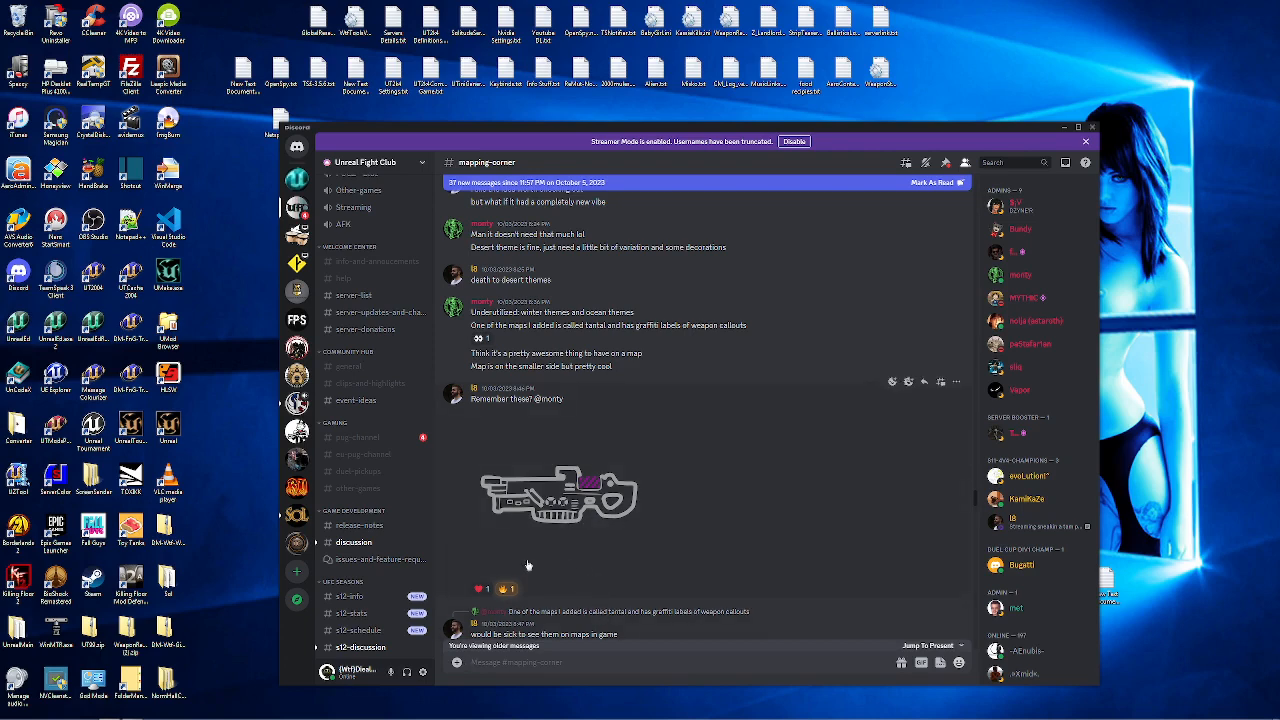
Step: Save the gun drawing from the chat message as a PNG in the Gen5 folder, replacing the existing file
click(592, 509)
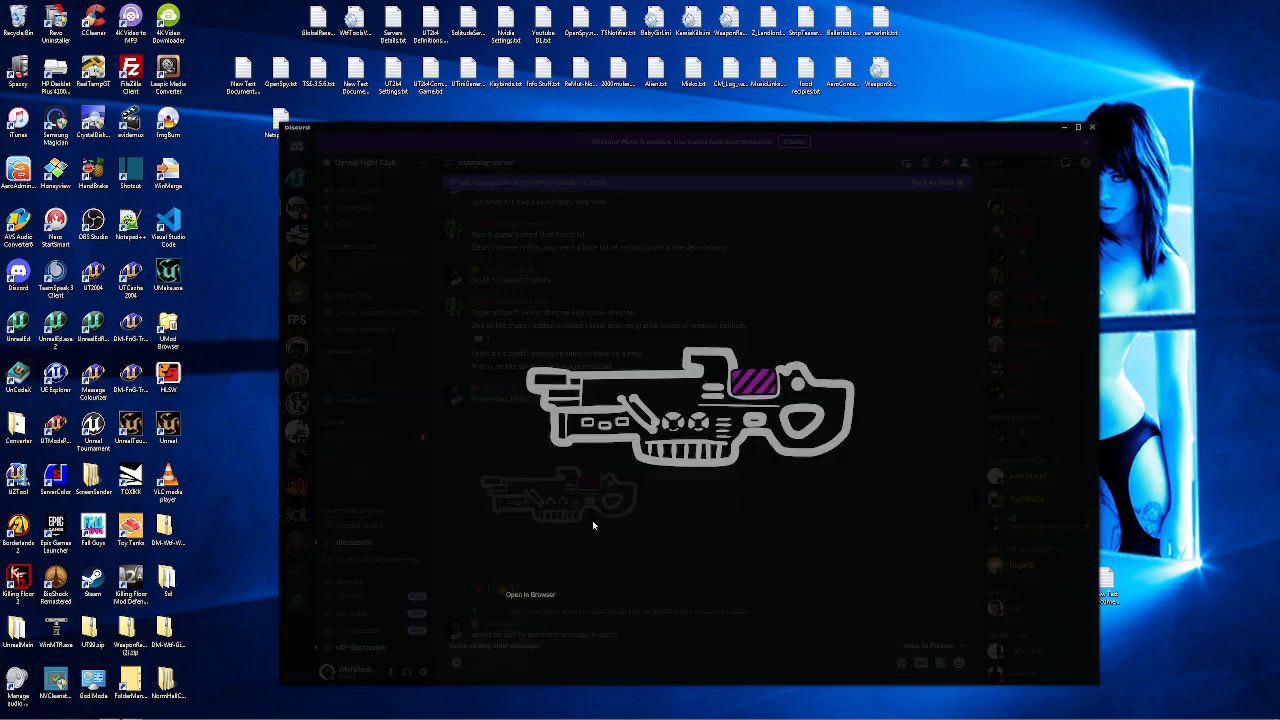
right_click(707, 426)
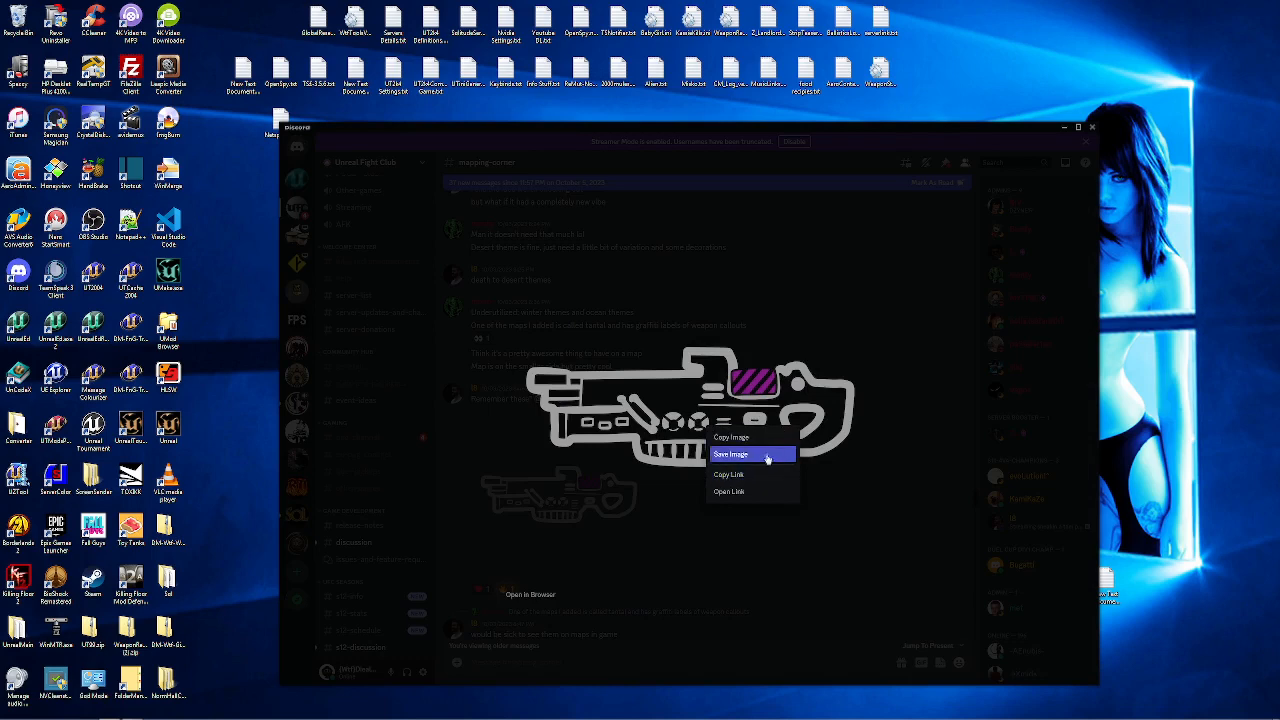
click(765, 458)
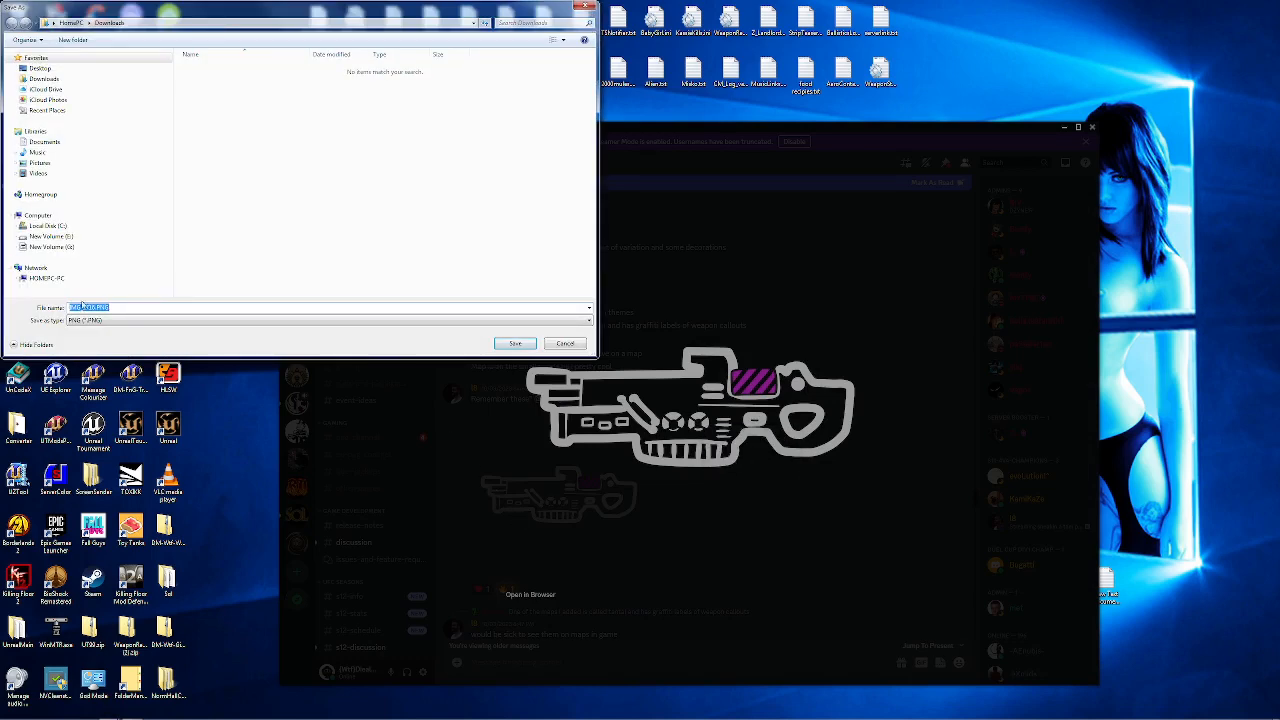
click(55, 236)
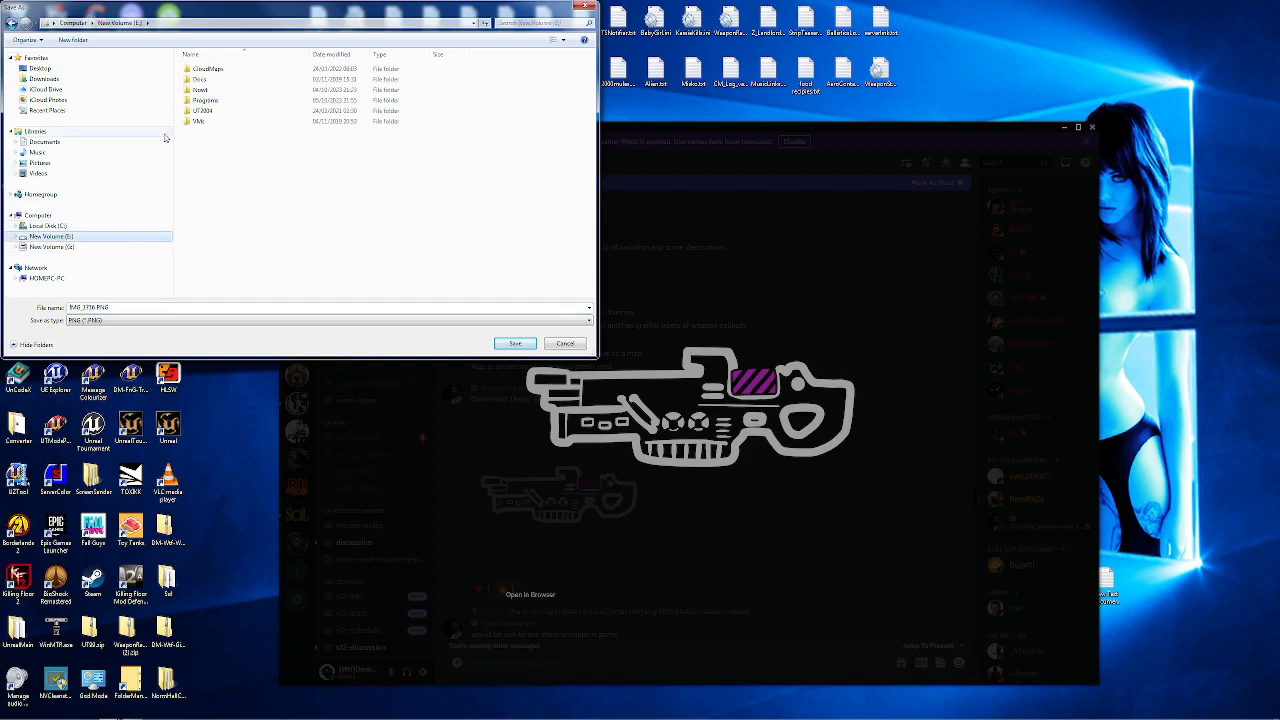
double_click(204, 92)
double_click(205, 131)
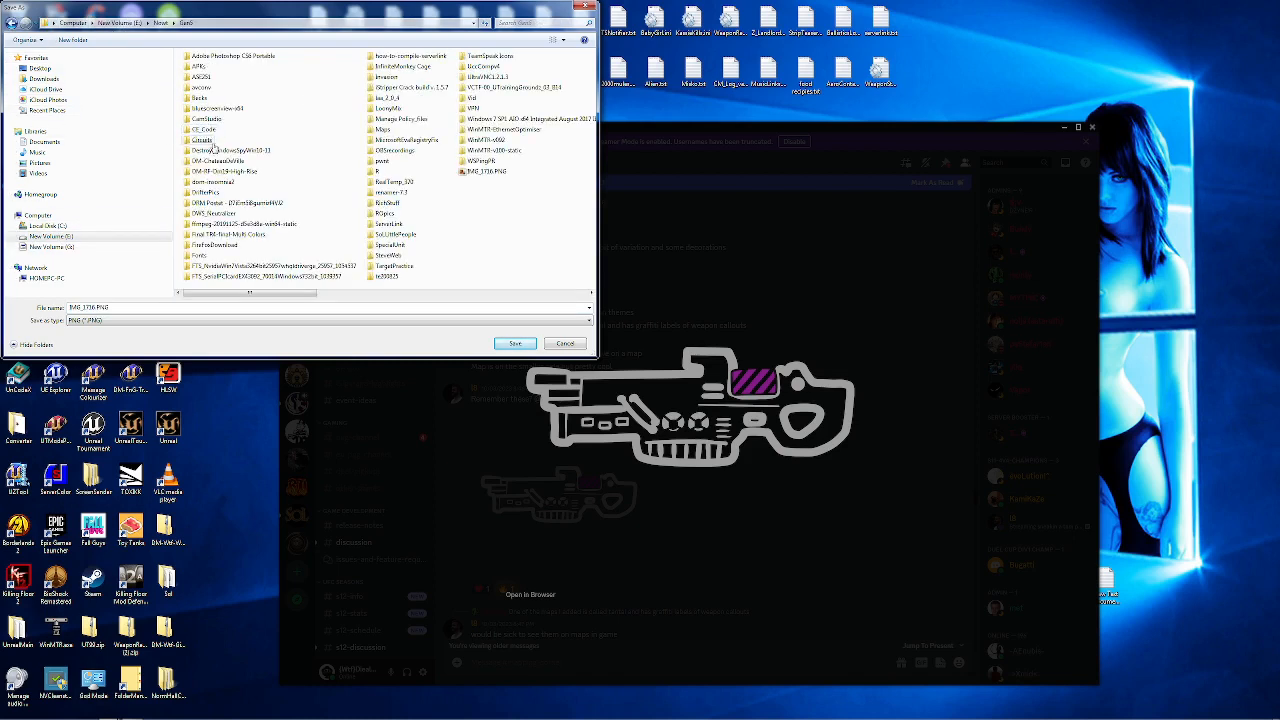
click(515, 343)
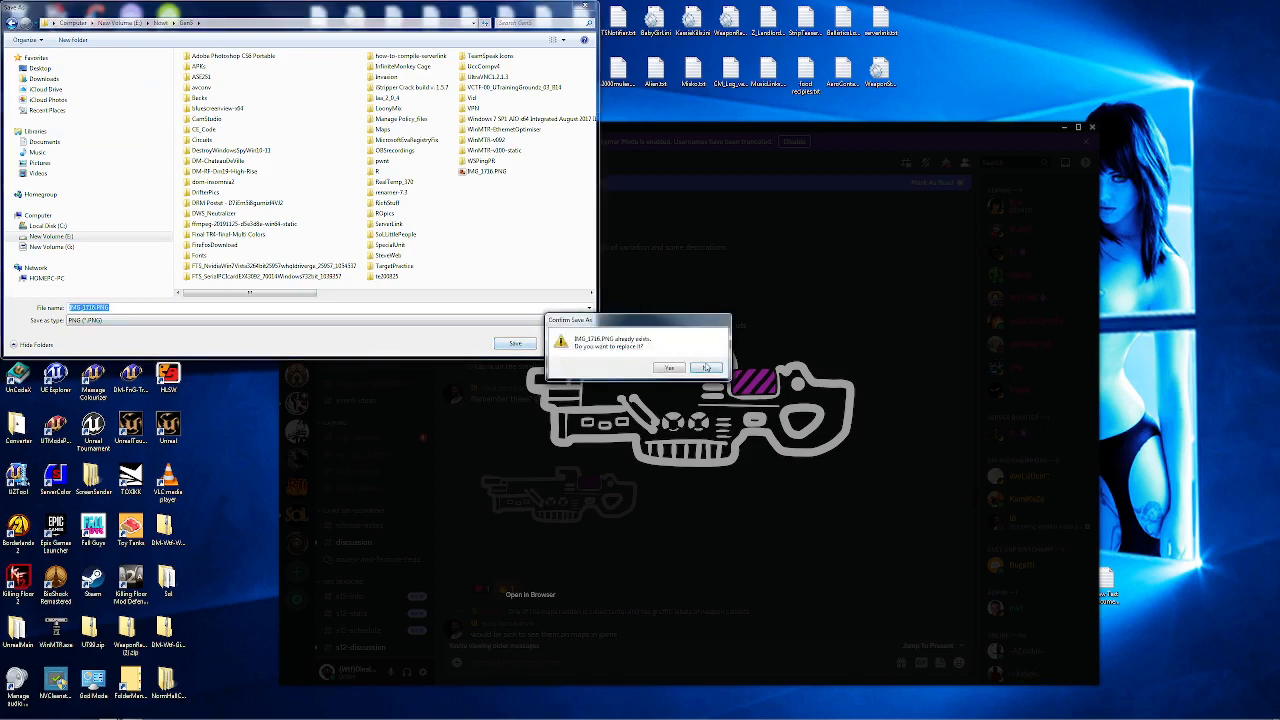
click(668, 368)
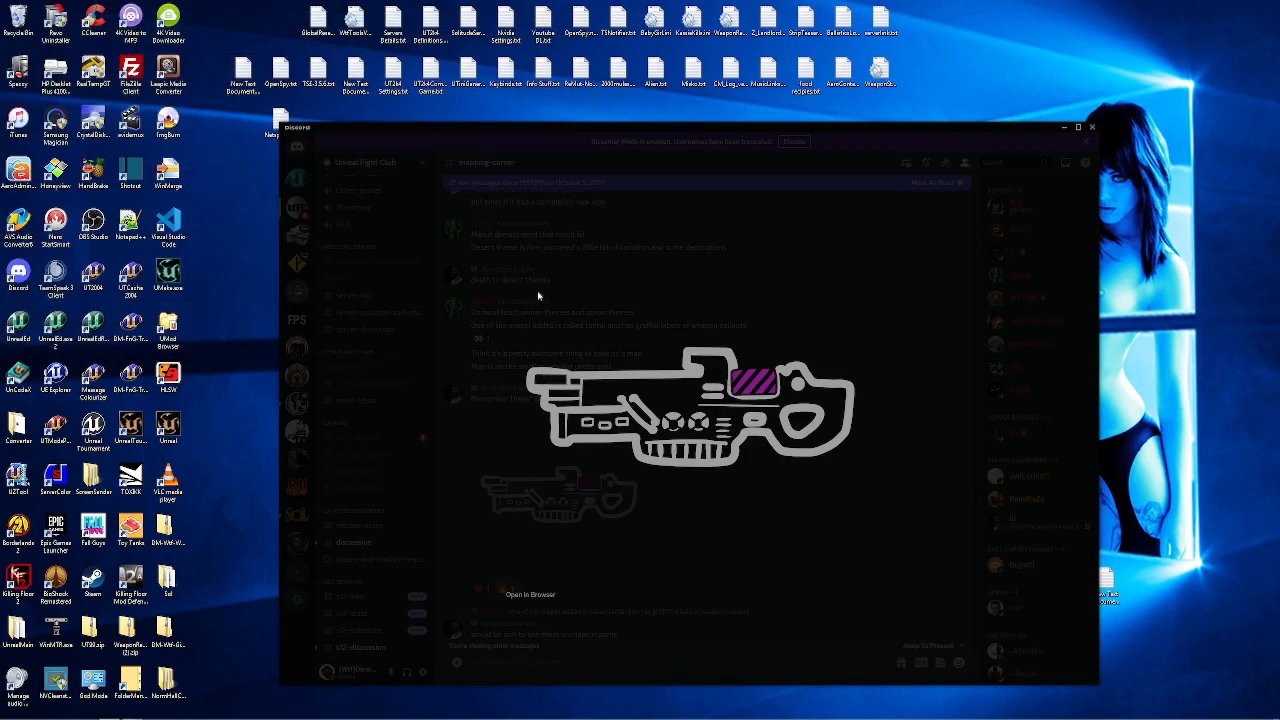
Step: Launch Adobe Photoshop 7.0 and open the saved gun PNG from the Gen5 folder
mouse_move(390, 718)
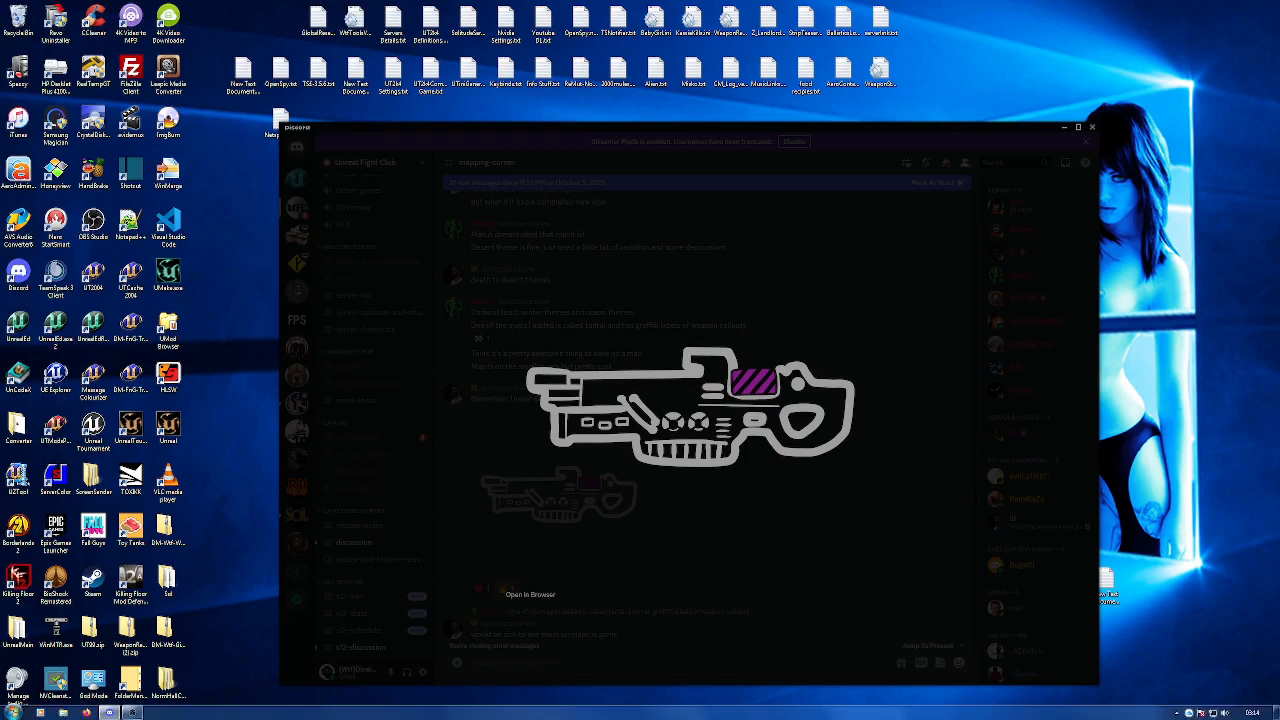
click(15, 711)
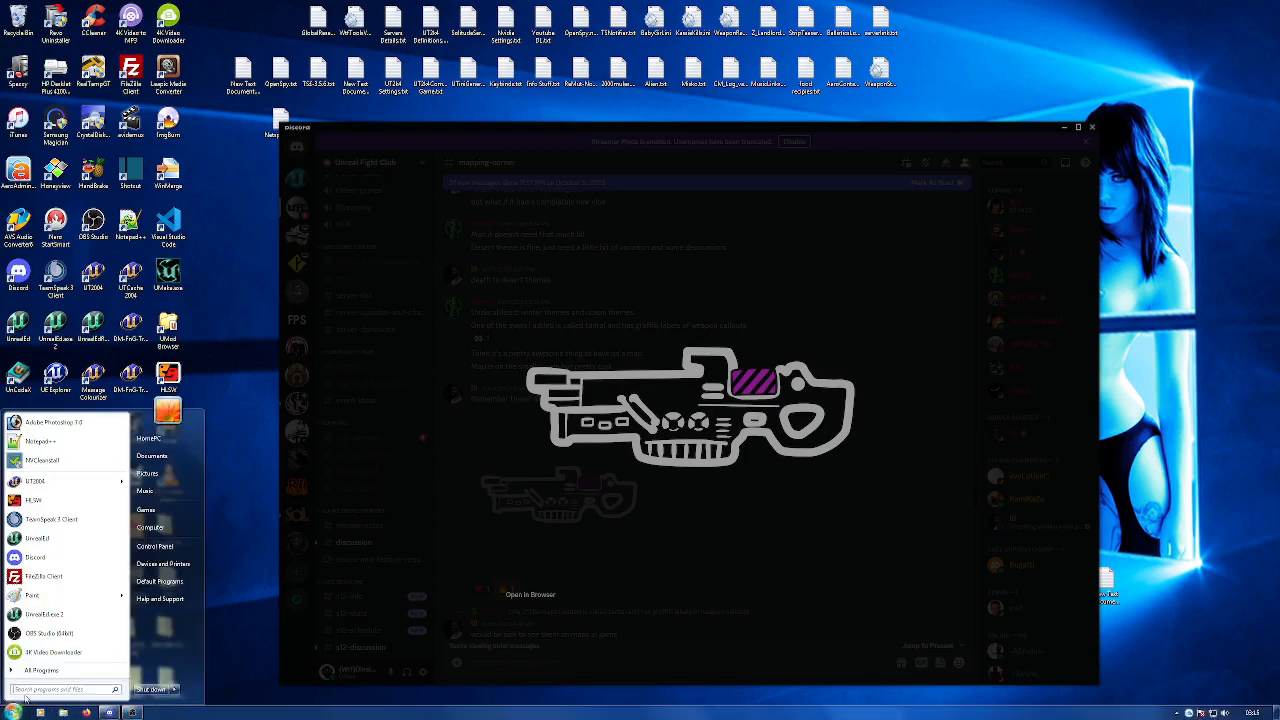
click(44, 424)
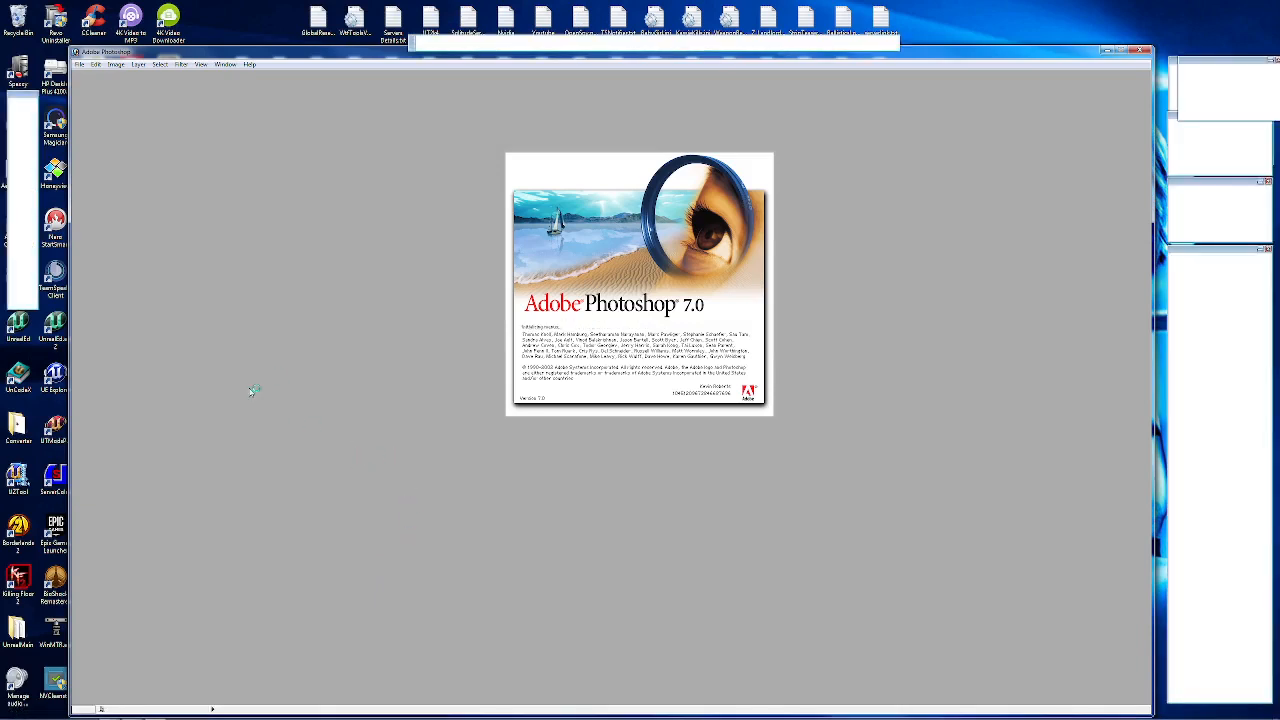
click(82, 64)
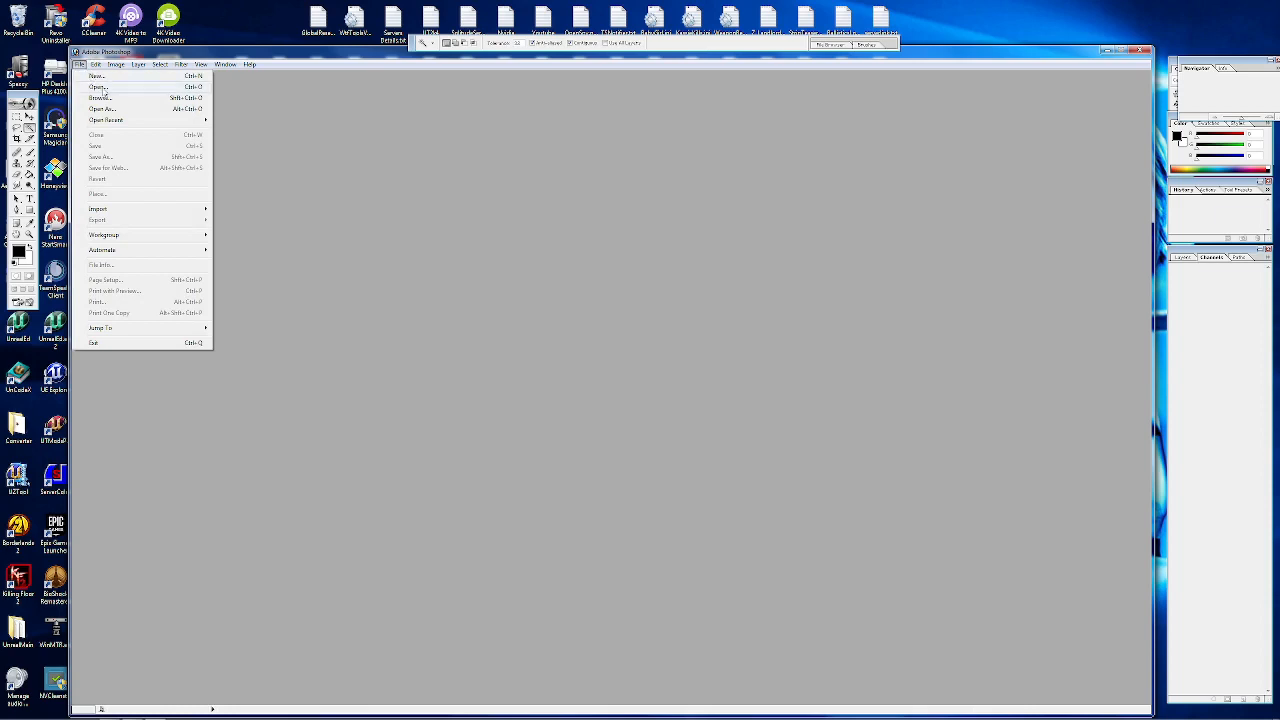
click(98, 87)
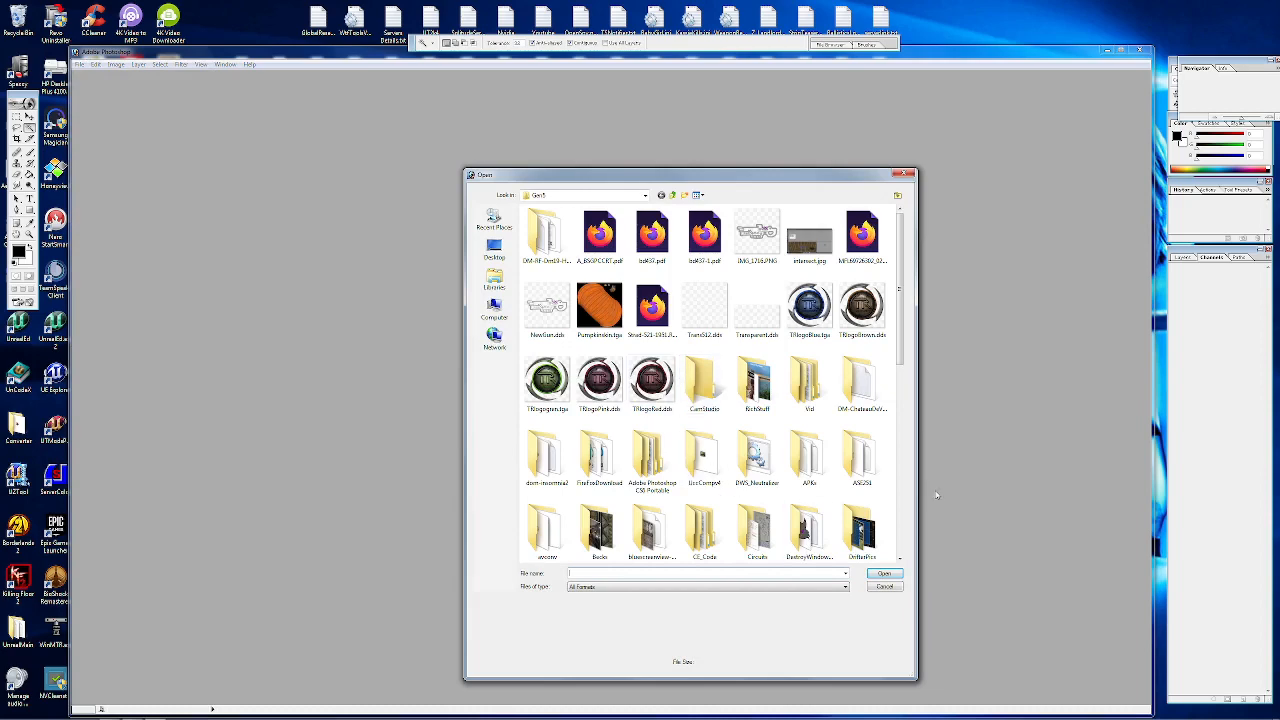
double_click(758, 238)
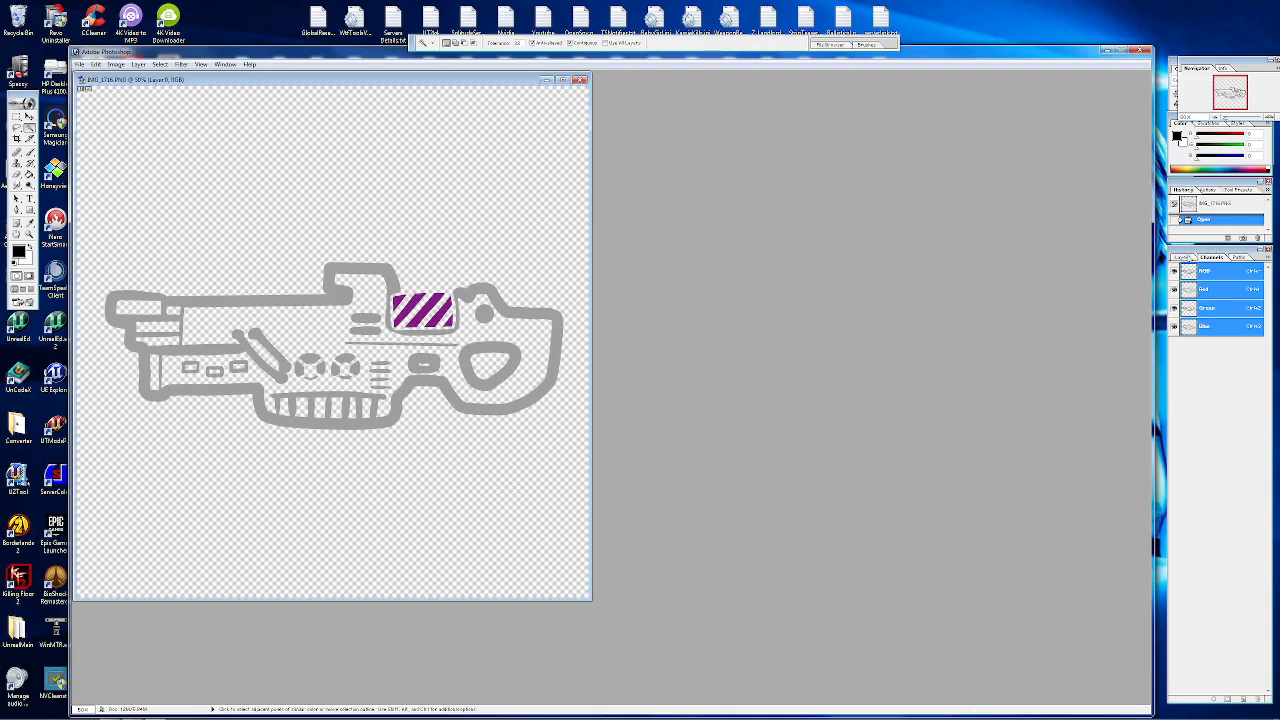
Step: Show the image's layers and flatten the gun image onto a solid background
click(1186, 257)
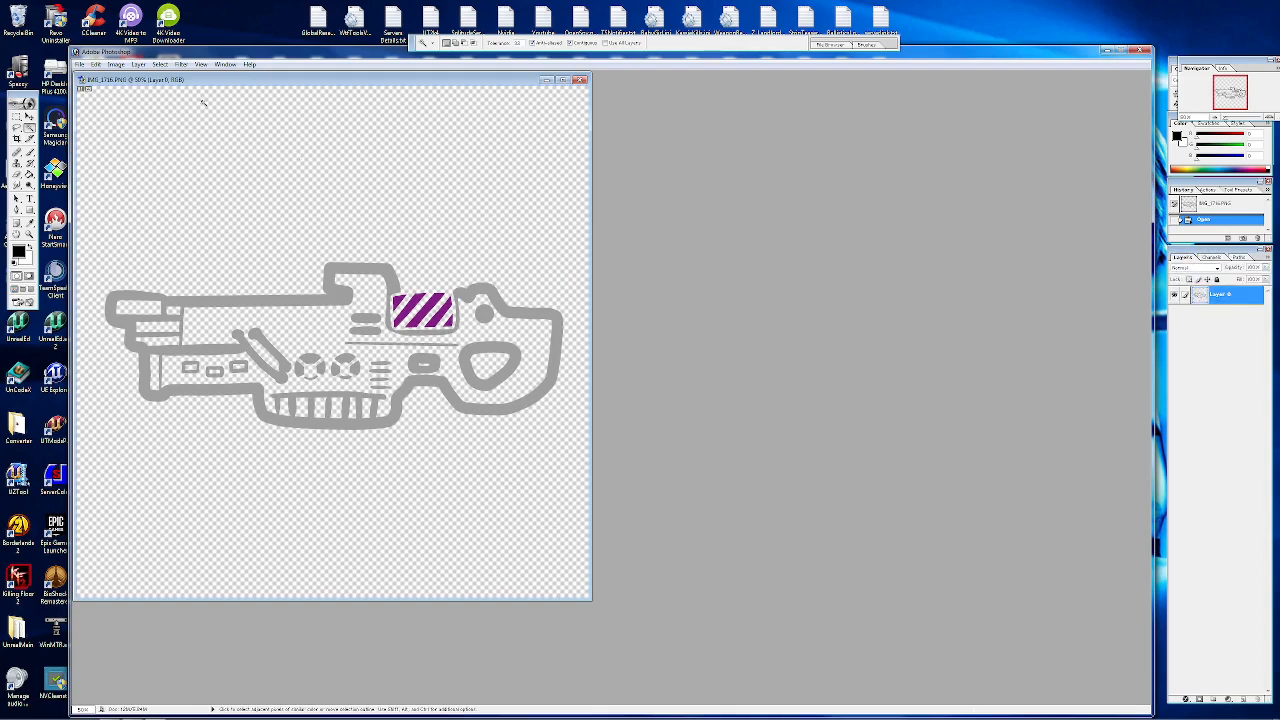
click(138, 65)
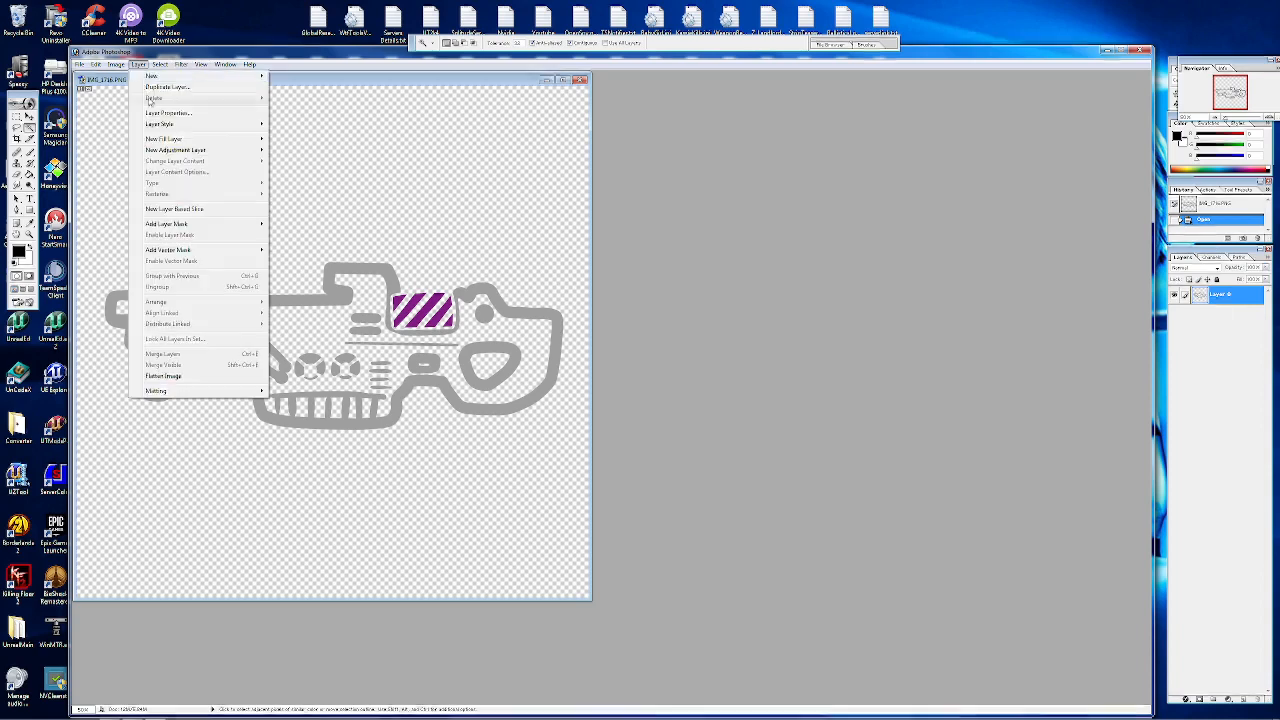
click(163, 376)
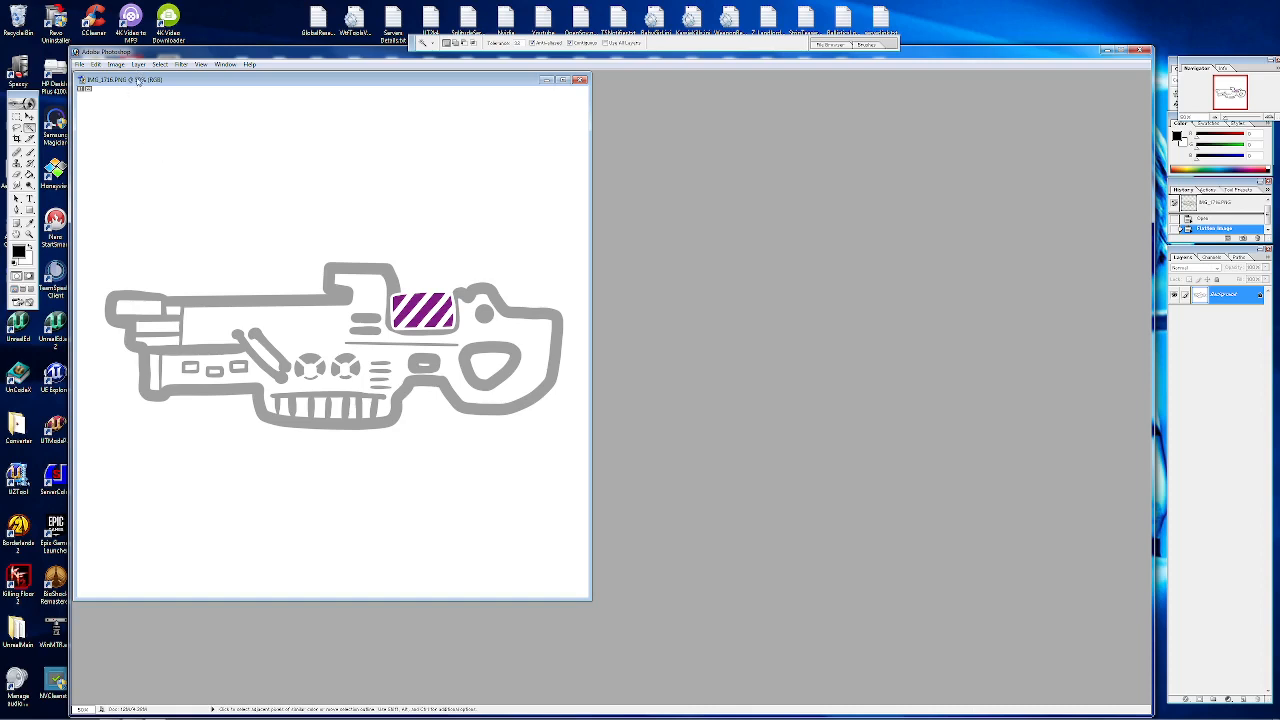
Step: Check the flattened gun image's pixel dimensions without resizing it
click(116, 64)
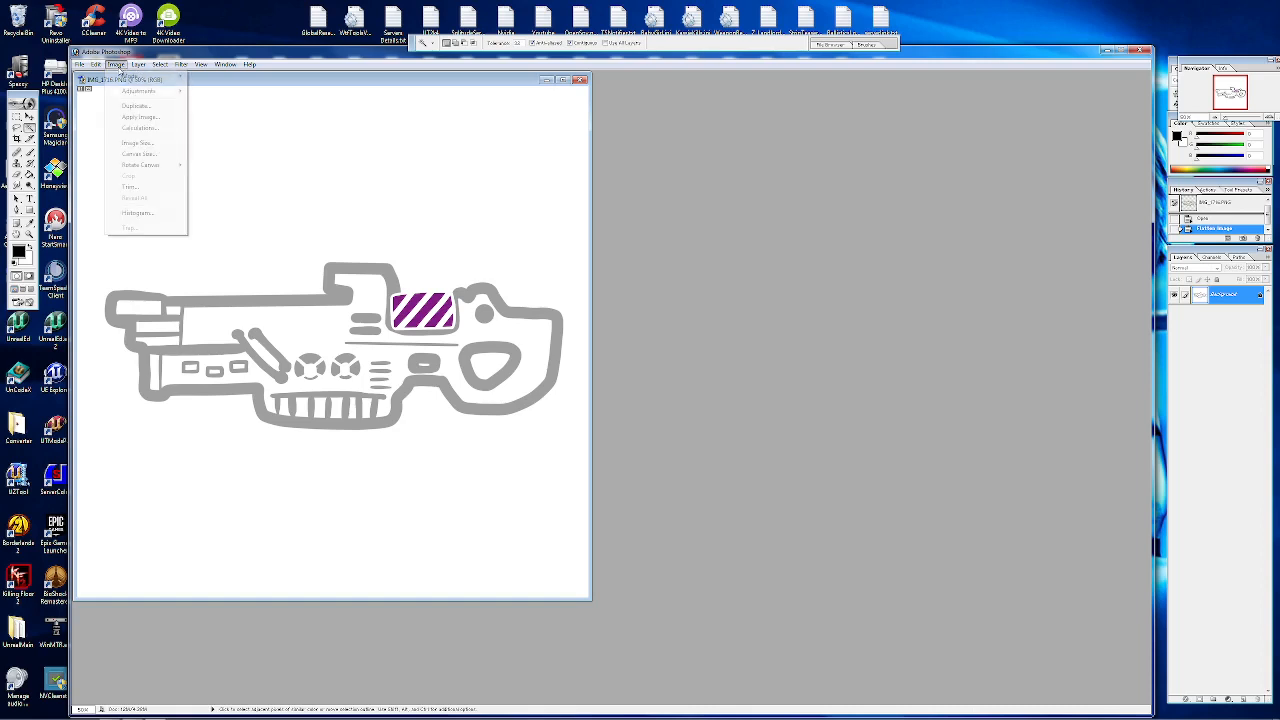
click(155, 145)
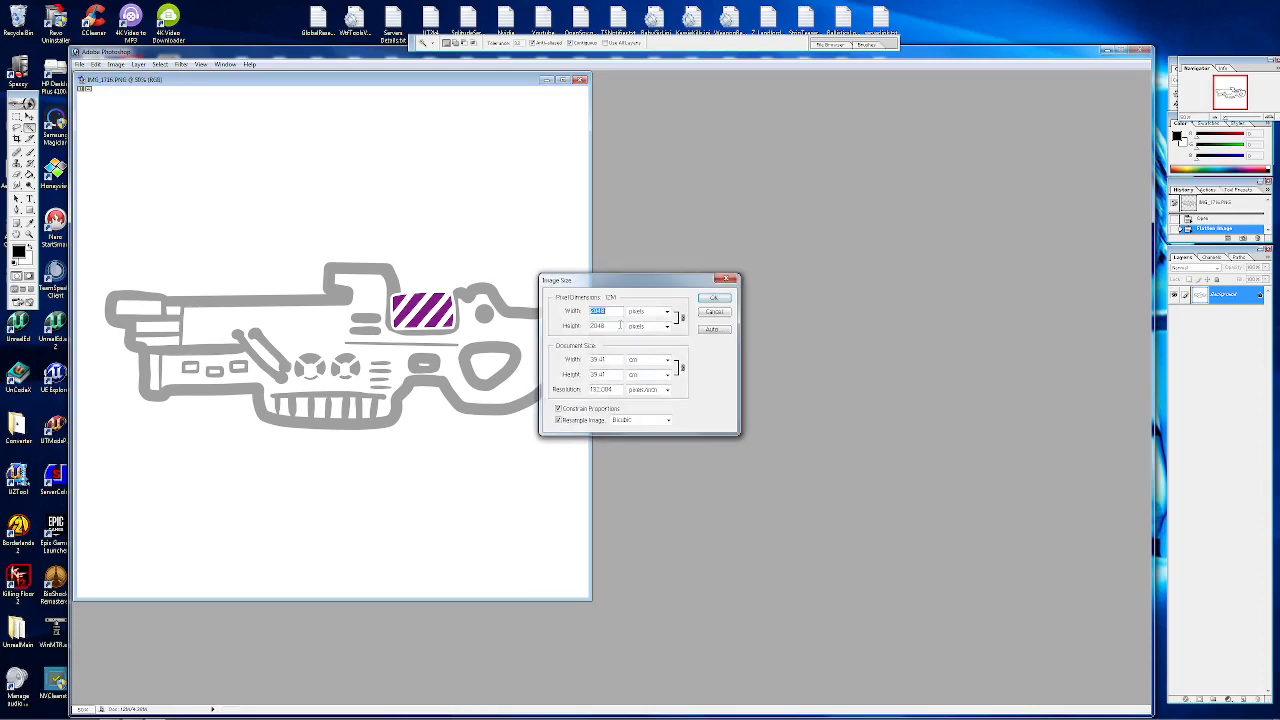
click(715, 313)
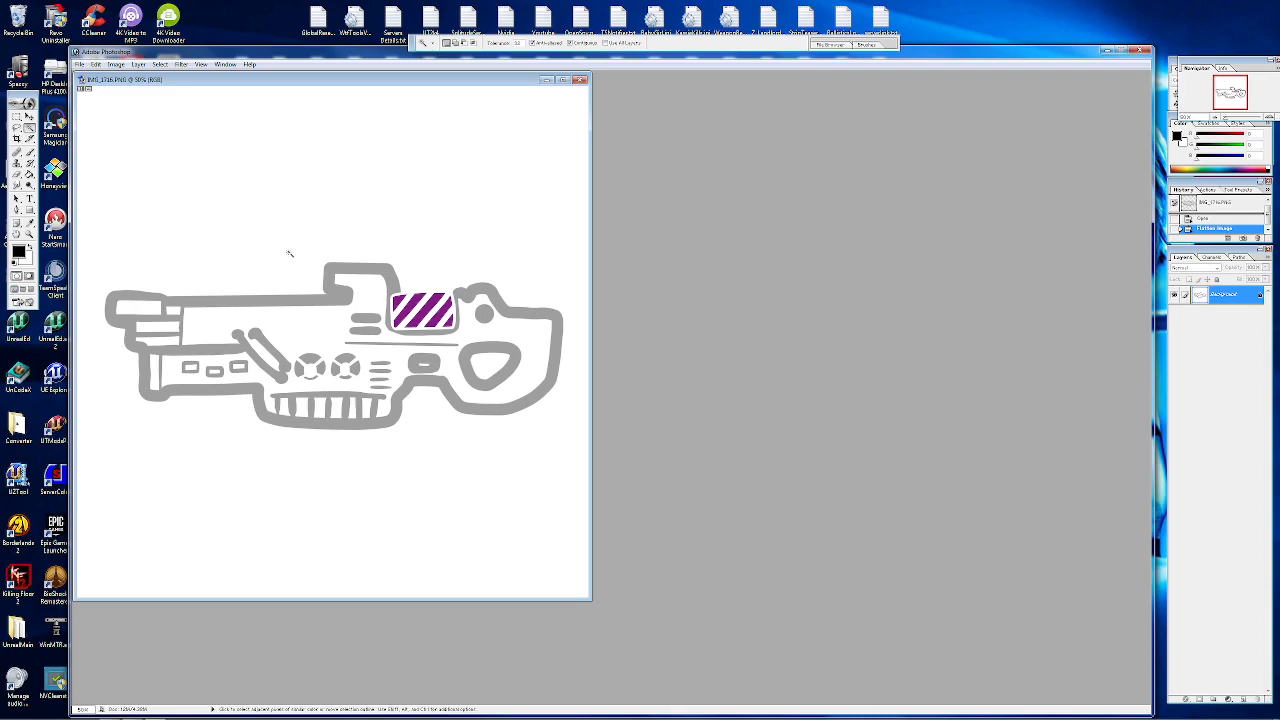
Step: Resize the gun image to 1024 pixels wide with its proportions constrained
click(116, 64)
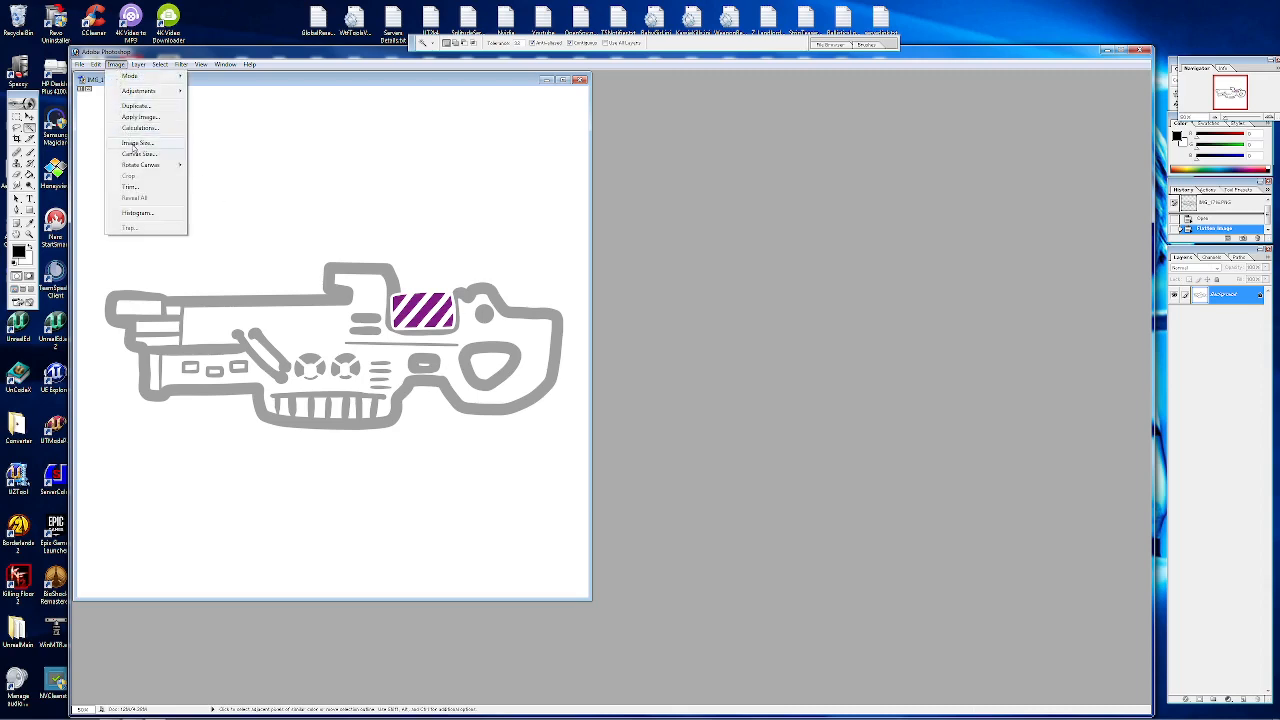
click(136, 148)
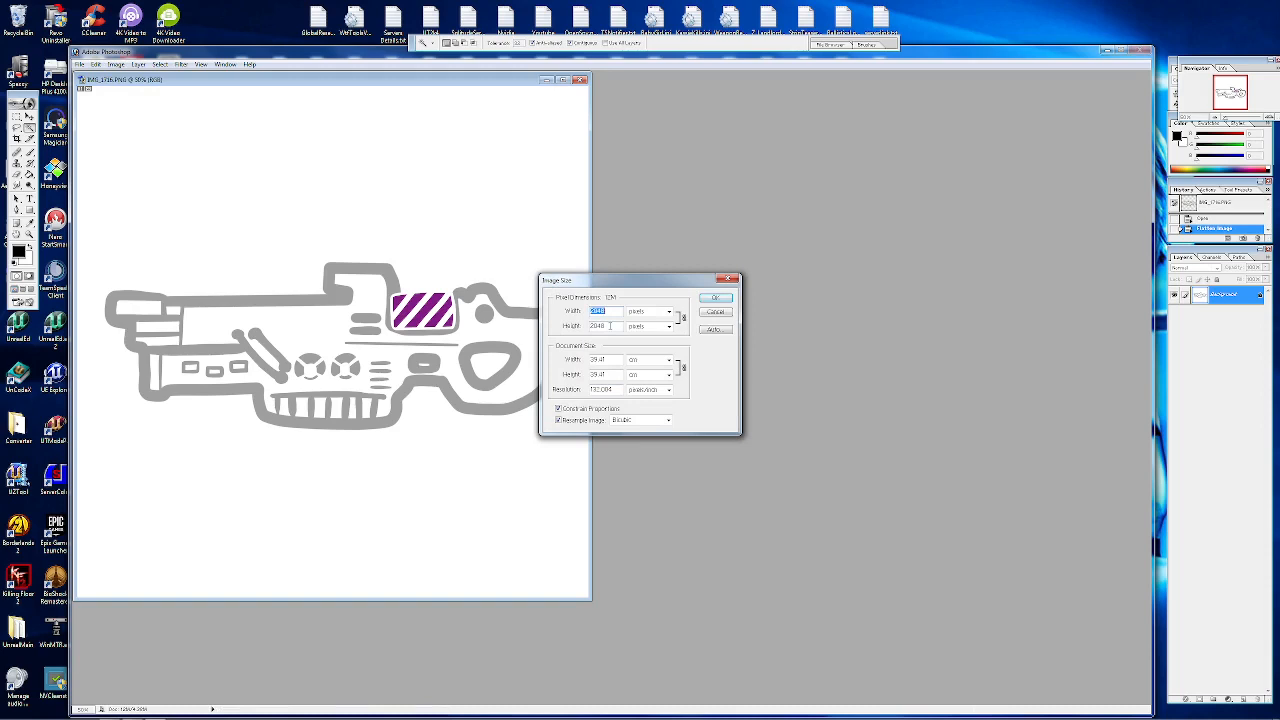
text(10)
click(715, 298)
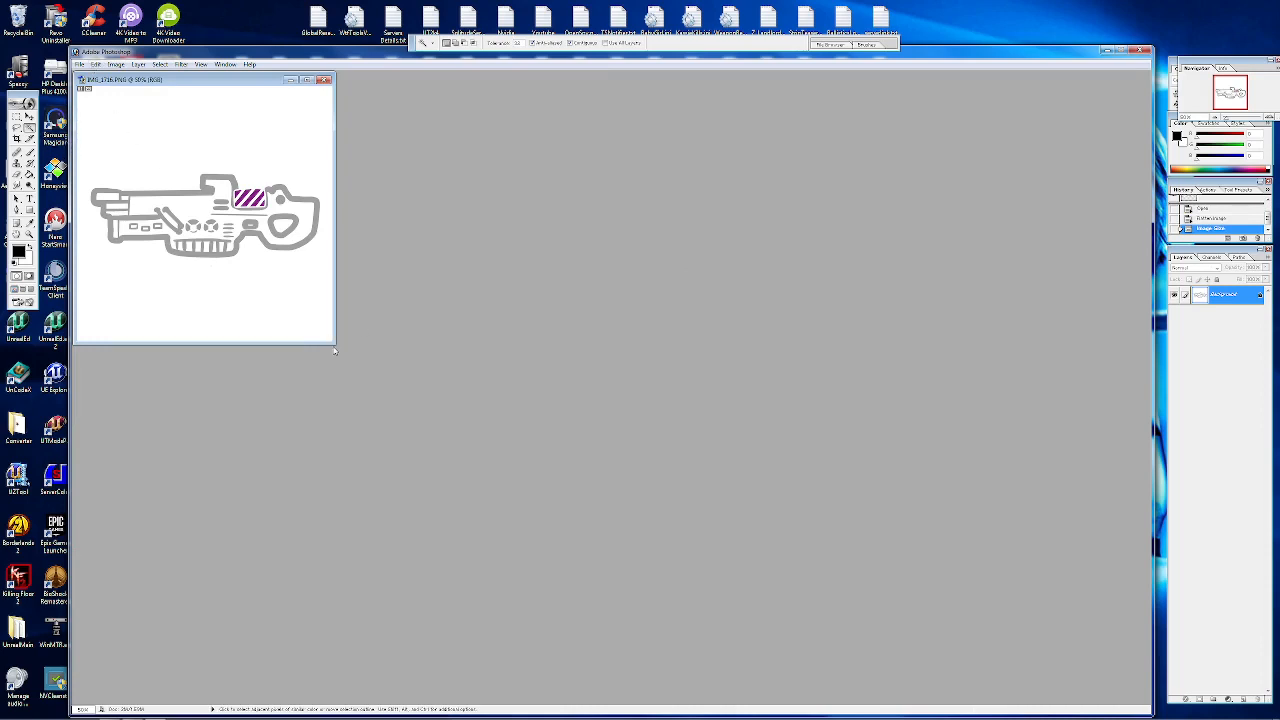
Step: Enlarge the document window and crop a thin strip off the bottom of the gun image, keeping its full width
drag(331, 341, 461, 492)
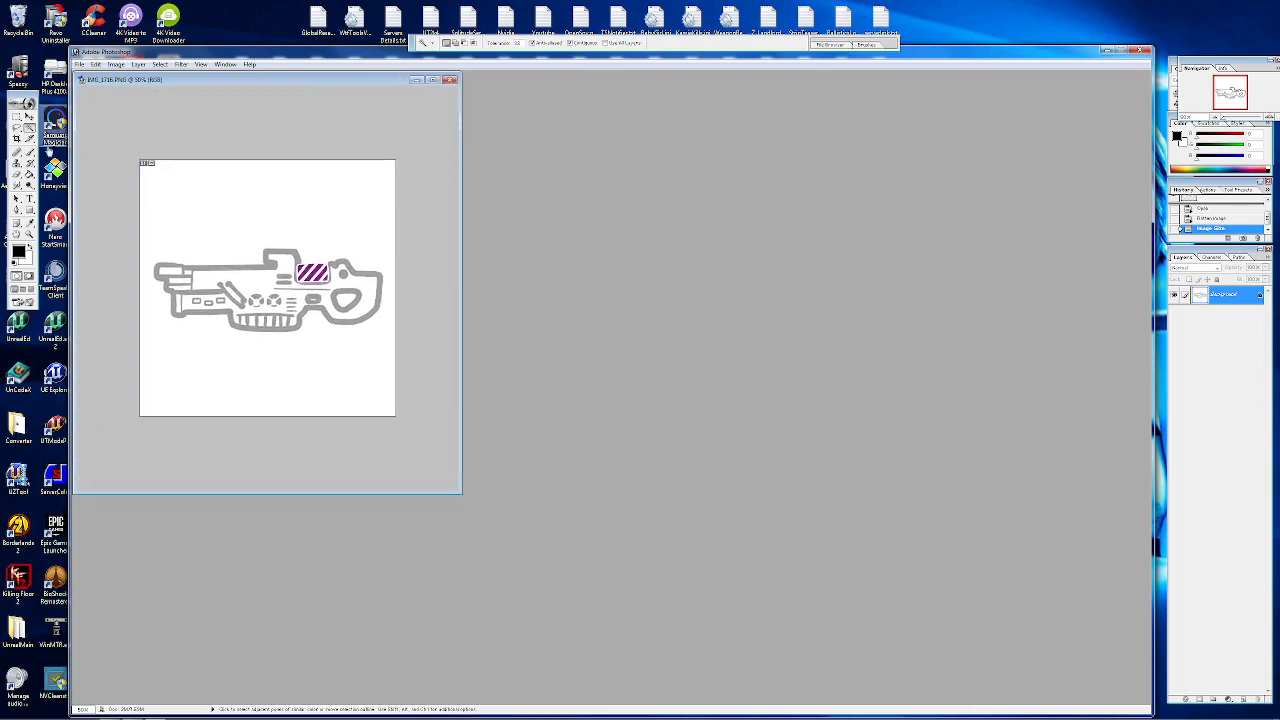
click(16, 137)
drag(130, 145, 483, 400)
double_click(254, 345)
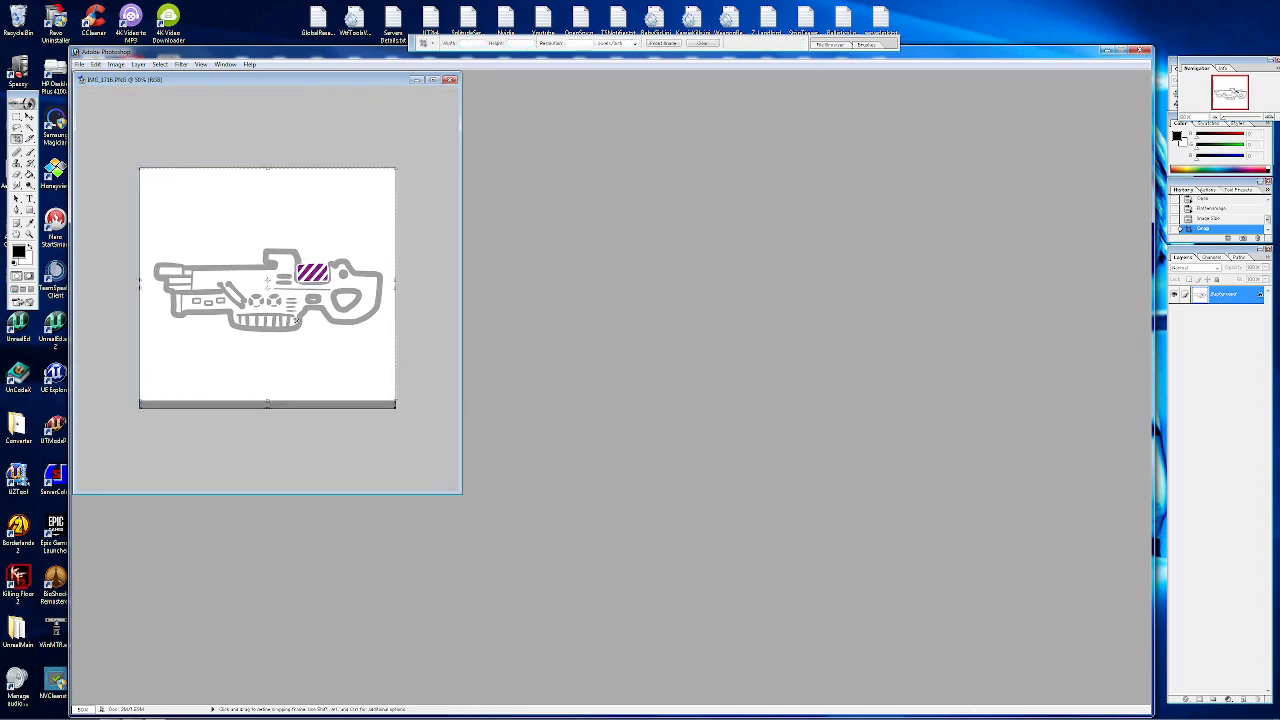
Step: Check the cropped gun image's pixel dimensions
click(116, 64)
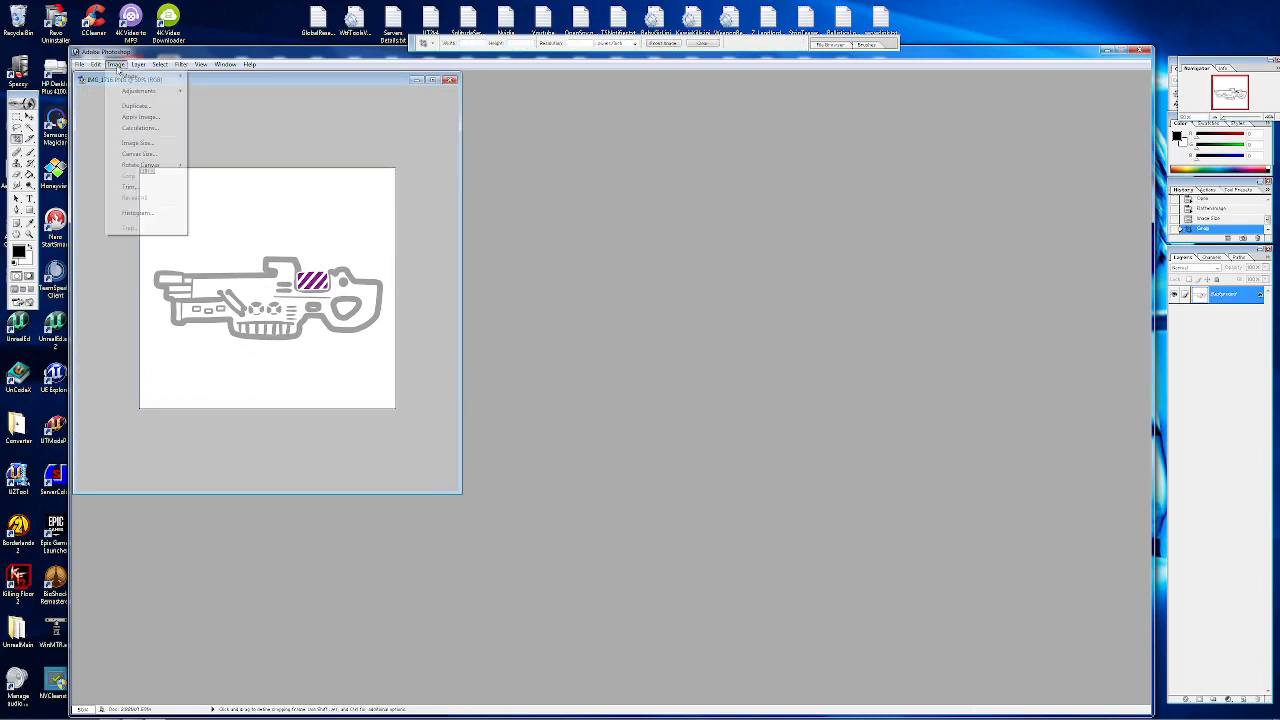
click(137, 143)
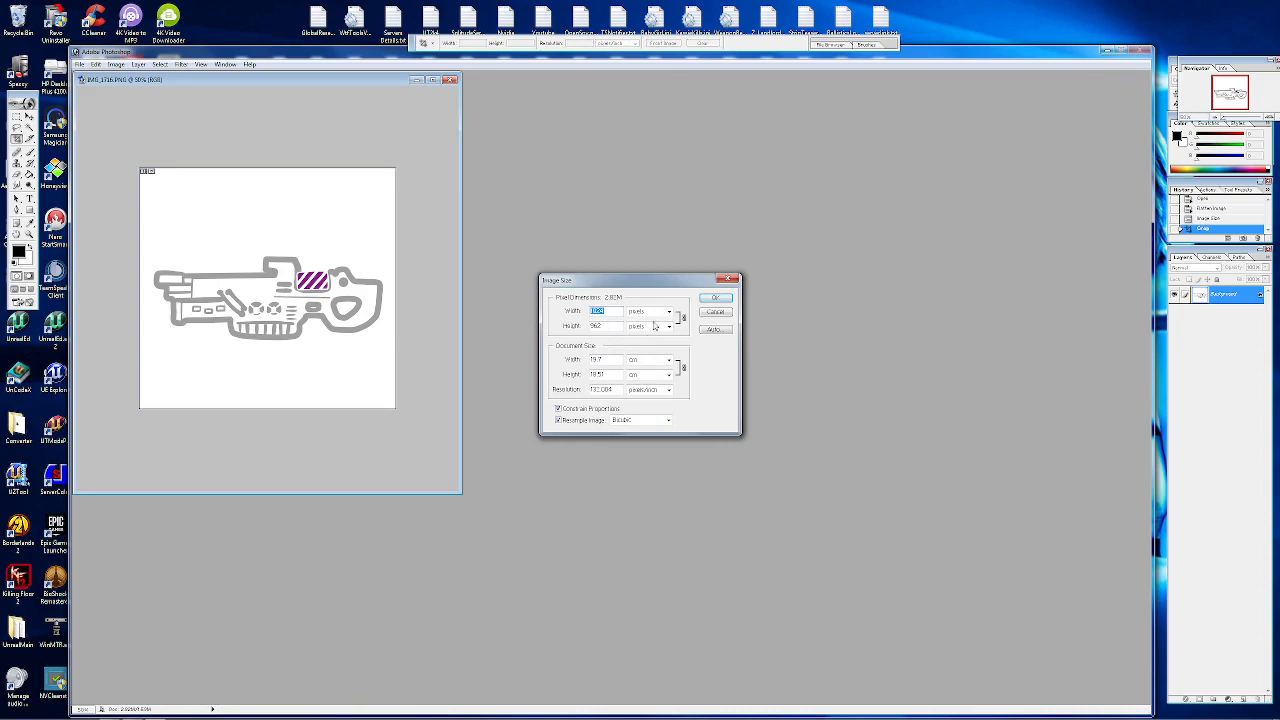
click(717, 300)
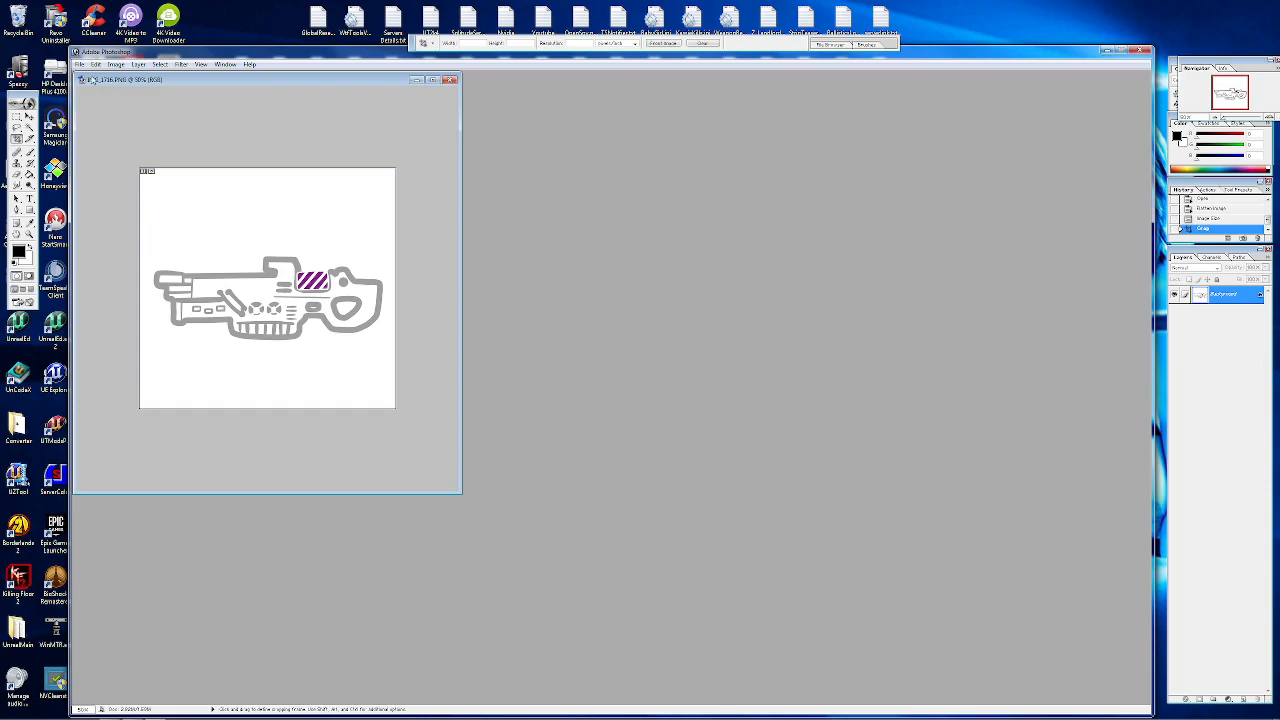
Step: Create a new transparent RGB document measuring 1024 by 1024 pixels
click(80, 64)
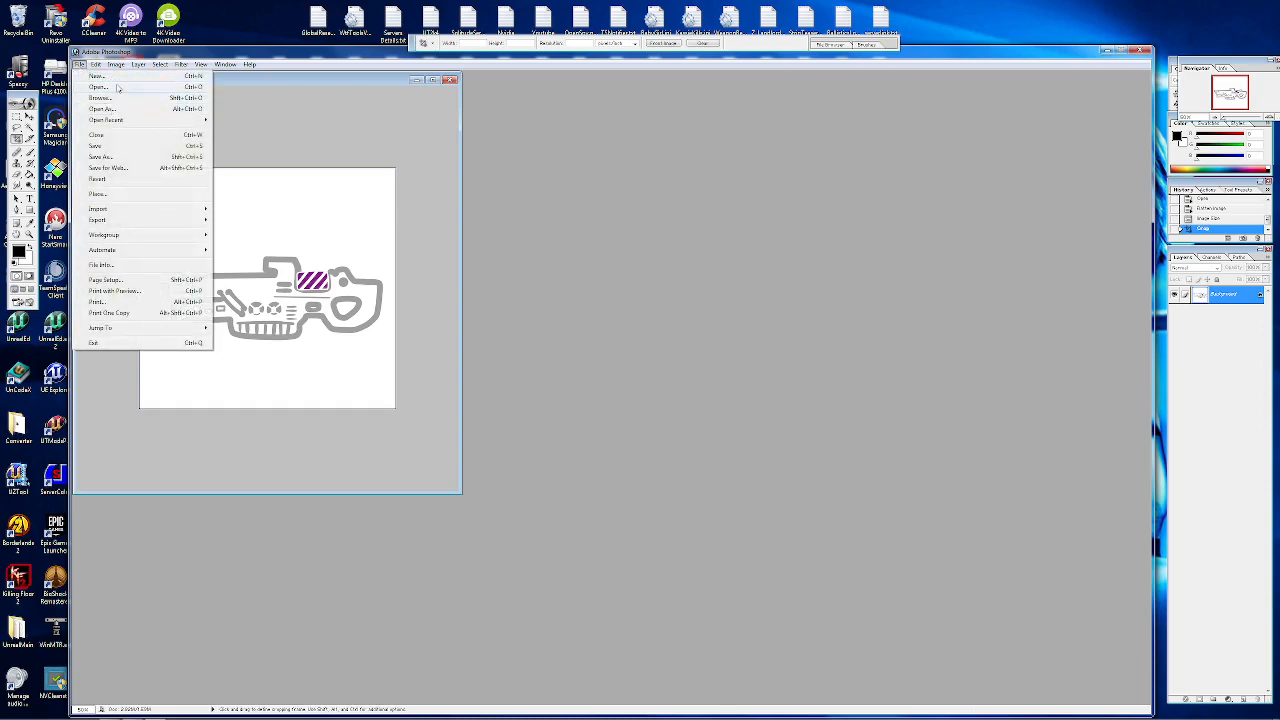
click(108, 76)
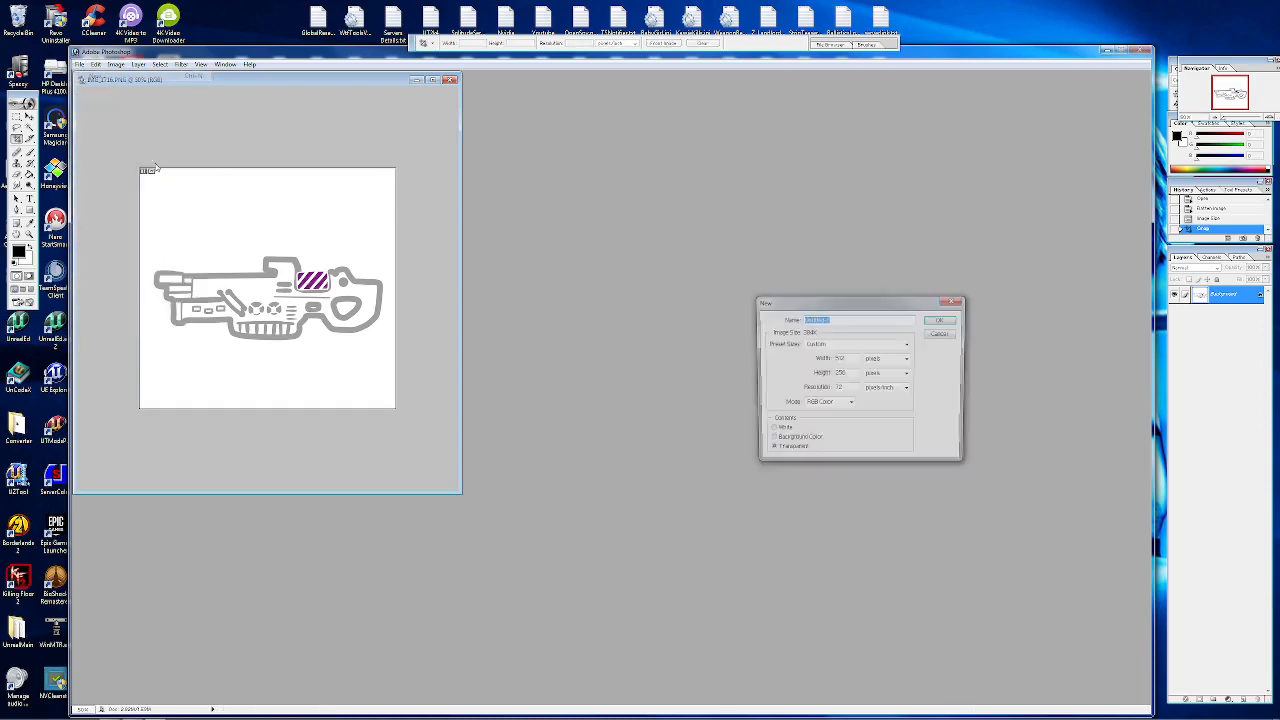
double_click(850, 373)
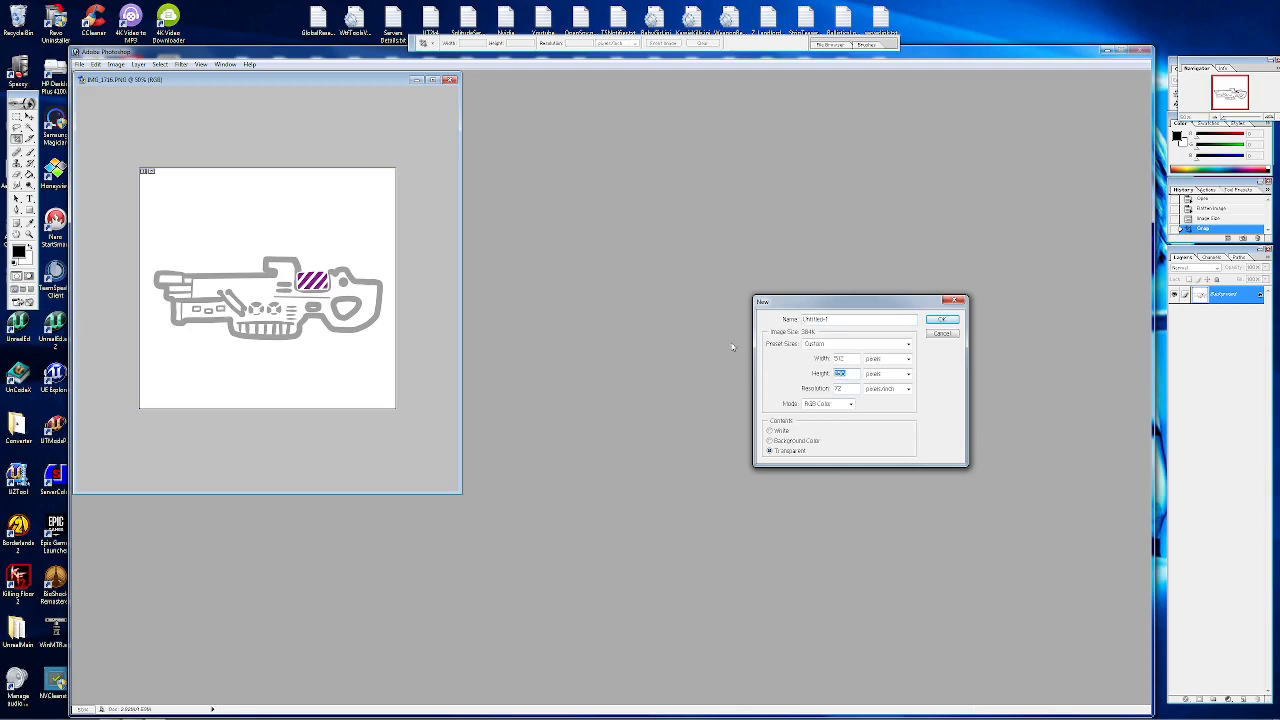
double_click(840, 358)
text(10)
double_click(842, 373)
text(1024)
click(937, 323)
click(940, 320)
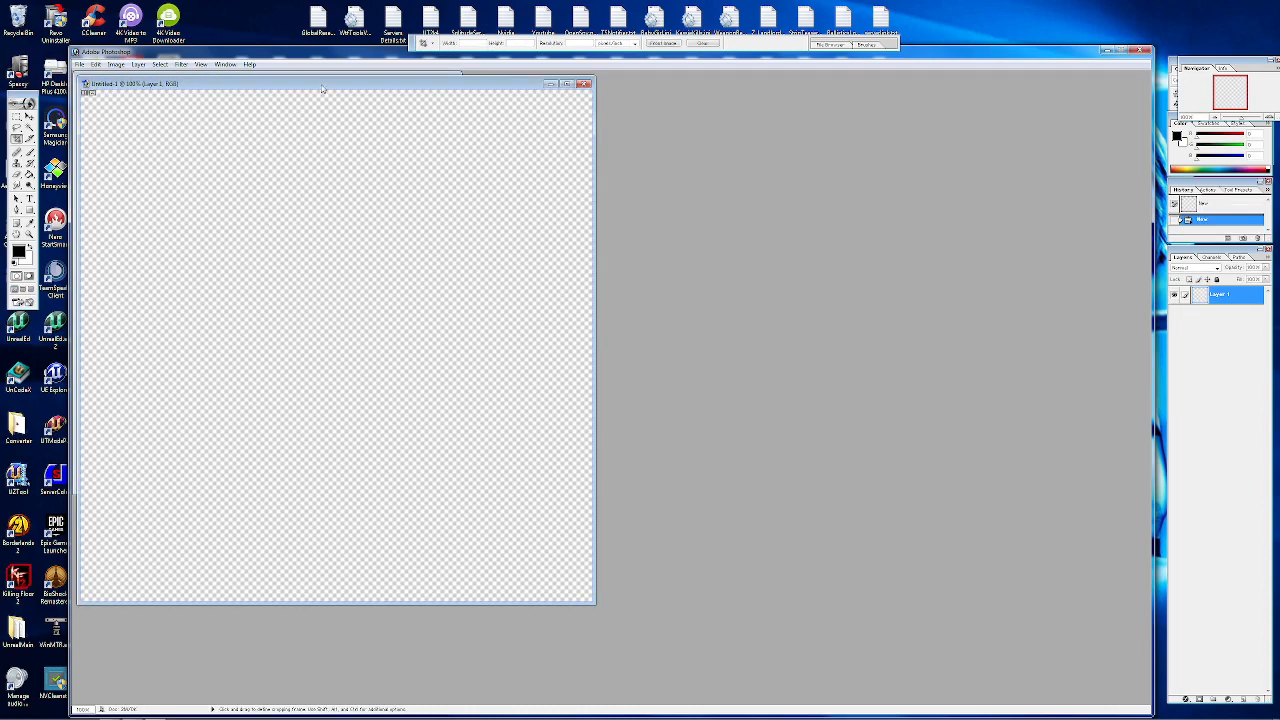
Step: Place the blank document beside the gun image and copy the entire cropped image into it, aligned to the canvas's top edge
drag(313, 84, 740, 122)
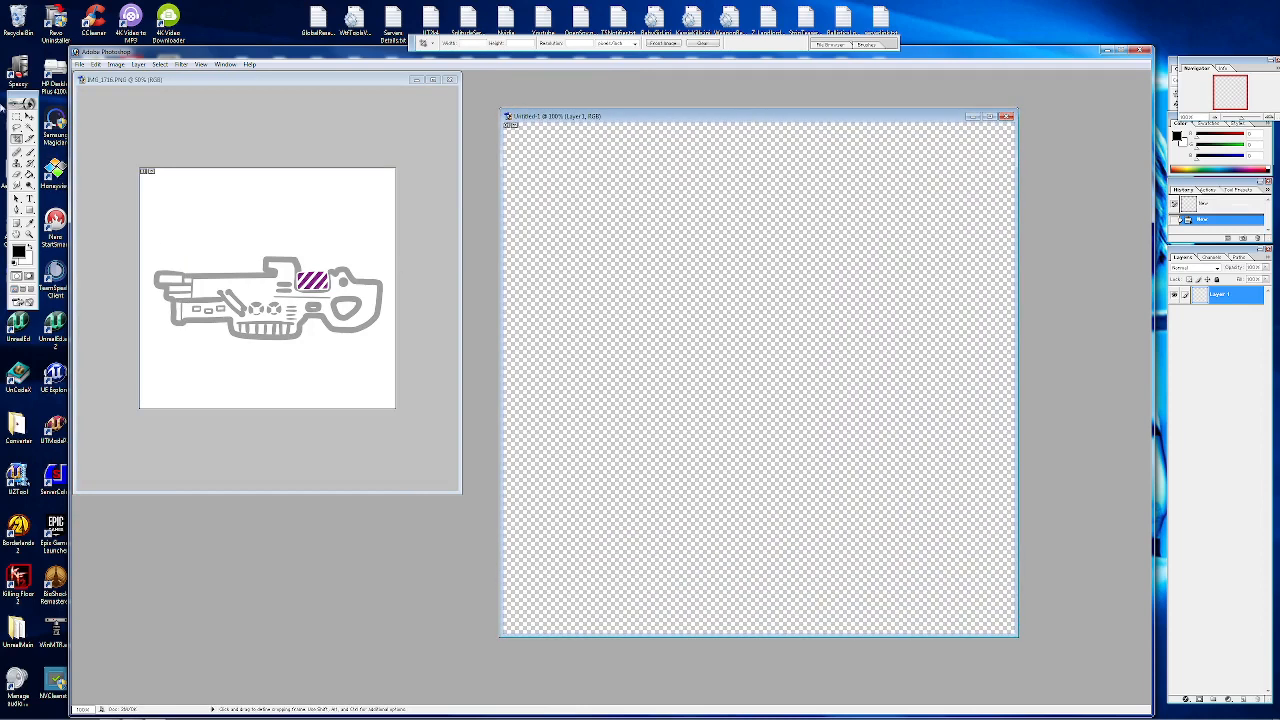
key(m)
click(335, 372)
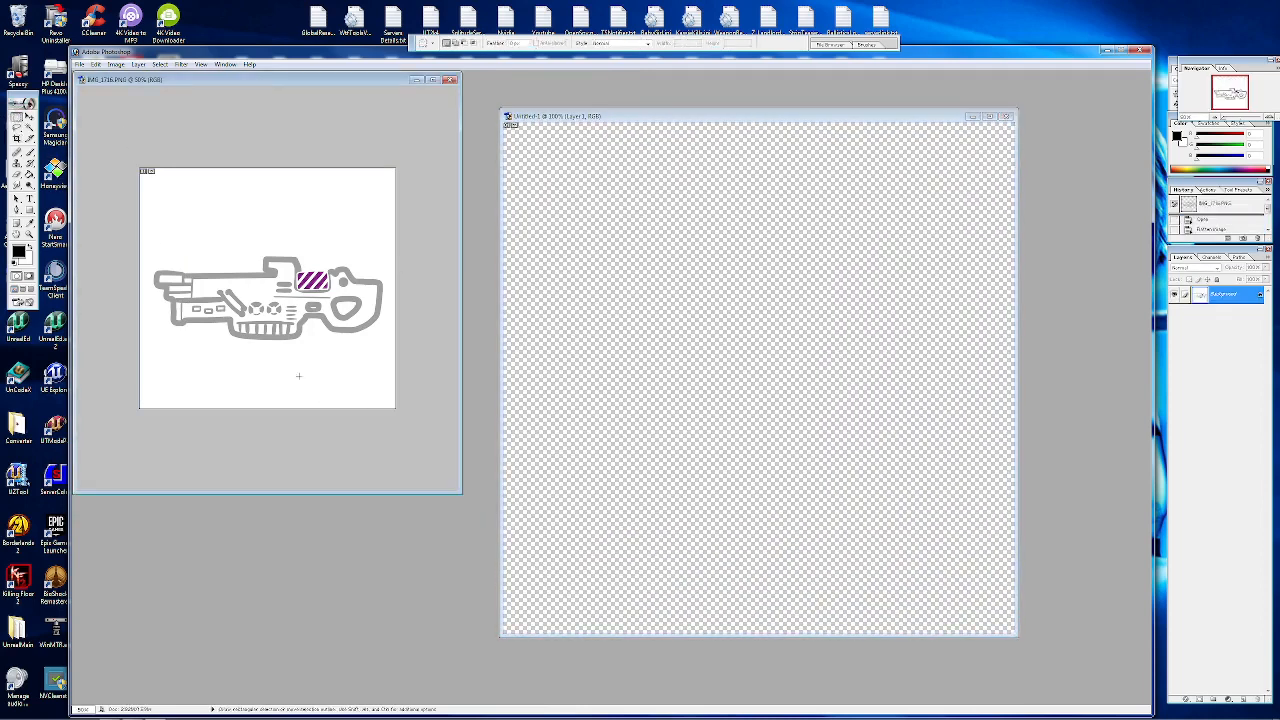
drag(124, 147, 477, 554)
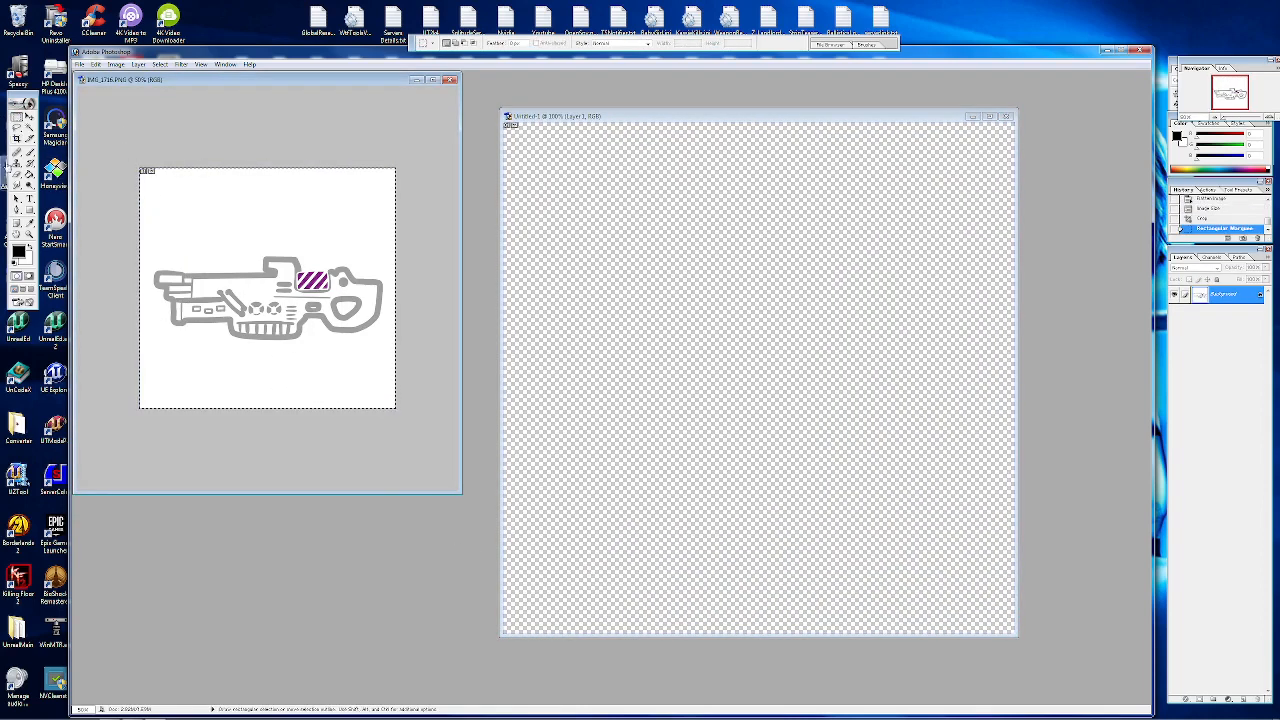
click(29, 117)
drag(304, 282, 733, 348)
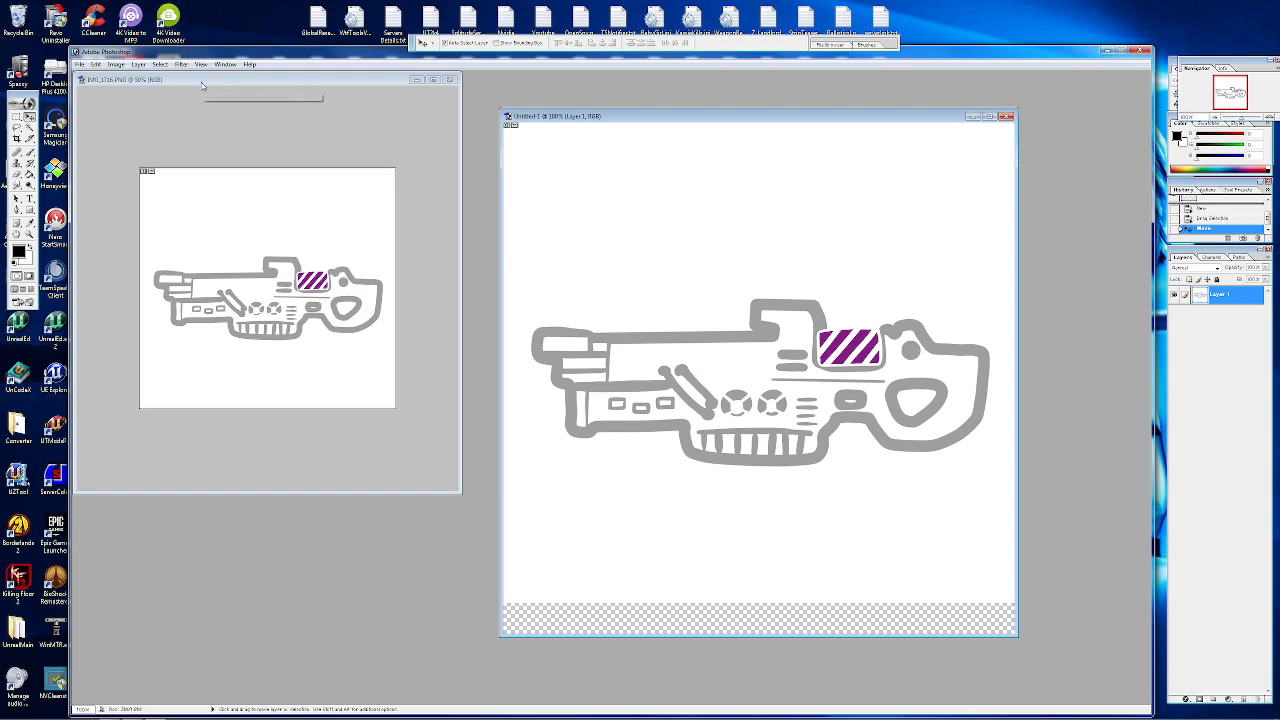
Step: Flatten the new 1024 by 1024 document so the transparent strip below the gun image is filled with white
click(138, 64)
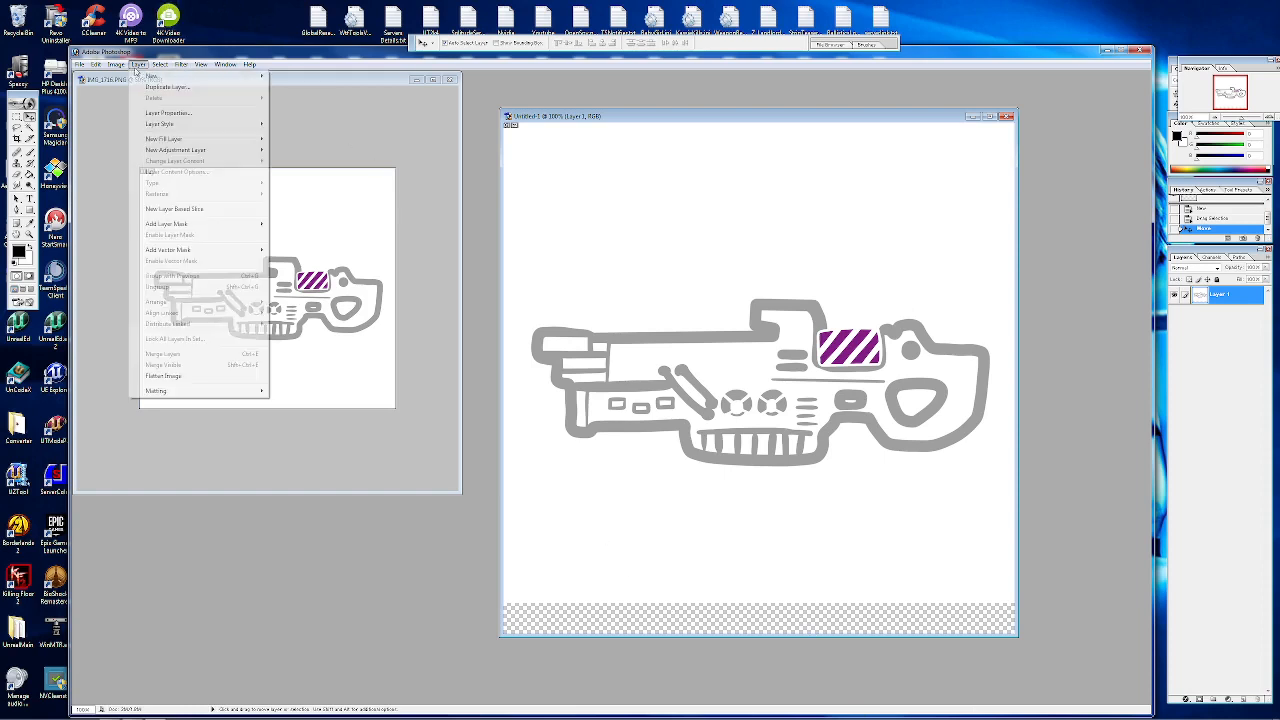
click(178, 376)
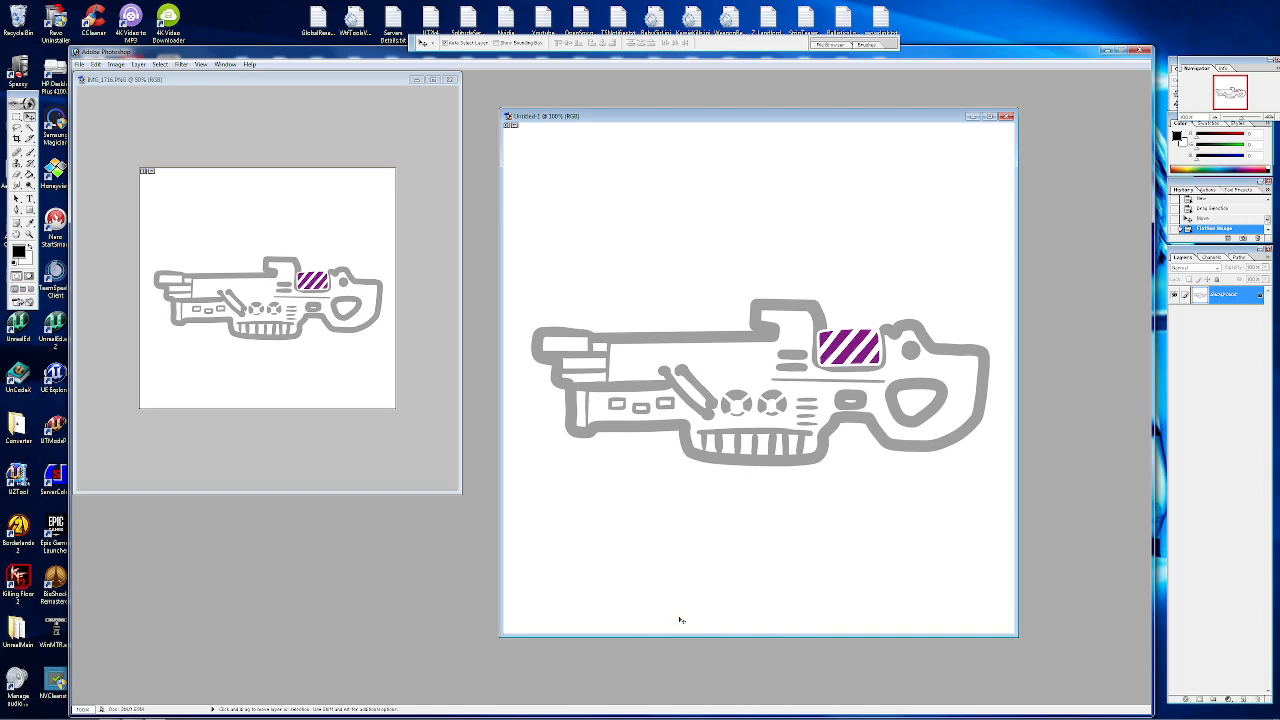
click(20, 254)
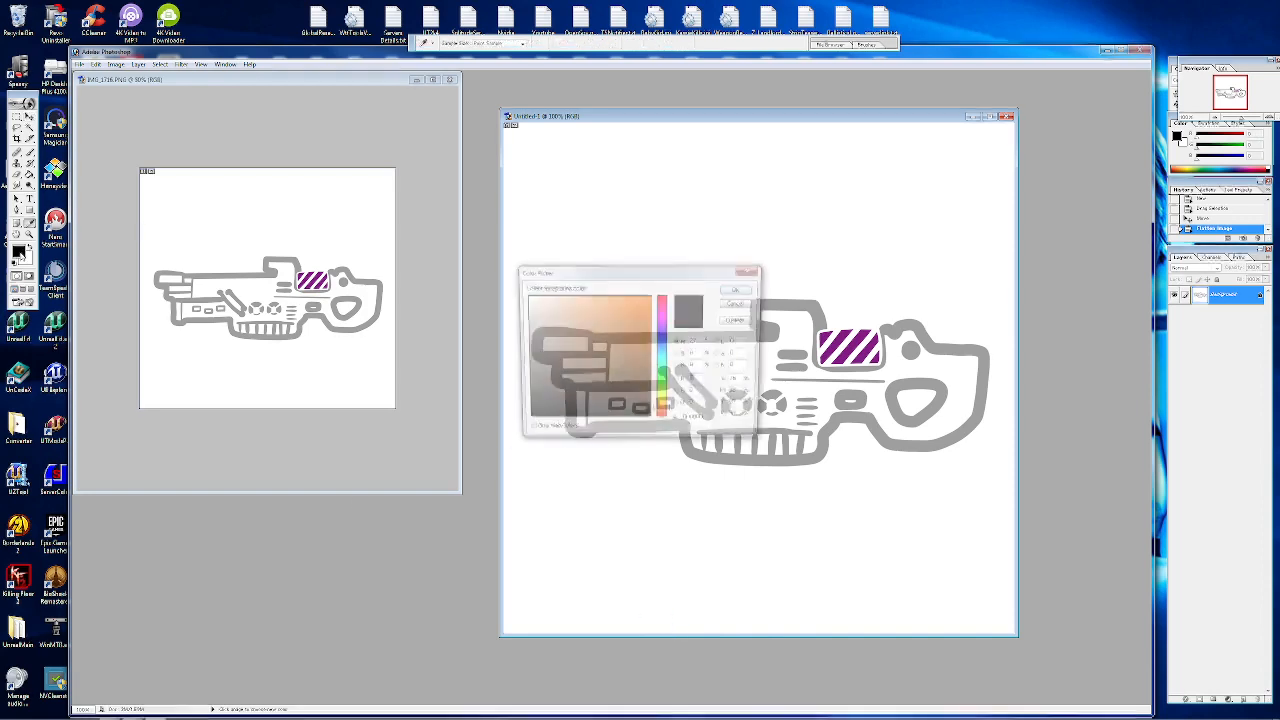
click(740, 288)
key(v)
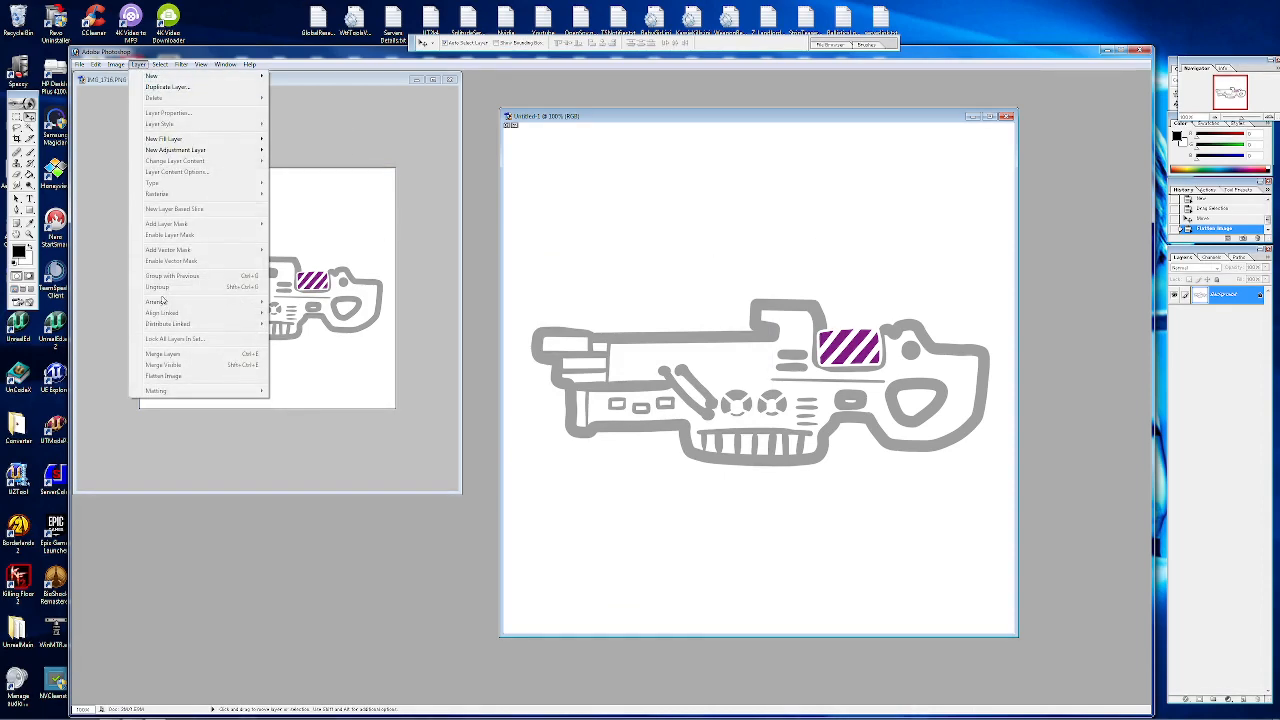
click(592, 117)
Step: Close the original gun image without saving its changes and move the new document's window into the freed space
click(450, 79)
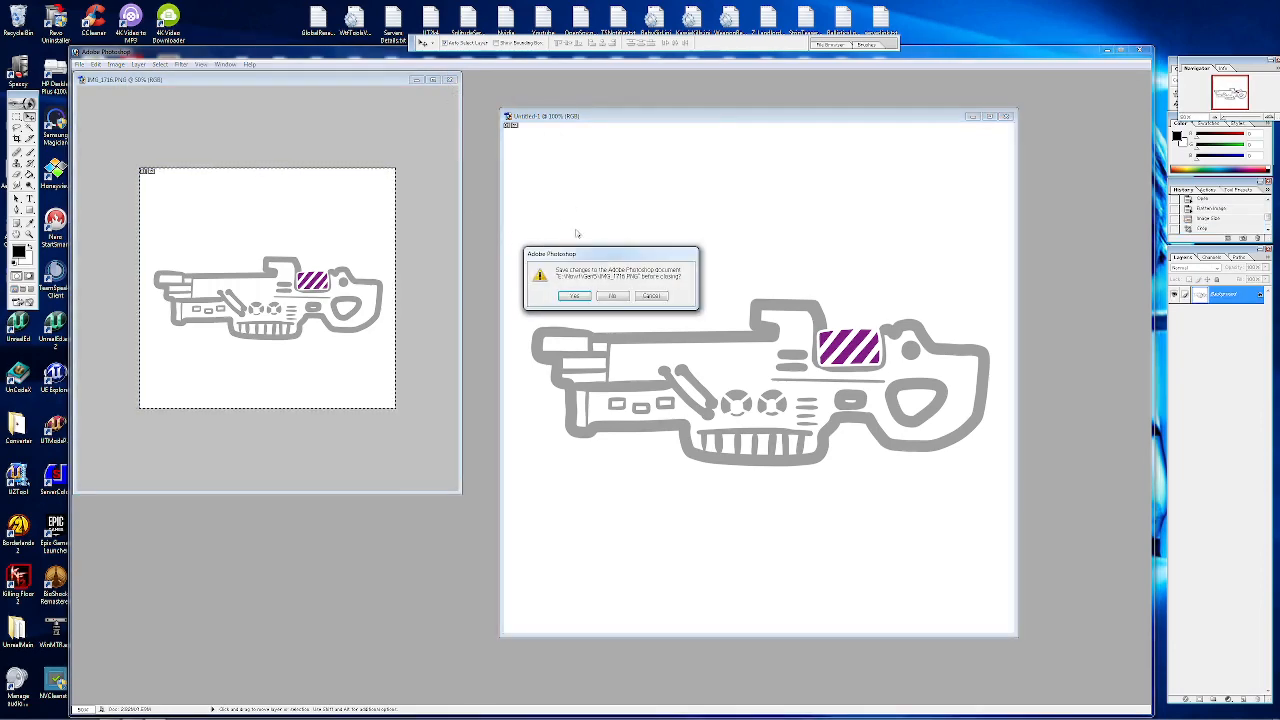
click(613, 294)
drag(684, 123, 284, 88)
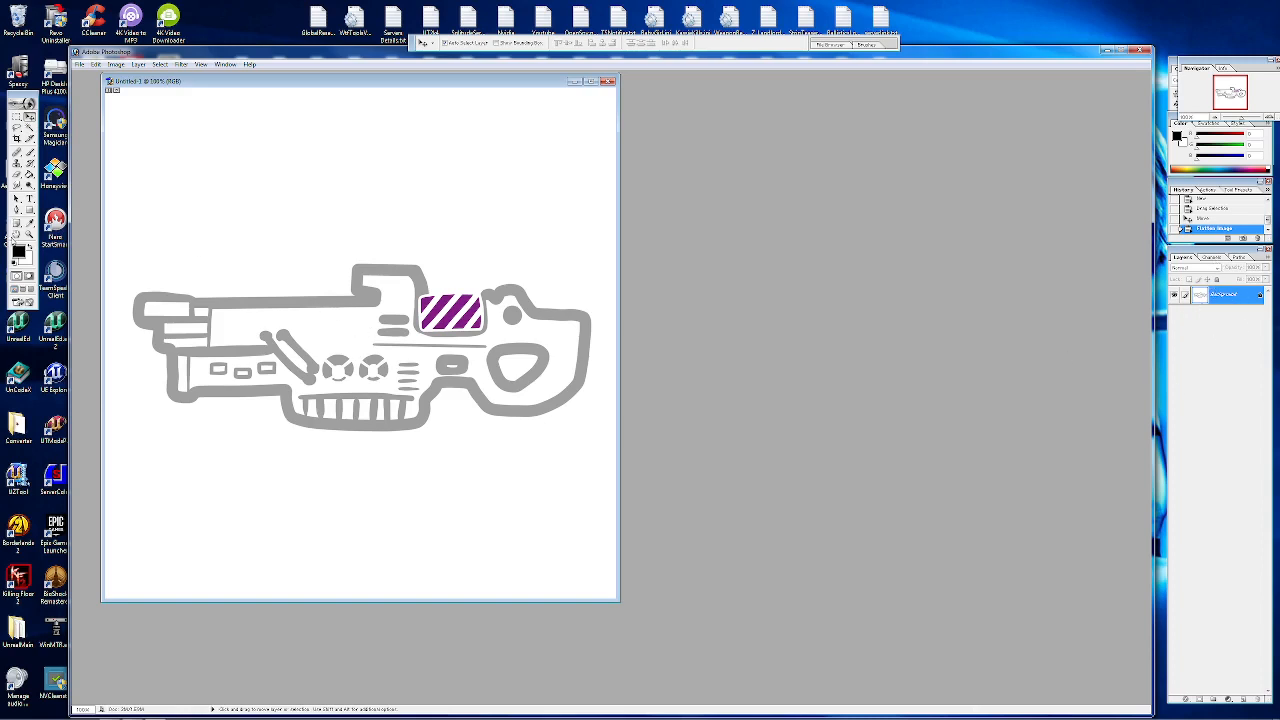
Step: Select the white background around the gun with the Magic Wand and extend the selection to all similar white areas
click(22, 127)
click(29, 127)
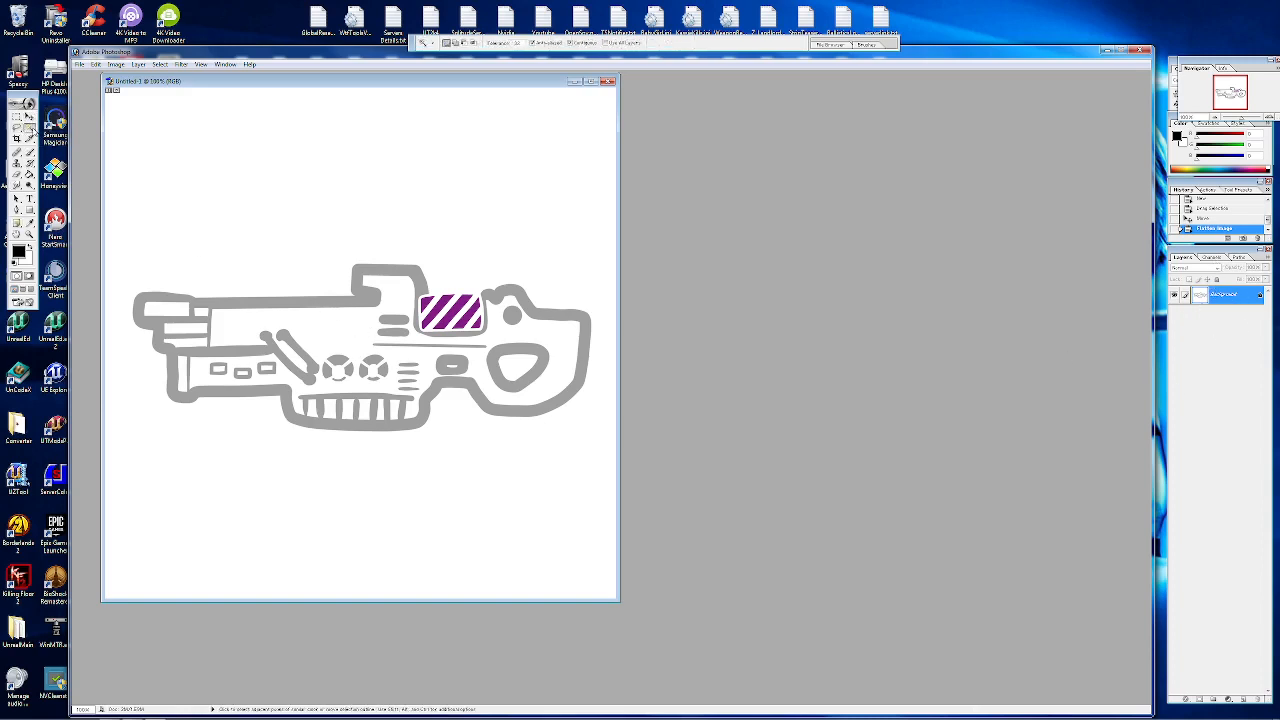
click(267, 187)
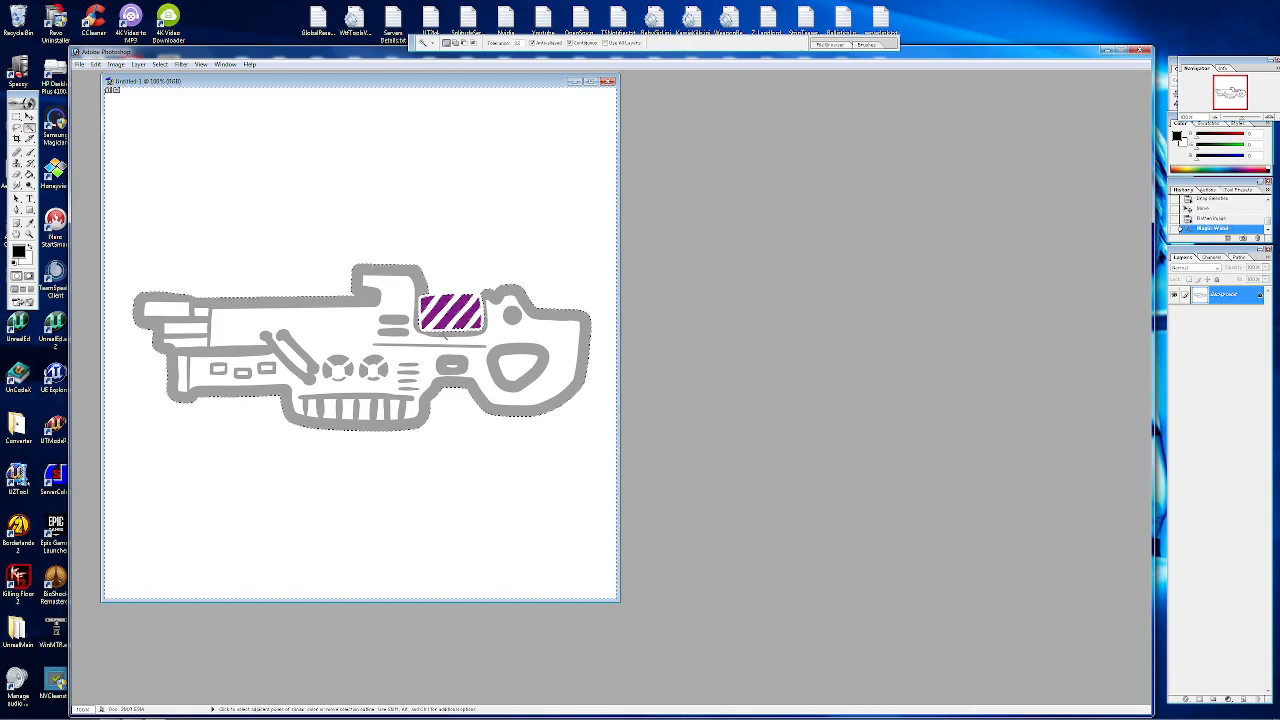
right_click(279, 211)
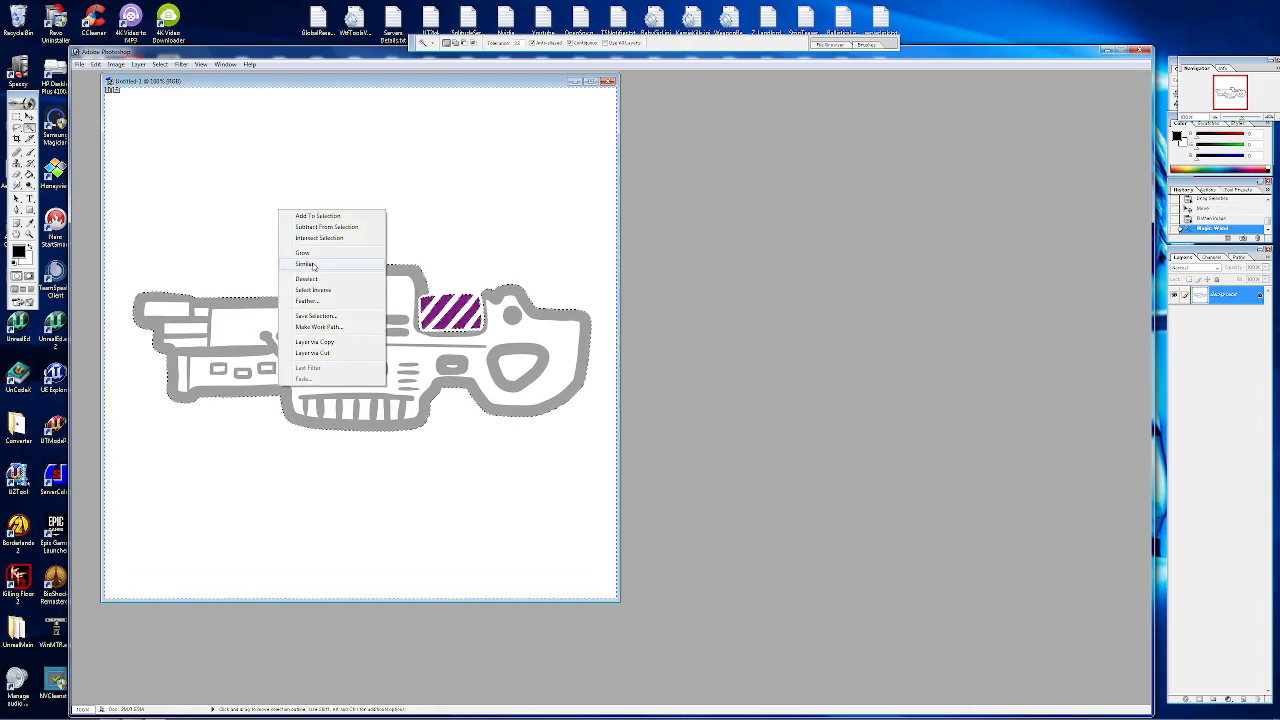
click(323, 266)
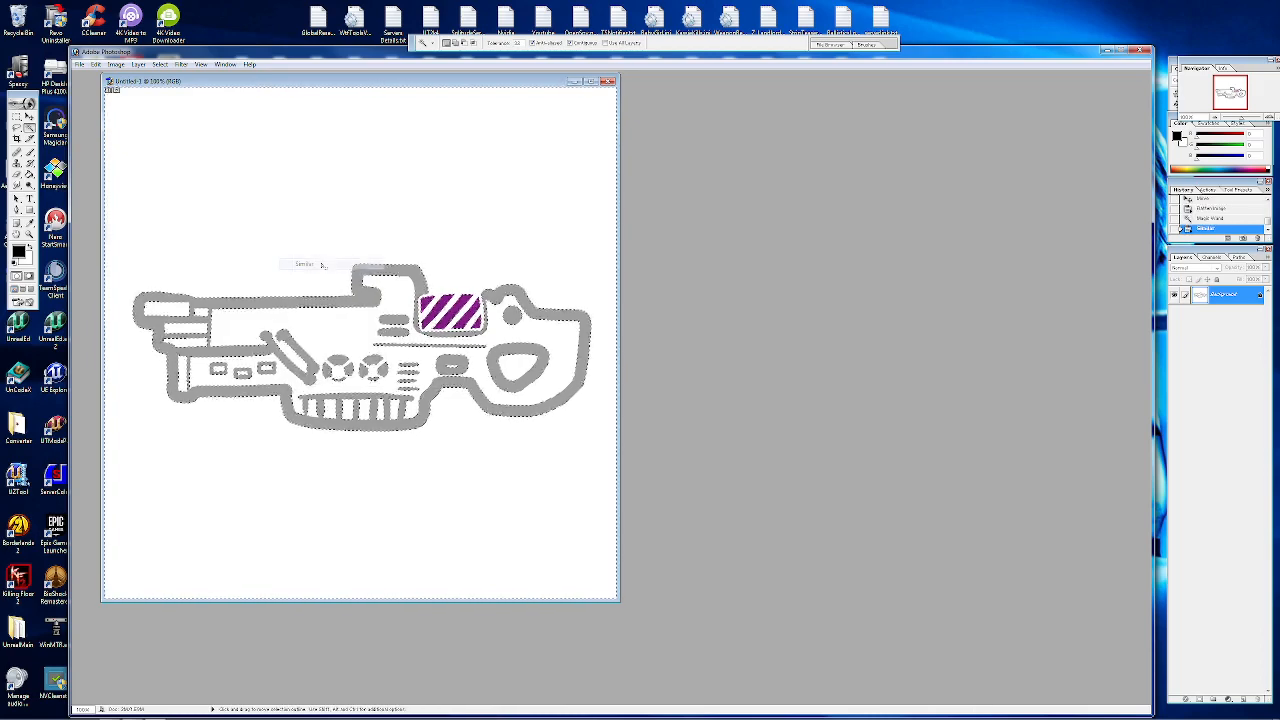
Step: Invert the selection to the gun's lines and purple stripes and copy them to a new layer with Layer via Copy
right_click(293, 213)
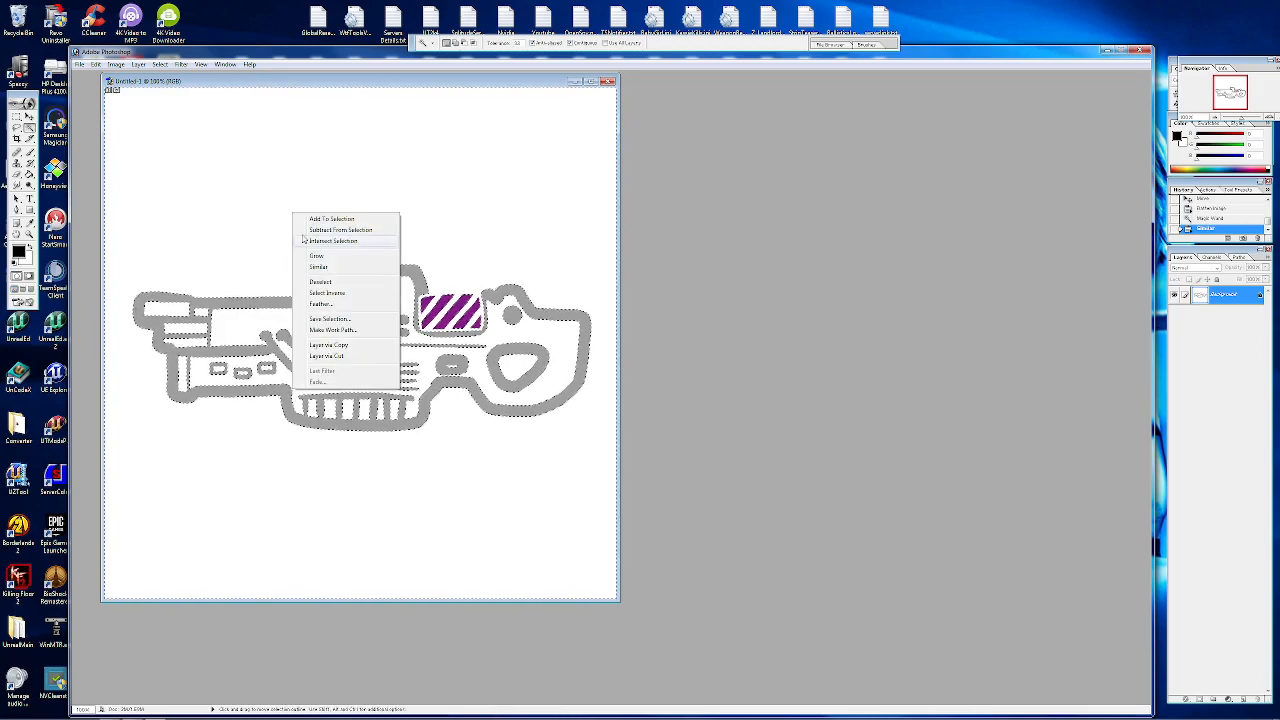
click(327, 292)
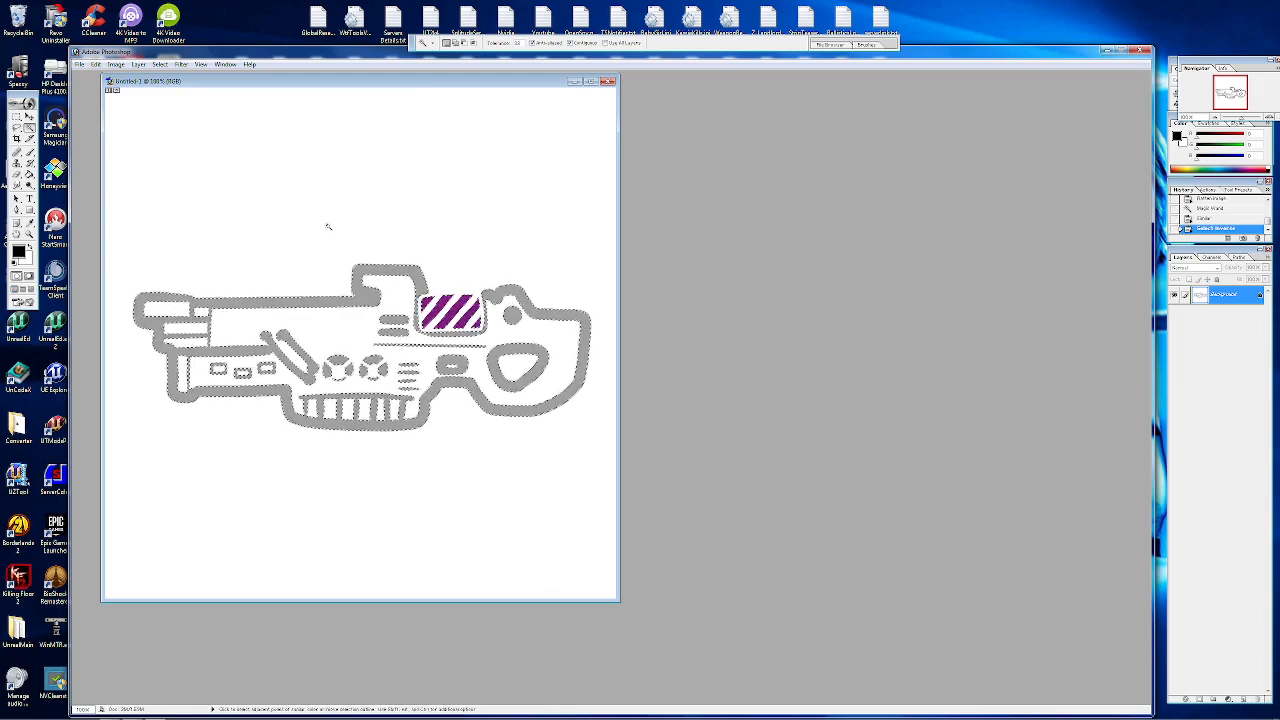
click(364, 358)
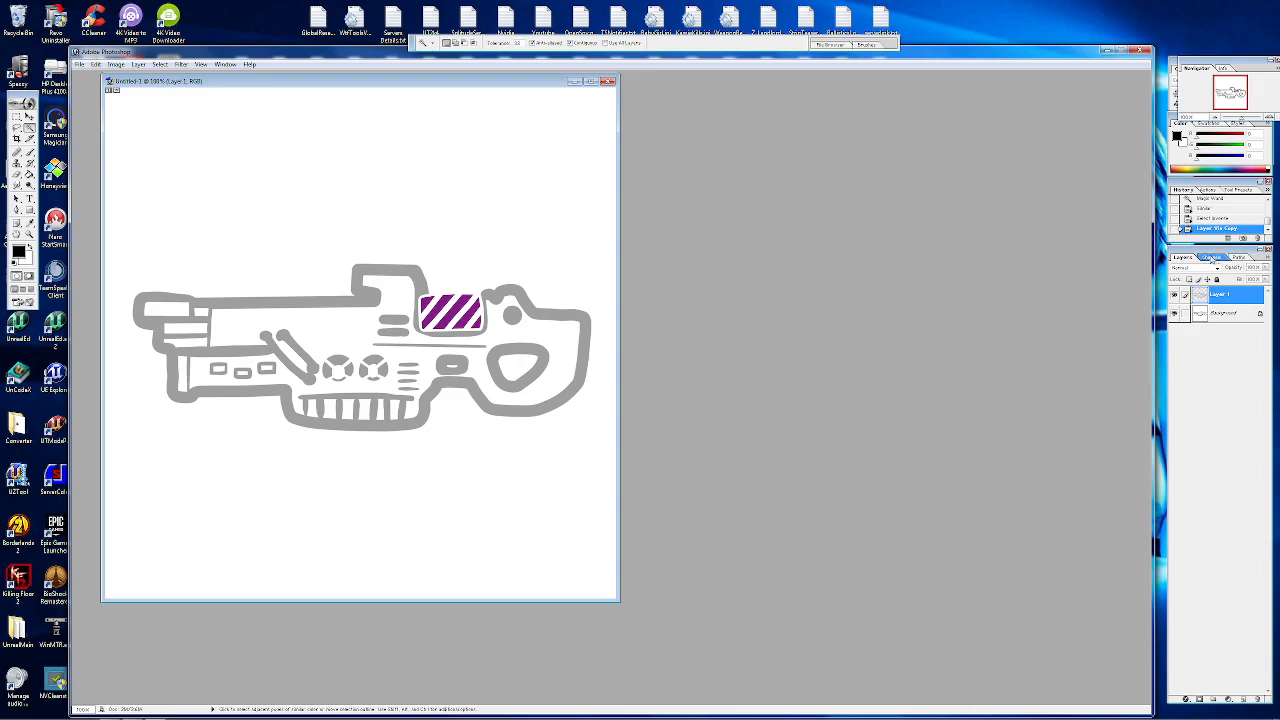
Step: Add a new alpha channel, show the RGB channels and hide the alpha channel
click(1211, 257)
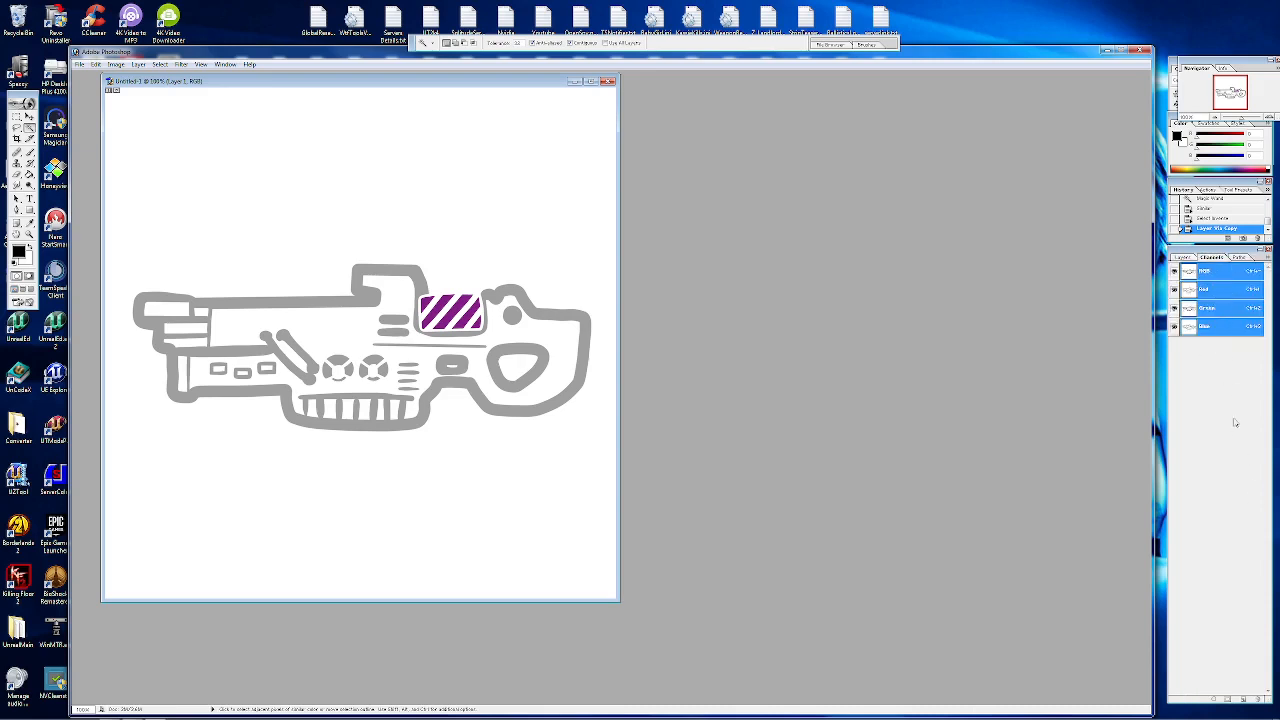
click(1244, 699)
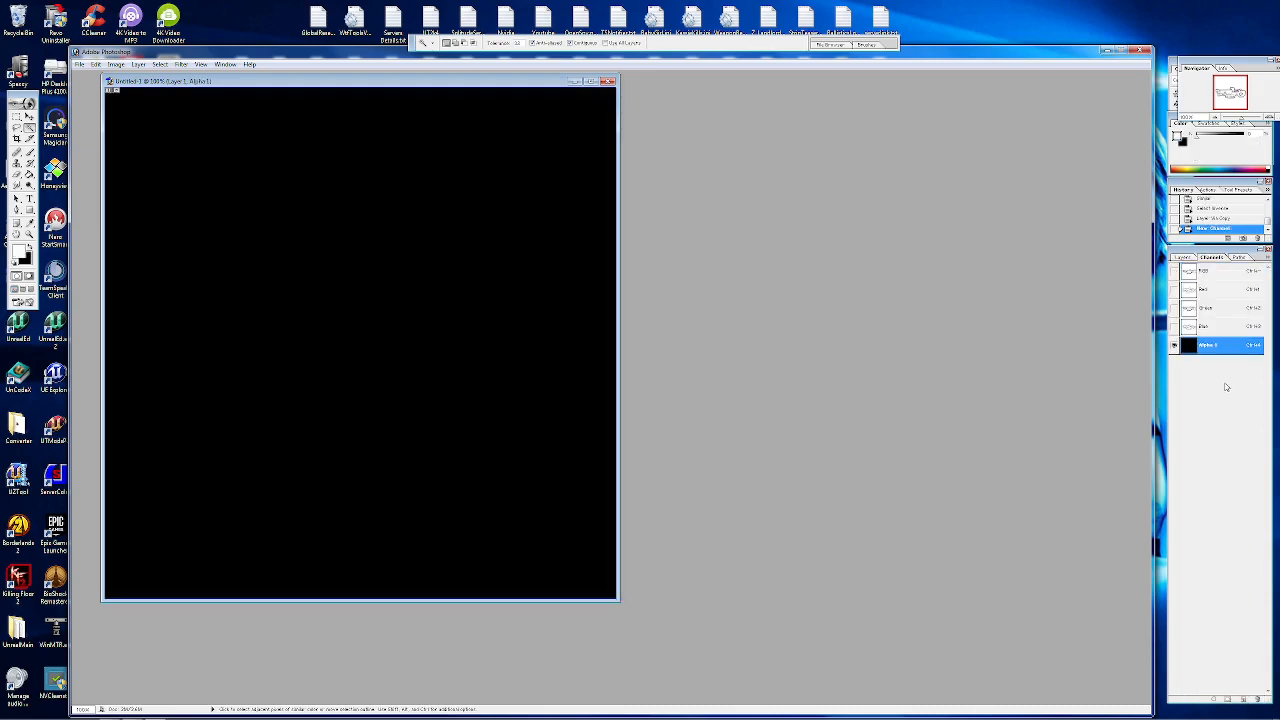
click(1174, 272)
click(1175, 347)
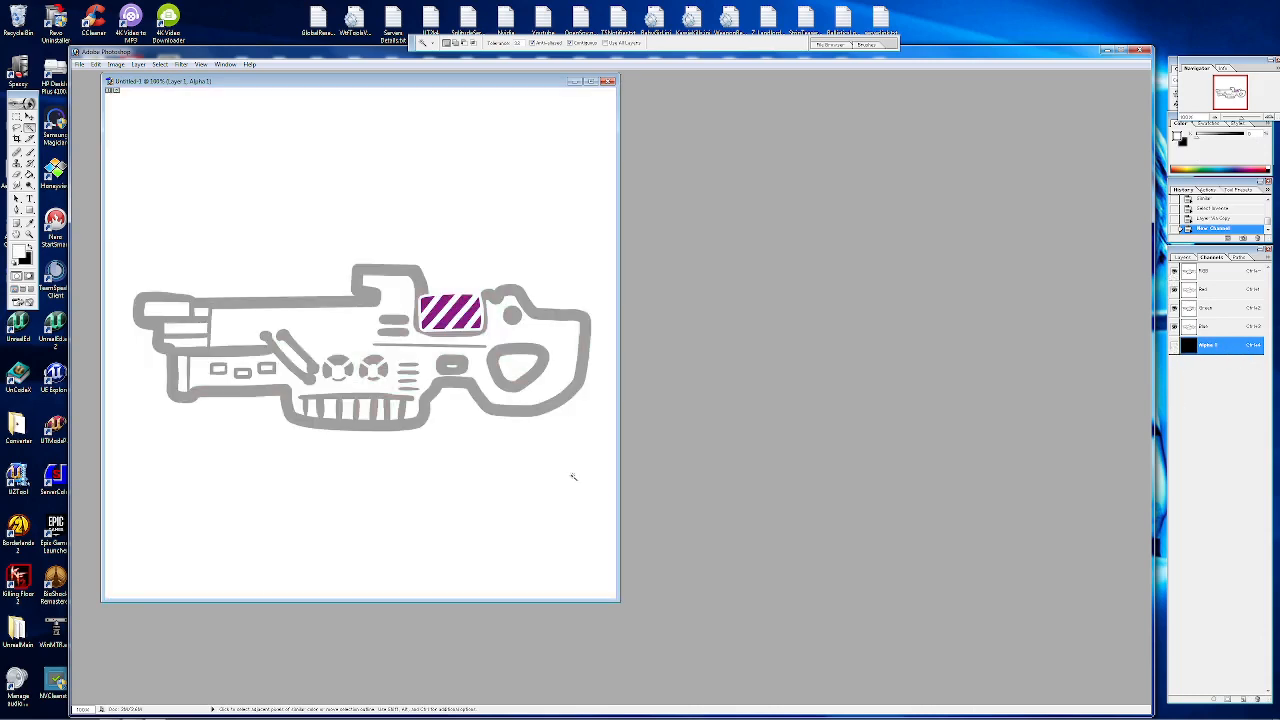
Step: Select all white areas with the Magic Wand and Similar, and invert the selection to cover only the gun's lines
click(386, 210)
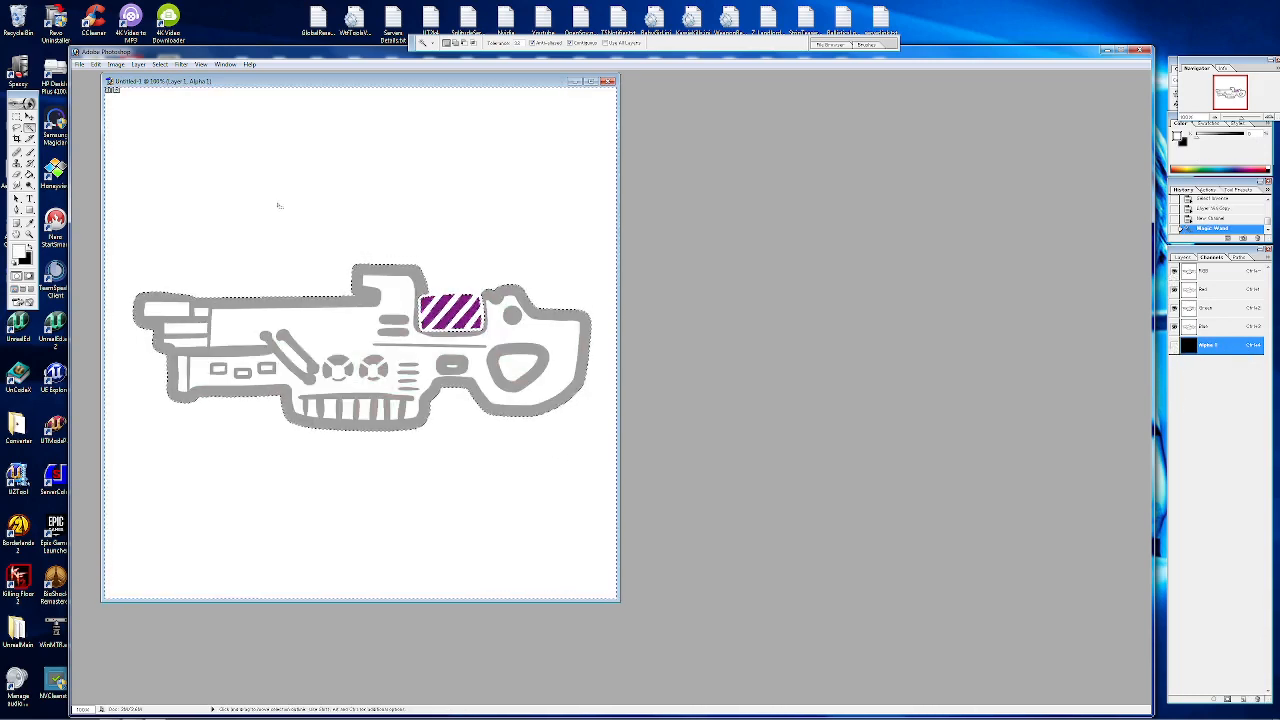
right_click(409, 207)
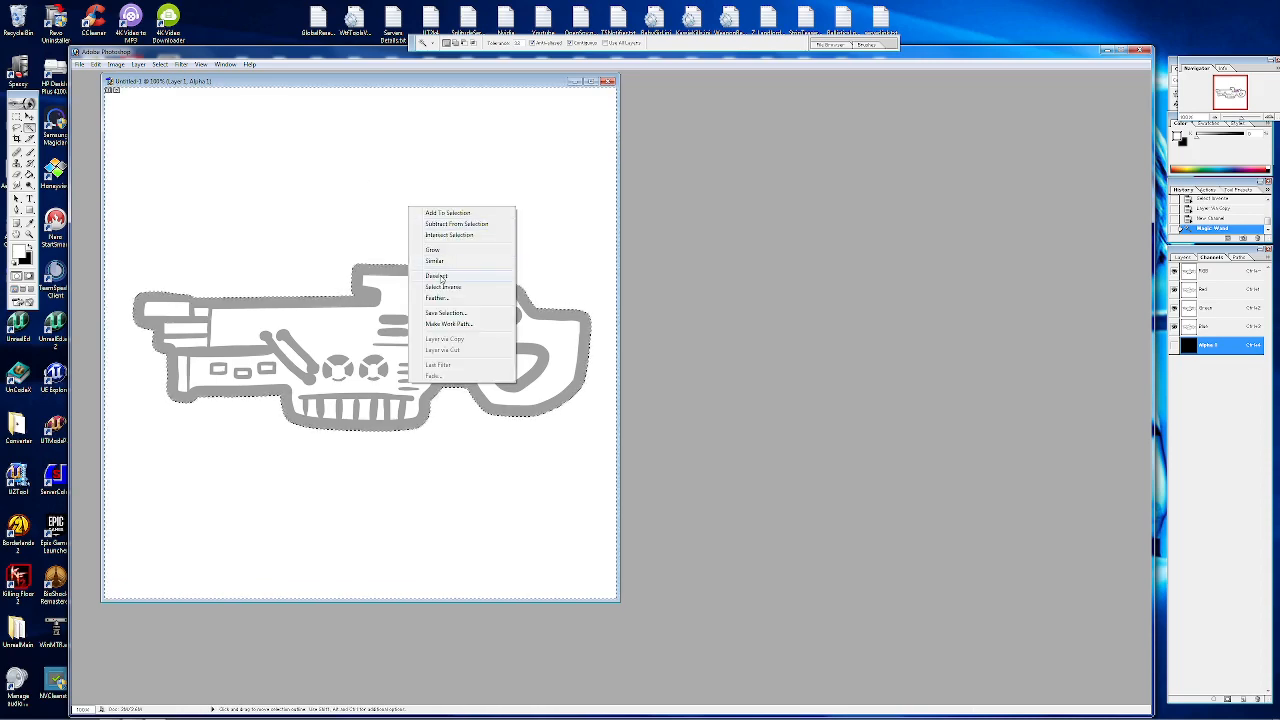
click(434, 260)
right_click(413, 219)
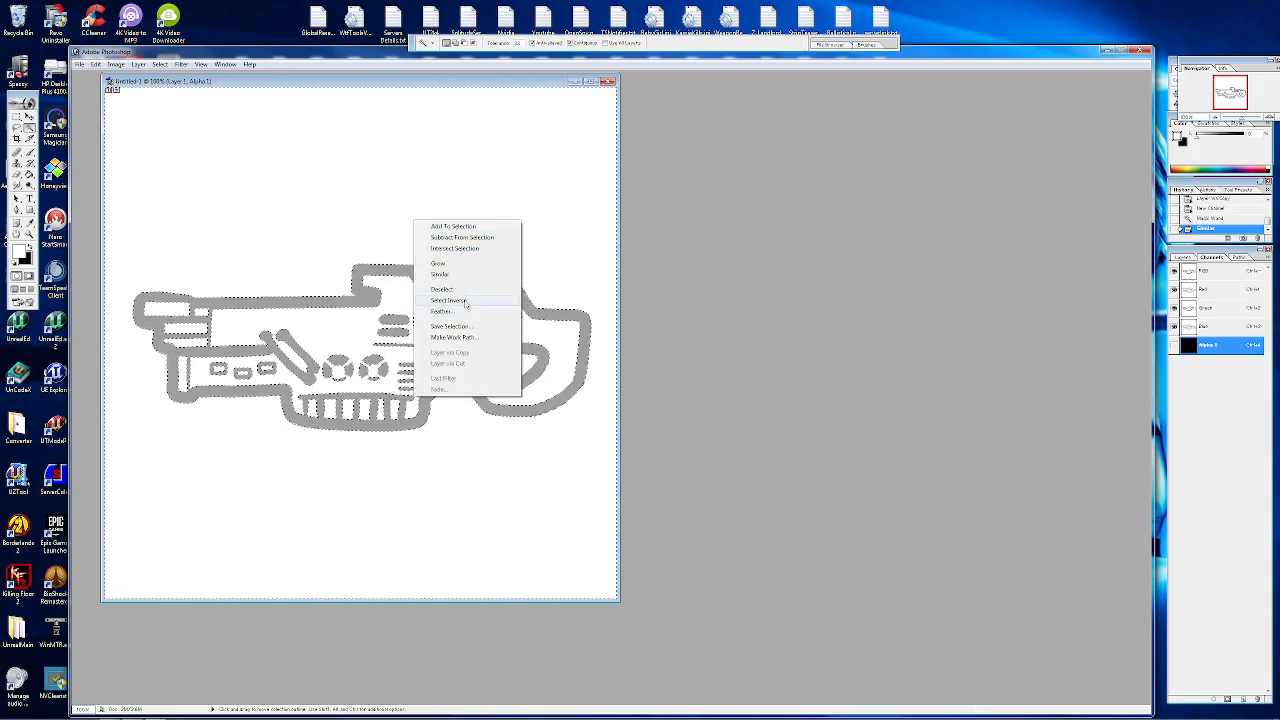
click(463, 301)
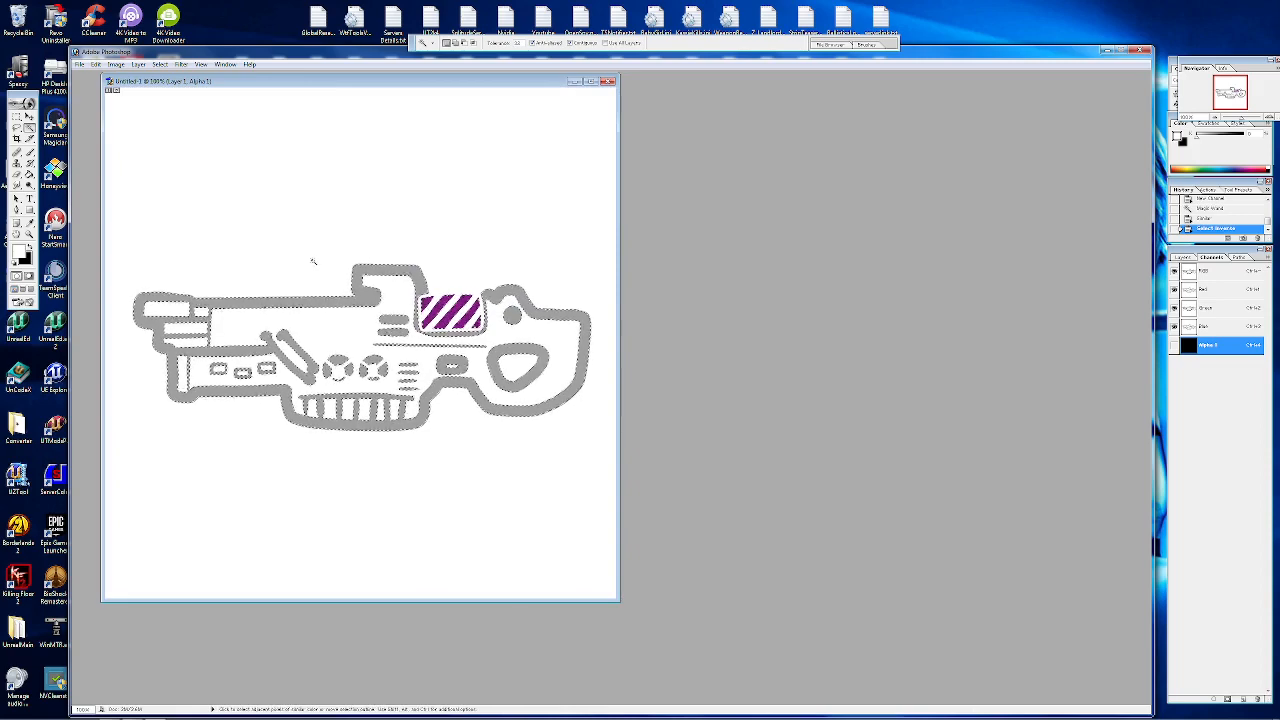
Step: Save the gun selection into the Alpha 1 channel using the Replace Channel operation
right_click(214, 200)
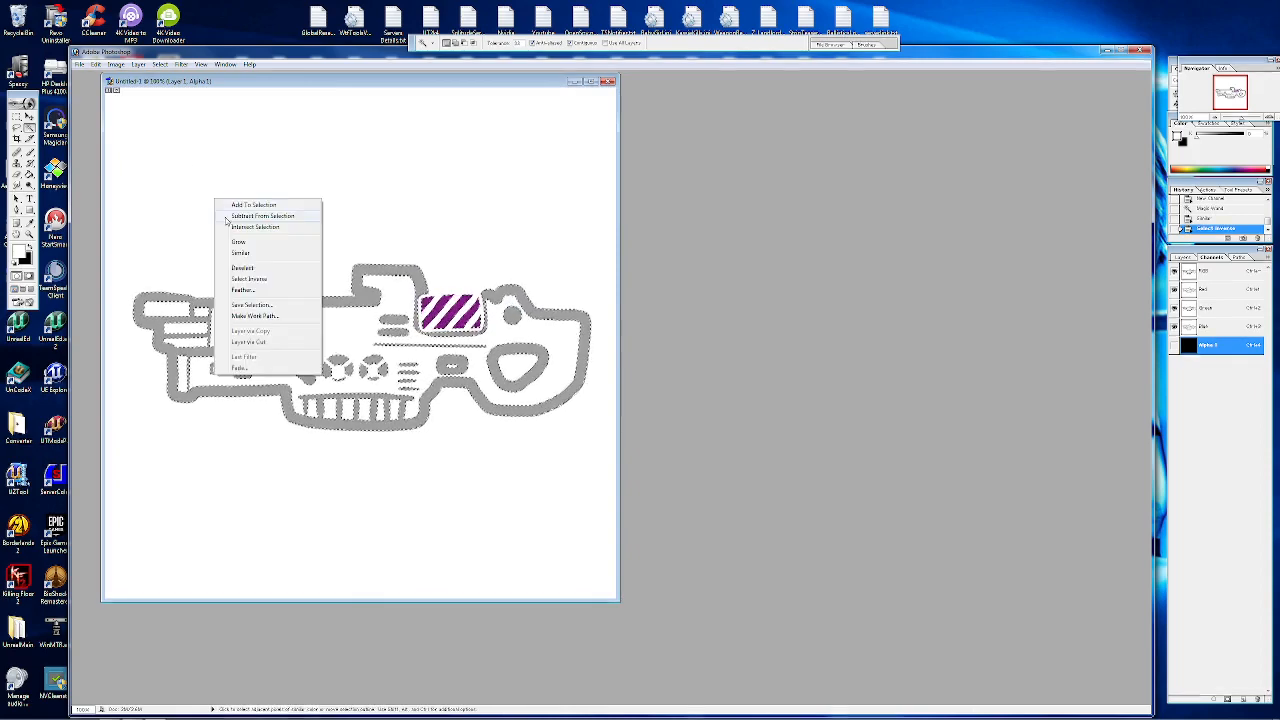
click(258, 305)
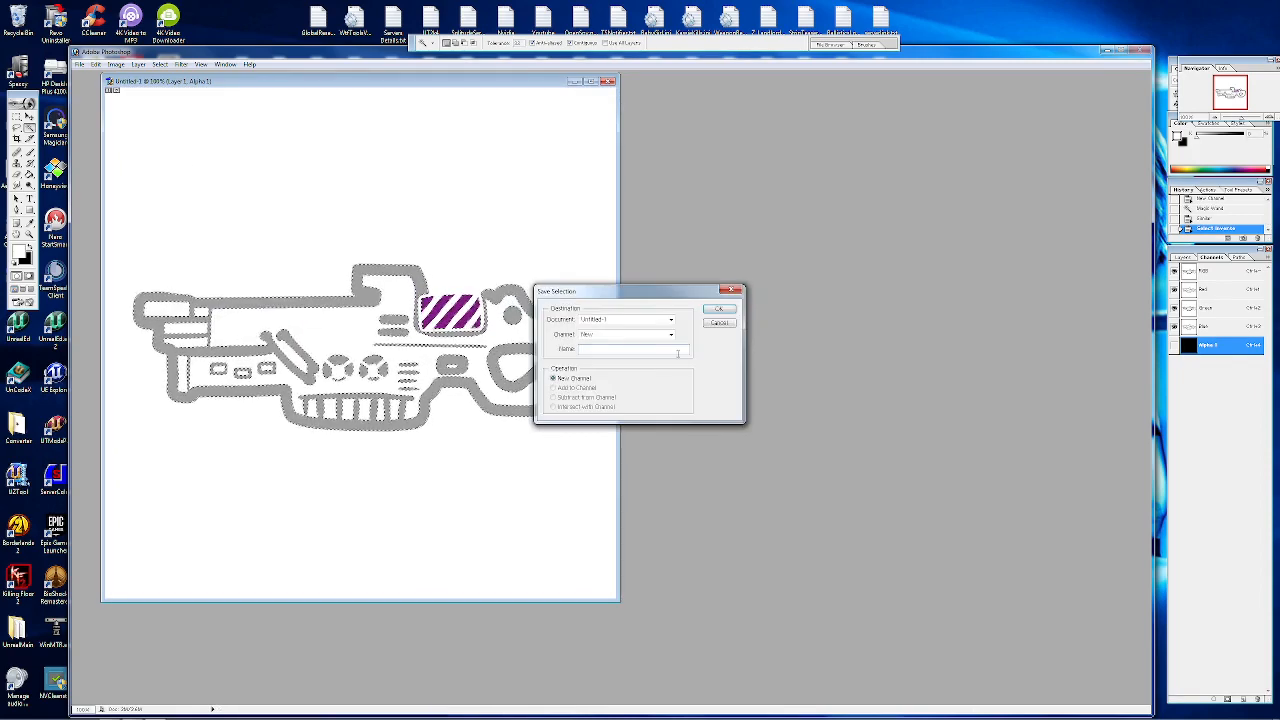
click(645, 334)
click(643, 359)
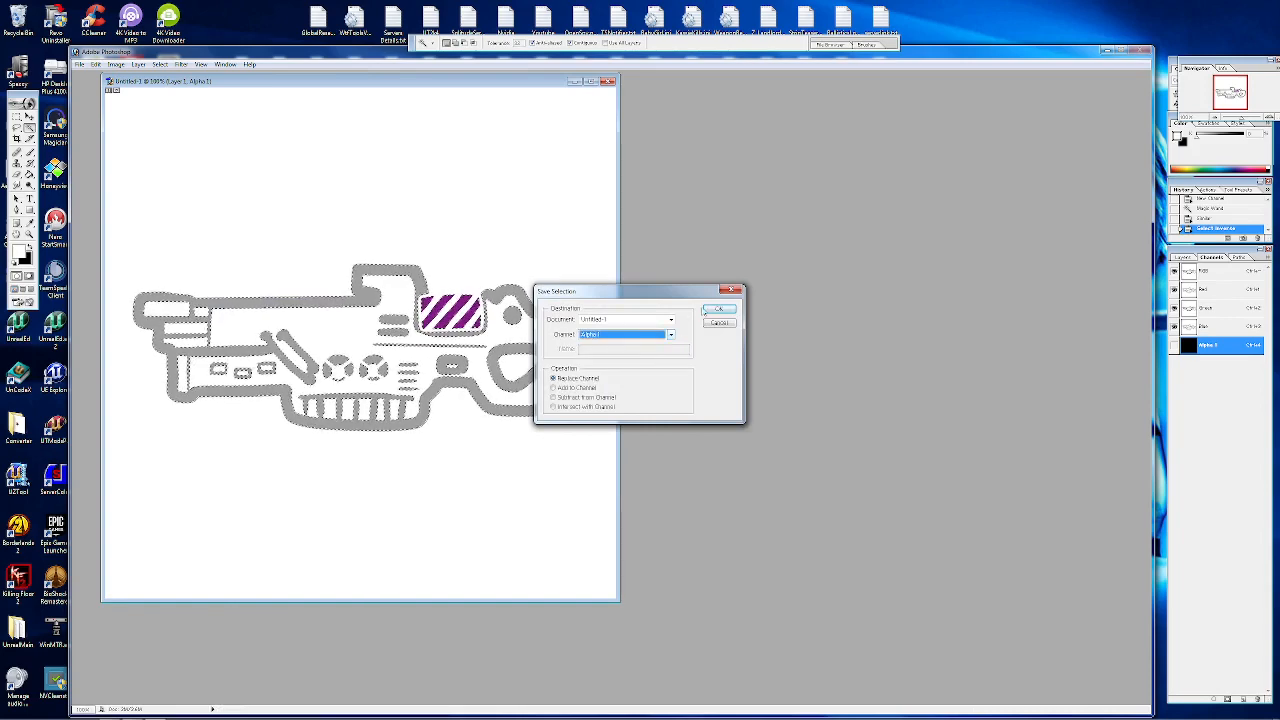
click(718, 309)
Step: Show the Alpha 1 mask over the image, inspect it alone with the colour channels hidden, and show those channels again
click(1175, 345)
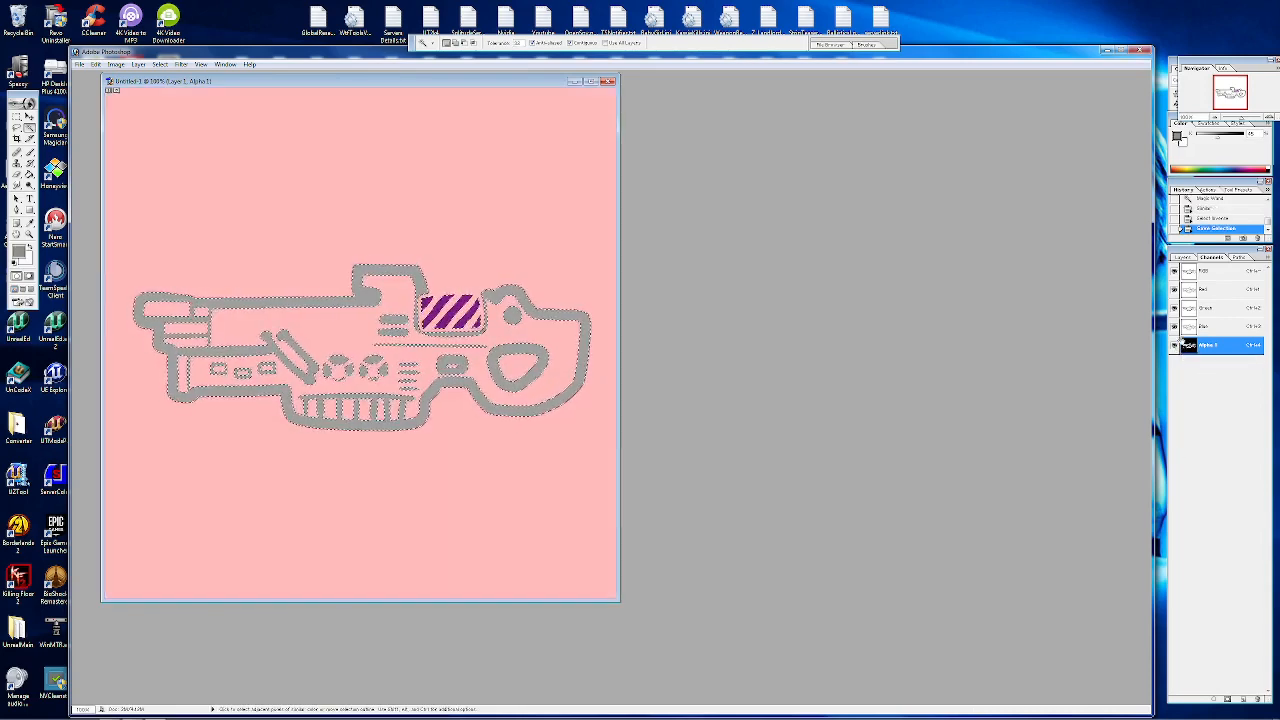
click(1175, 326)
click(1175, 308)
click(1175, 289)
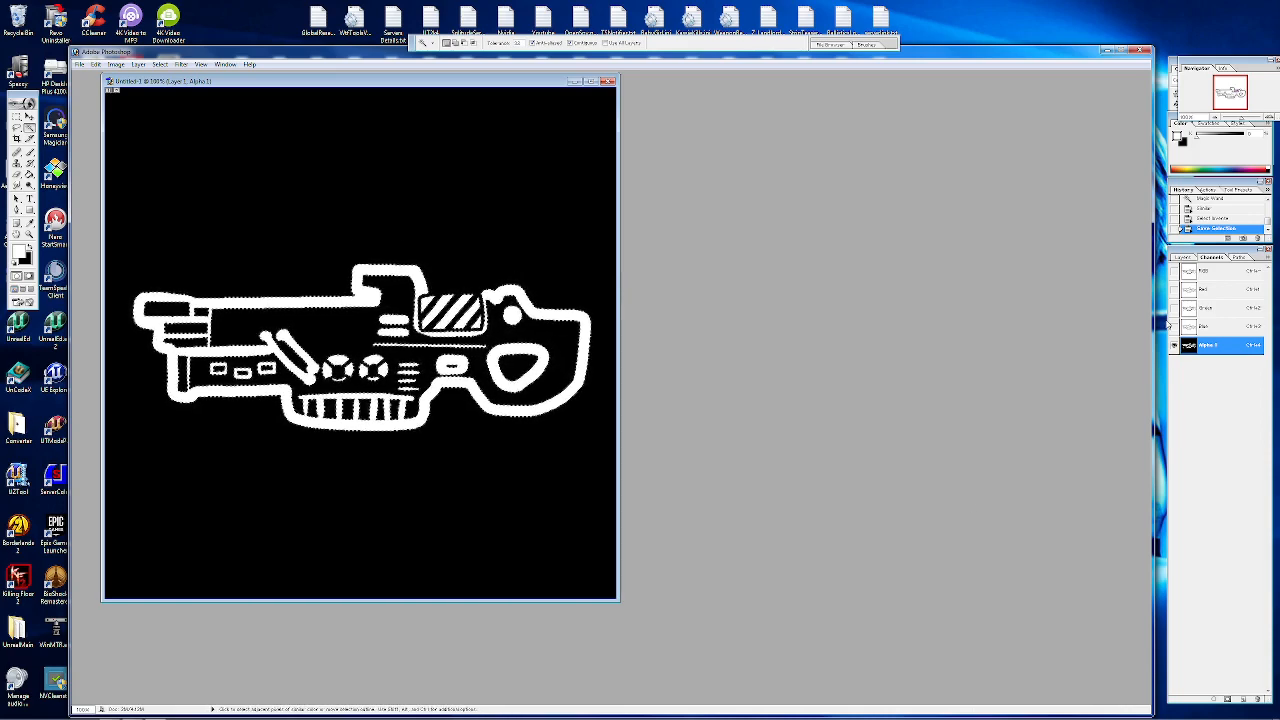
click(1174, 326)
click(1174, 308)
click(1174, 289)
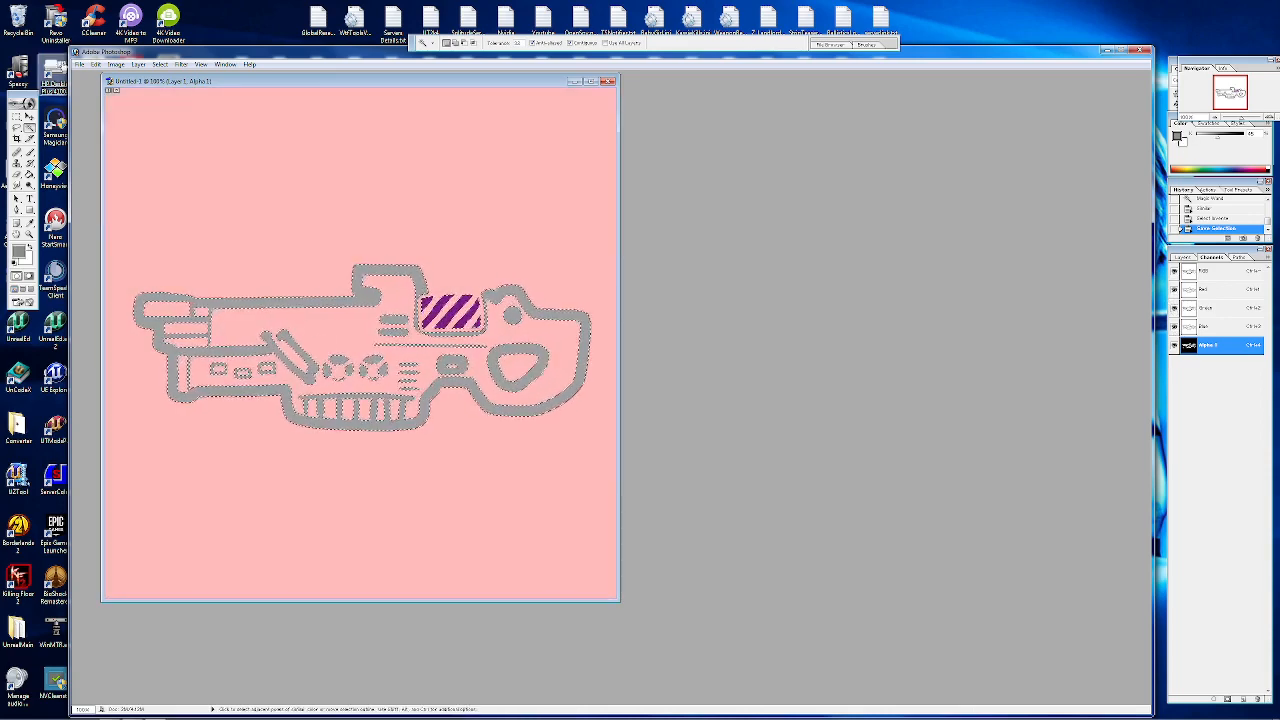
Step: Save a copy of the document as NewGun in D3D/DDS format with alpha channels included
click(79, 65)
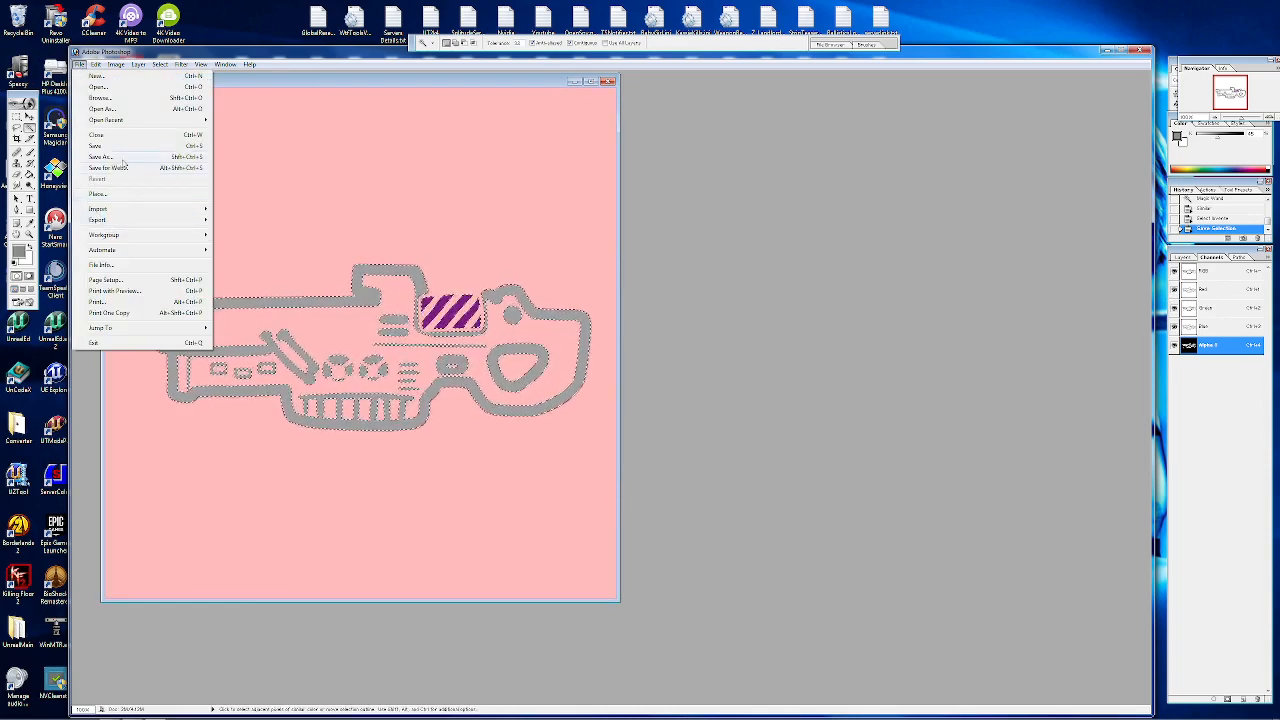
click(128, 158)
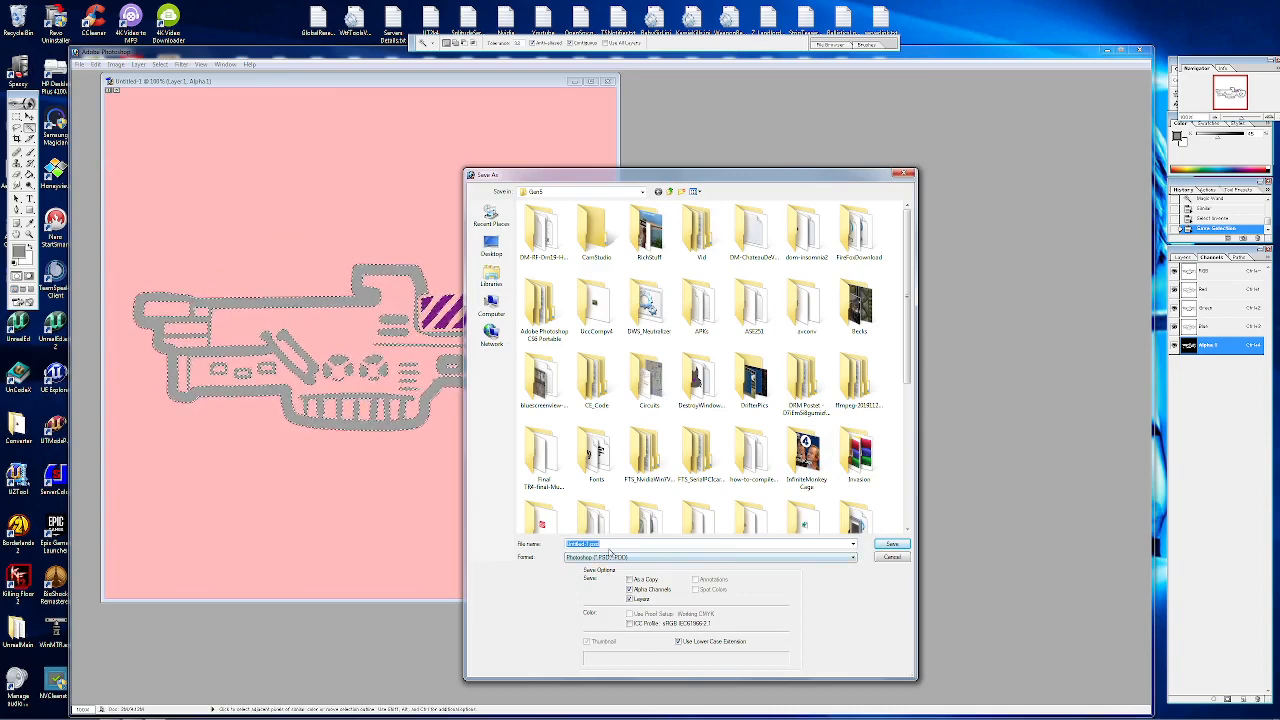
click(853, 558)
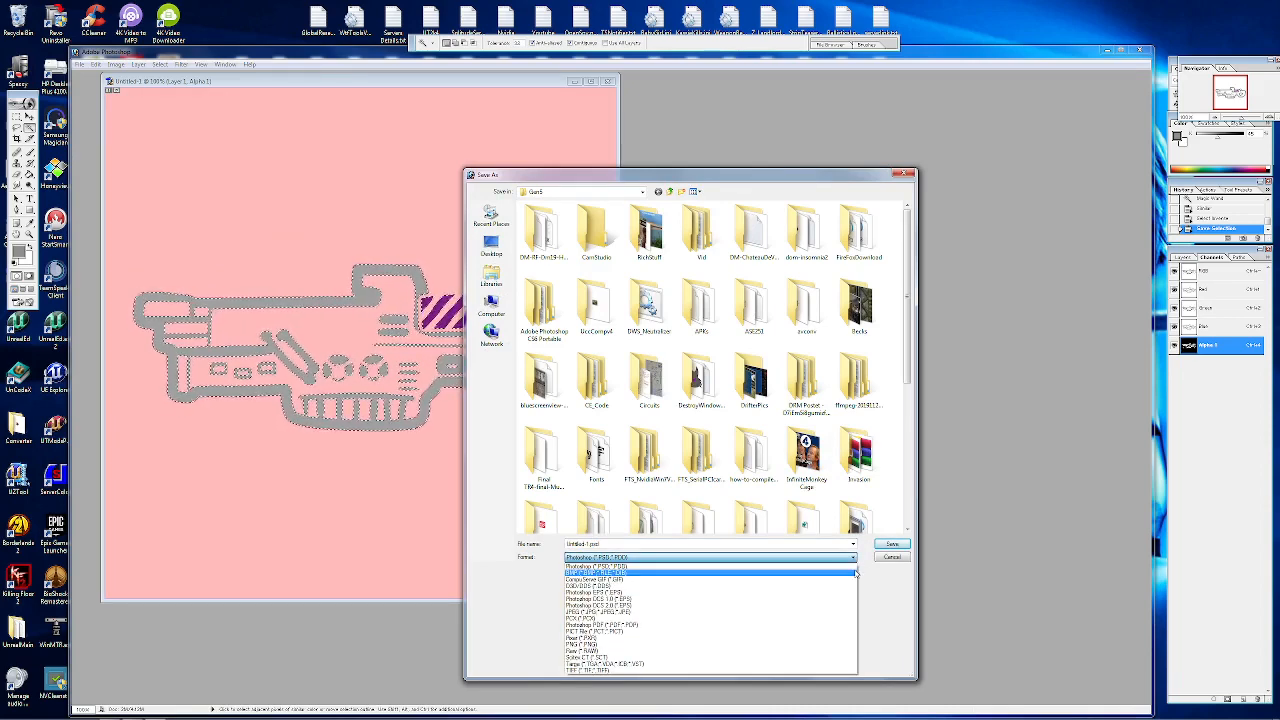
click(820, 586)
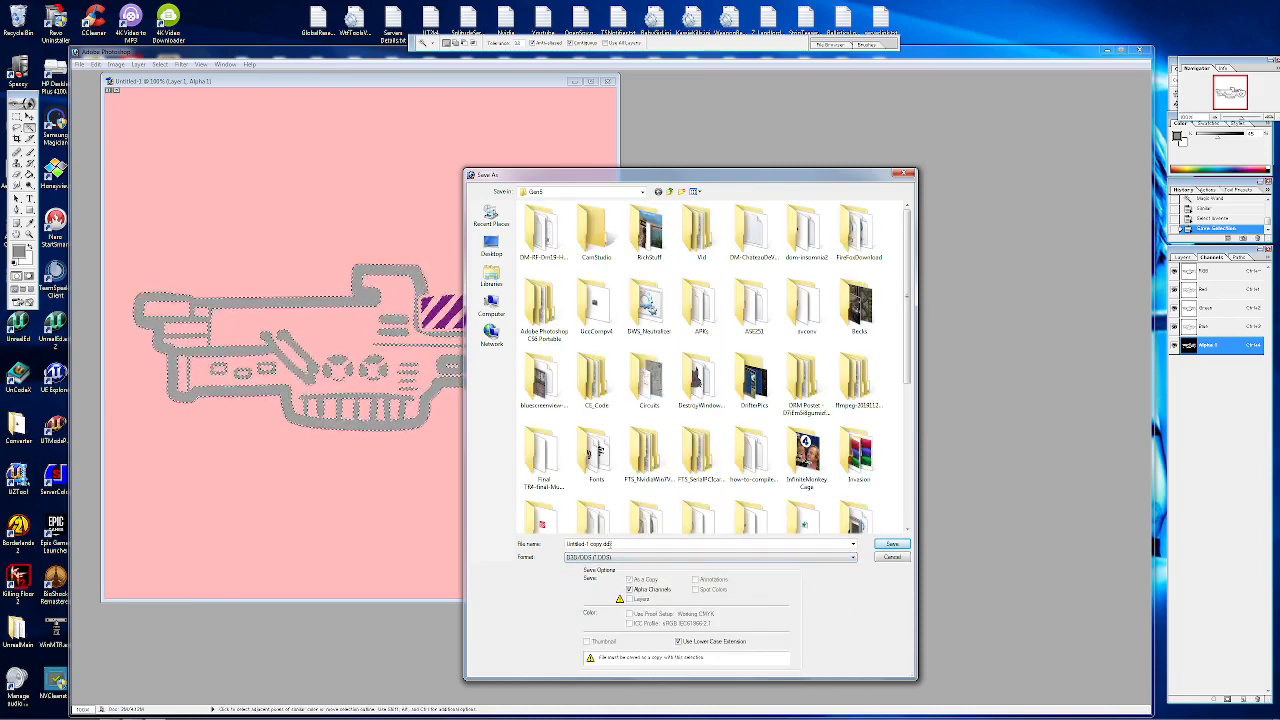
double_click(629, 543)
text(New)
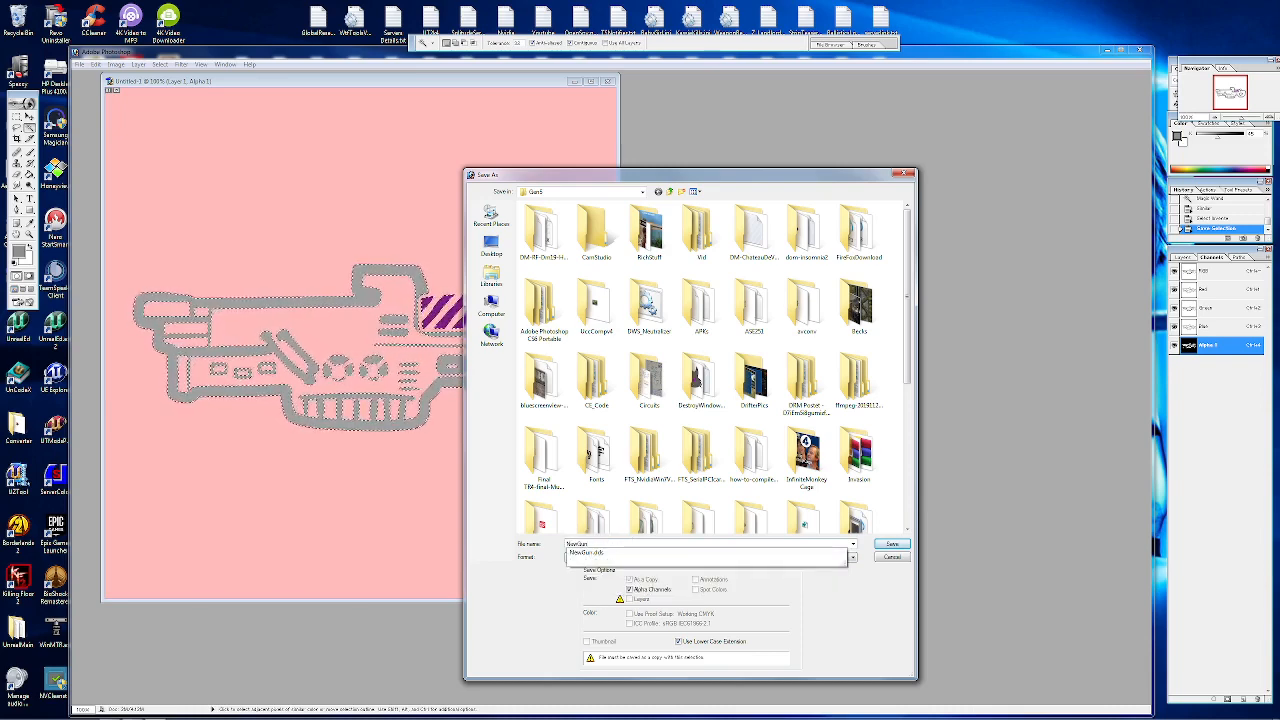
text(Gun)
click(891, 544)
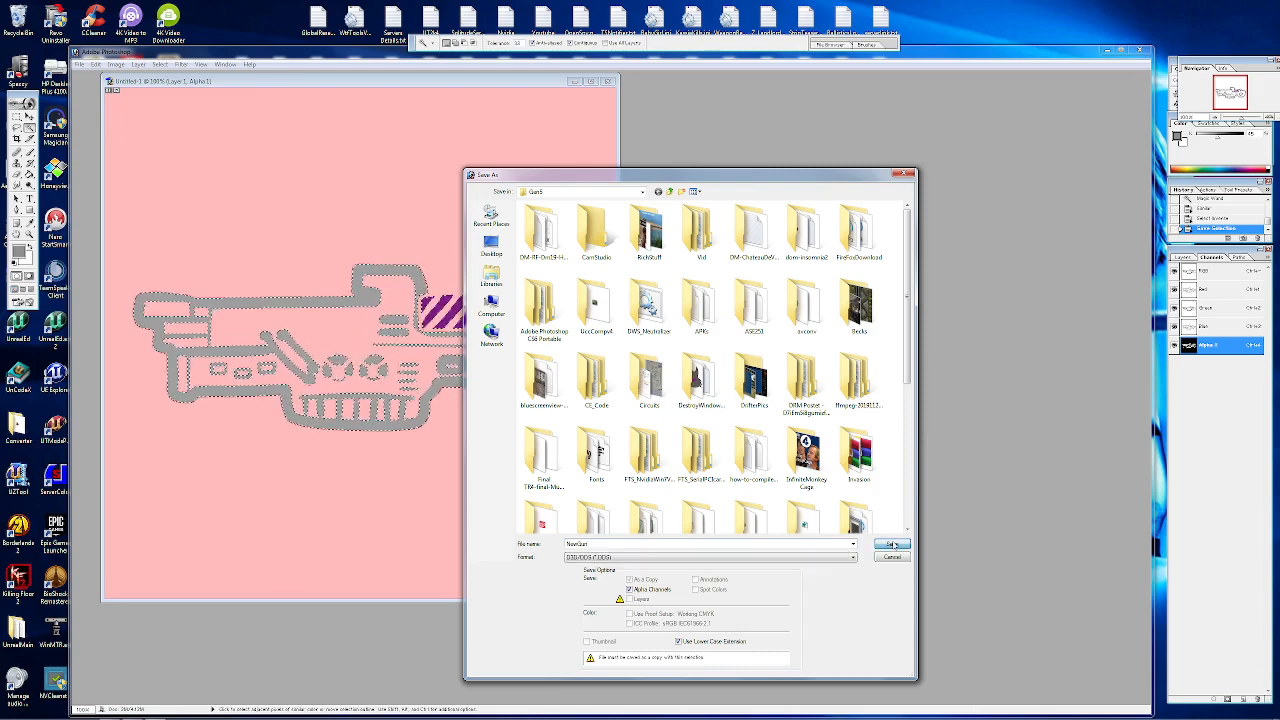
click(592, 296)
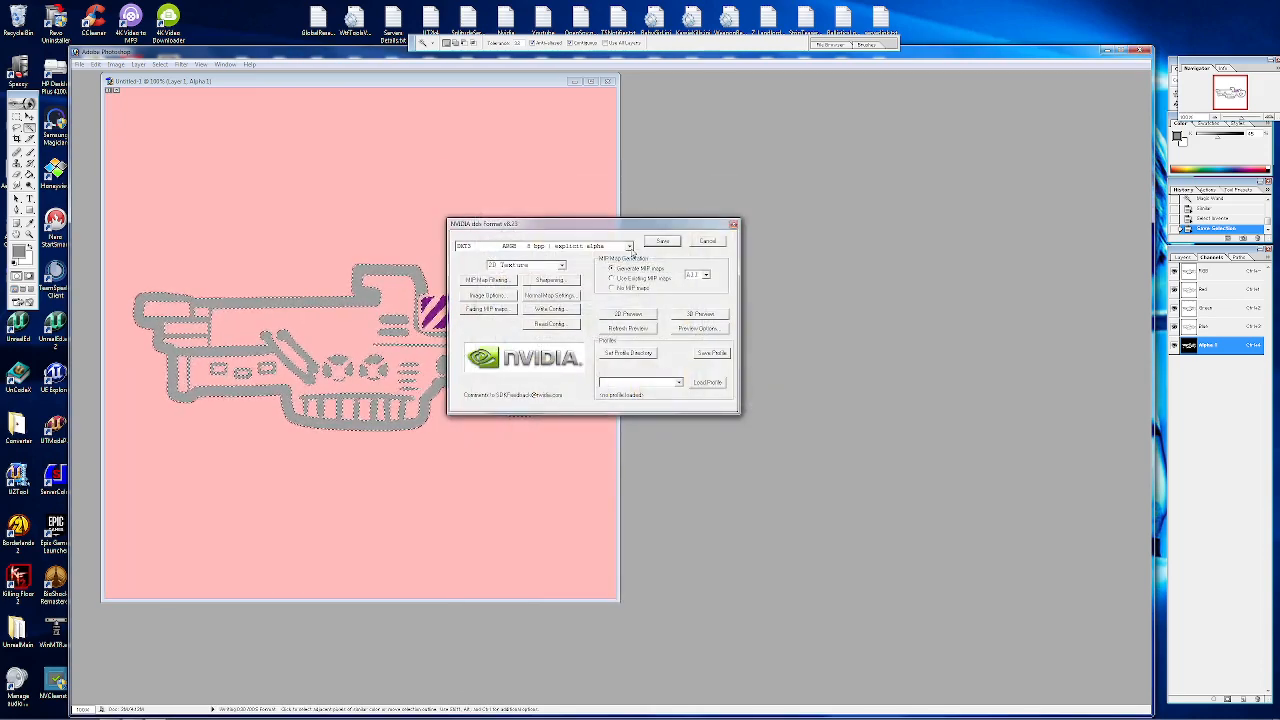
Step: Set the DDS compression format to DXT3 ARGB 8 bpp with explicit alpha
click(630, 246)
scroll(559, 256, up, 1)
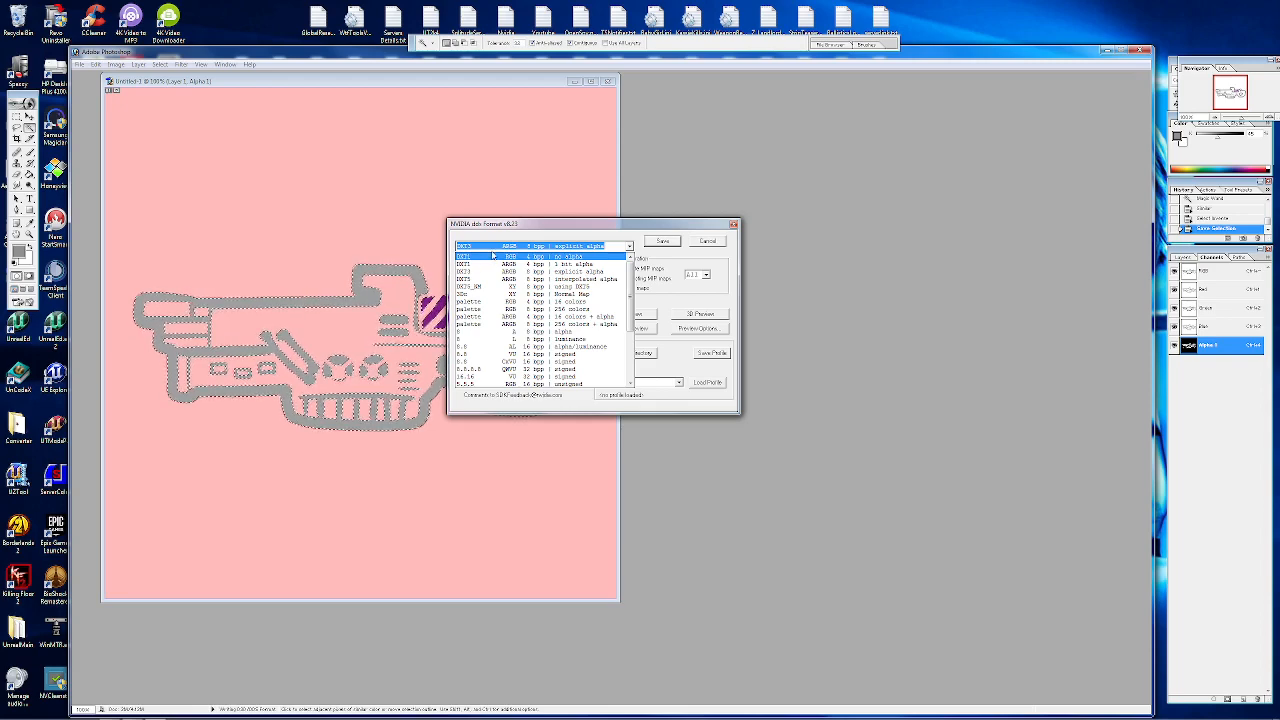
click(613, 272)
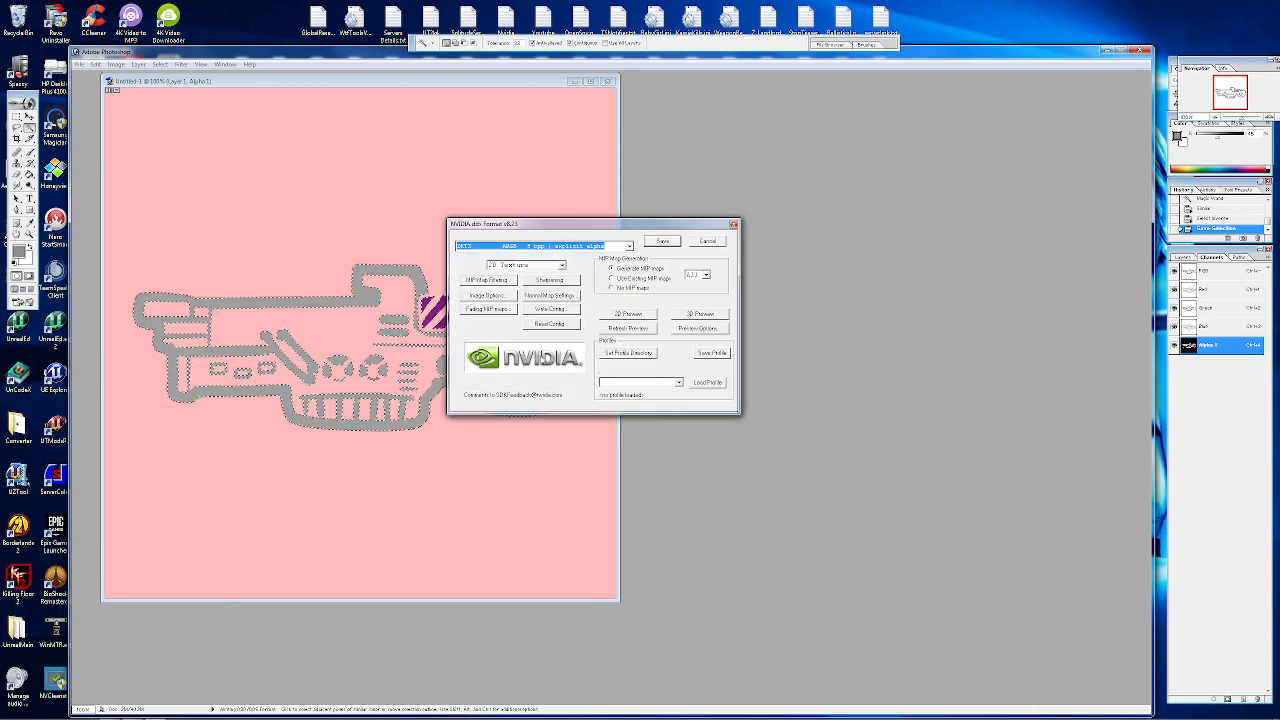
Step: Keep the DXT3 ARGB 8 bpp explicit alpha format and save the DDS file
click(628, 246)
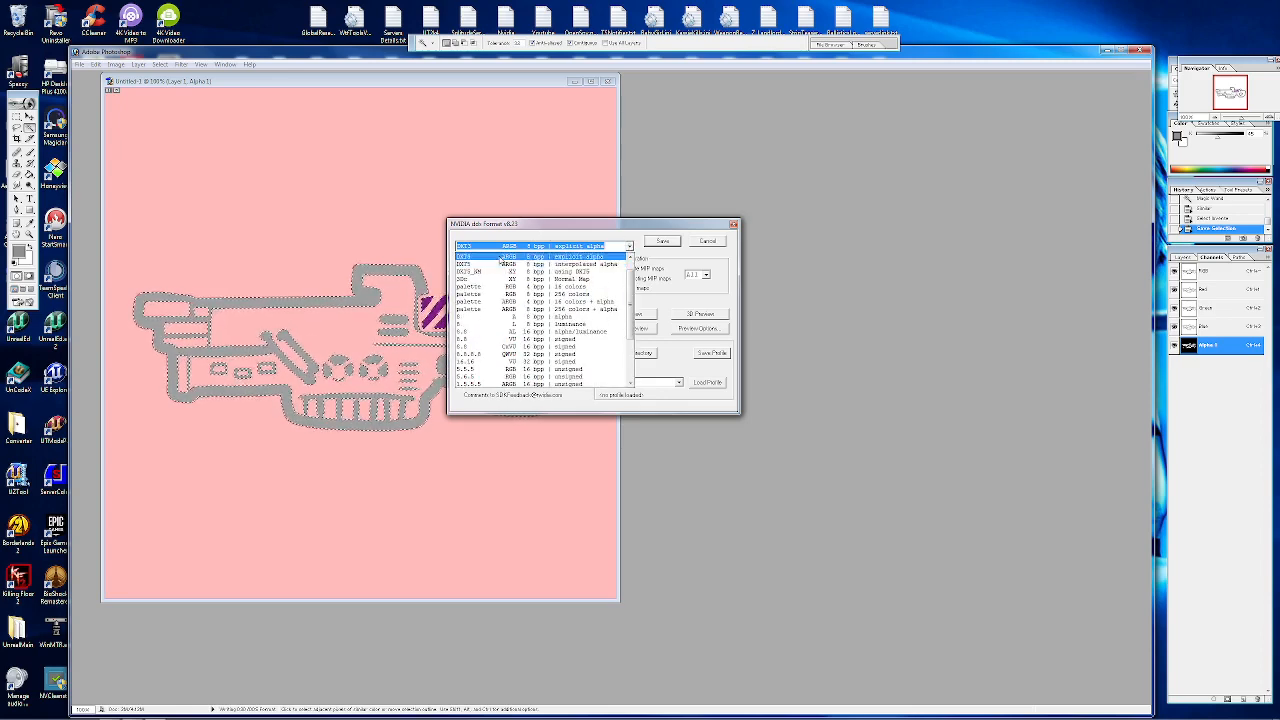
scroll(505, 300, up, 1)
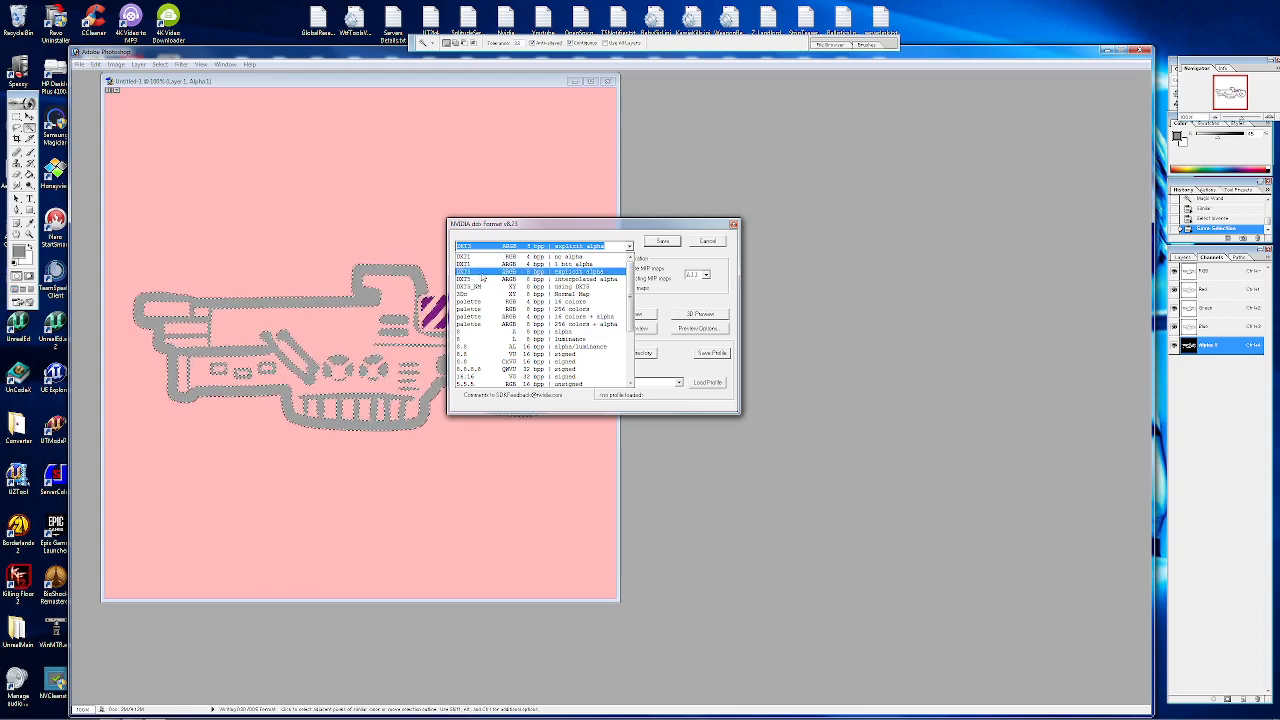
click(477, 273)
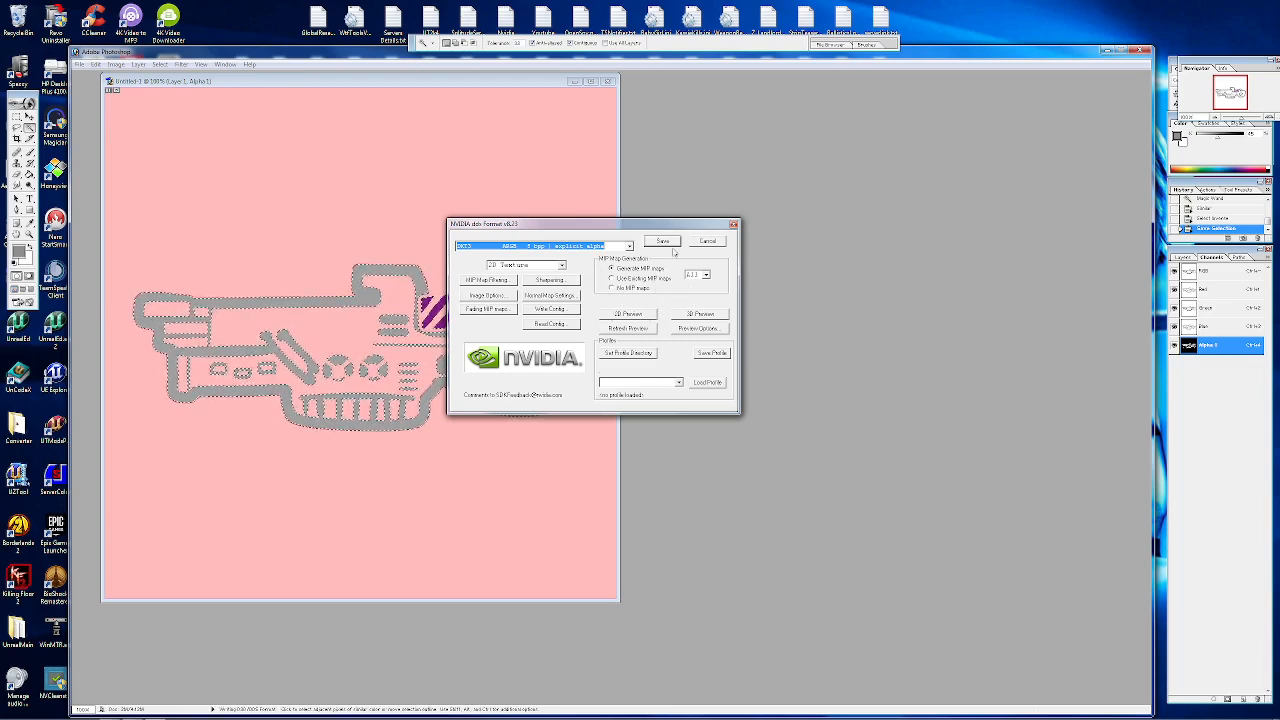
click(664, 242)
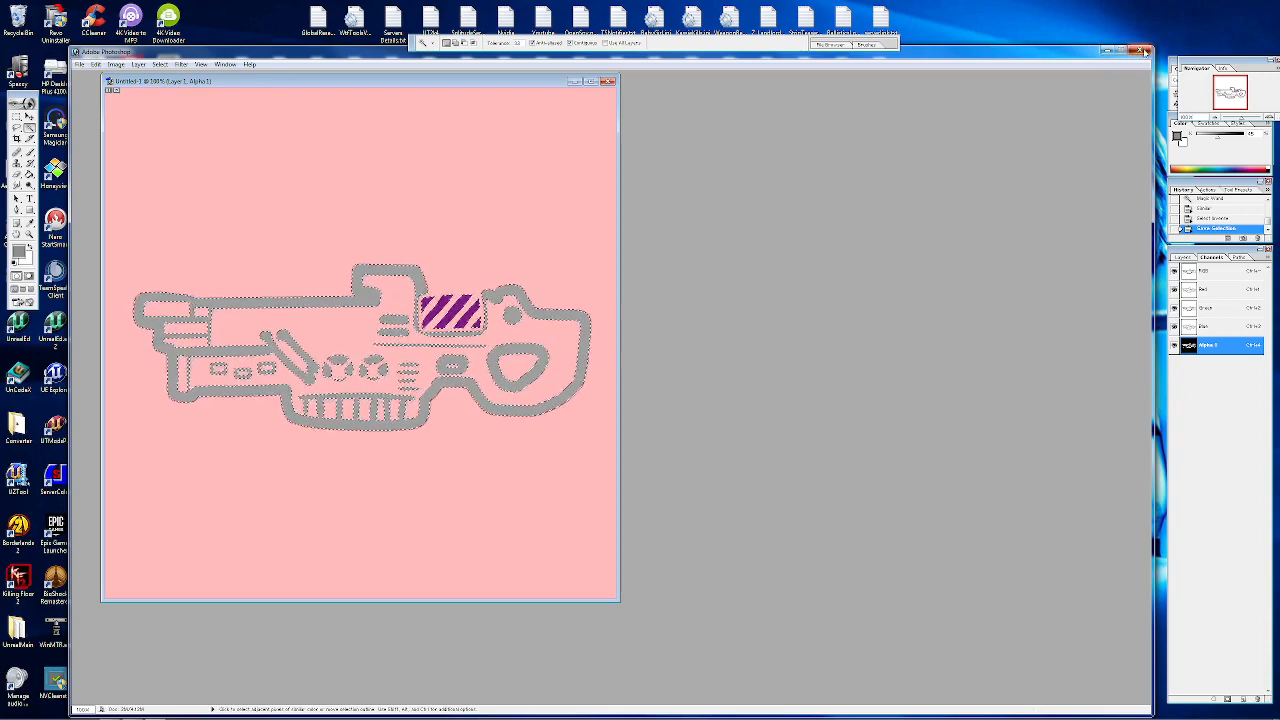
Step: Close Photoshop and the Discord window, and launch UnrealEd from the desktop
click(1141, 50)
click(612, 296)
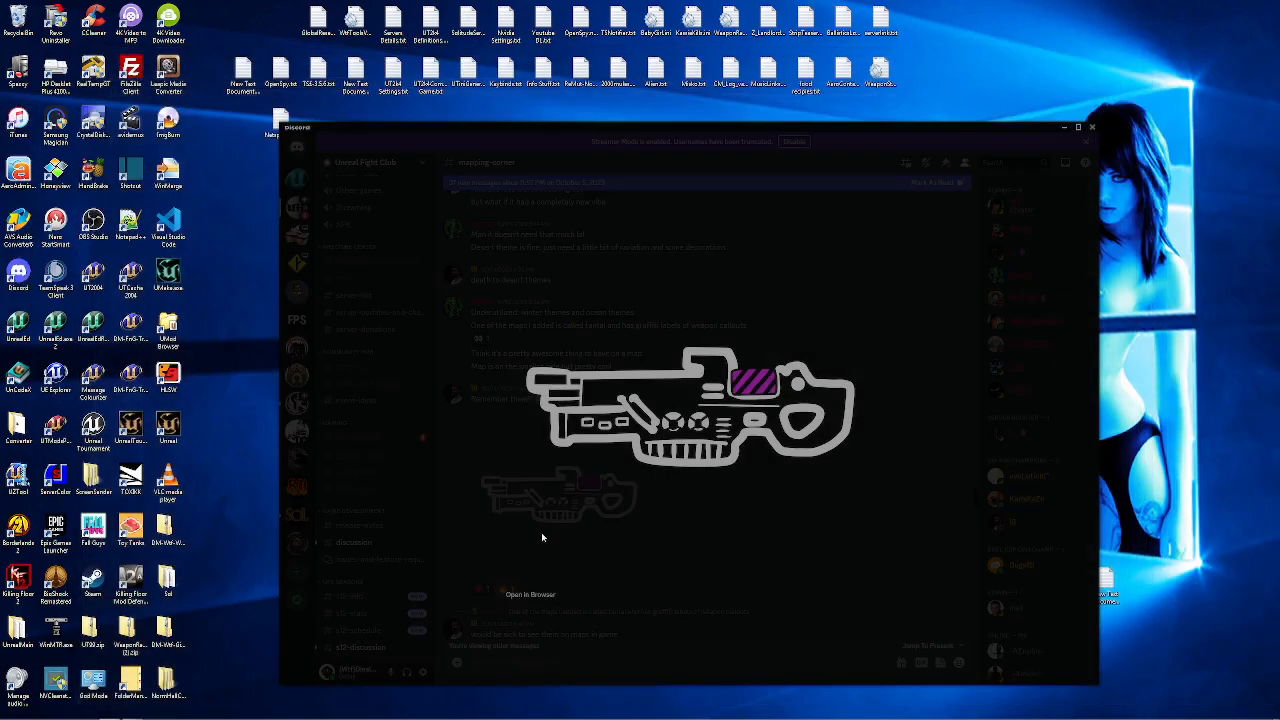
click(1092, 127)
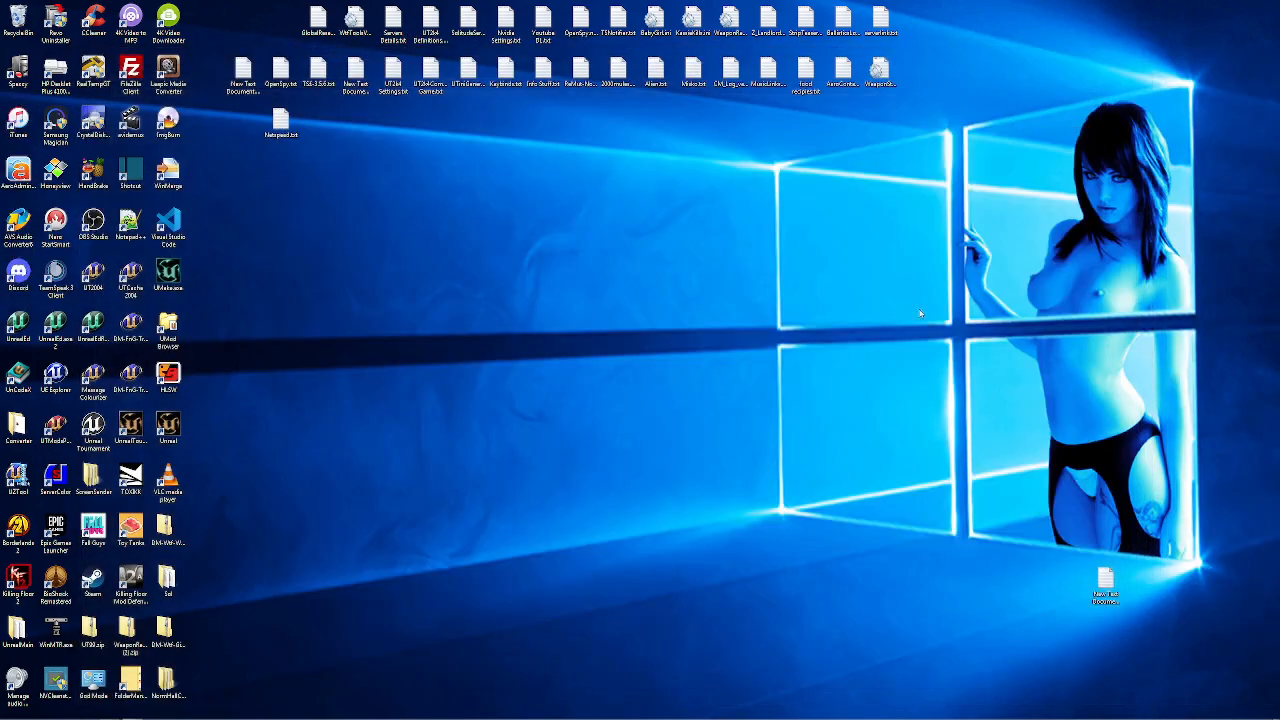
click(18, 325)
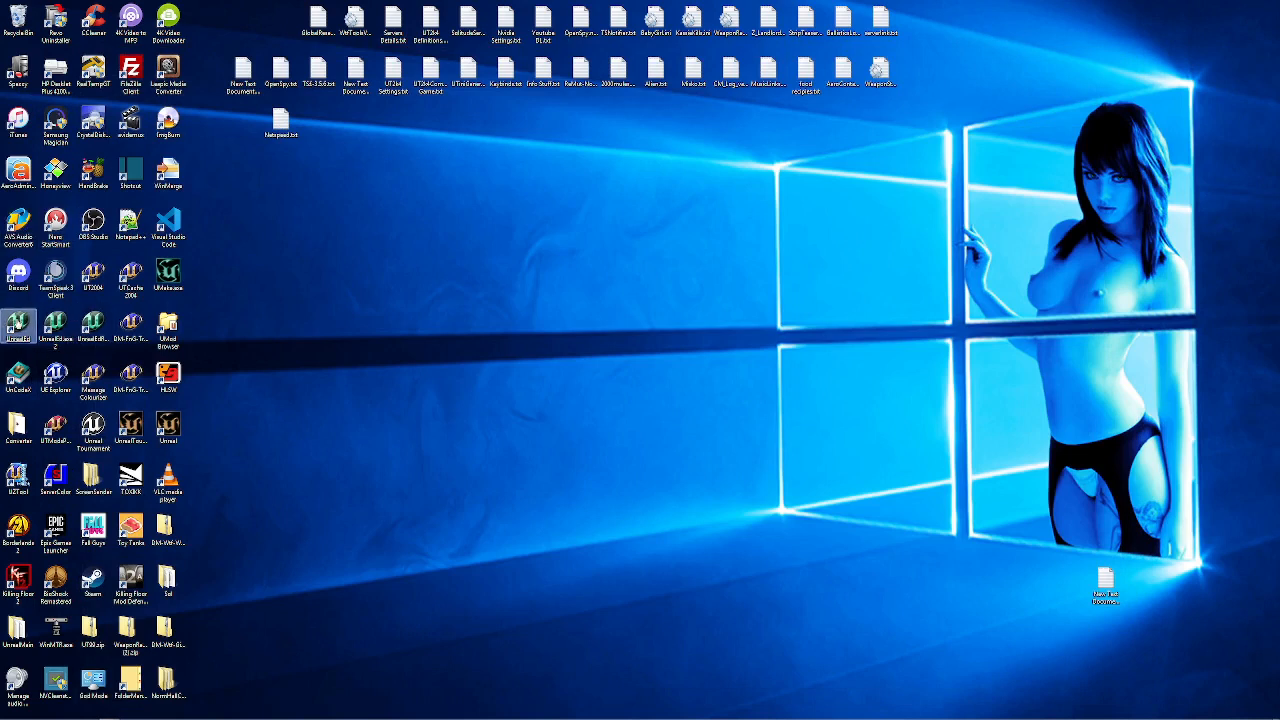
key(Return)
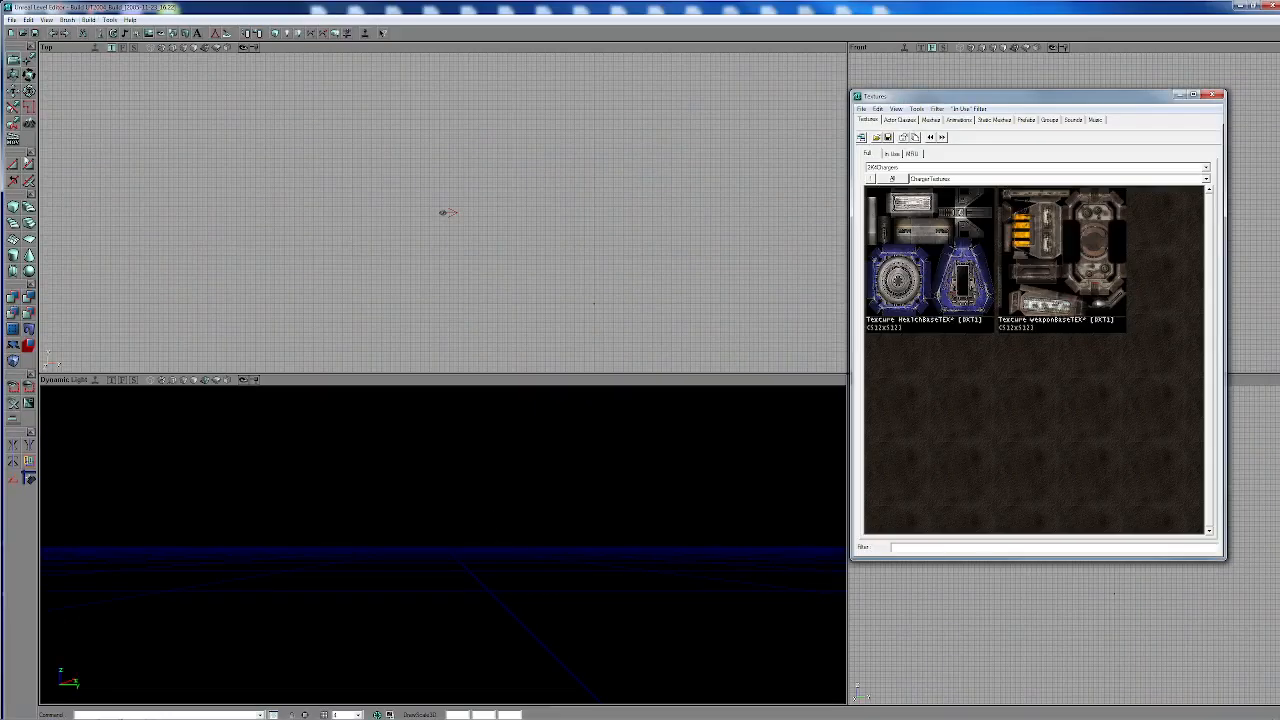
Step: Build a cube brush with height, width and breadth all set to 1024
right_click(13, 207)
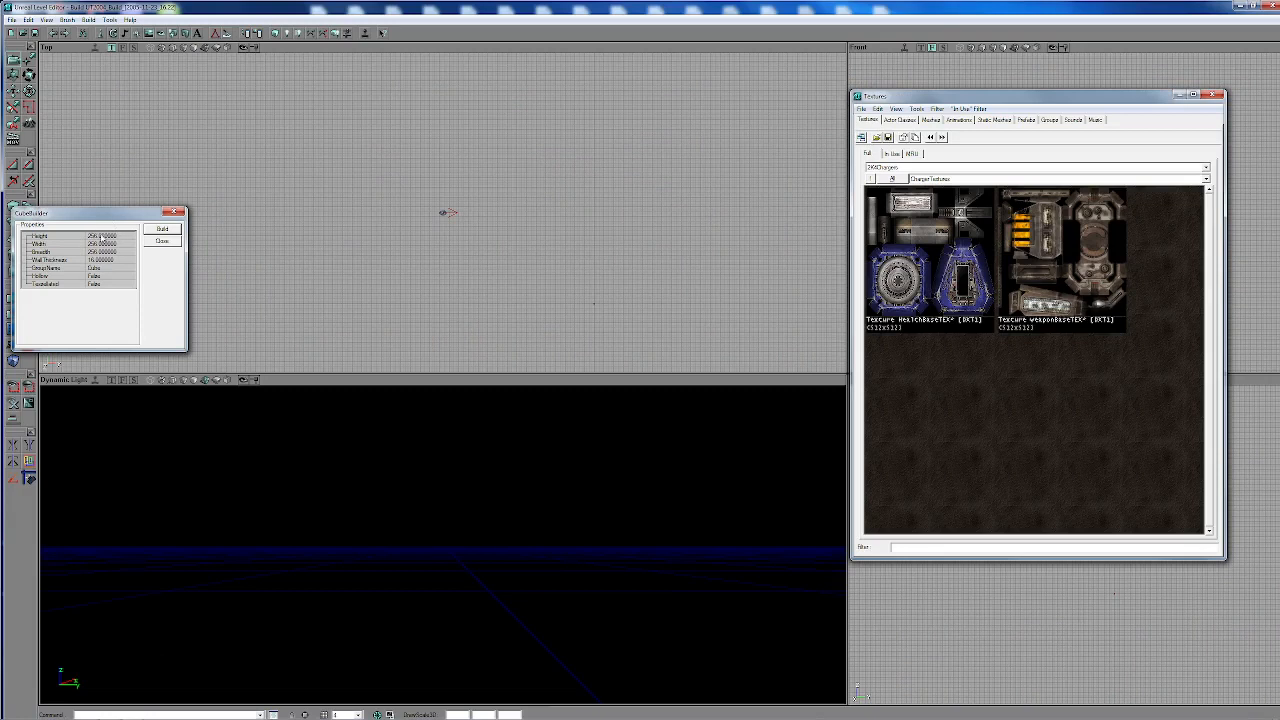
click(100, 236)
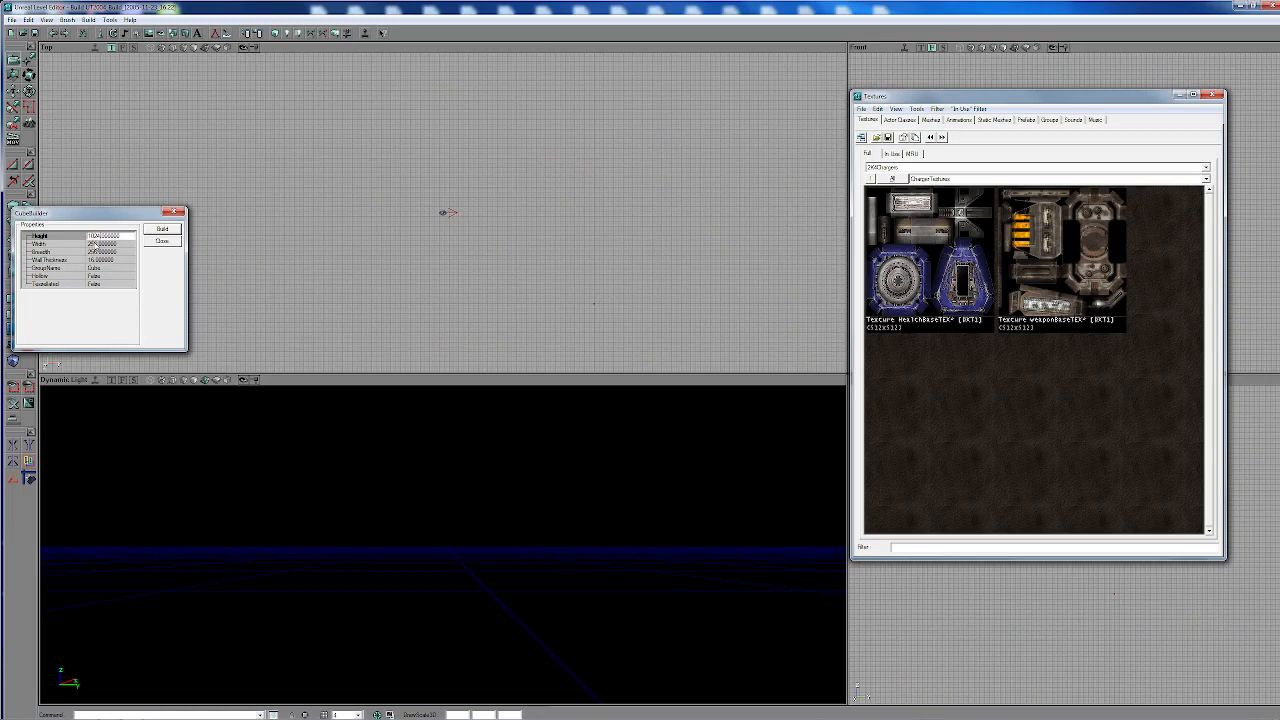
click(91, 244)
drag(98, 244, 71, 259)
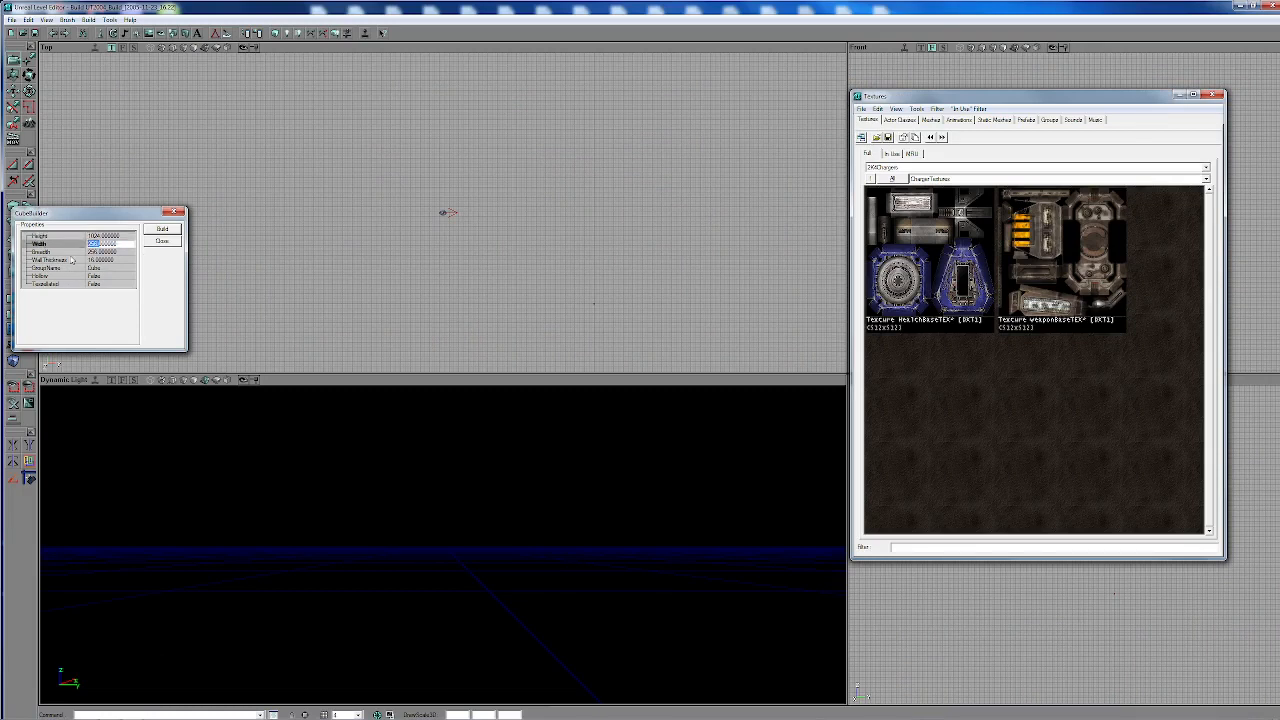
text(1024)
click(96, 254)
drag(97, 253, 76, 261)
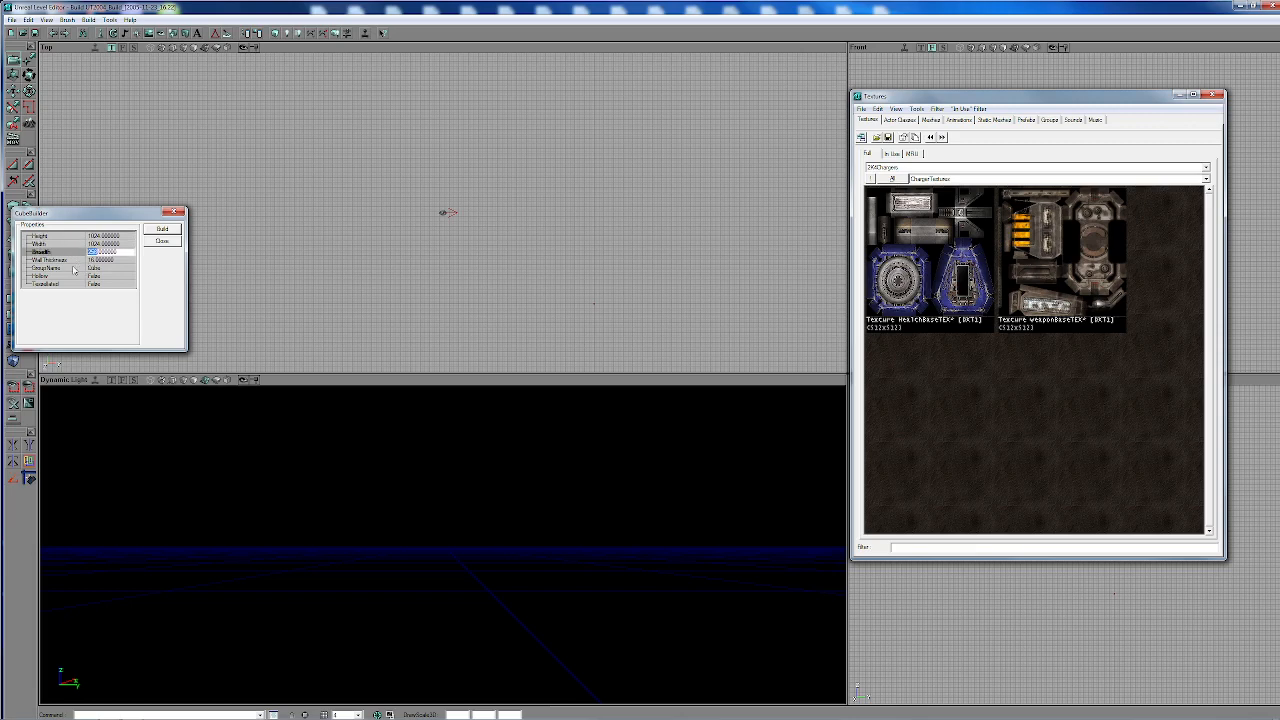
text(1024)
click(162, 229)
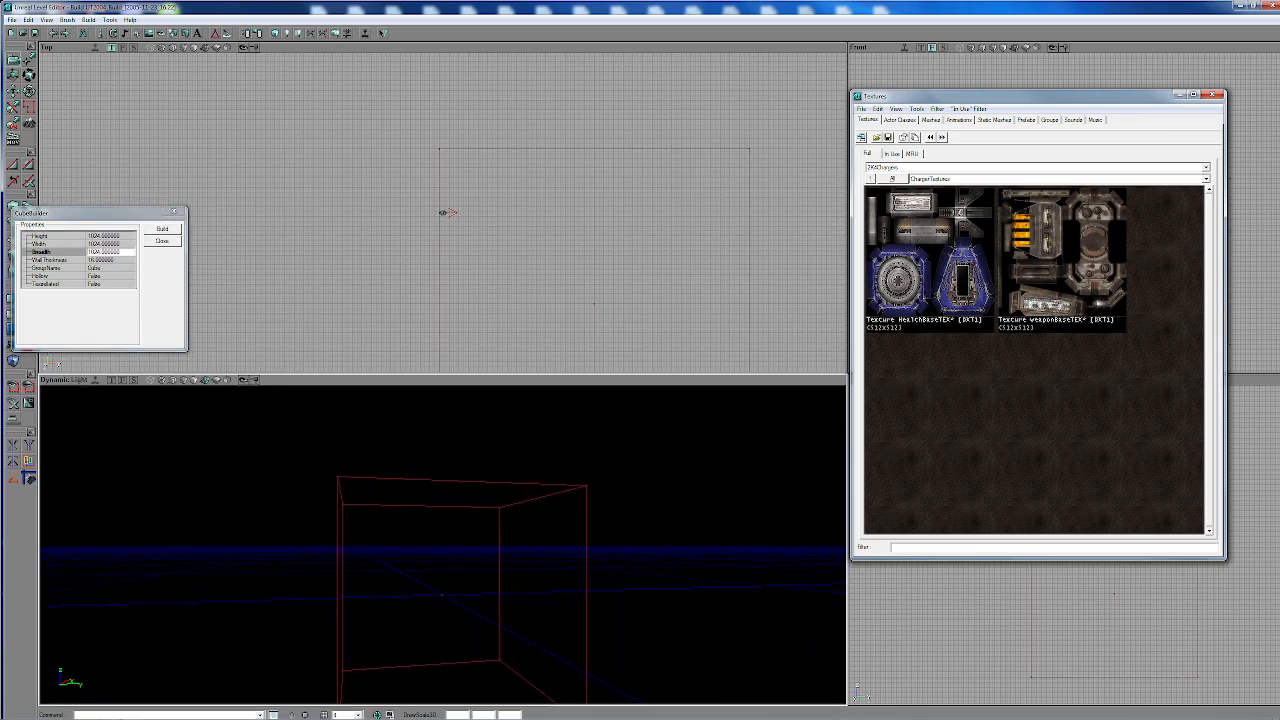
Step: Show the AbaddonArchitecture texture package and select the rusty striped metal texture
drag(665, 388, 685, 404)
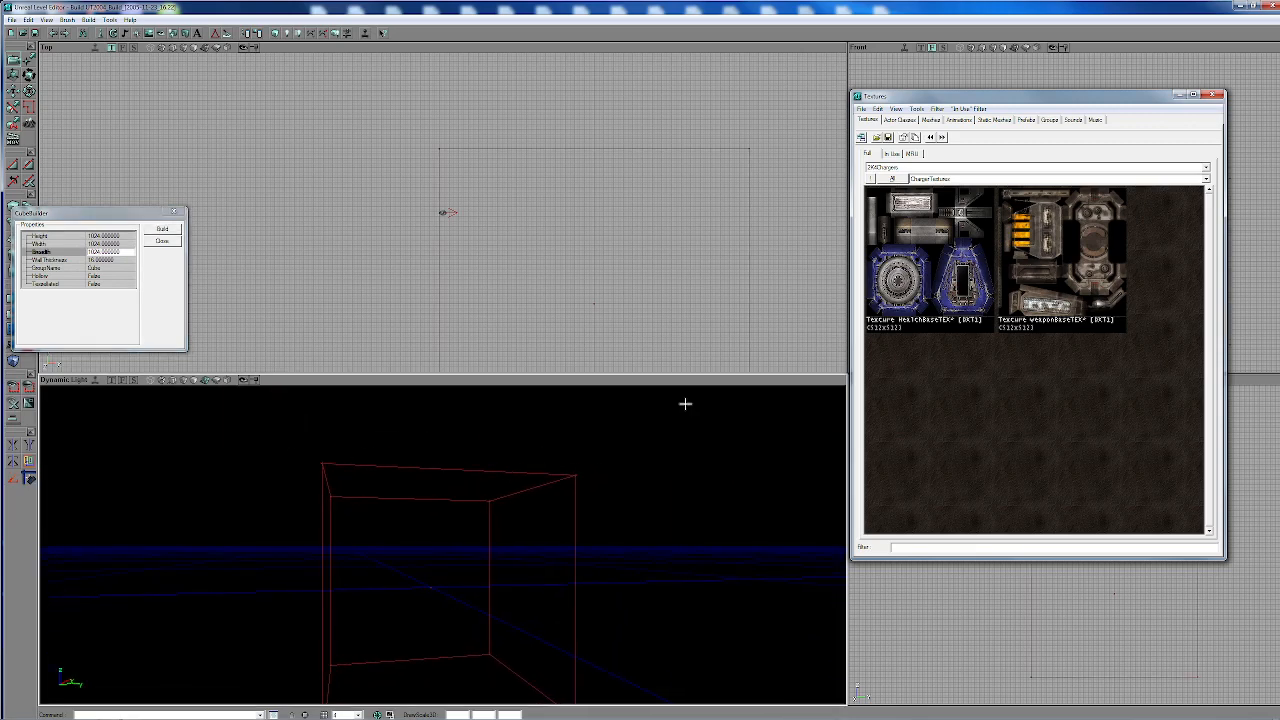
click(1205, 167)
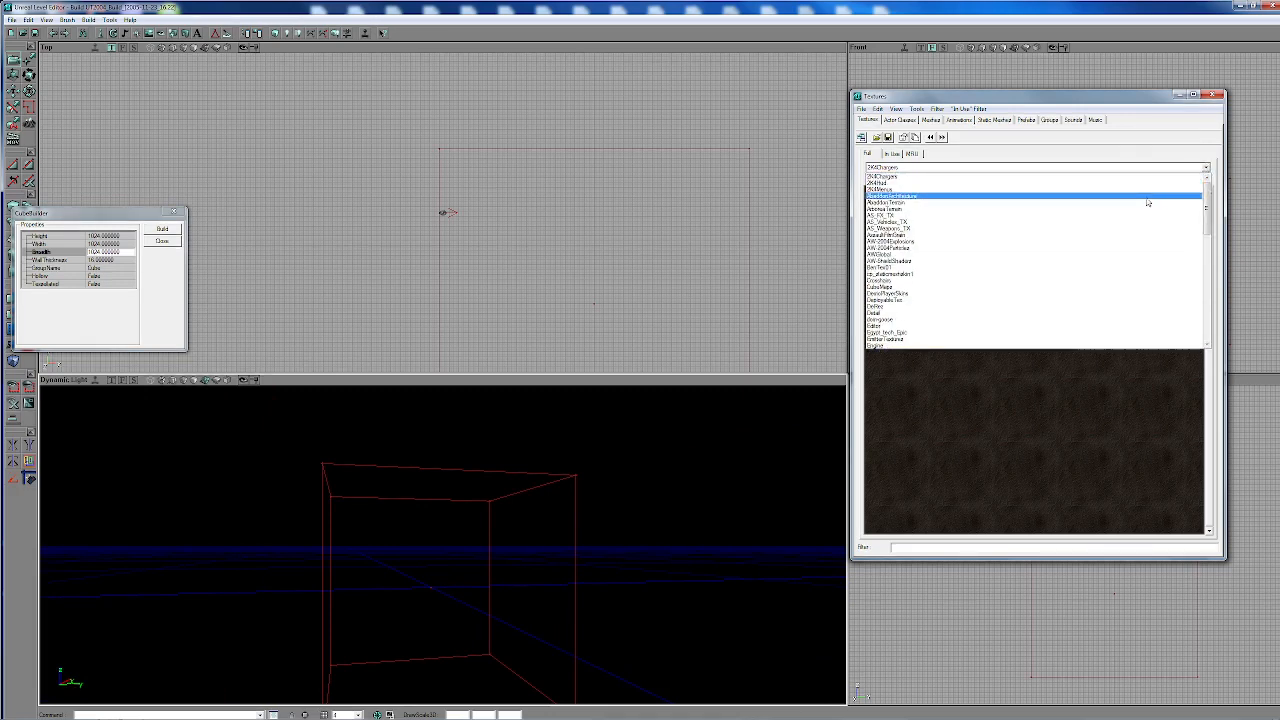
click(1147, 197)
click(884, 286)
right_drag(451, 562, 446, 600)
right_drag(254, 510, 254, 474)
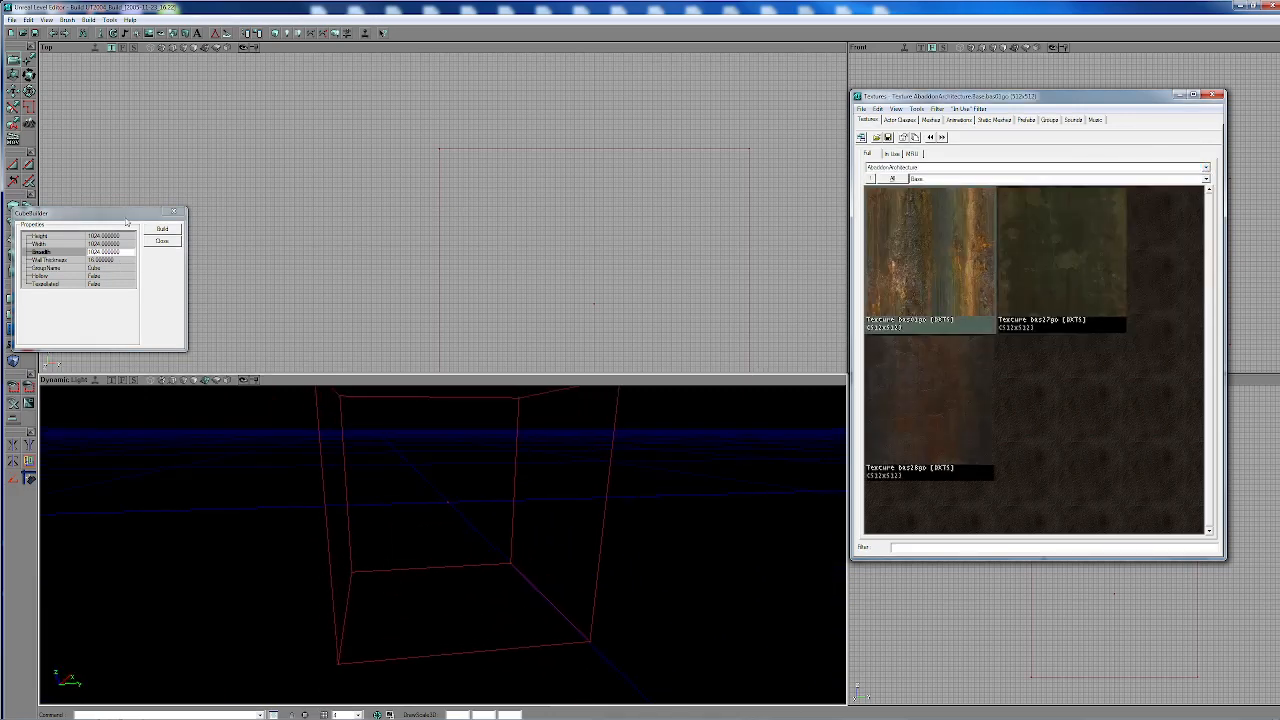
Step: Subtract the 1024-unit cube from the level to carve out a textured room
drag(98, 212, 224, 138)
drag(236, 476, 243, 329)
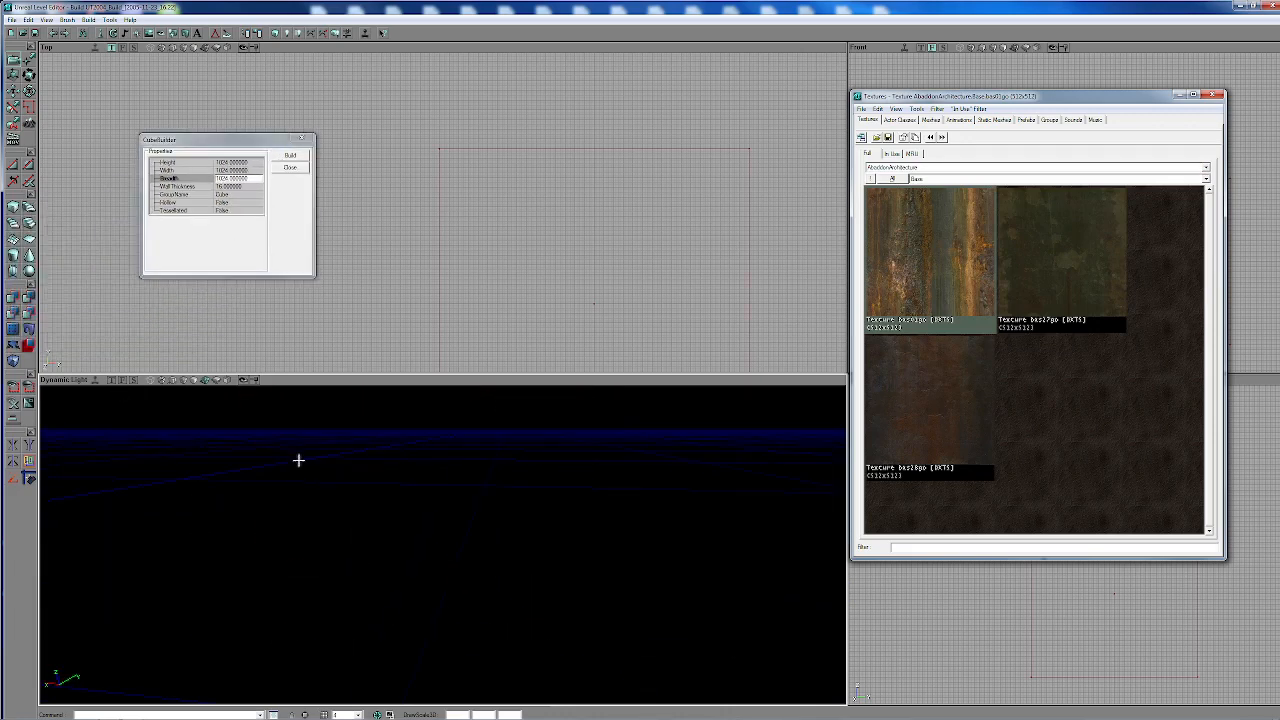
drag(299, 460, 276, 592)
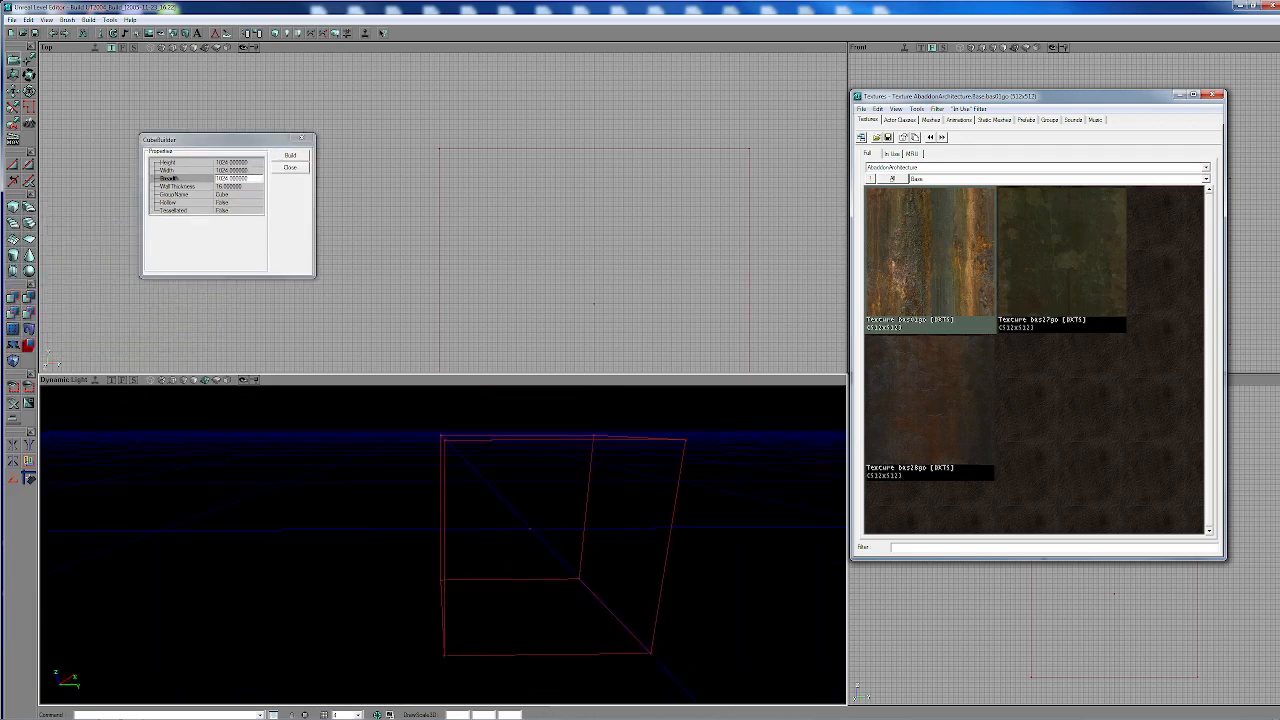
click(29, 300)
drag(509, 519, 531, 480)
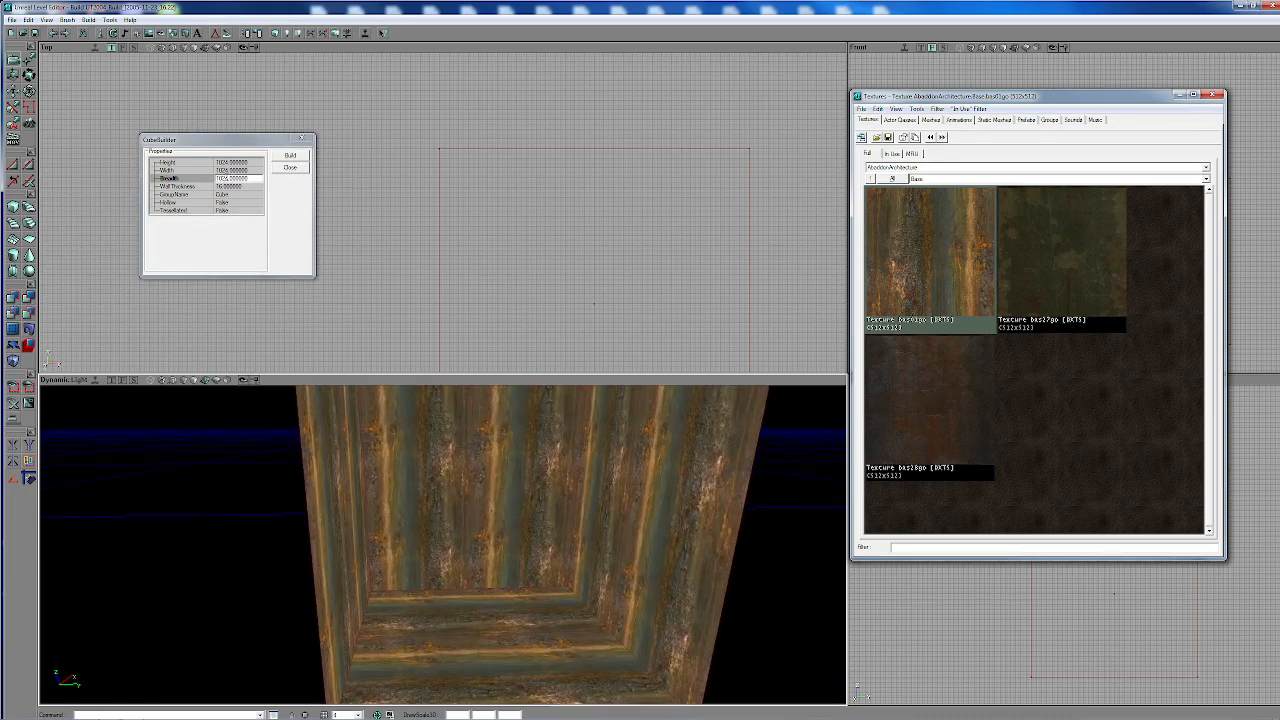
Step: Rebuild the cube brush with breadth and width of 256 and add it as a solid pillar inside the room
click(285, 277)
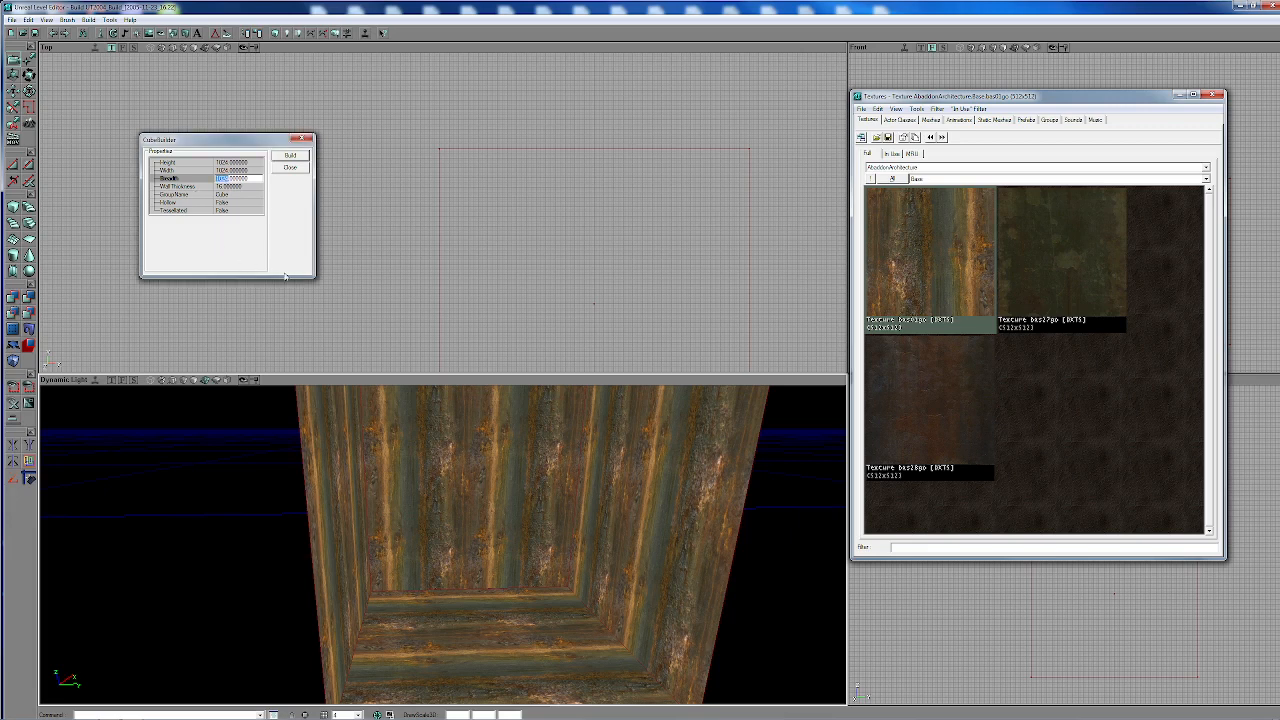
text(2)
click(227, 171)
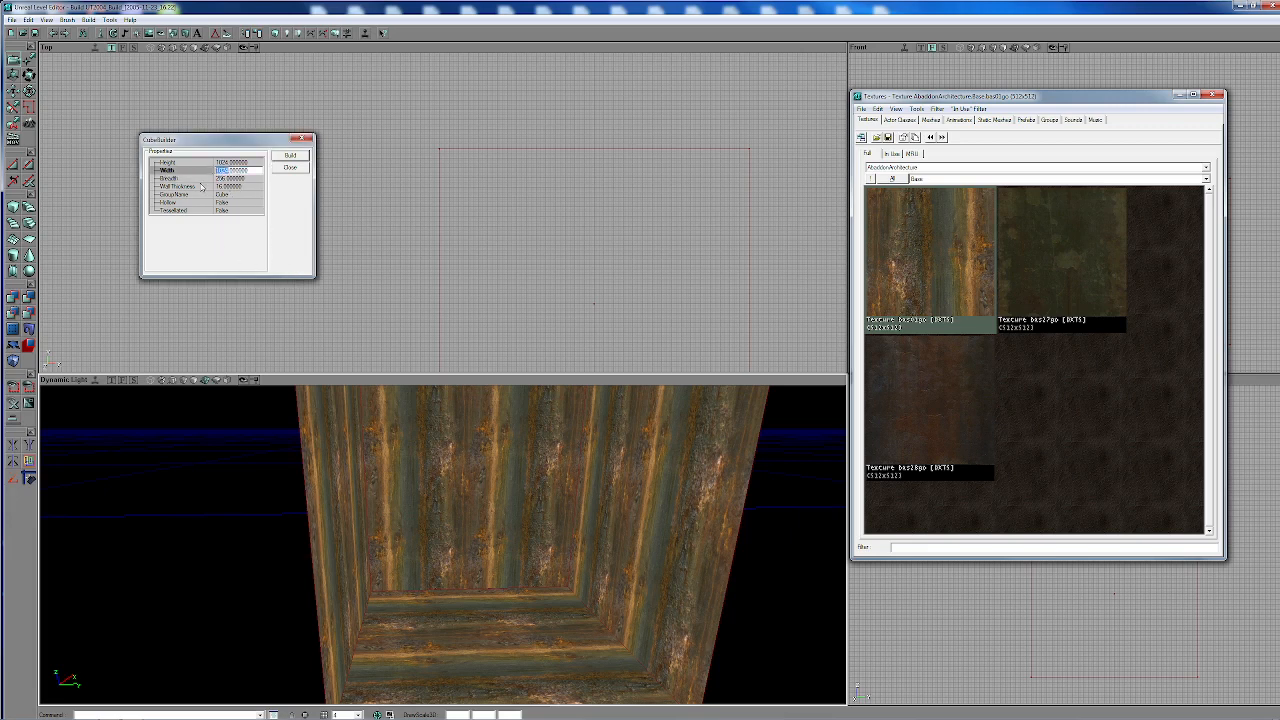
text(2)
click(290, 156)
mouse_move(473, 514)
right_down()
mouse_move(473, 600)
mouse_move(473, 514)
right_up()
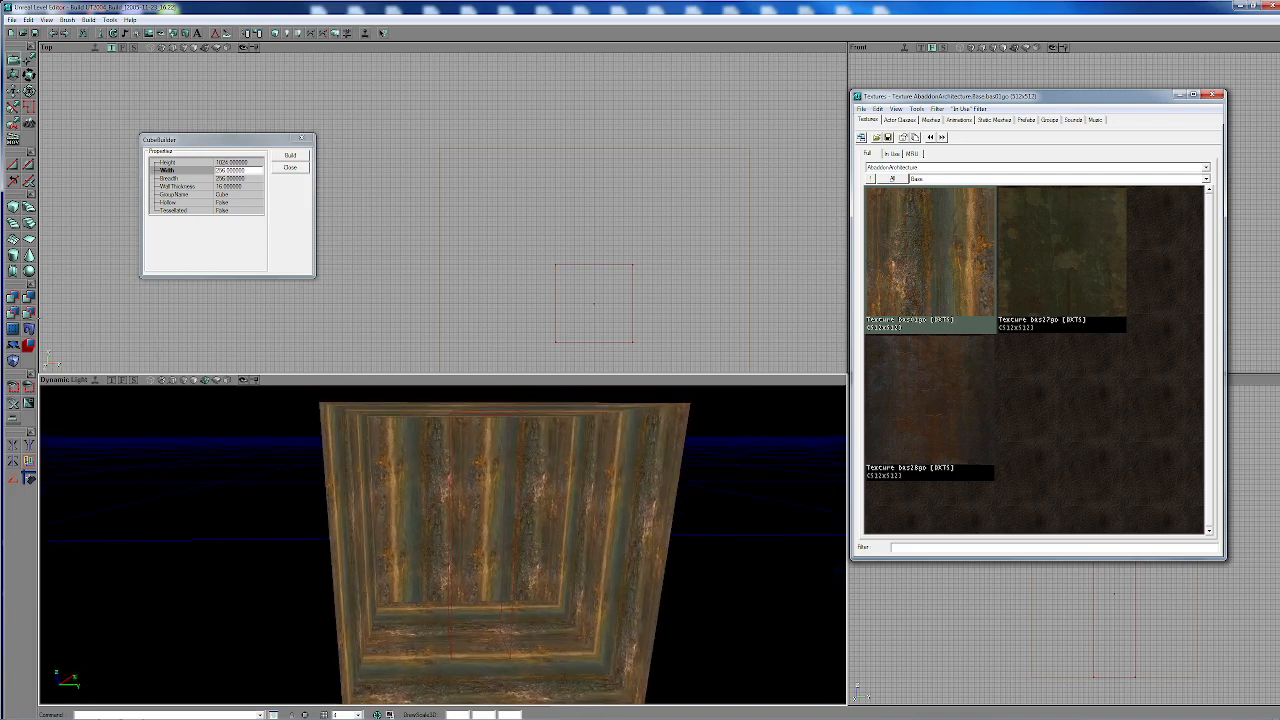
click(14, 300)
mouse_move(551, 544)
mouse_down()
mouse_move(561, 572)
mouse_move(559, 550)
mouse_move(608, 566)
mouse_move(608, 538)
mouse_move(428, 592)
mouse_move(460, 592)
mouse_move(462, 632)
mouse_up()
Step: Apply the mottled dark green texture to the room's walls, leaving the floor and pillar in rusty metal
click(561, 559)
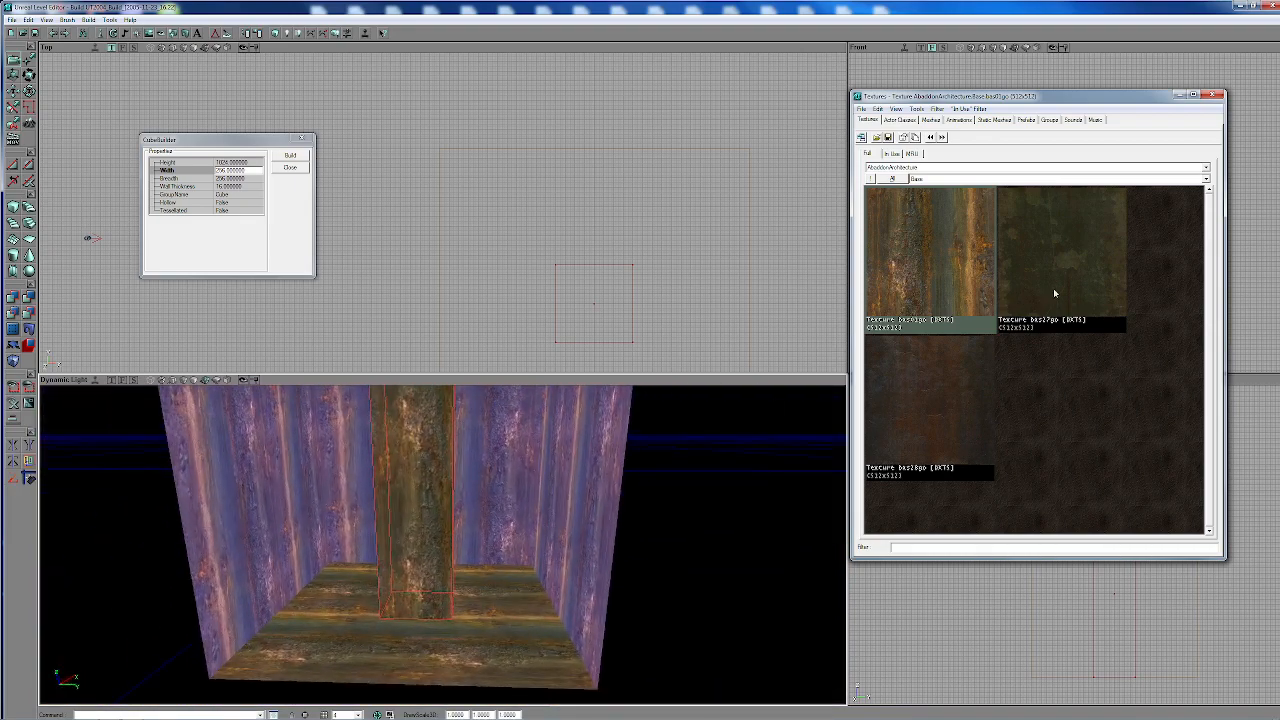
click(1054, 291)
drag(674, 549, 582, 593)
click(576, 594)
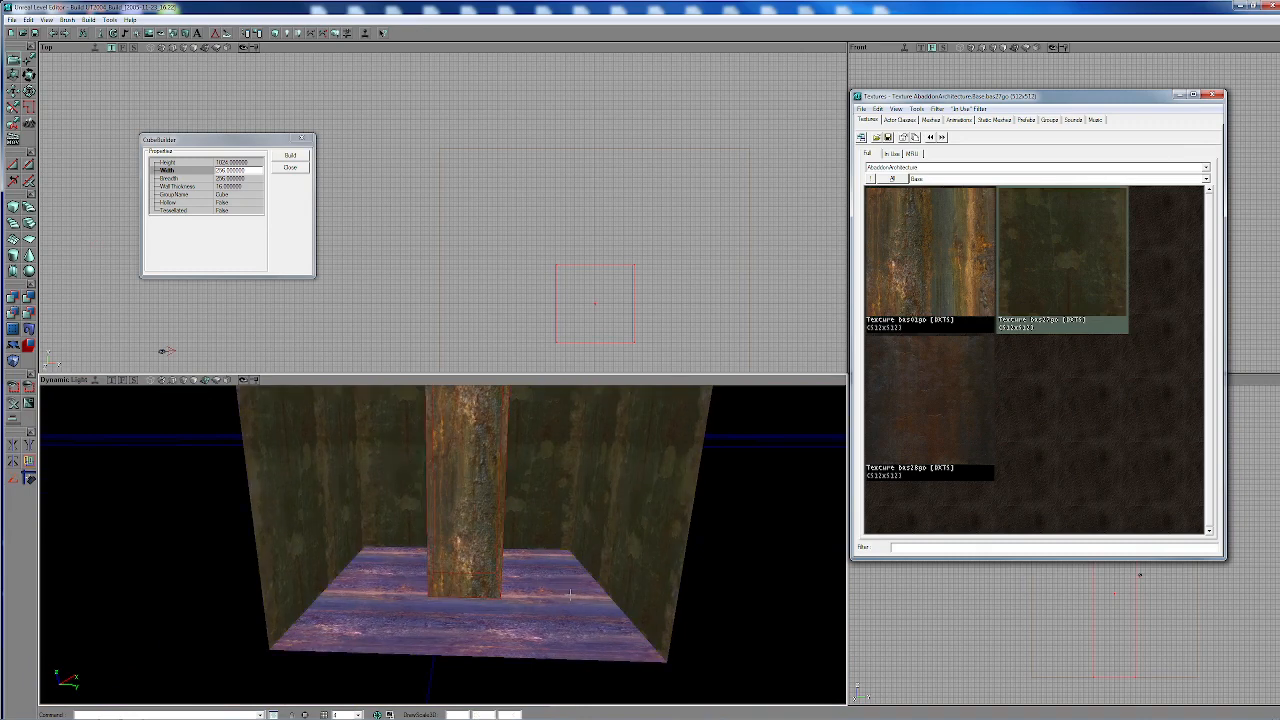
click(561, 594)
right_drag(561, 594, 491, 544)
click(491, 544)
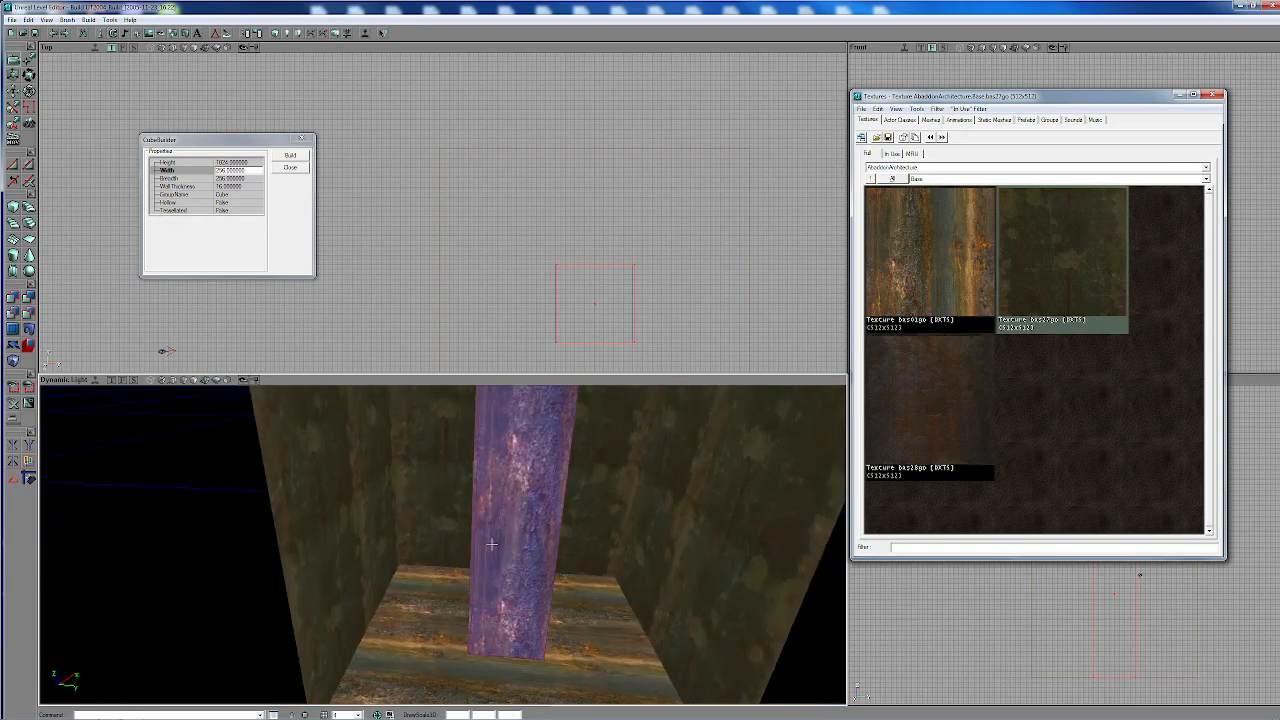
click(518, 580)
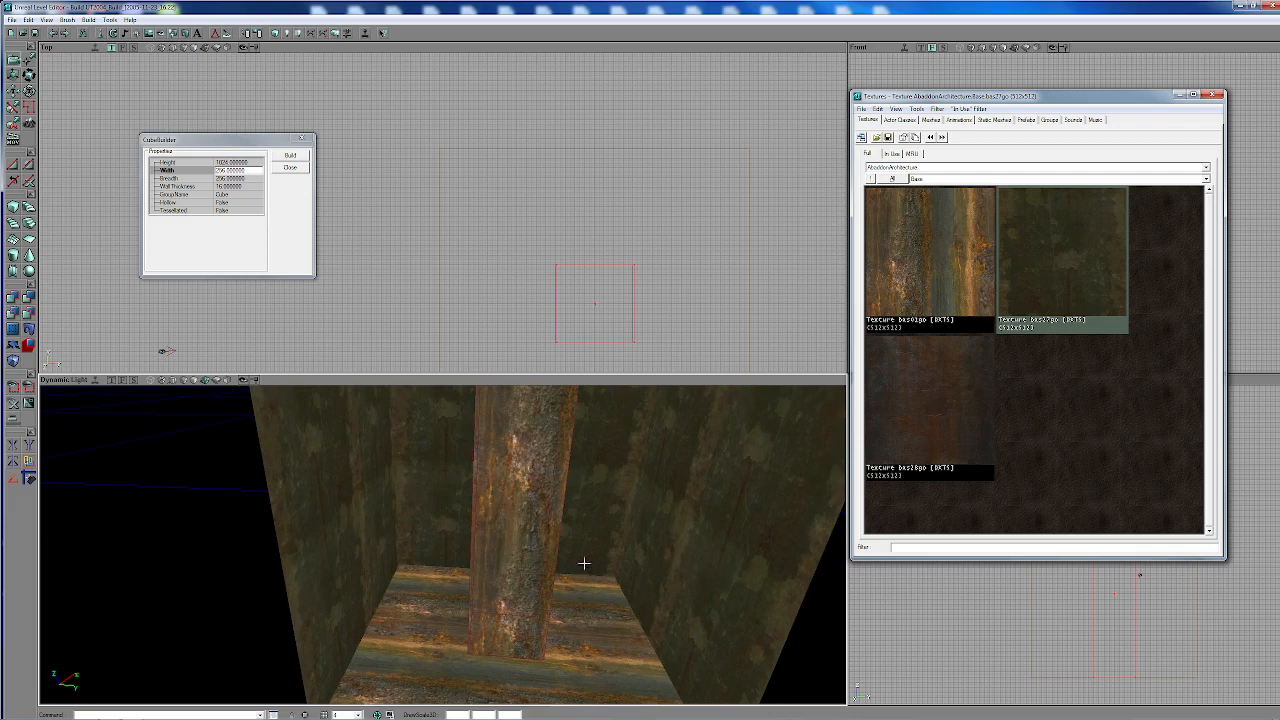
Step: Build a 256 by 256 sheet brush with its axis set to AX_XAxis
right_drag(522, 579, 527, 632)
drag(527, 632, 527, 572)
mouse_move(527, 572)
right_down()
mouse_move(527, 512)
mouse_move(531, 592)
right_up()
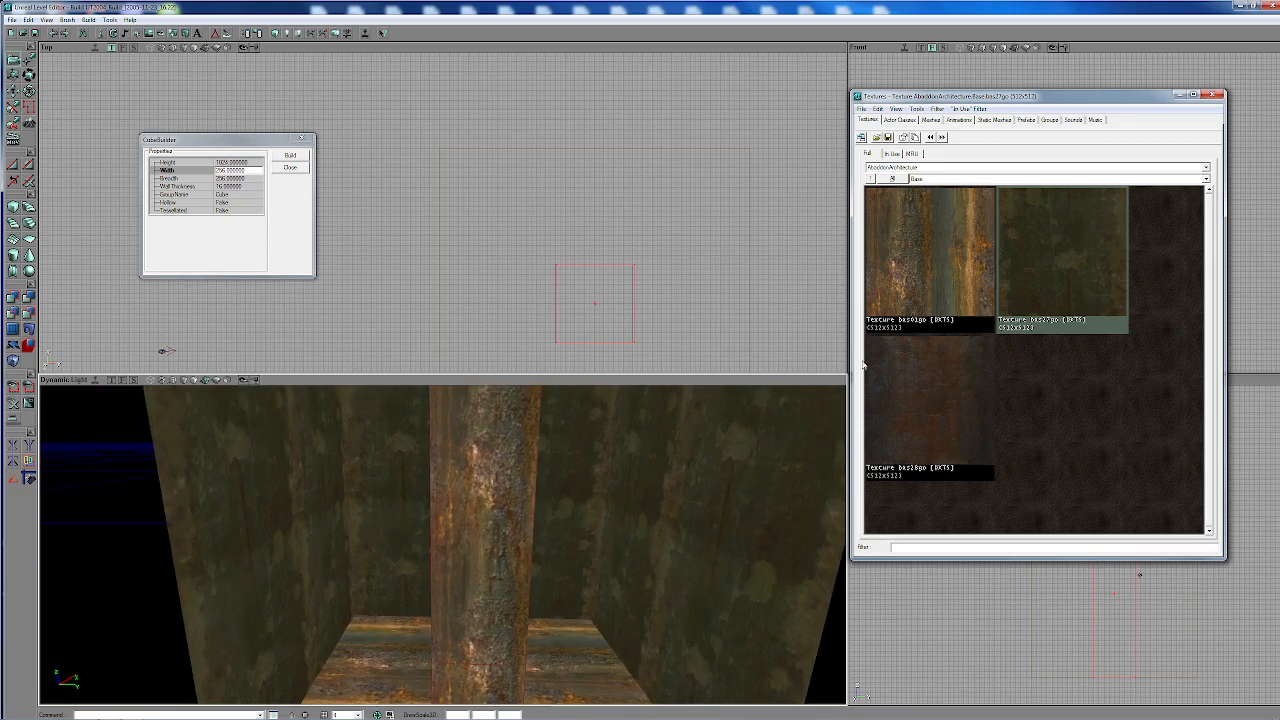
right_drag(508, 508, 552, 512)
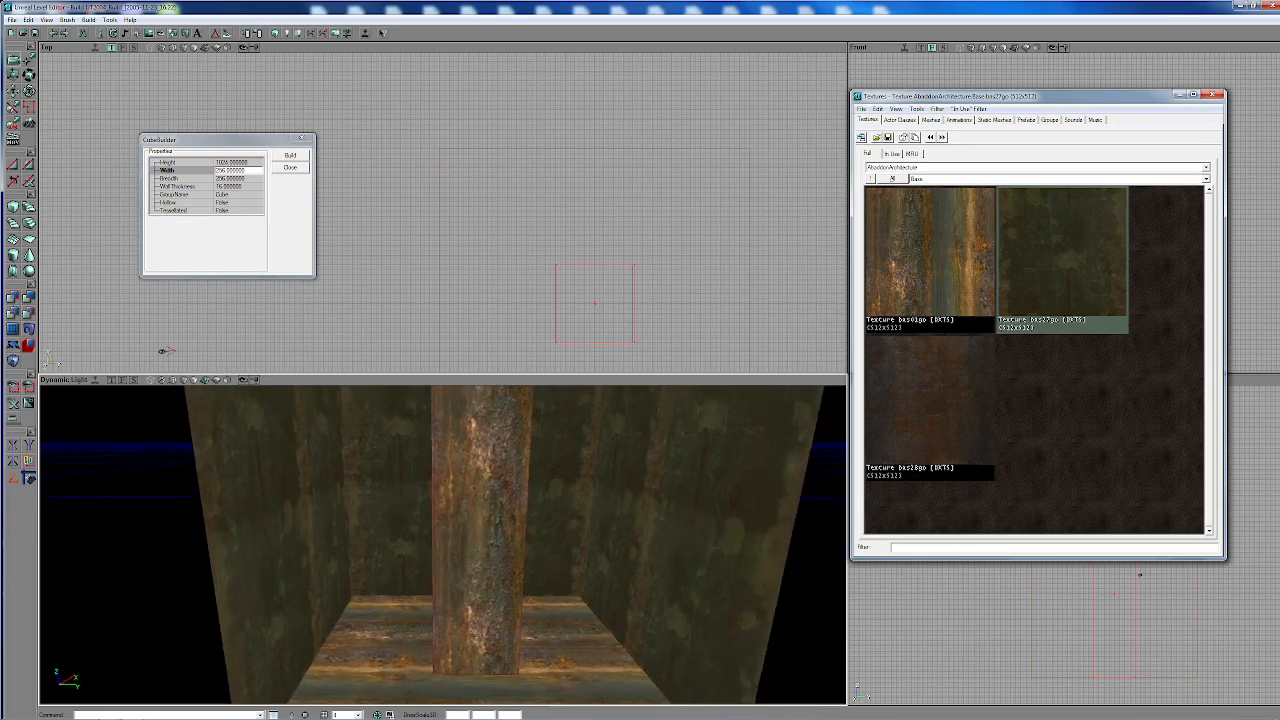
drag(489, 512, 489, 500)
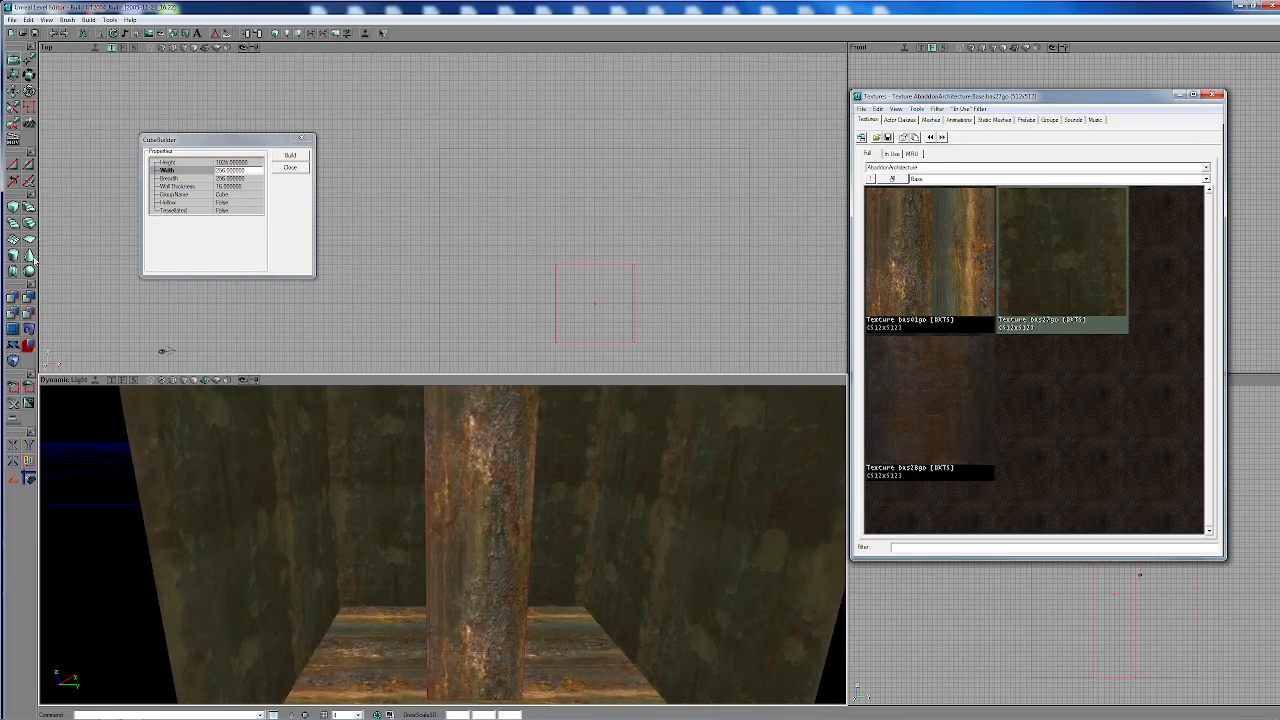
right_click(30, 241)
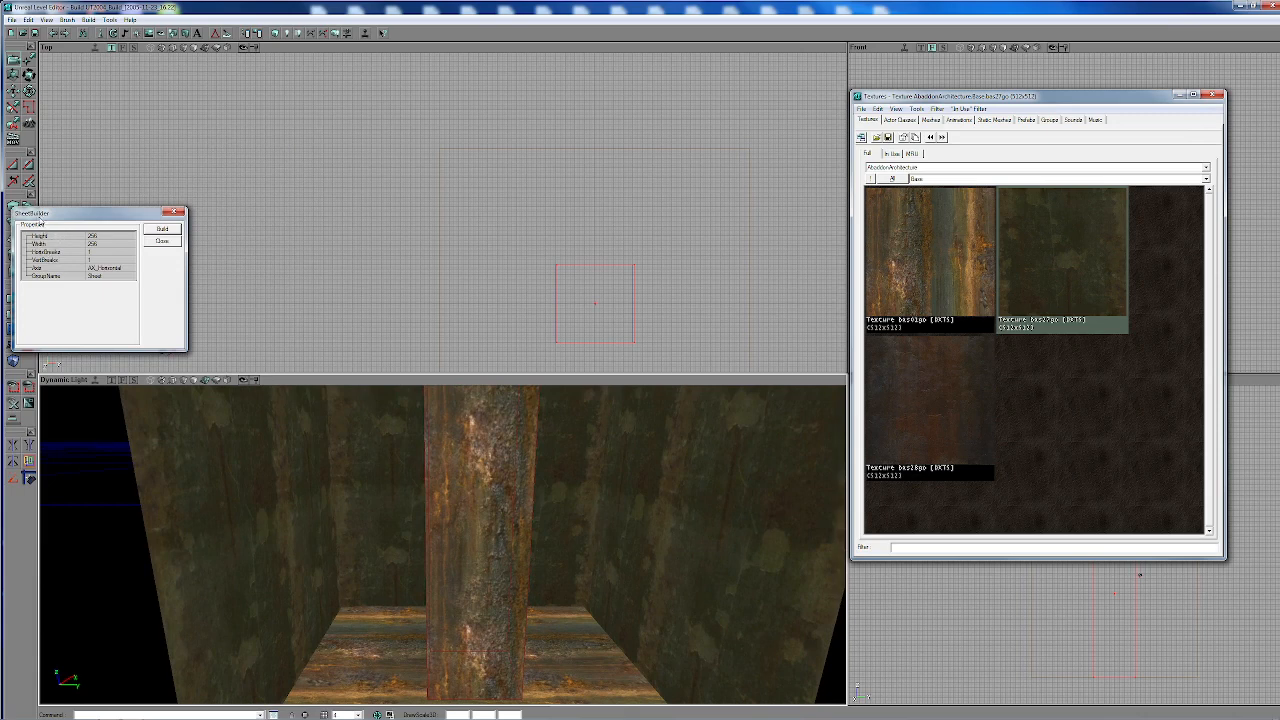
click(126, 268)
click(129, 268)
click(125, 283)
click(167, 229)
Step: Set the drag grid to 1 unit and move the sheet brush to just in front of the pillar's face
mouse_move(273, 277)
mouse_down()
mouse_move(229, 291)
mouse_move(434, 294)
mouse_move(557, 265)
mouse_up()
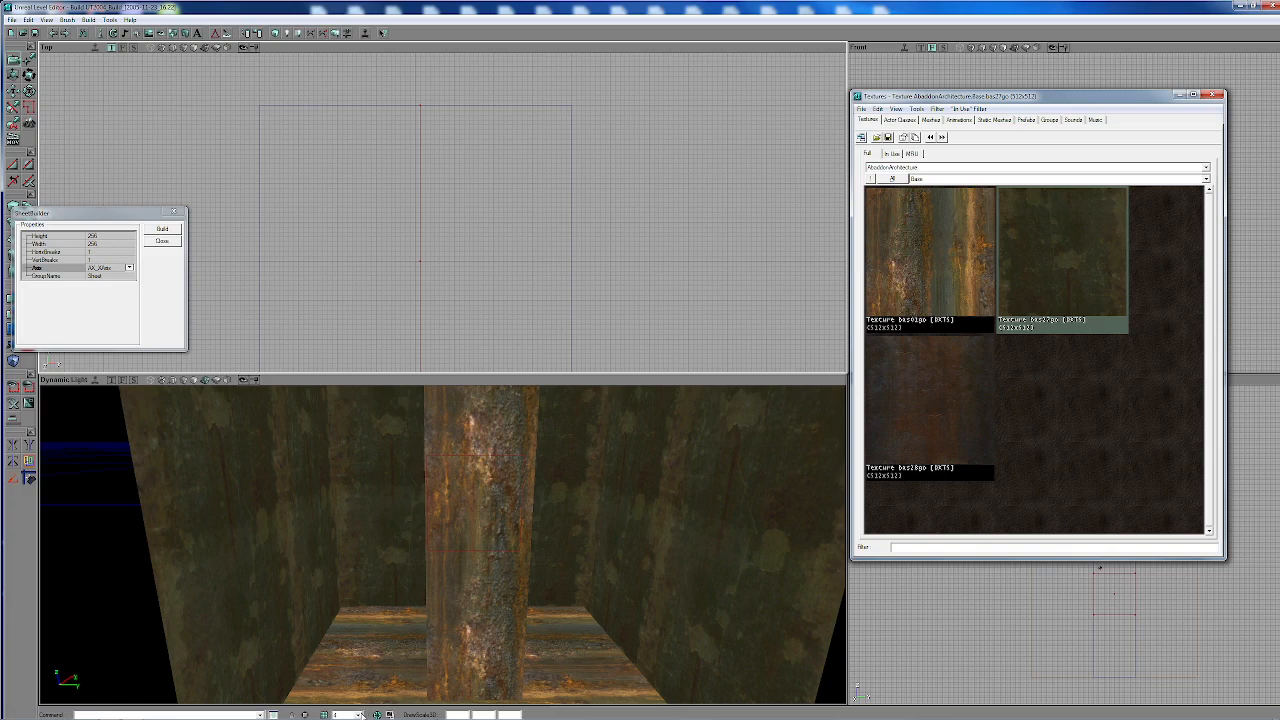
click(347, 714)
click(347, 664)
drag(405, 619, 405, 630)
drag(450, 474, 440, 490)
drag(494, 310, 728, 306)
drag(596, 247, 591, 252)
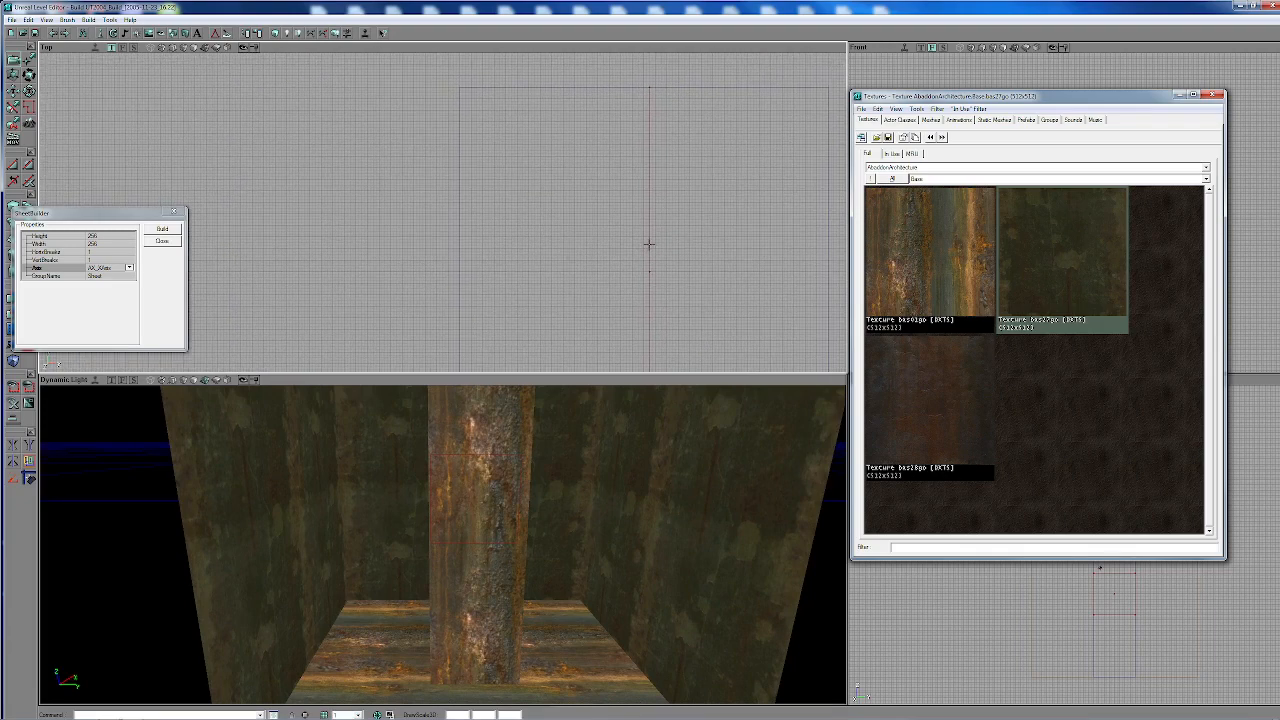
click(650, 250)
drag(617, 471, 617, 380)
drag(640, 250, 531, 219)
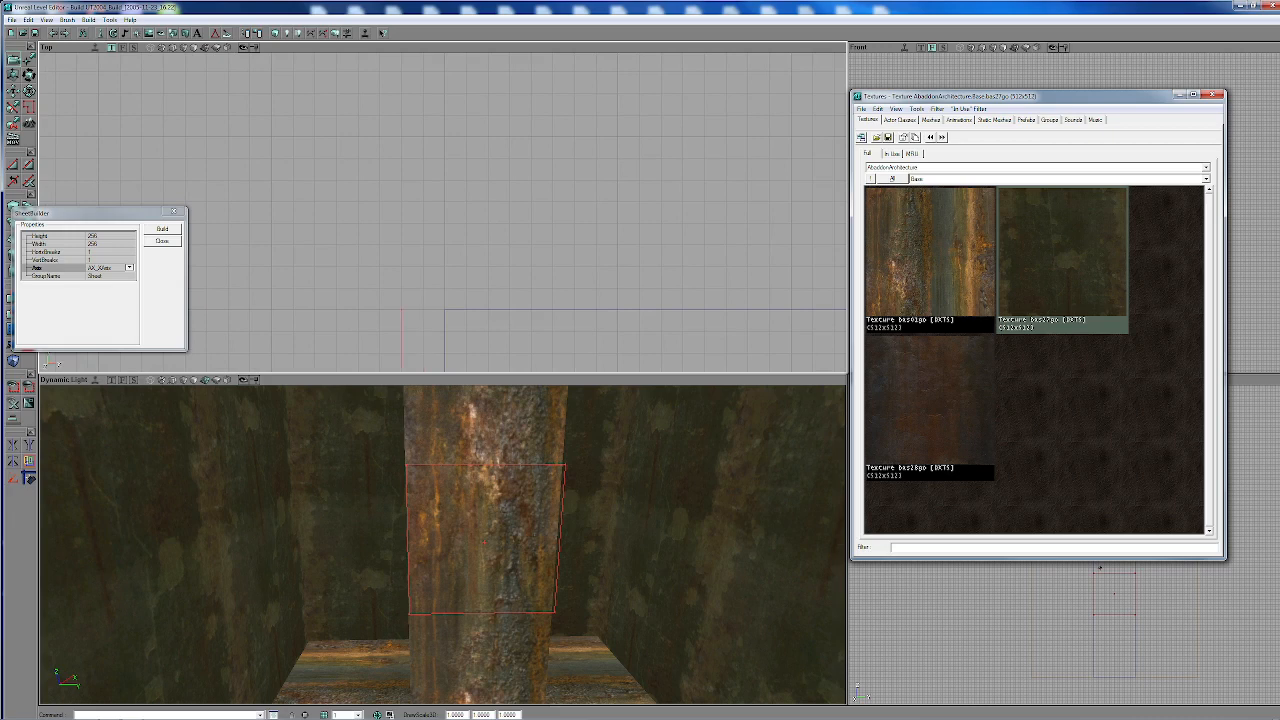
drag(599, 575, 567, 605)
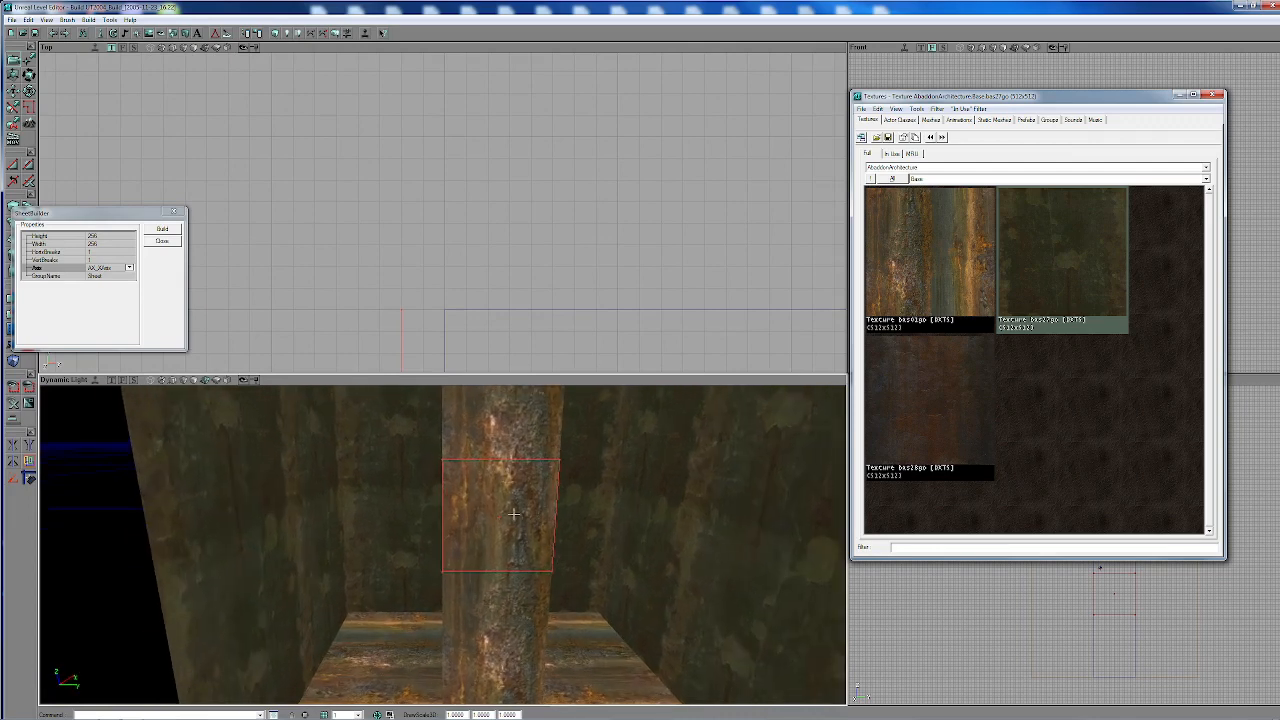
drag(446, 284, 444, 210)
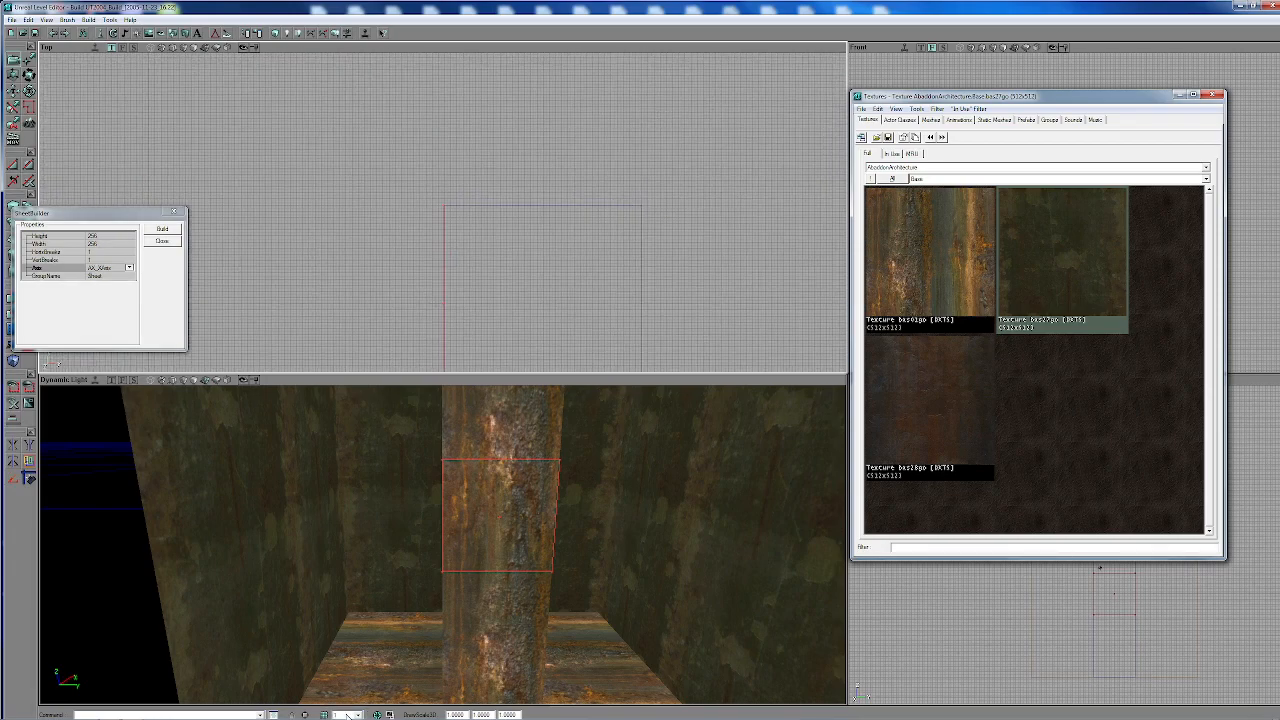
Step: Import NewGun.dds as a texture named NewGun into the myLevel package, in the Base group
drag(572, 539, 600, 450)
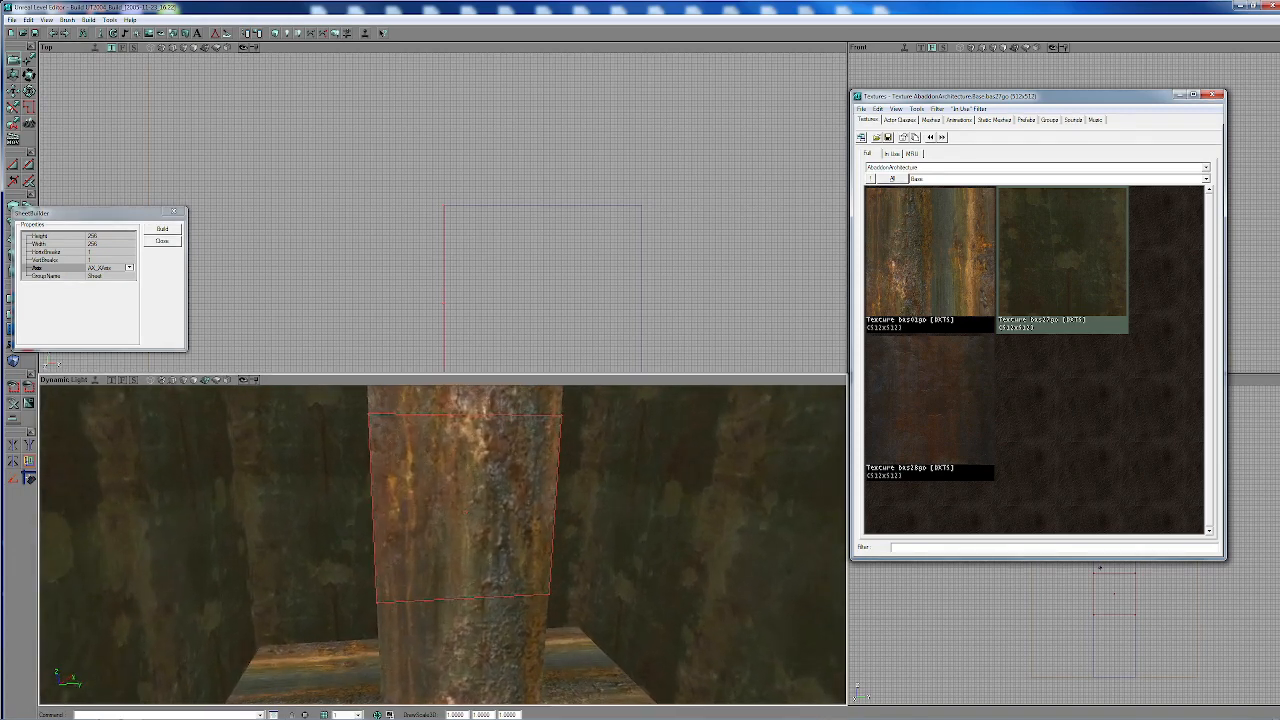
click(873, 107)
click(870, 227)
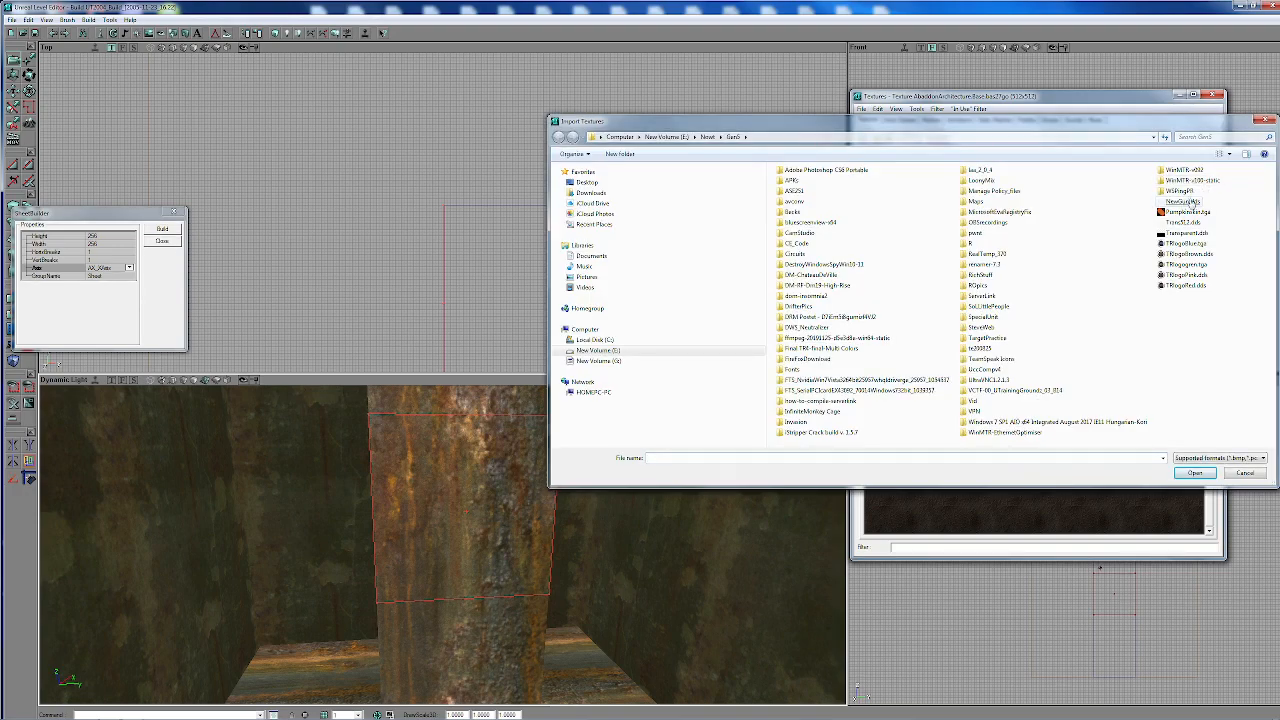
double_click(1183, 202)
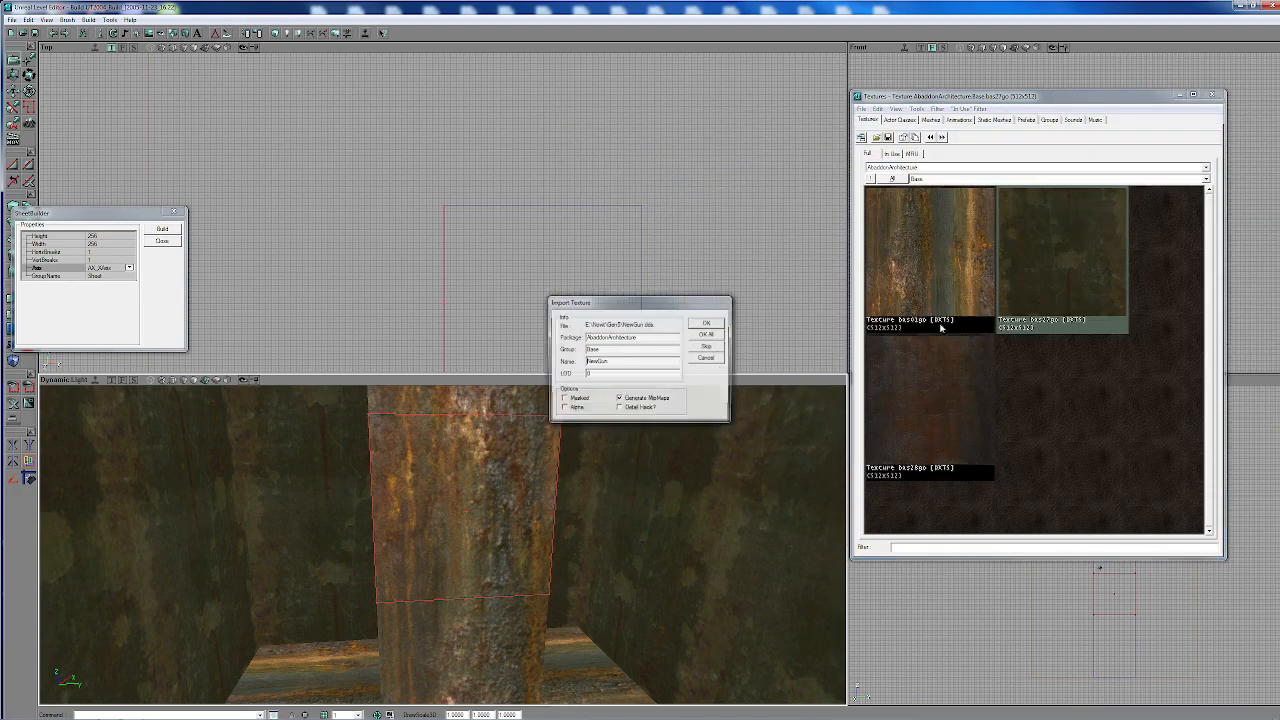
double_click(650, 336)
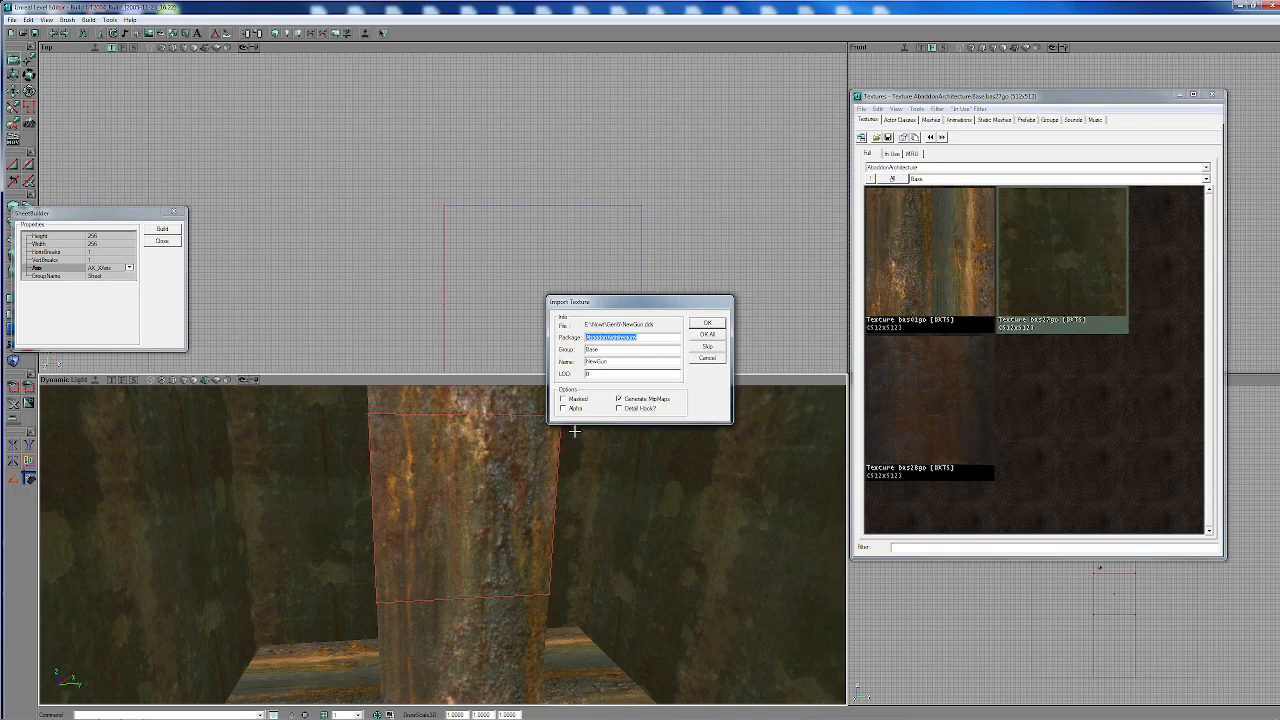
text(w)
click(707, 324)
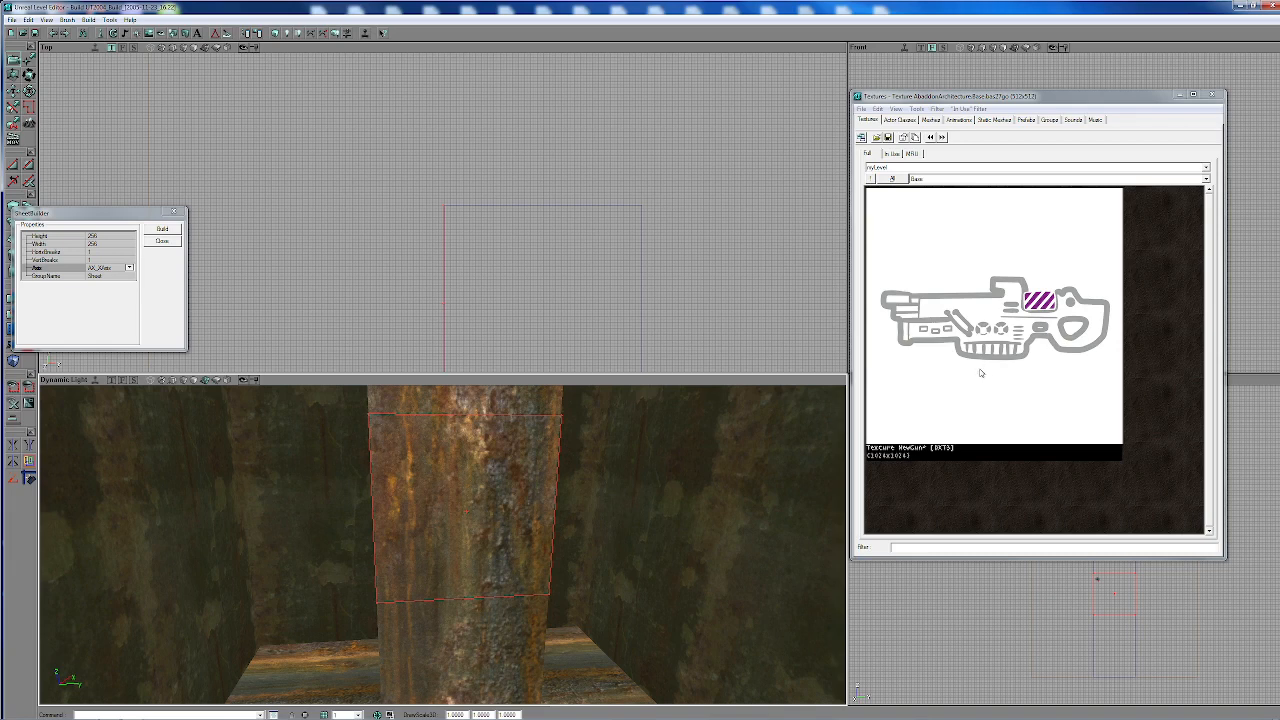
Step: Set bAlphaTexture to True in the surface properties of the NewGun texture
right_click(981, 369)
click(1010, 375)
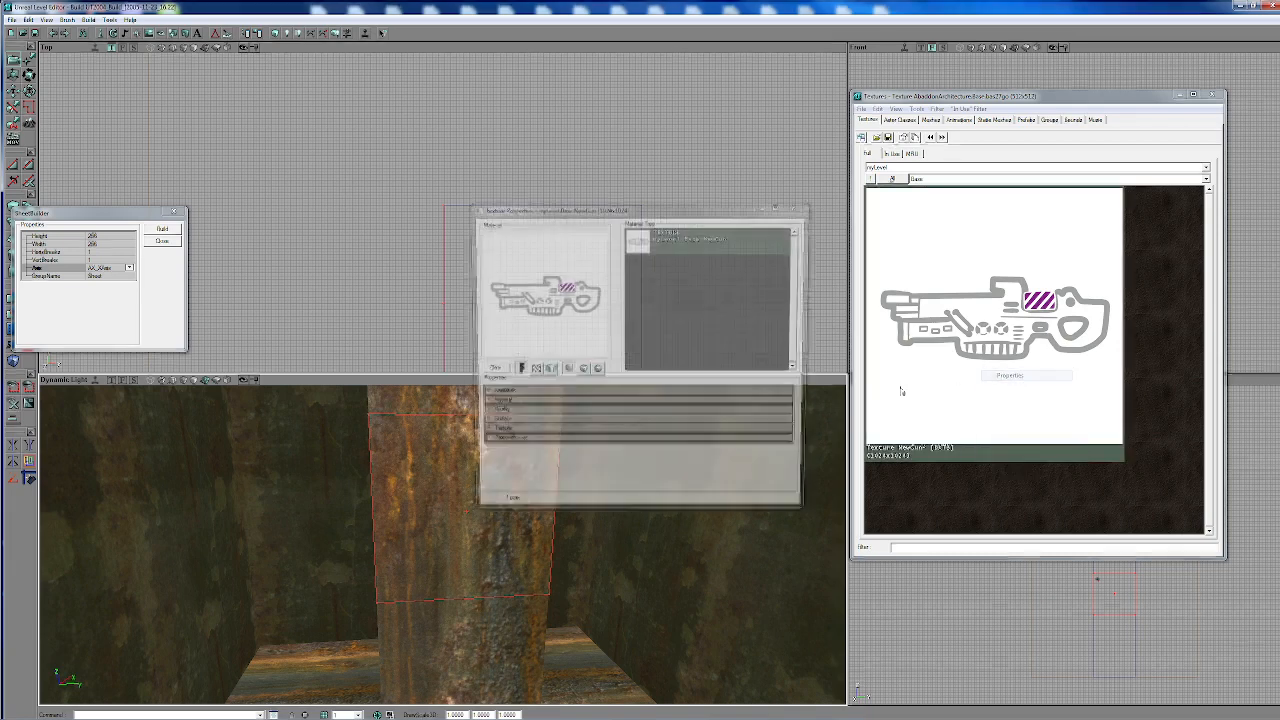
click(511, 425)
double_click(563, 436)
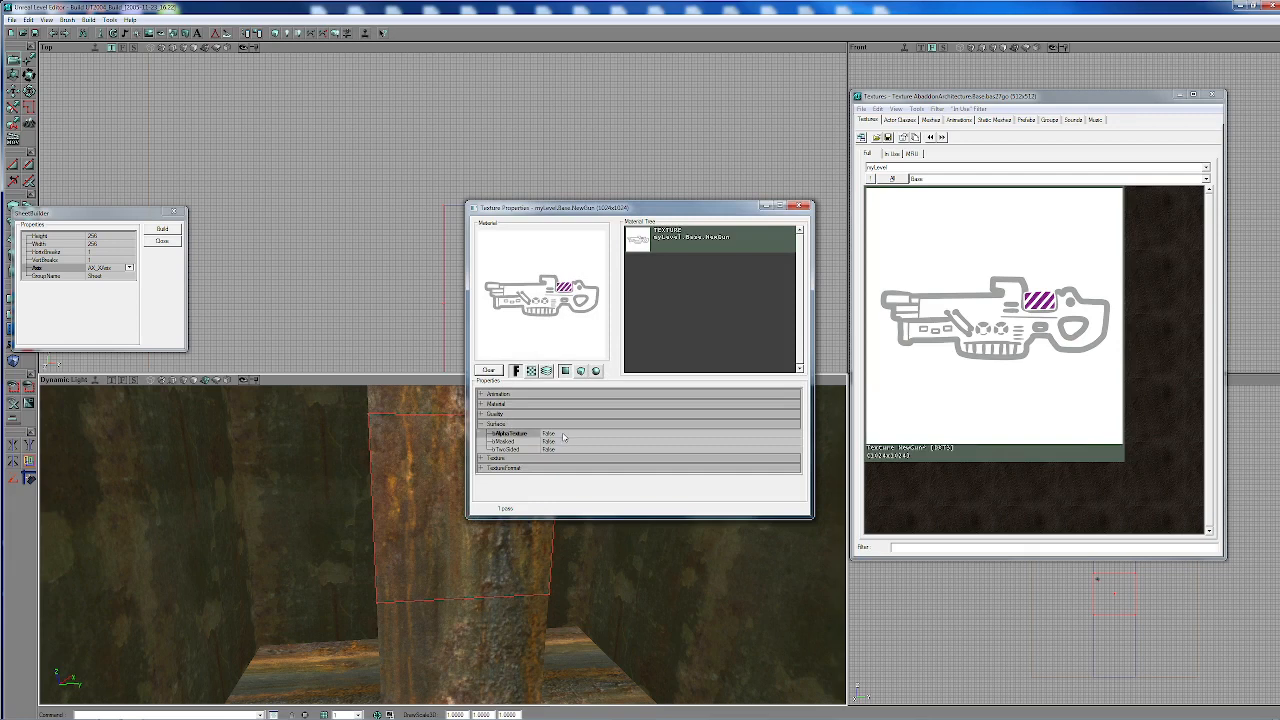
click(800, 205)
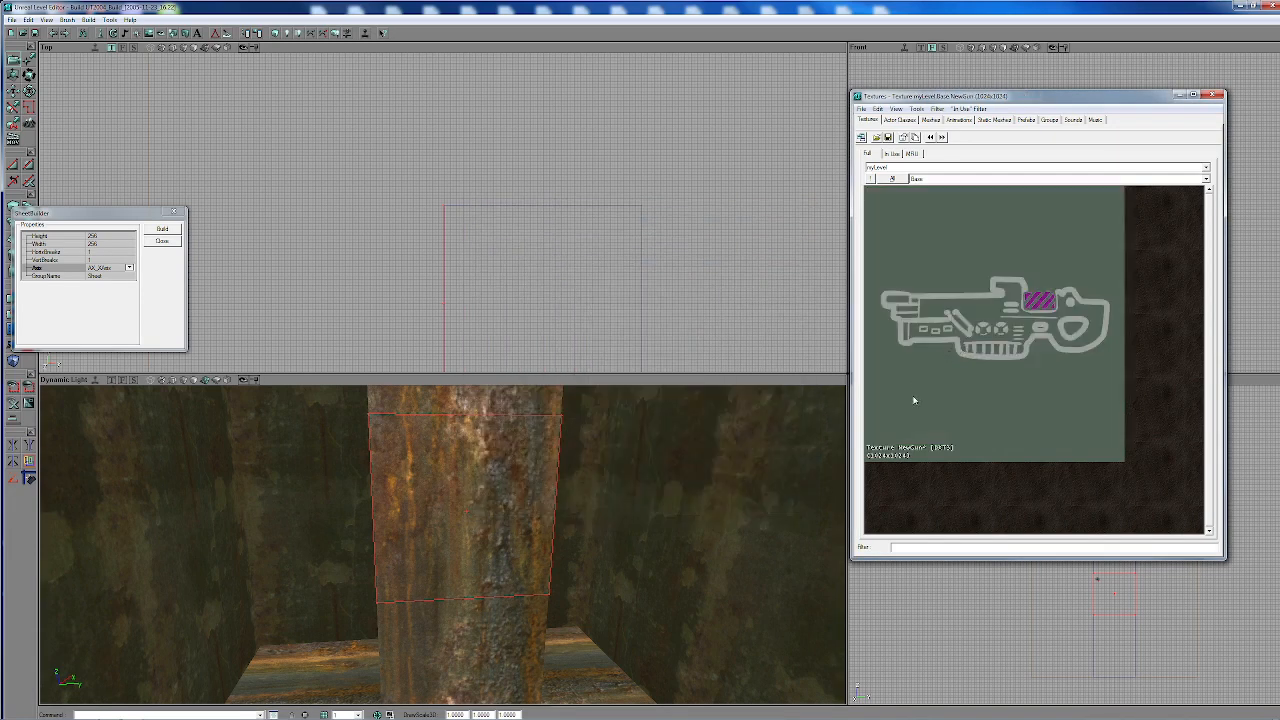
Step: Add the sheet brush to the level in front of the pillar with the NewGun texture selected
drag(736, 481, 736, 515)
drag(321, 554, 321, 530)
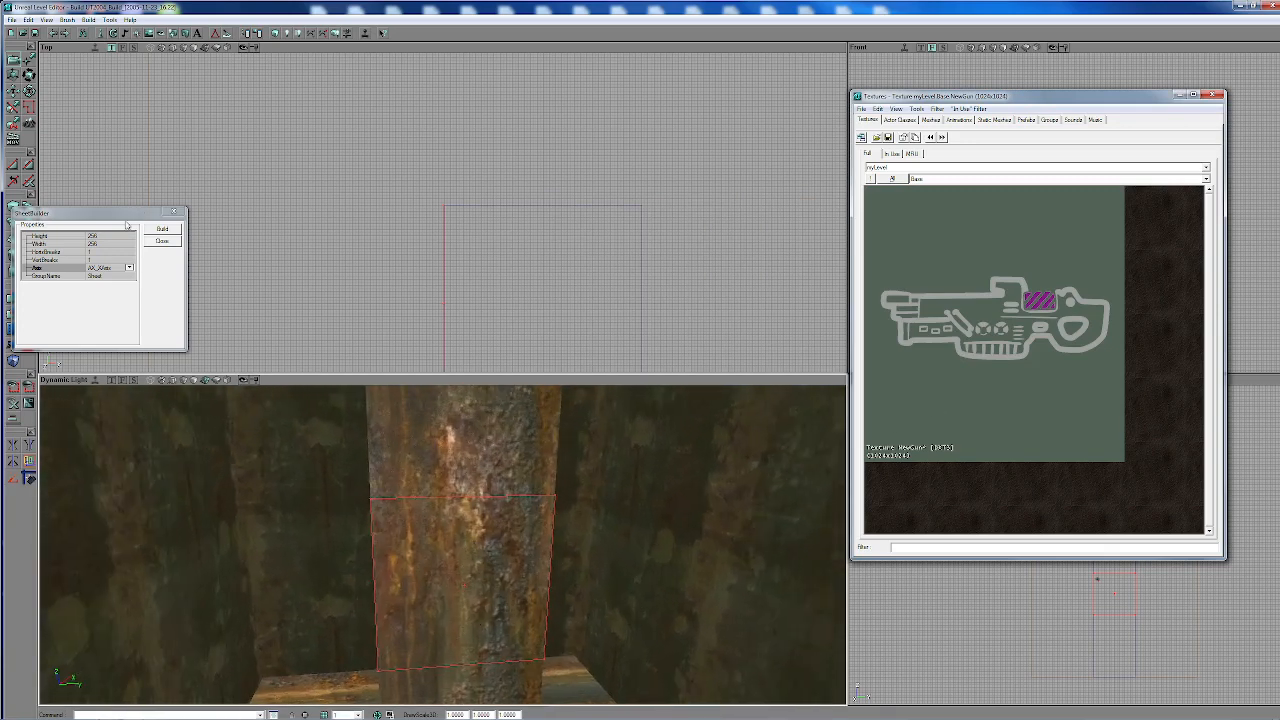
drag(135, 213, 220, 163)
click(14, 301)
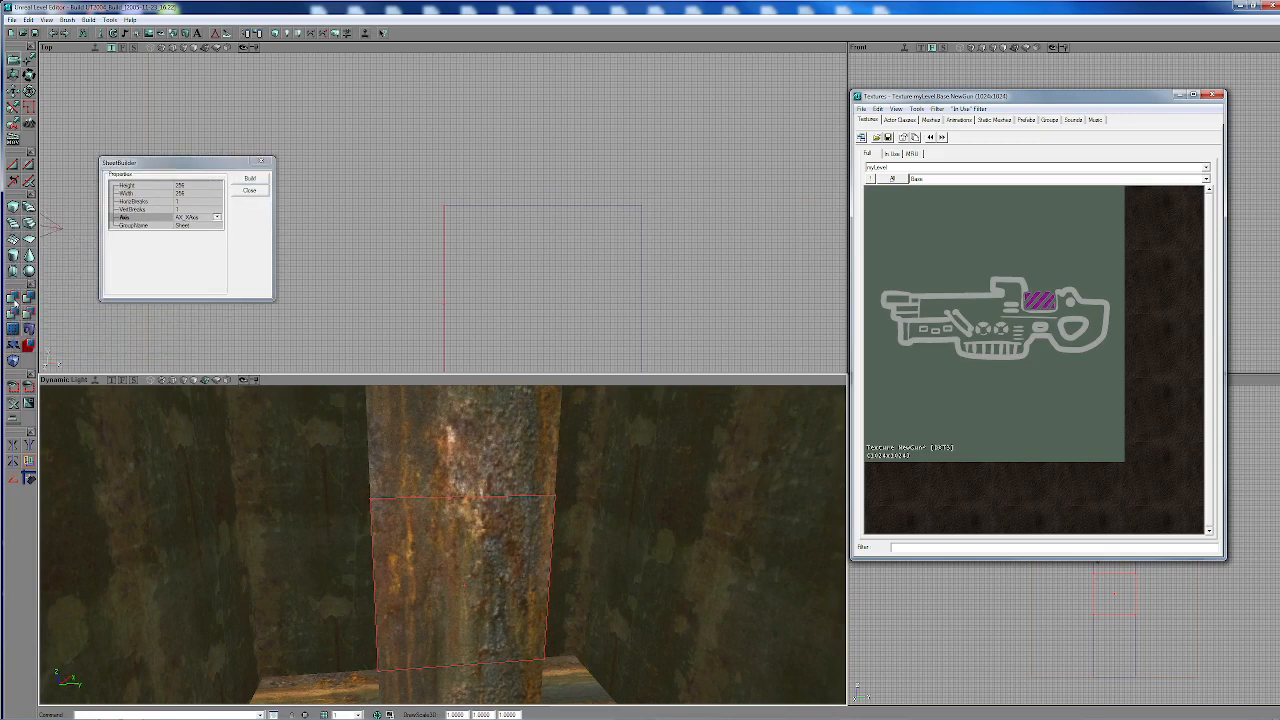
drag(474, 566, 528, 571)
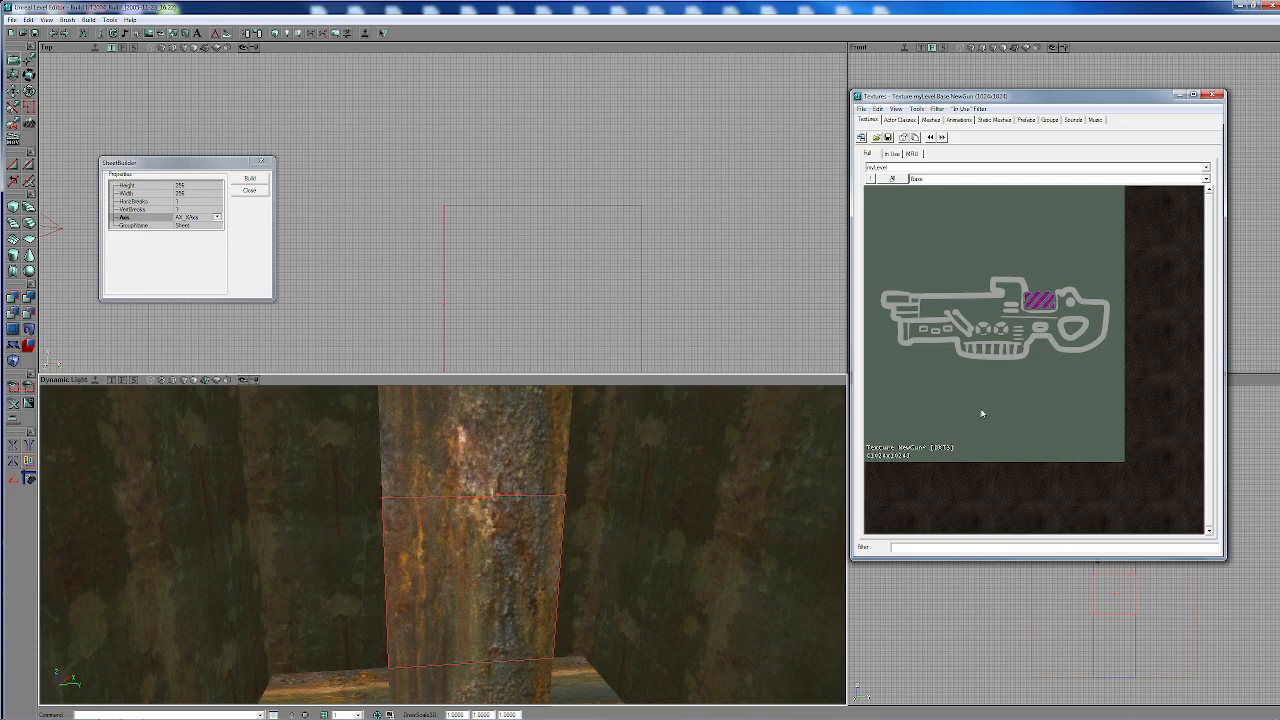
mouse_move(489, 551)
mouse_down()
mouse_move(554, 506)
mouse_move(530, 512)
mouse_move(560, 530)
mouse_move(584, 512)
mouse_up()
Step: Set bAlphaTexture to False in the NewGun texture's surface properties to show the whole sheet
right_click(947, 390)
click(962, 397)
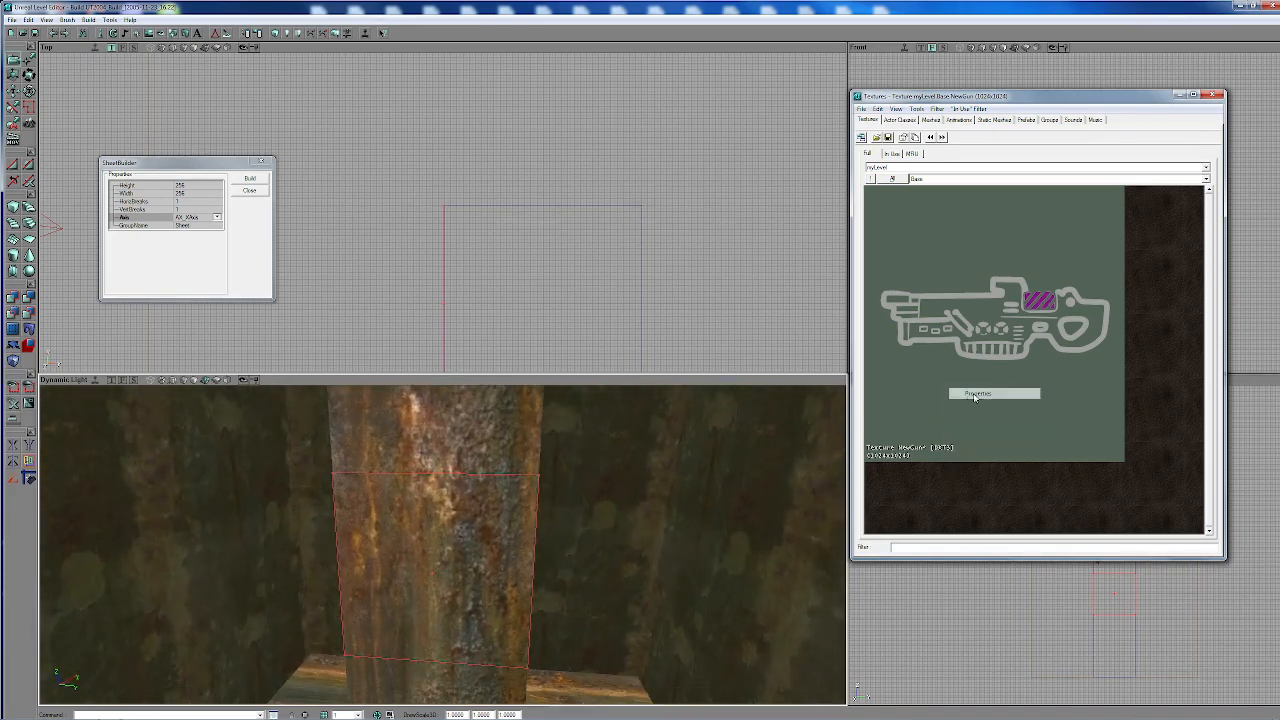
click(529, 425)
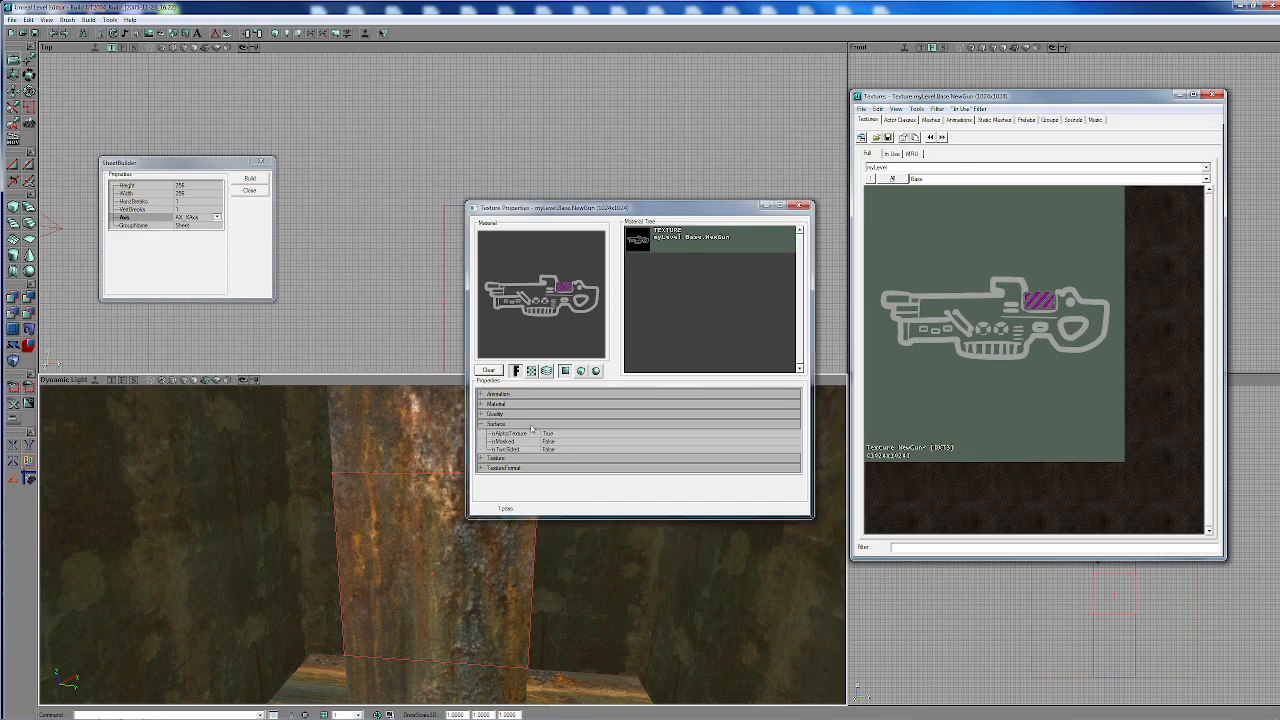
double_click(582, 434)
mouse_move(341, 537)
mouse_down()
mouse_move(341, 620)
mouse_move(341, 537)
mouse_up()
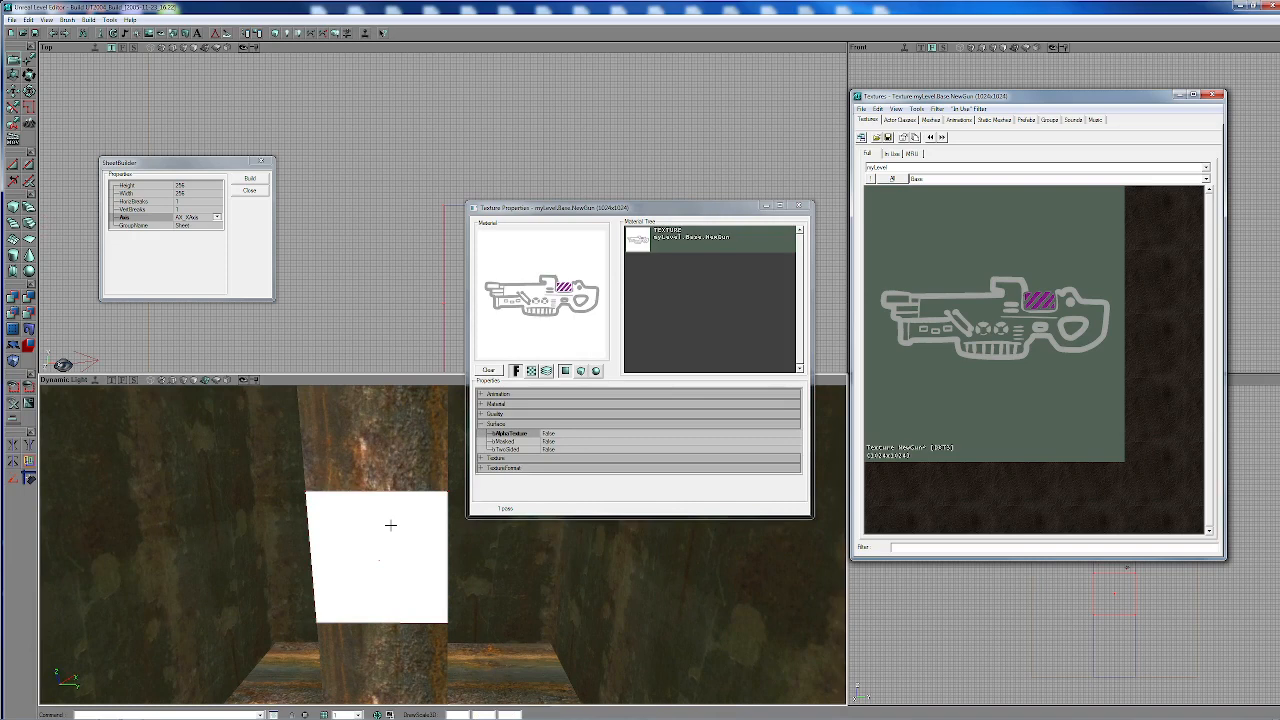
Step: Open the surface properties of the sheet and apply a simple texture scaling of 0.5
right_click(390, 524)
click(435, 531)
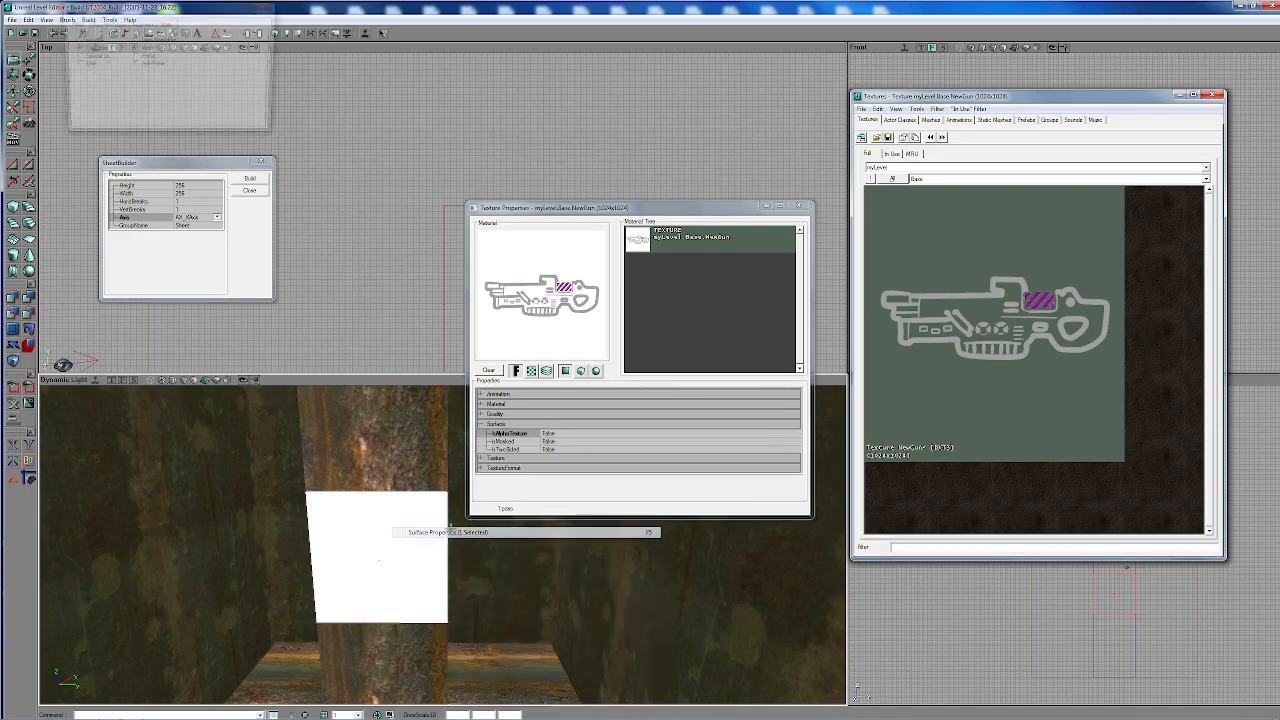
click(108, 25)
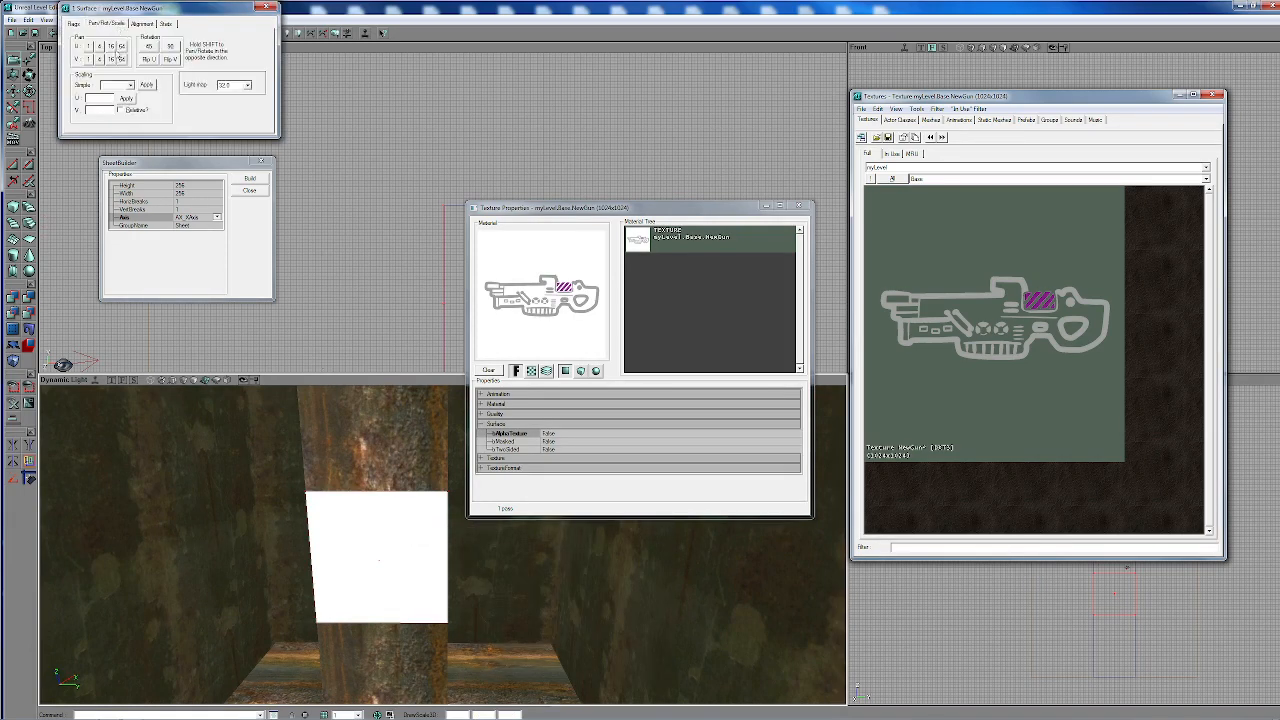
click(130, 86)
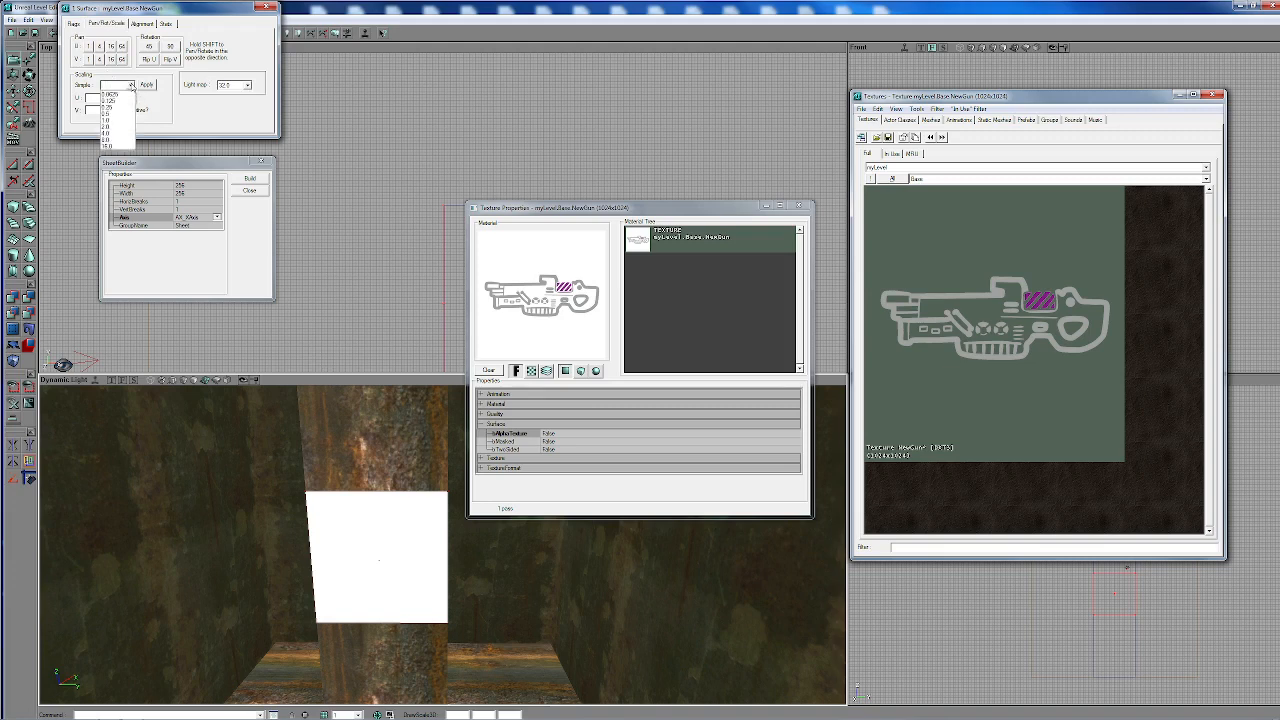
click(128, 126)
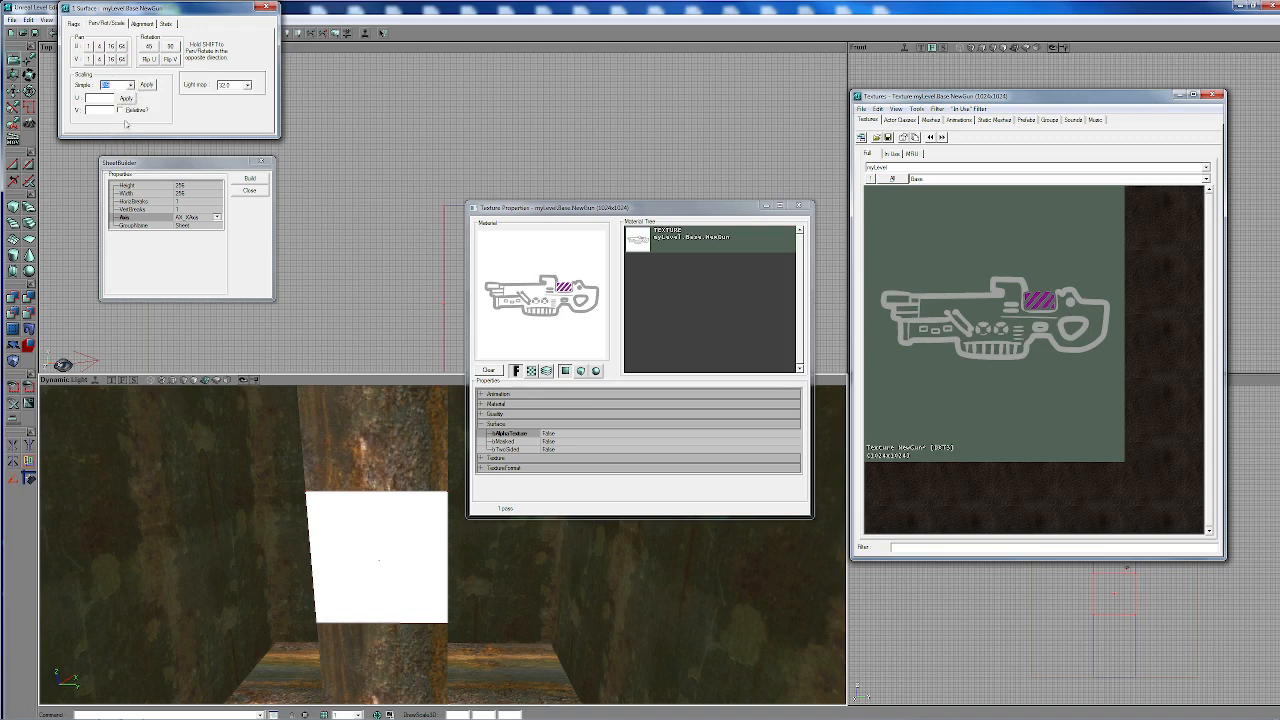
click(150, 88)
mouse_move(346, 462)
mouse_down()
mouse_move(356, 500)
mouse_move(361, 472)
mouse_up()
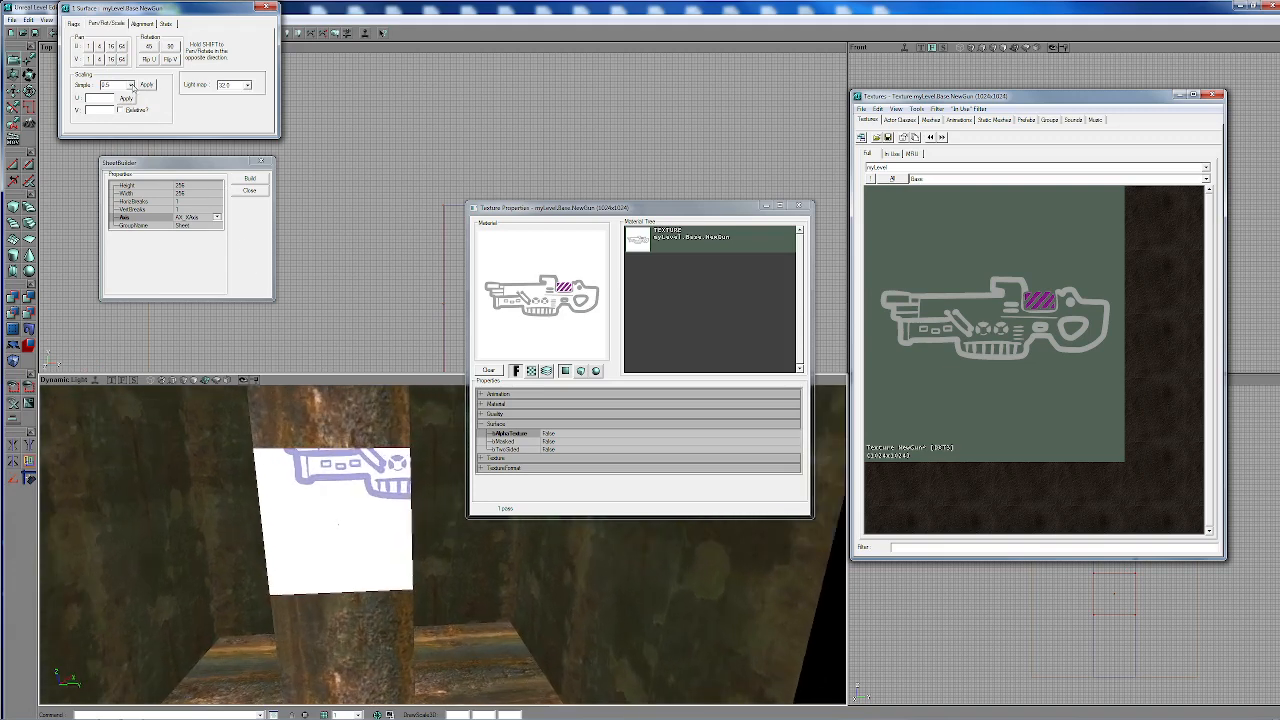
Step: Apply a simple scaling of 0.25 to the sheet's gun texture
click(131, 86)
click(115, 112)
click(146, 85)
mouse_move(340, 500)
mouse_down()
mouse_move(344, 525)
mouse_move(346, 480)
mouse_move(322, 505)
mouse_move(332, 478)
mouse_up()
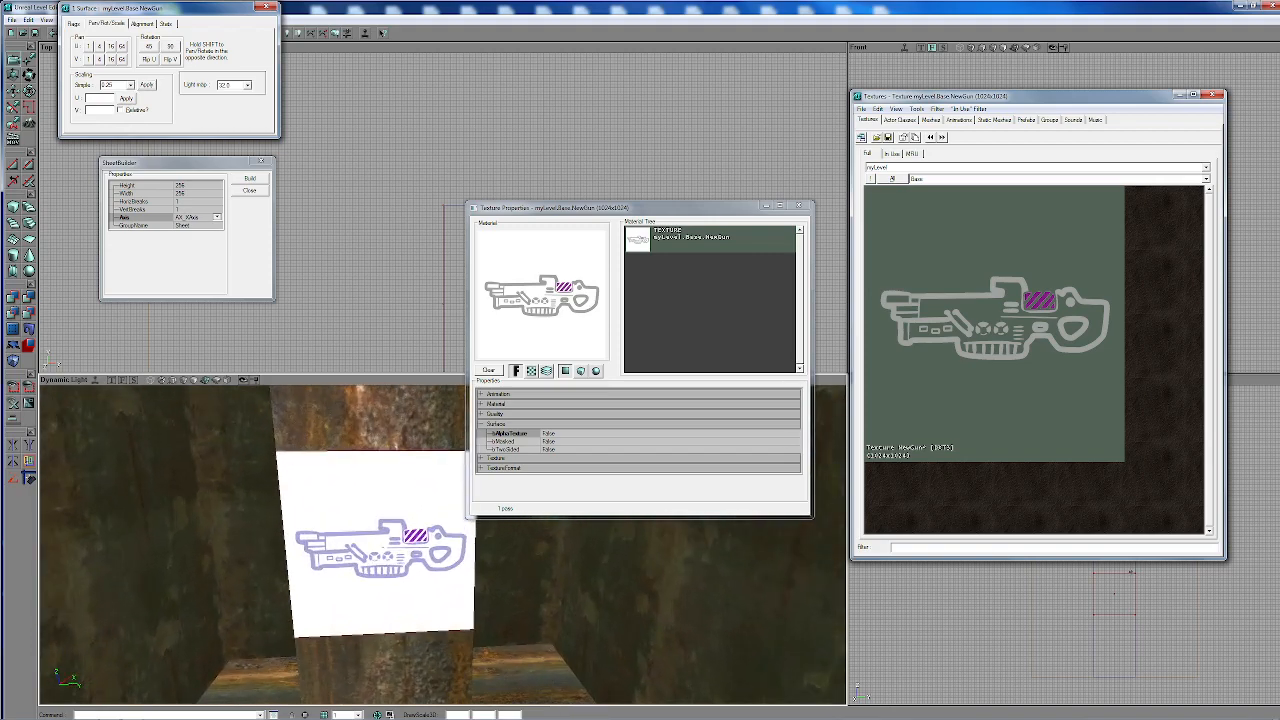
Step: Turn bAlphaTexture back to True for the NewGun texture, deselect the sheet surface and close the texture properties
double_click(562, 435)
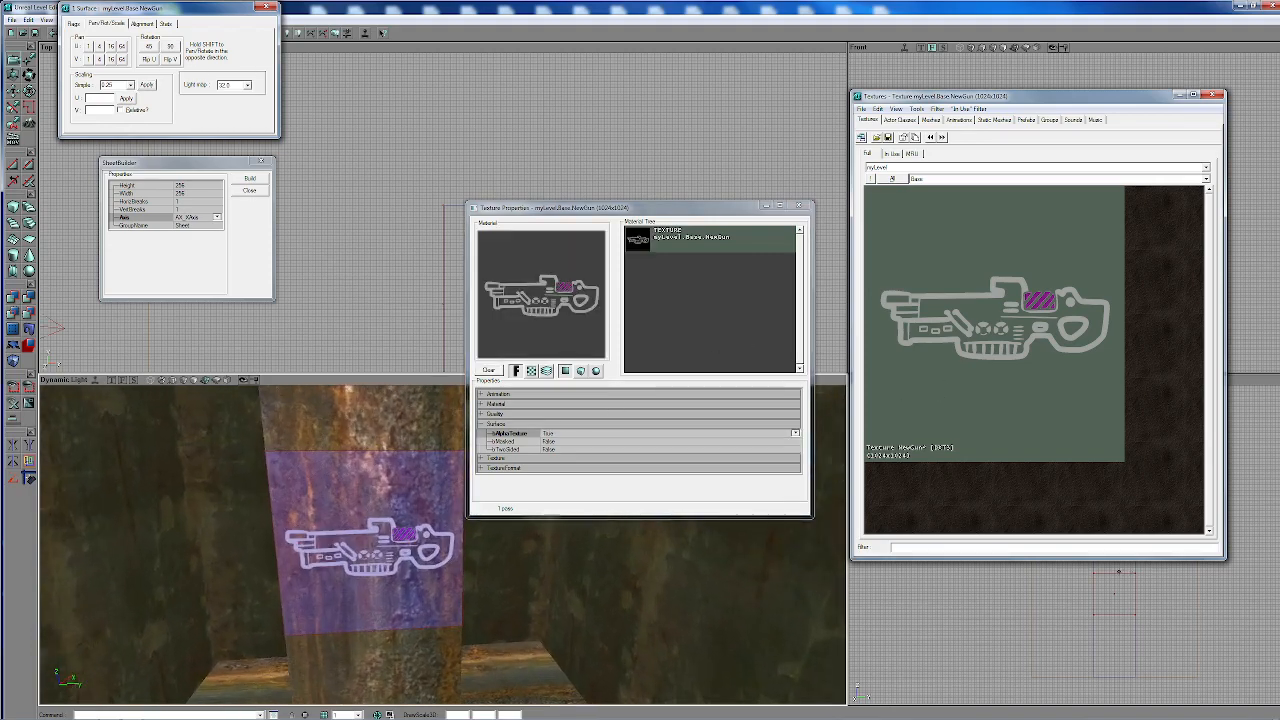
click(362, 420)
click(372, 540)
key(shift+n)
drag(372, 540, 699, 291)
click(799, 205)
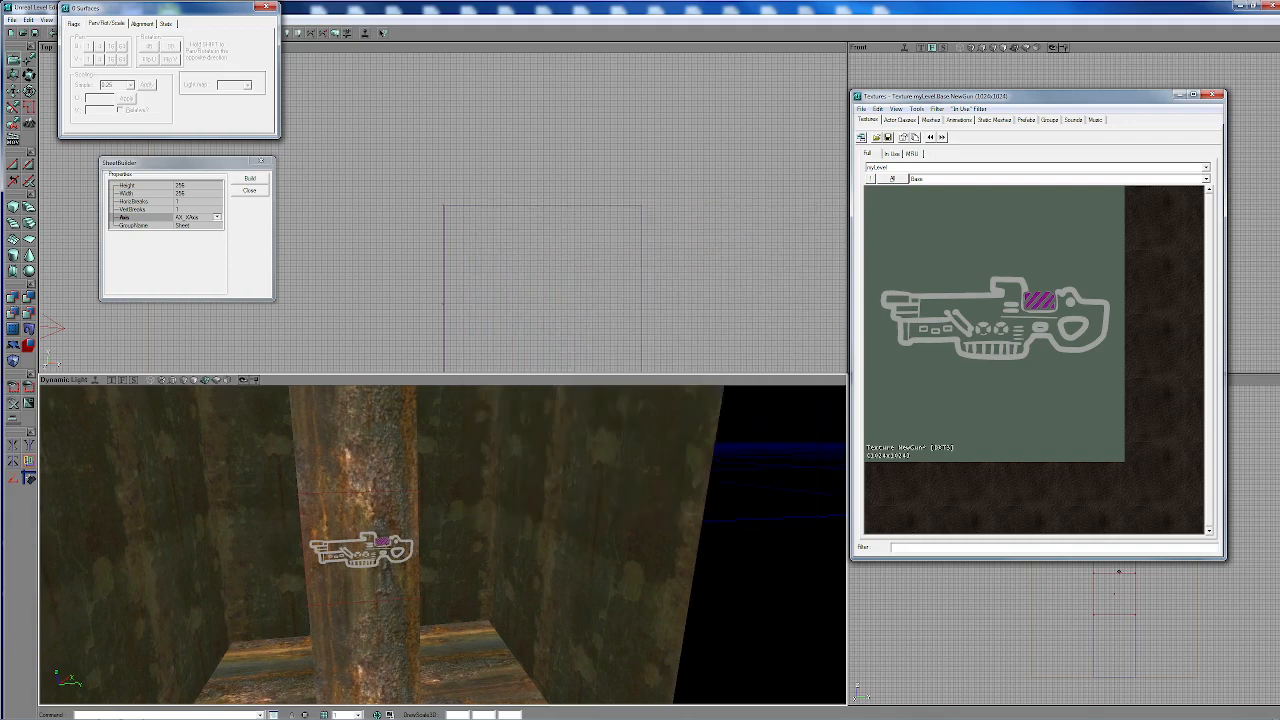
Step: Add a ZoneInfo actor on the floor of the room near the pillar
drag(430, 550, 465, 640)
drag(374, 591, 494, 536)
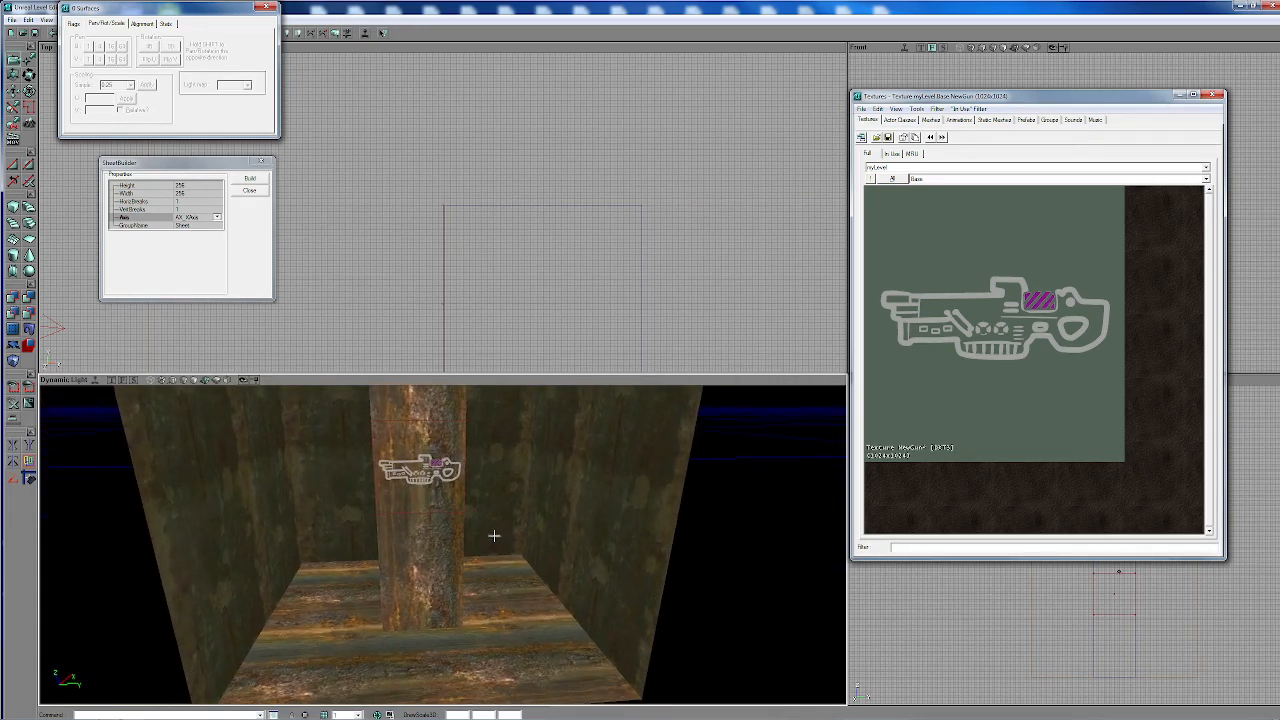
click(899, 120)
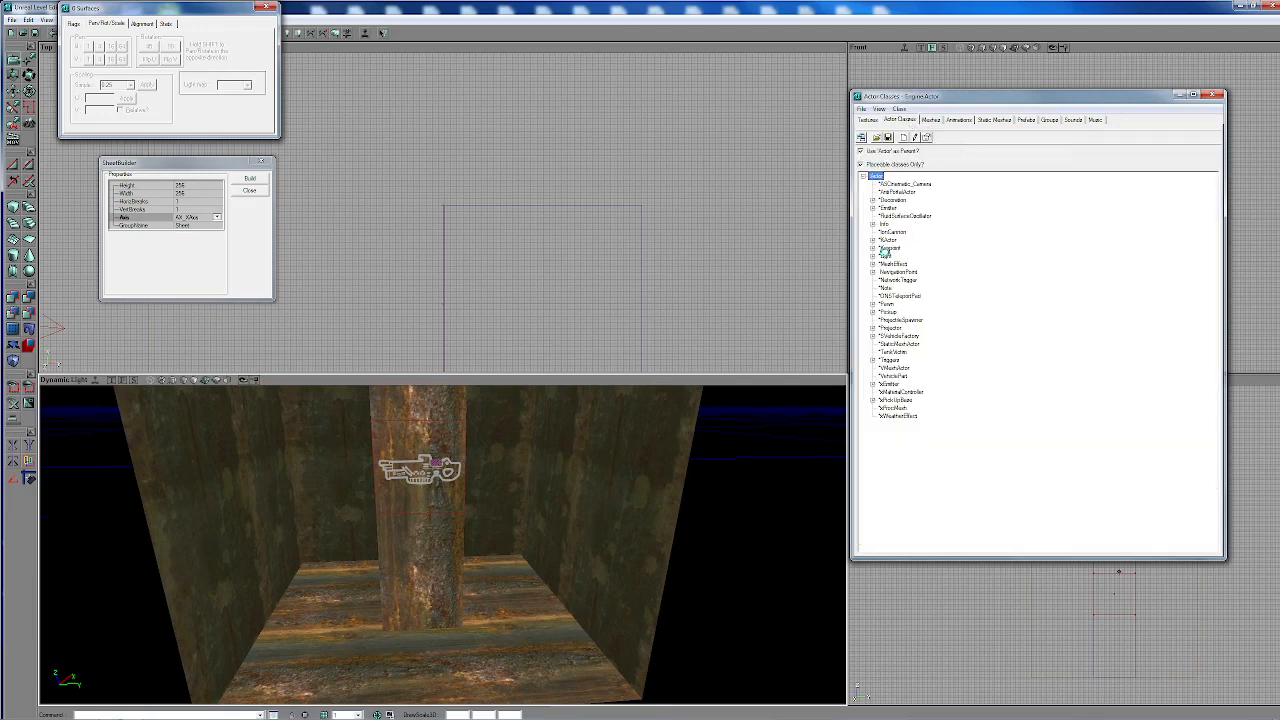
click(872, 224)
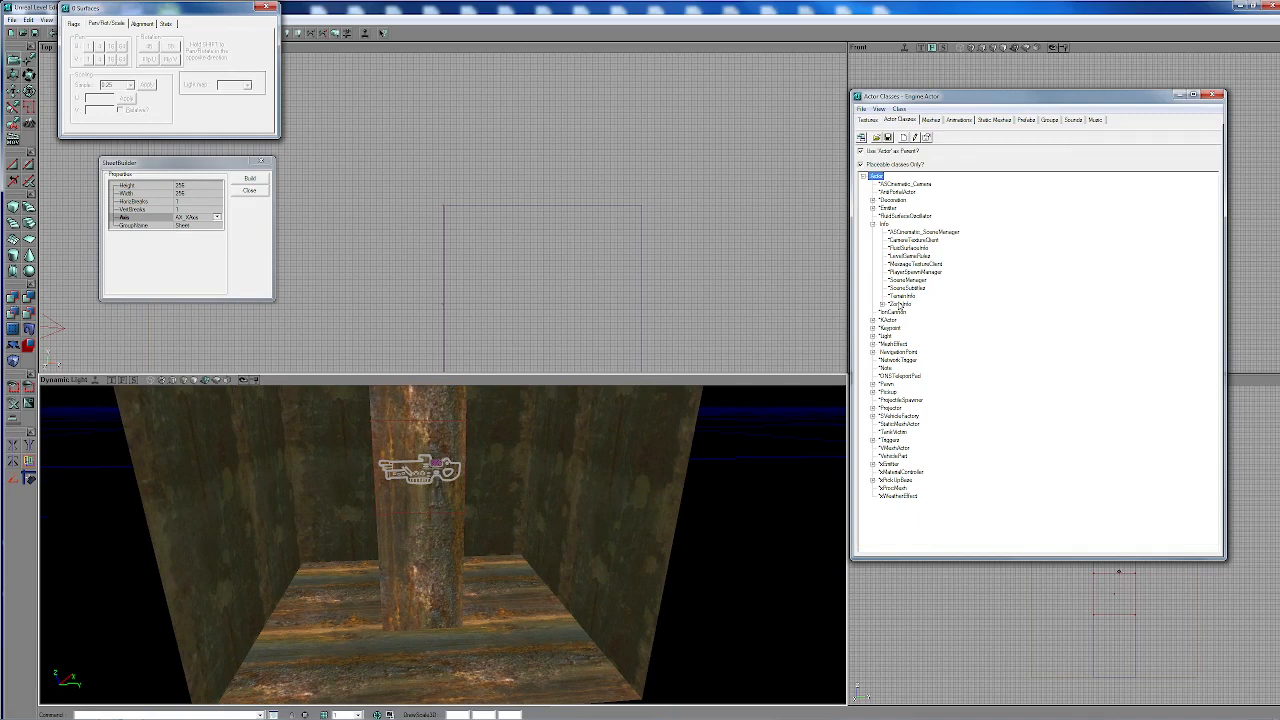
click(899, 304)
right_drag(550, 567, 531, 569)
right_click(521, 581)
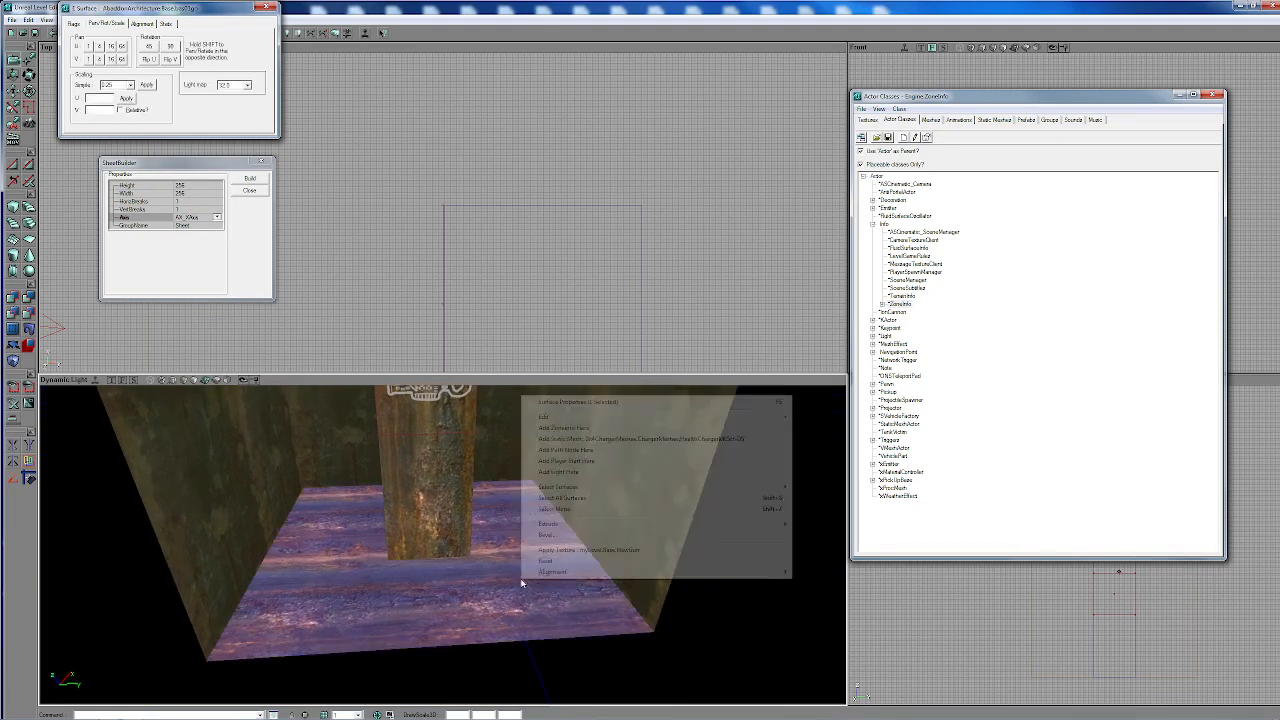
click(565, 428)
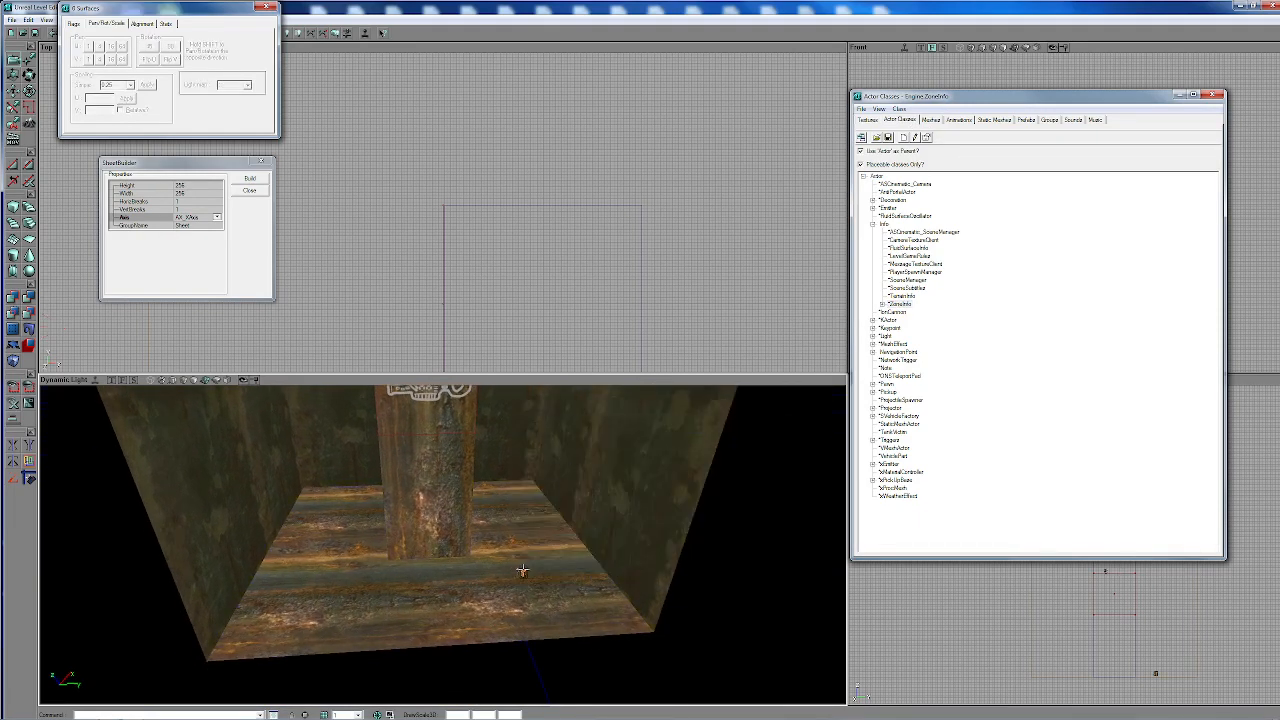
Step: Set the ZoneInfo actor's AmbientBrightness to 20
double_click(521, 570)
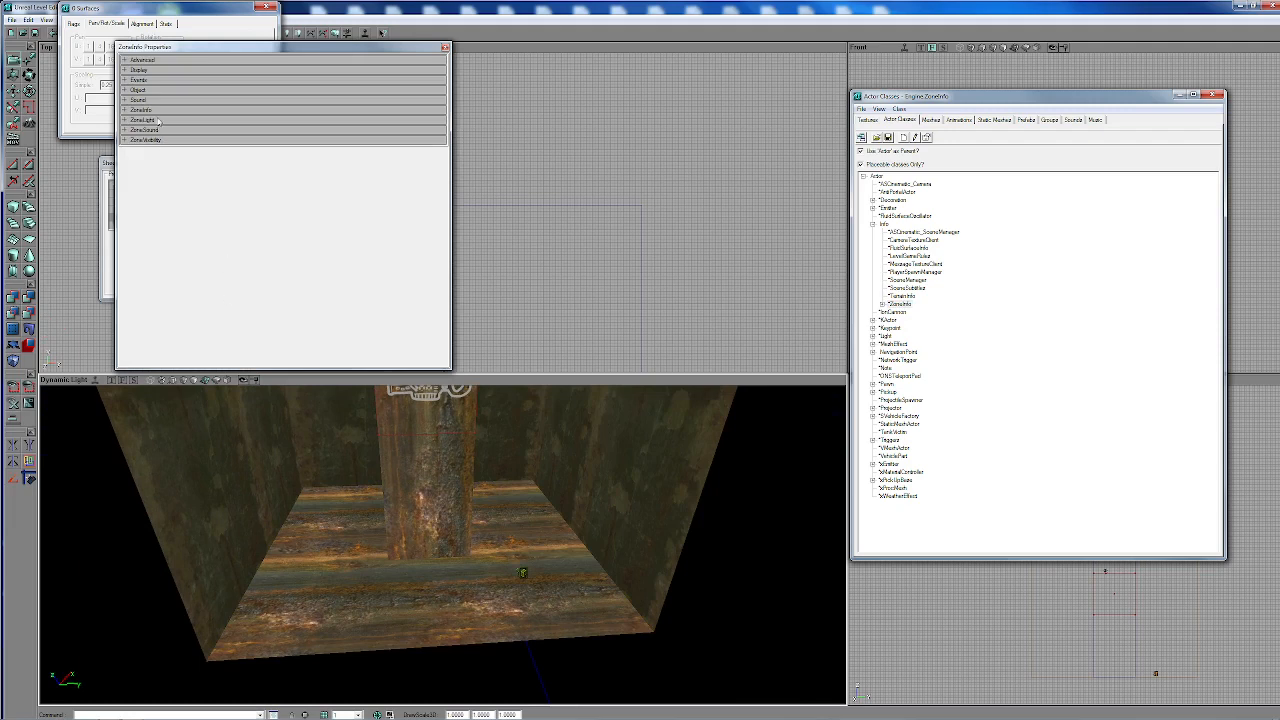
click(145, 120)
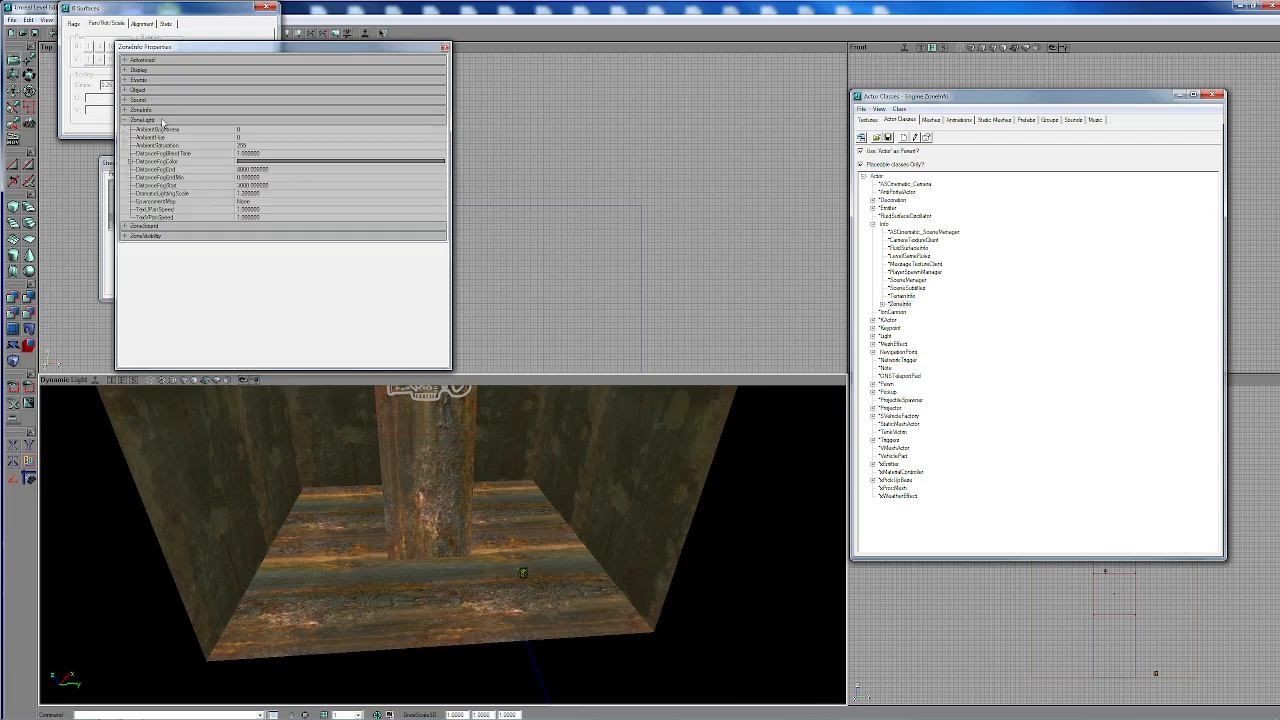
click(239, 131)
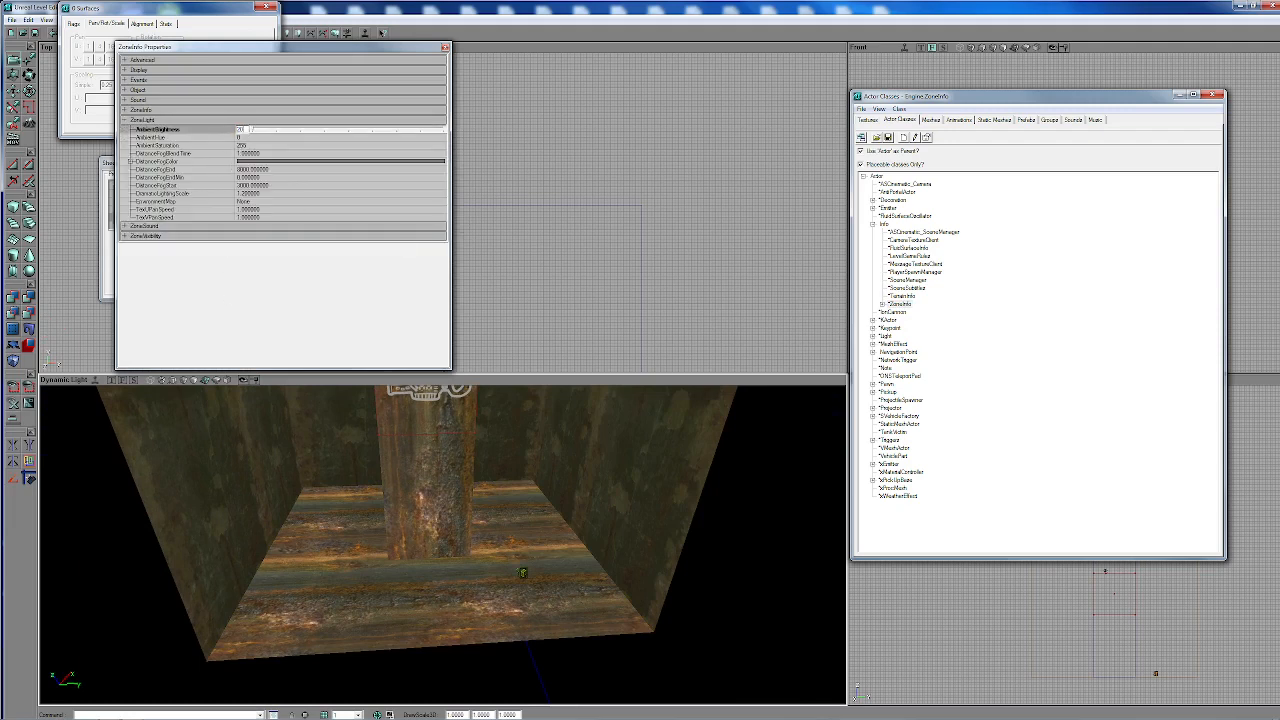
drag(506, 506, 504, 430)
mouse_move(513, 546)
mouse_down()
mouse_move(505, 520)
mouse_move(496, 560)
mouse_up()
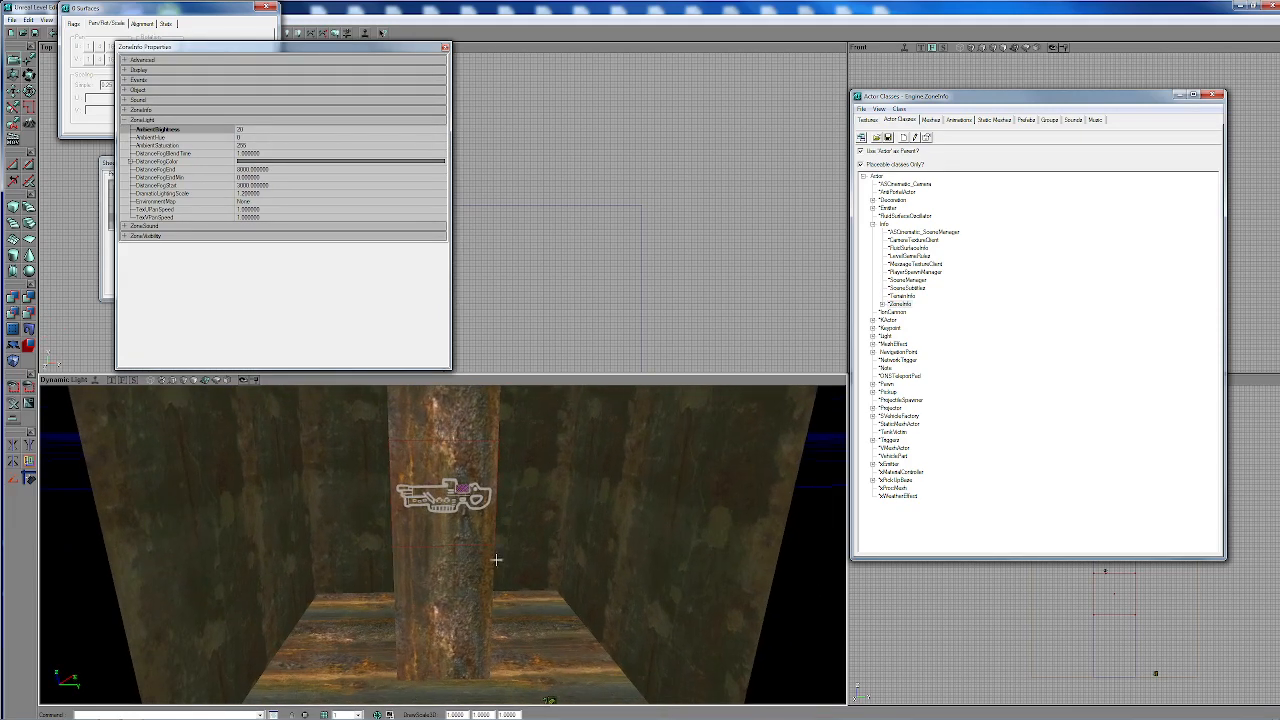
drag(474, 511, 452, 487)
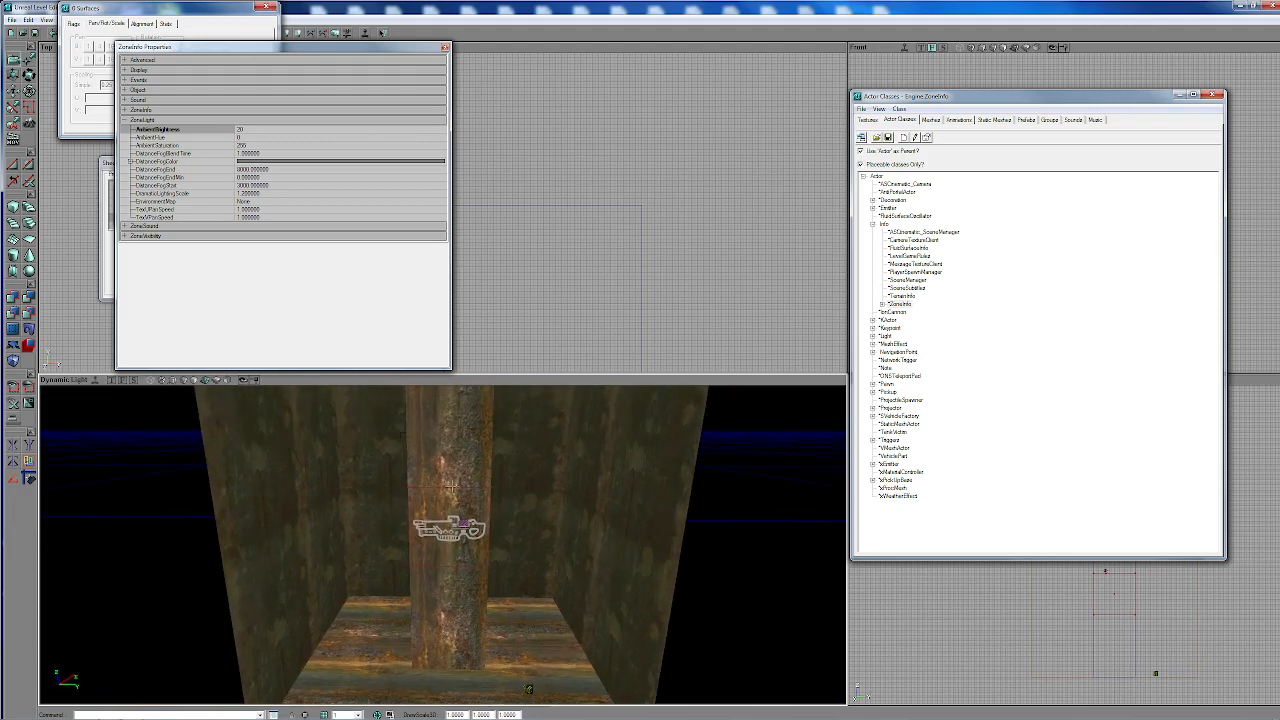
Step: Build the level's geometry and lighting
click(138, 77)
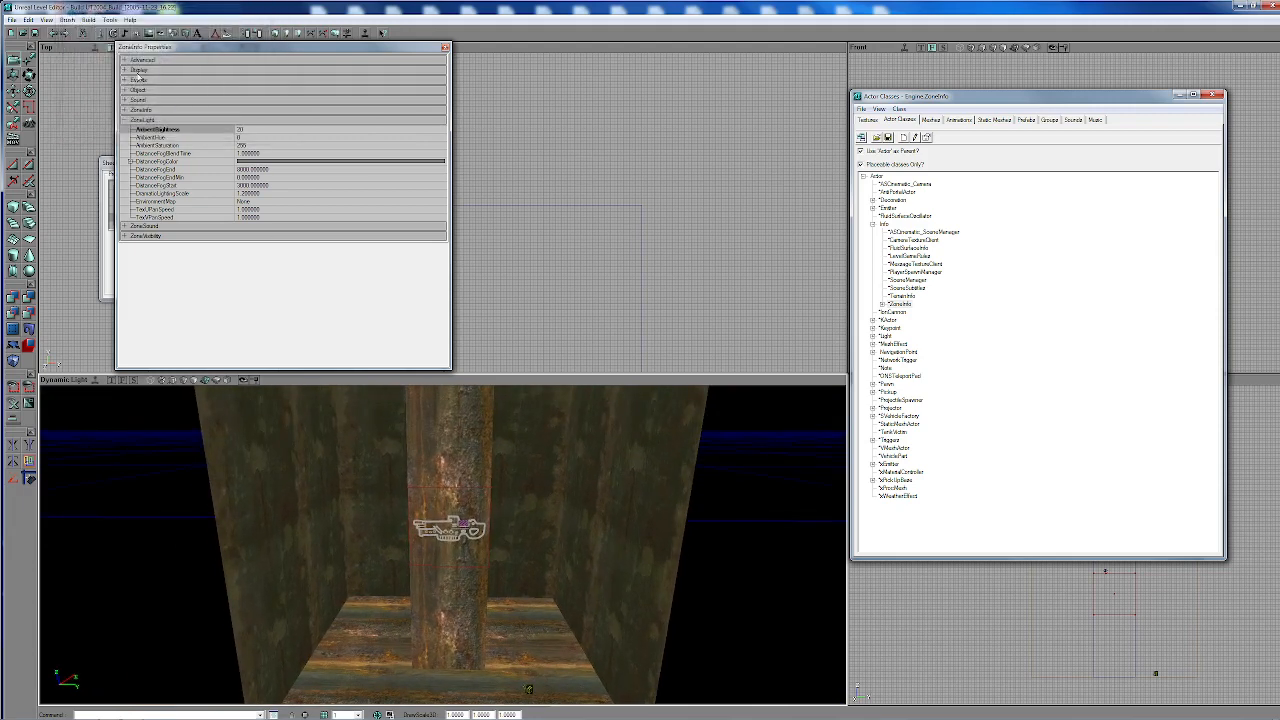
click(92, 19)
click(120, 50)
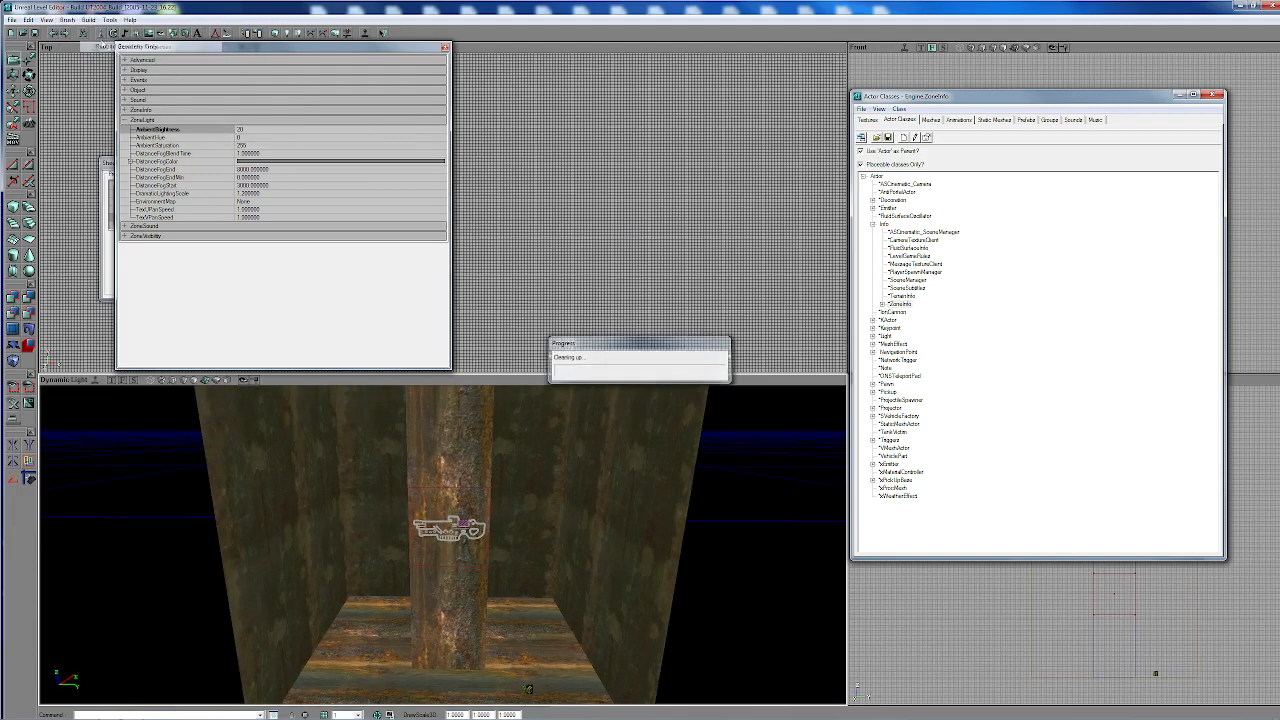
click(90, 19)
click(124, 57)
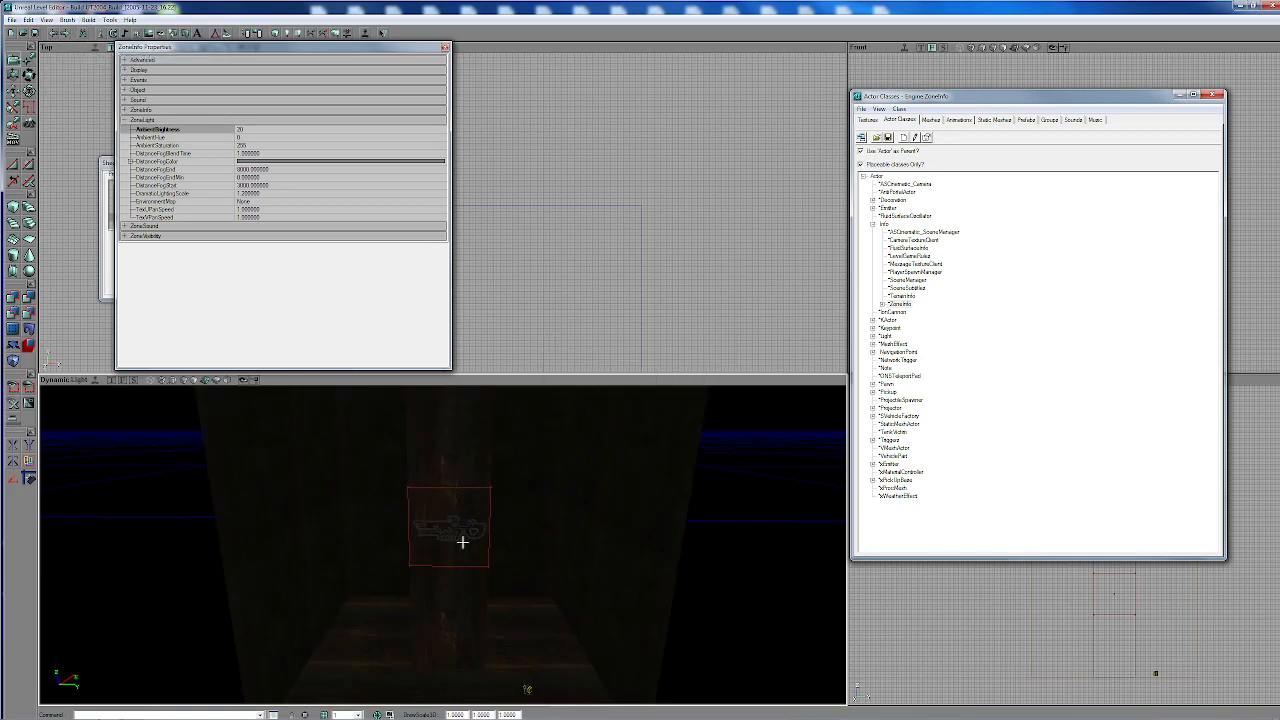
Step: Add a light on the floor in front of the pillar and raise it to the height of the gun sheet
right_drag(461, 541, 417, 566)
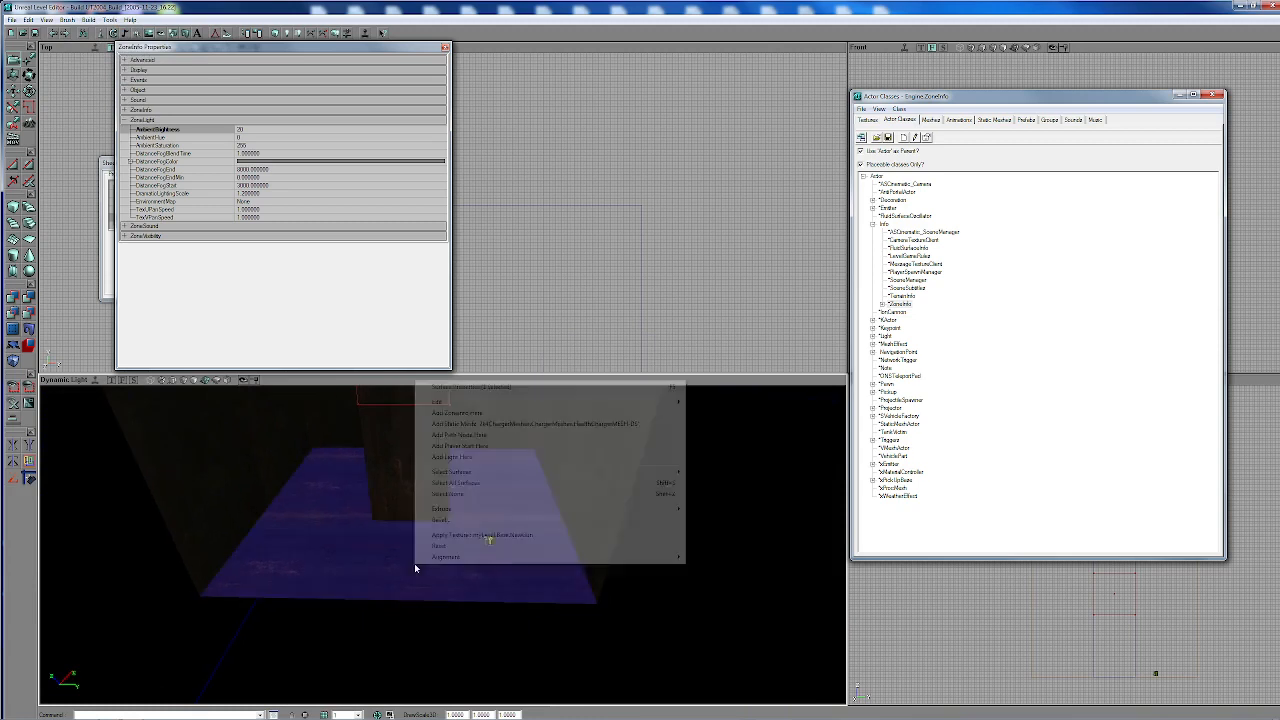
click(476, 447)
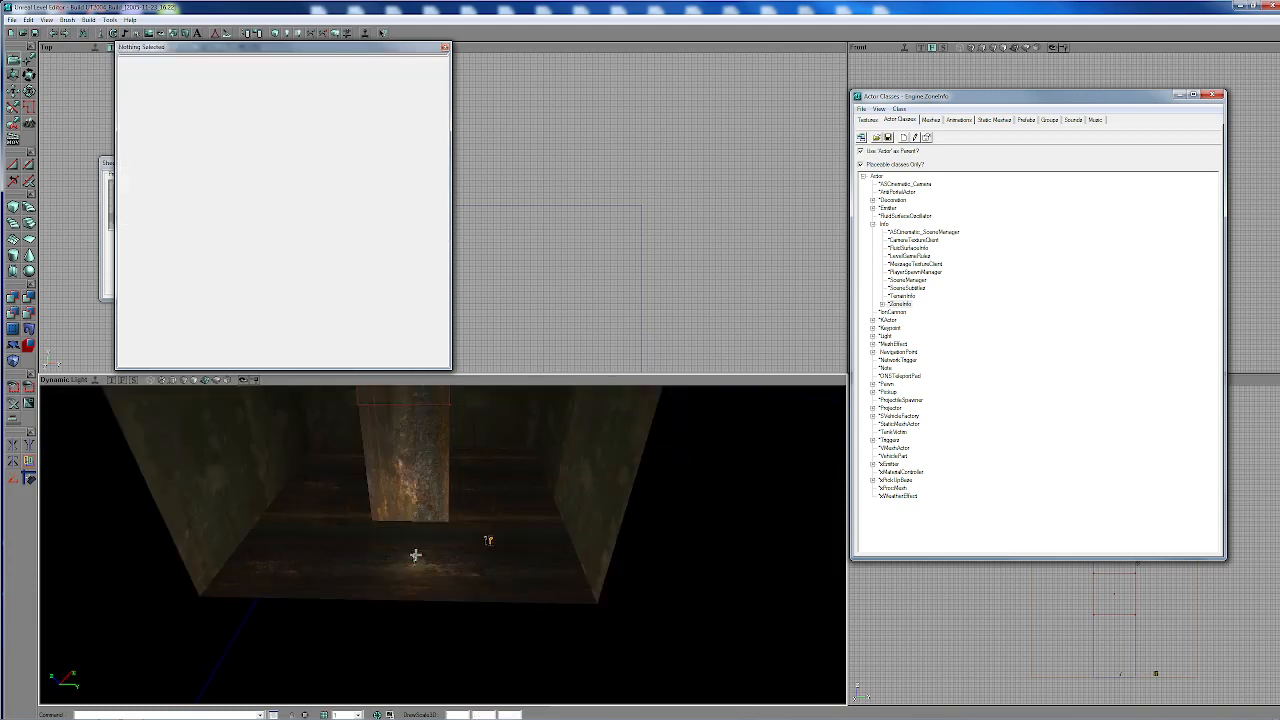
click(415, 555)
right_drag(466, 540, 463, 492)
ctrl+drag(463, 540, 460, 450)
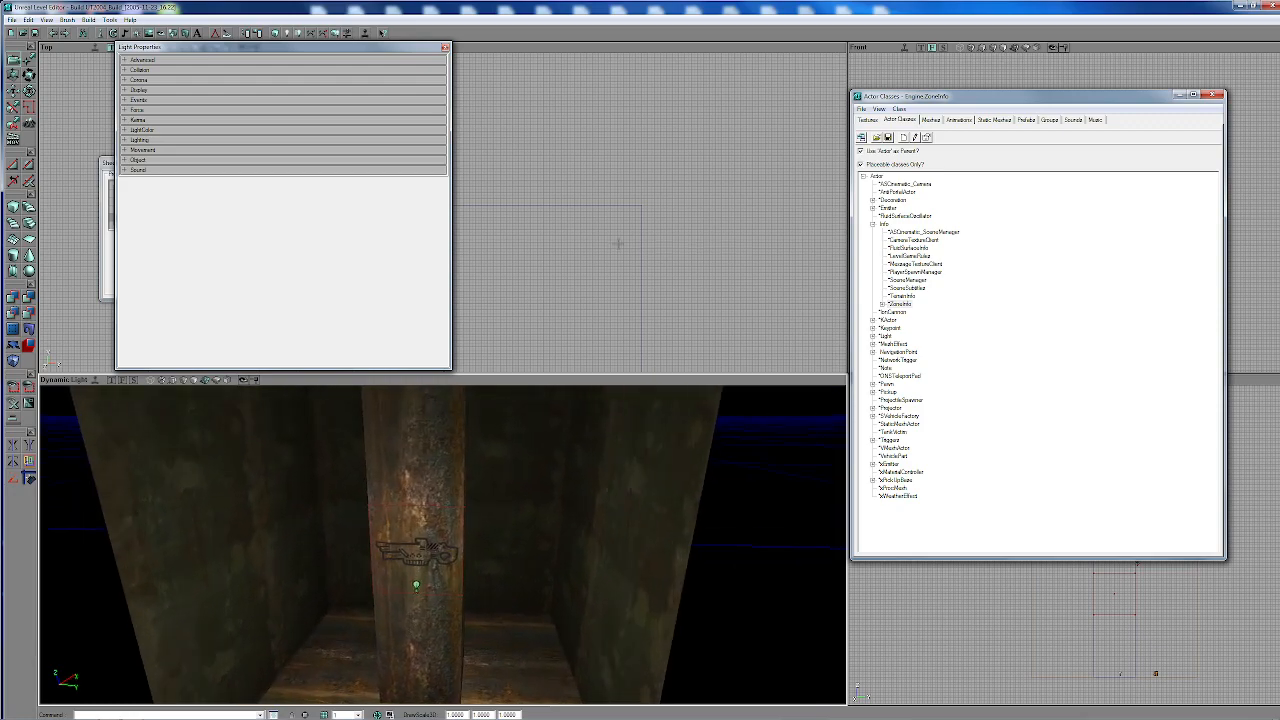
Step: Expand the LightColor and Lighting properties of the light in front of the pillar
mouse_move(618, 244)
mouse_down()
mouse_move(660, 244)
mouse_move(660, 214)
mouse_up()
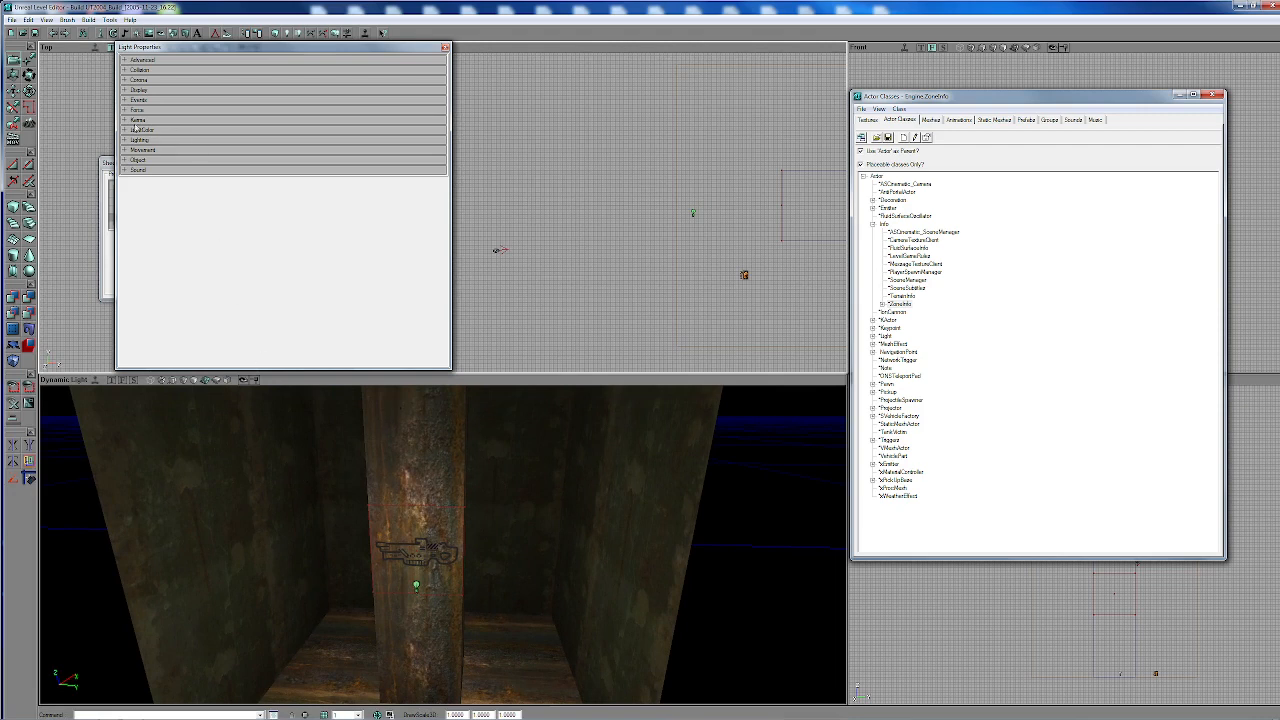
click(172, 131)
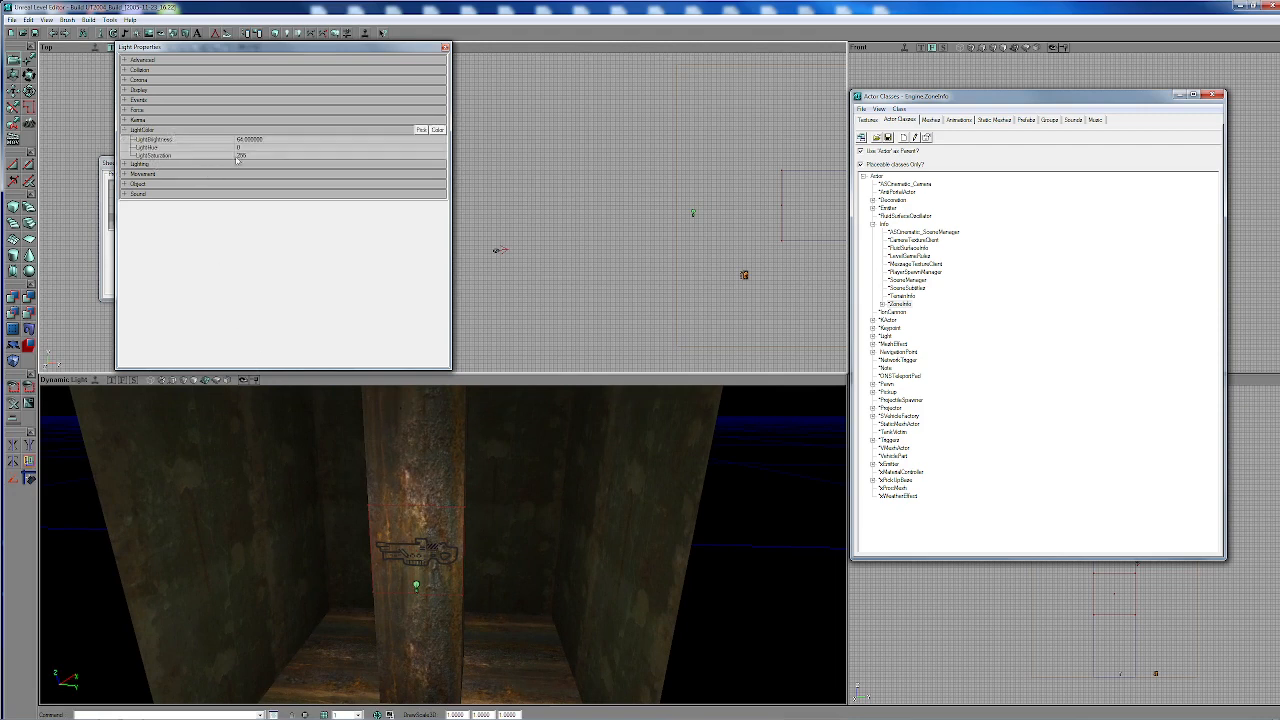
click(190, 166)
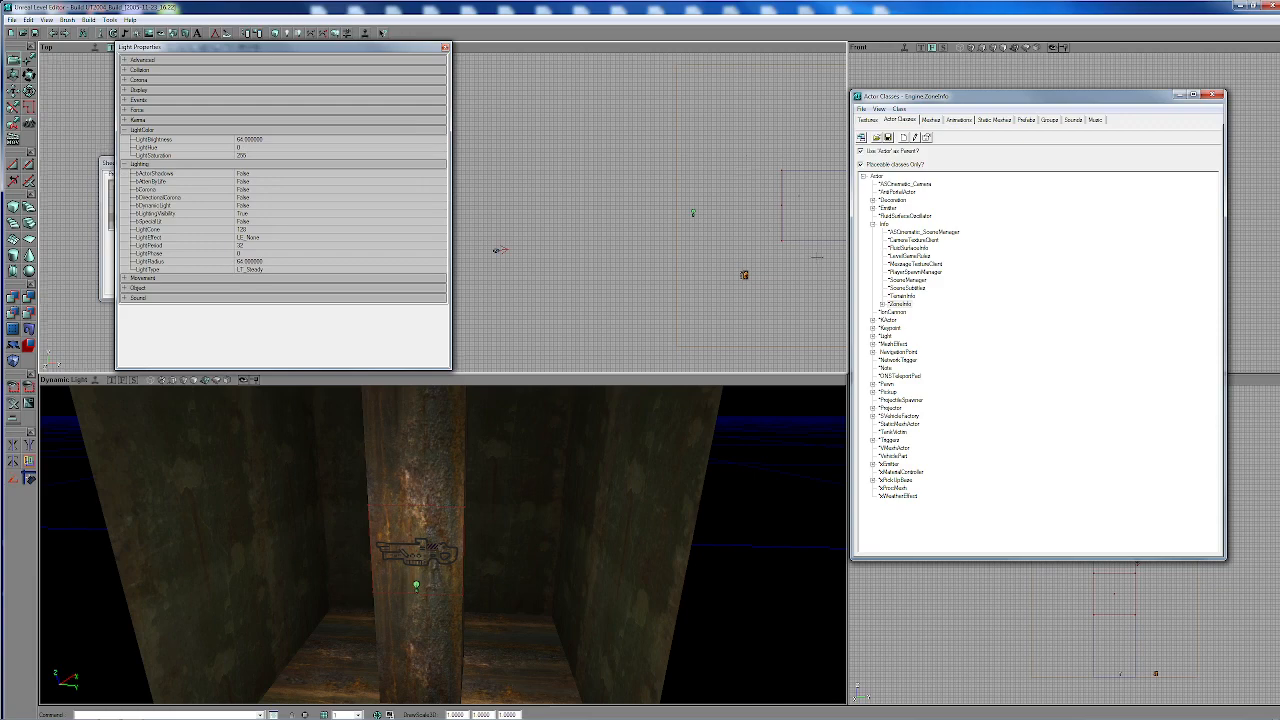
mouse_move(817, 257)
mouse_down()
mouse_move(850, 155)
mouse_move(760, 217)
mouse_move(670, 191)
mouse_up()
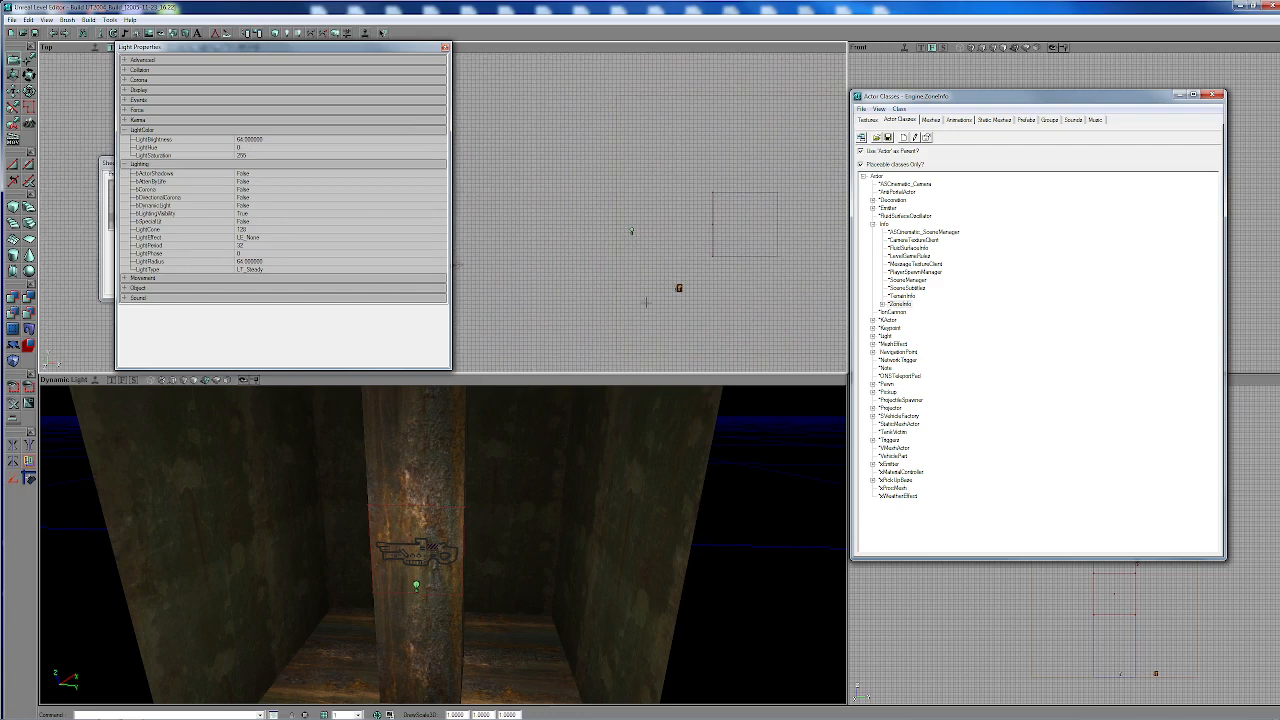
mouse_move(646, 302)
mouse_down()
mouse_move(550, 271)
mouse_move(567, 323)
mouse_move(607, 351)
mouse_move(547, 259)
mouse_move(592, 261)
mouse_up()
drag(408, 580, 436, 583)
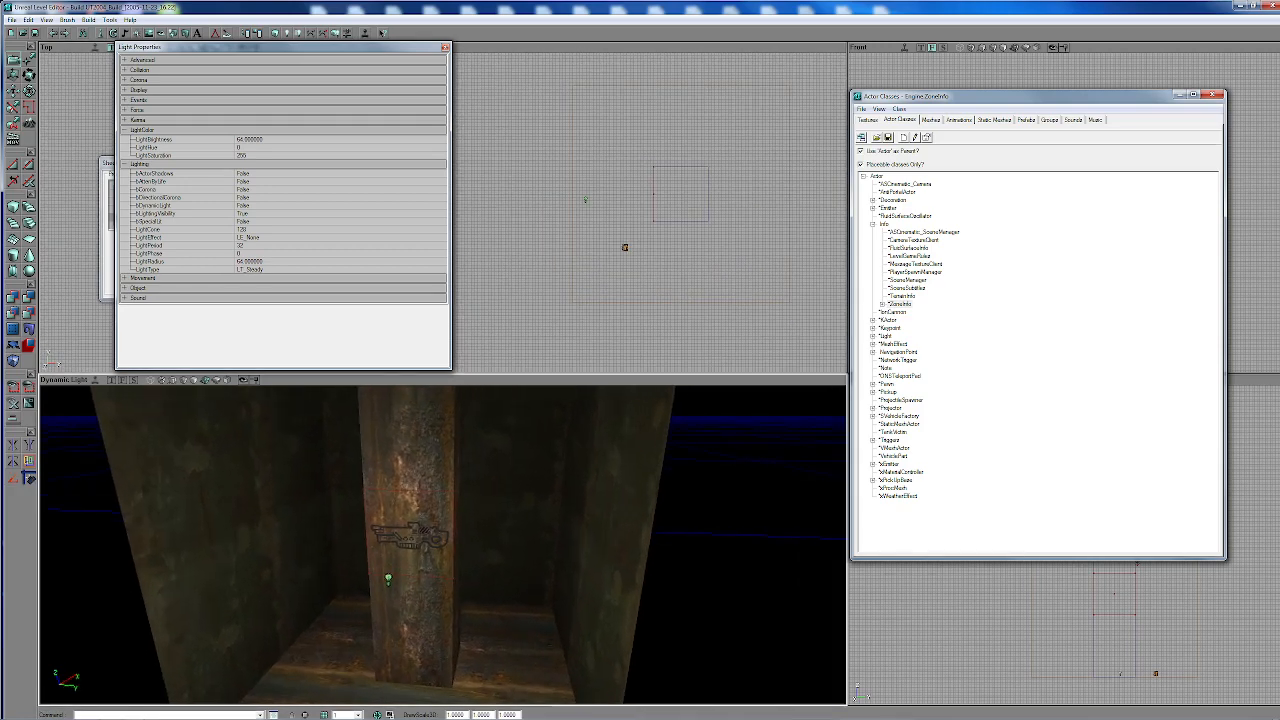
Step: Set the perspective view's actor display to Radii View and examine how far the light's radius reaches around the room
right_click(306, 381)
mouse_move(360, 407)
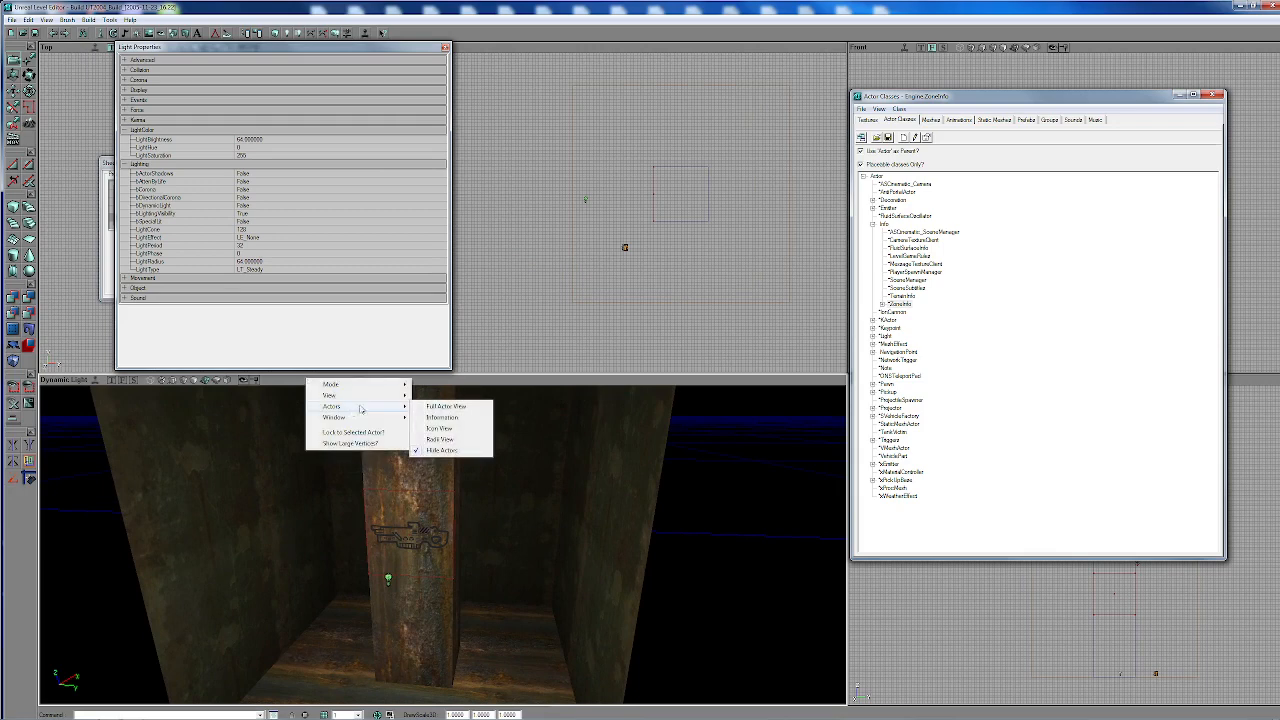
click(434, 439)
drag(478, 552, 426, 556)
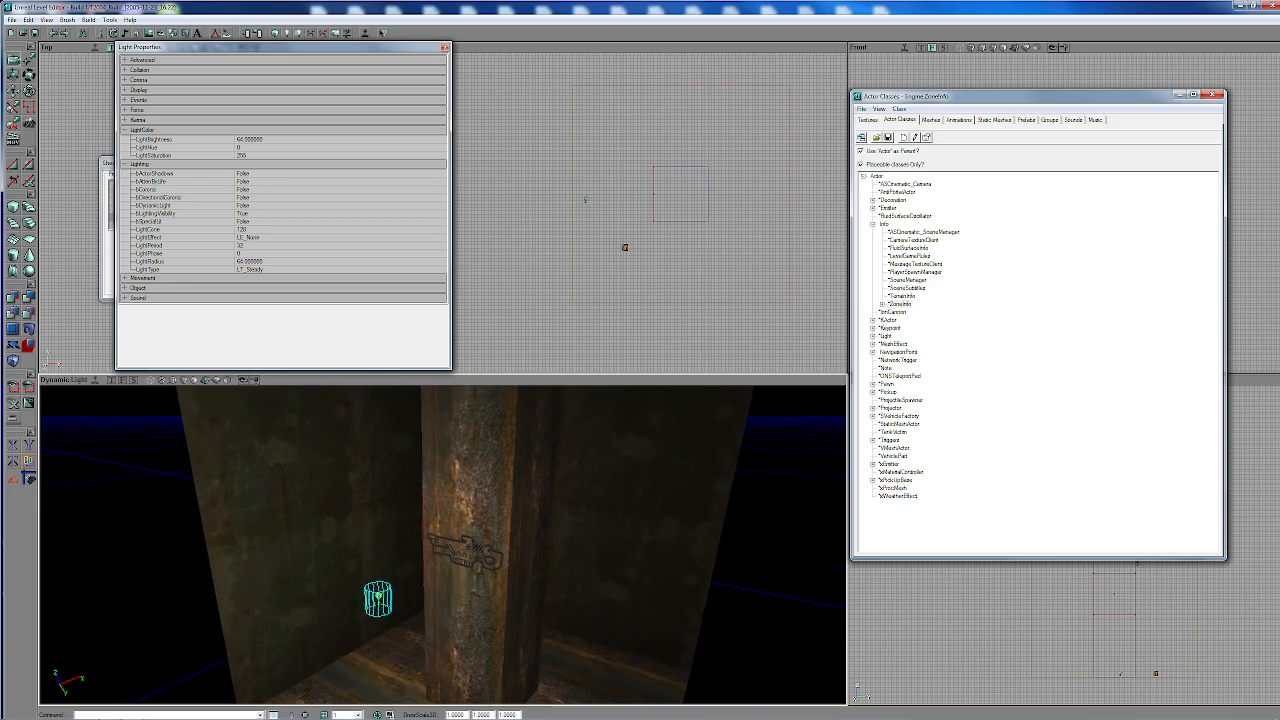
drag(322, 540, 312, 590)
drag(483, 624, 456, 575)
drag(341, 553, 341, 533)
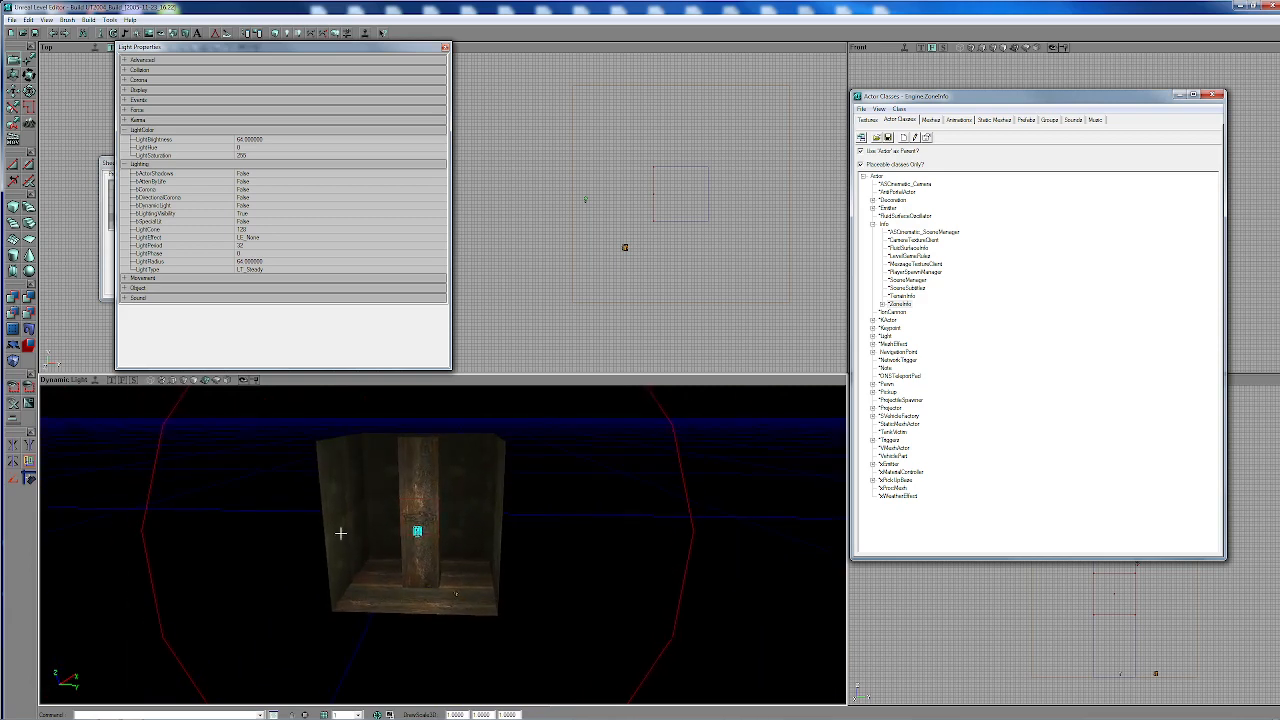
Step: Set the light's LightBrightness to 20 and check the effect on the pillar
click(242, 141)
drag(244, 140, 232, 140)
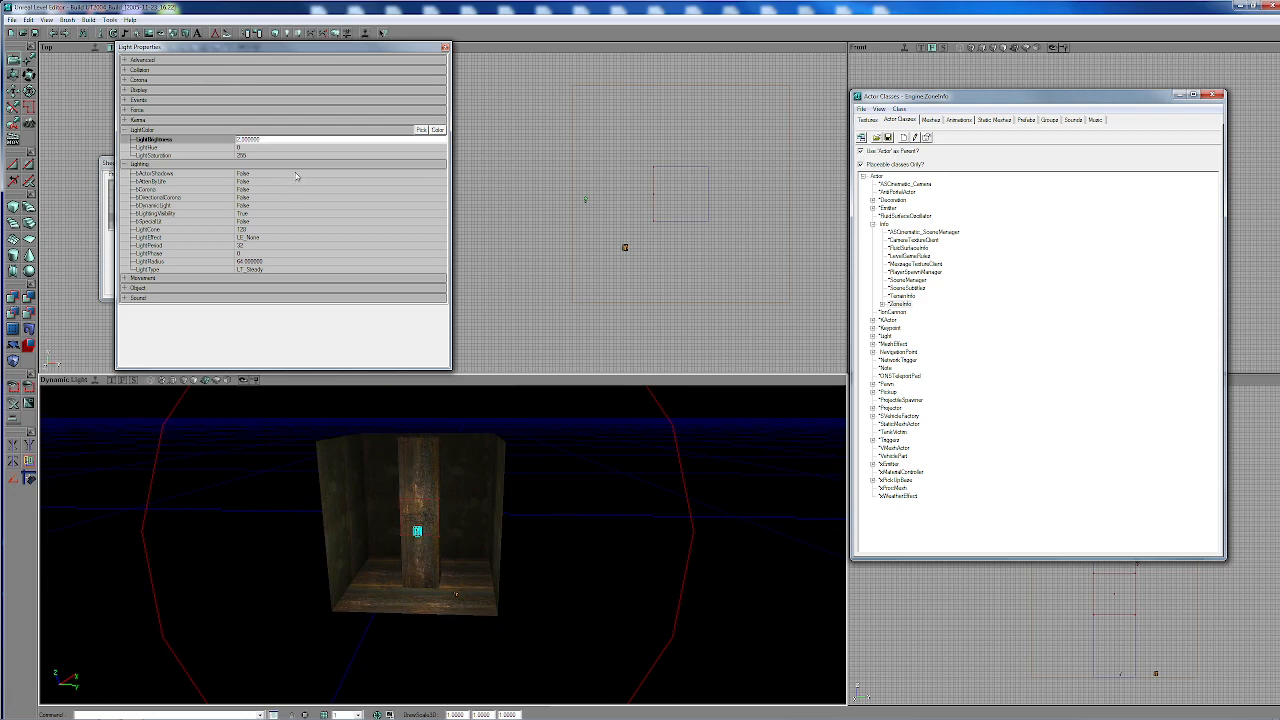
drag(440, 447, 470, 430)
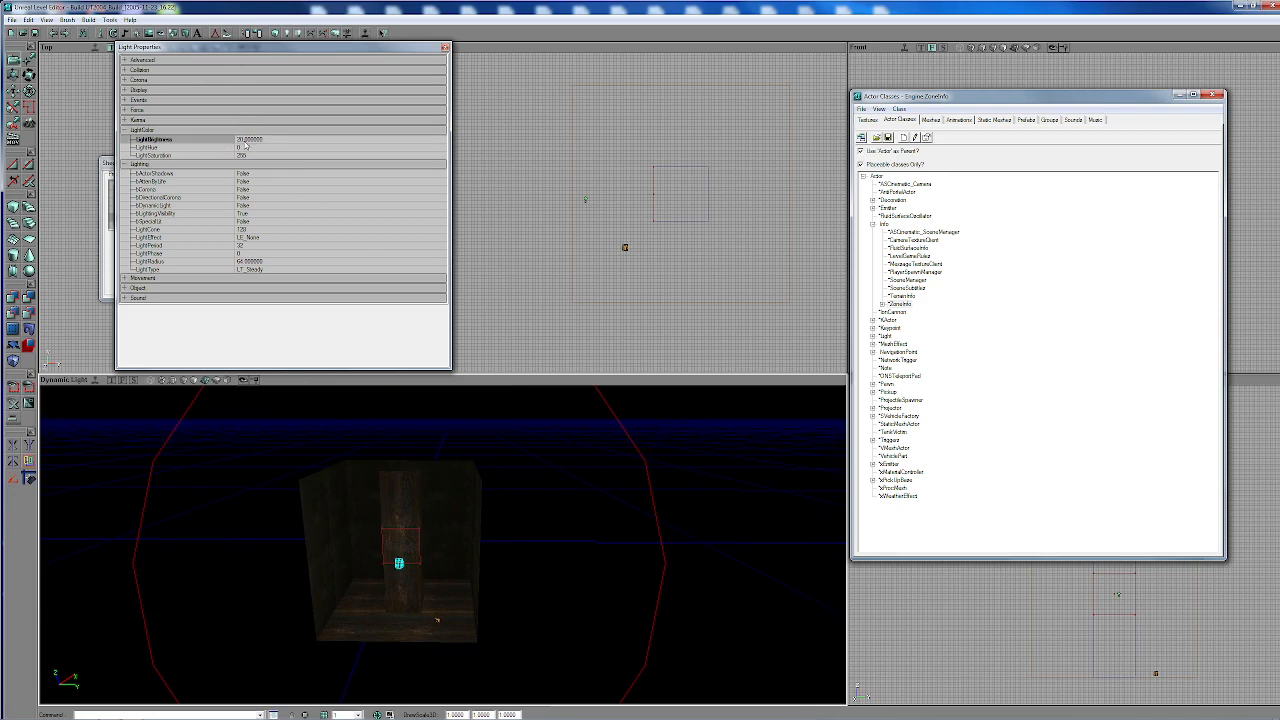
drag(495, 527, 460, 475)
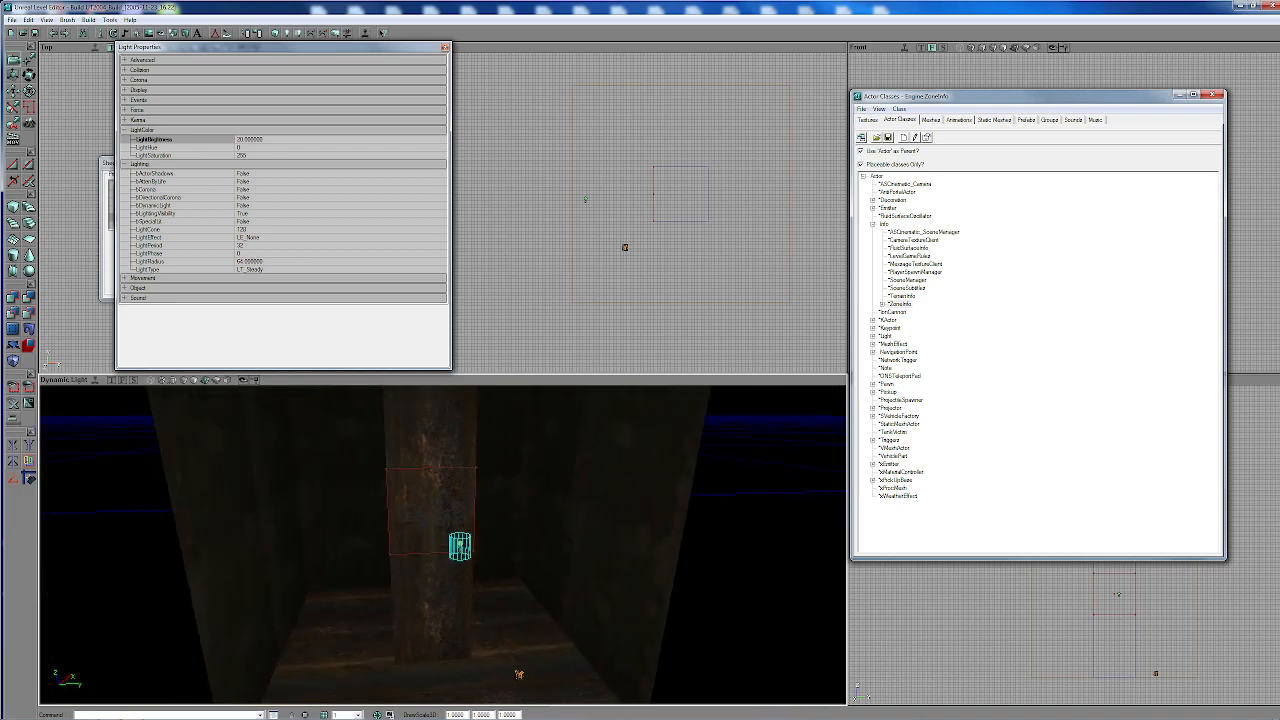
Step: Set the light's LightRadius to 20 and check its reach around the gun sheet
click(245, 262)
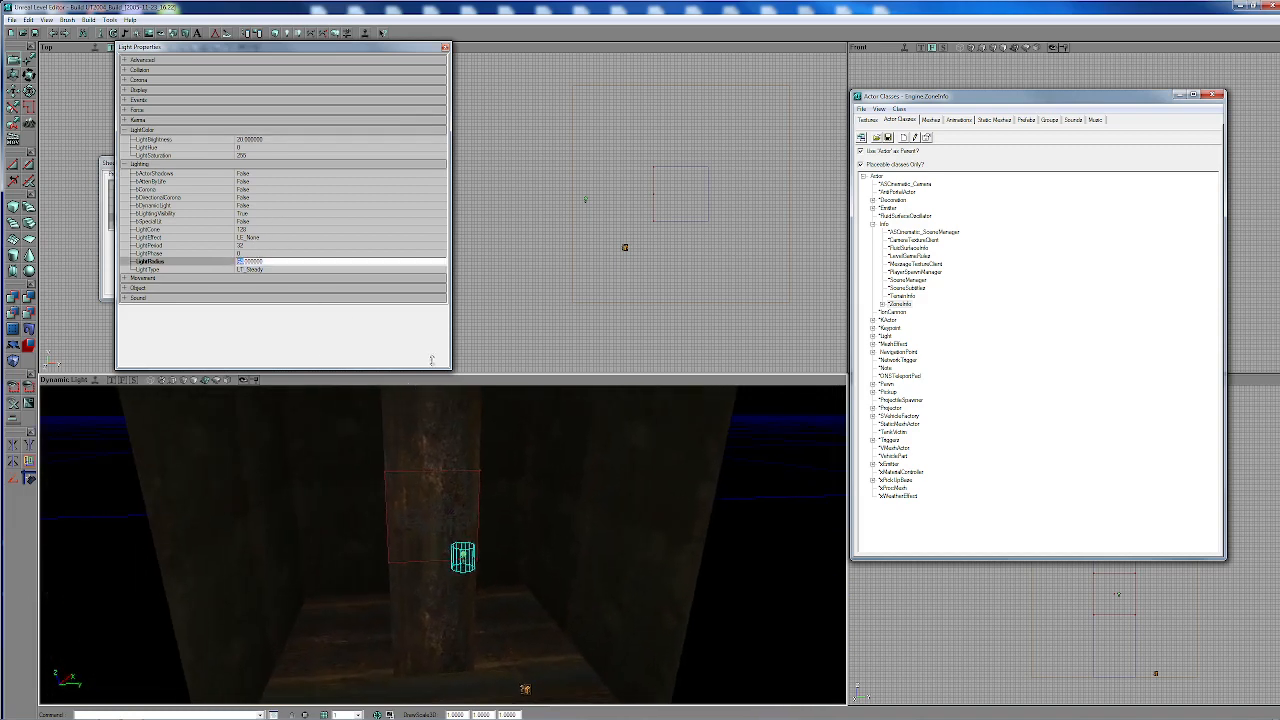
drag(622, 612, 589, 592)
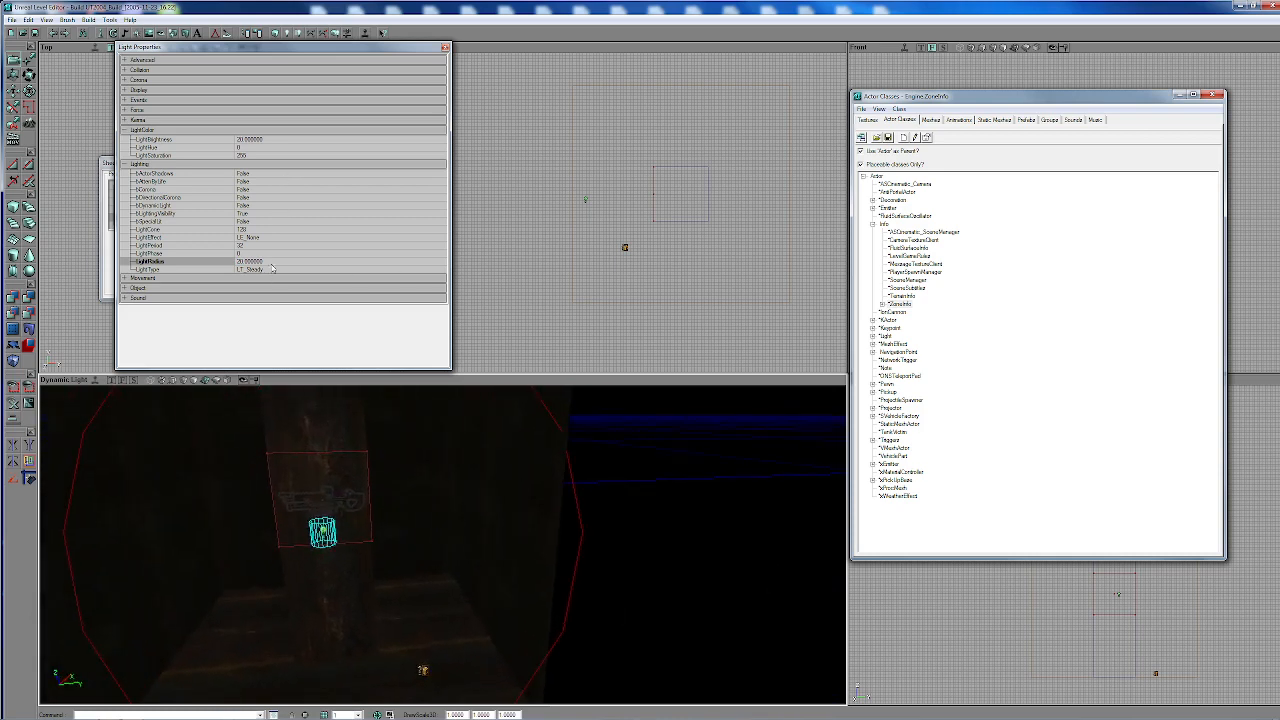
drag(340, 542, 272, 357)
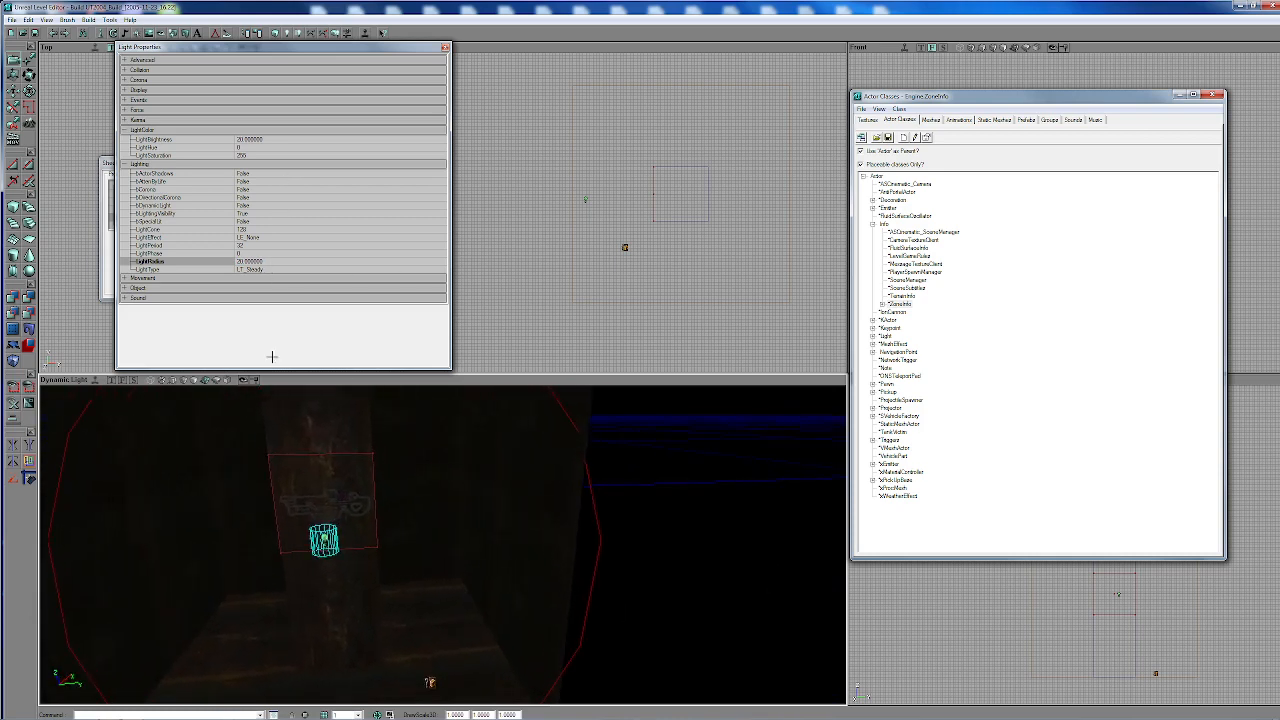
Step: Set the light's LightBrightness to 30 and rebuild only the level's lighting
click(242, 139)
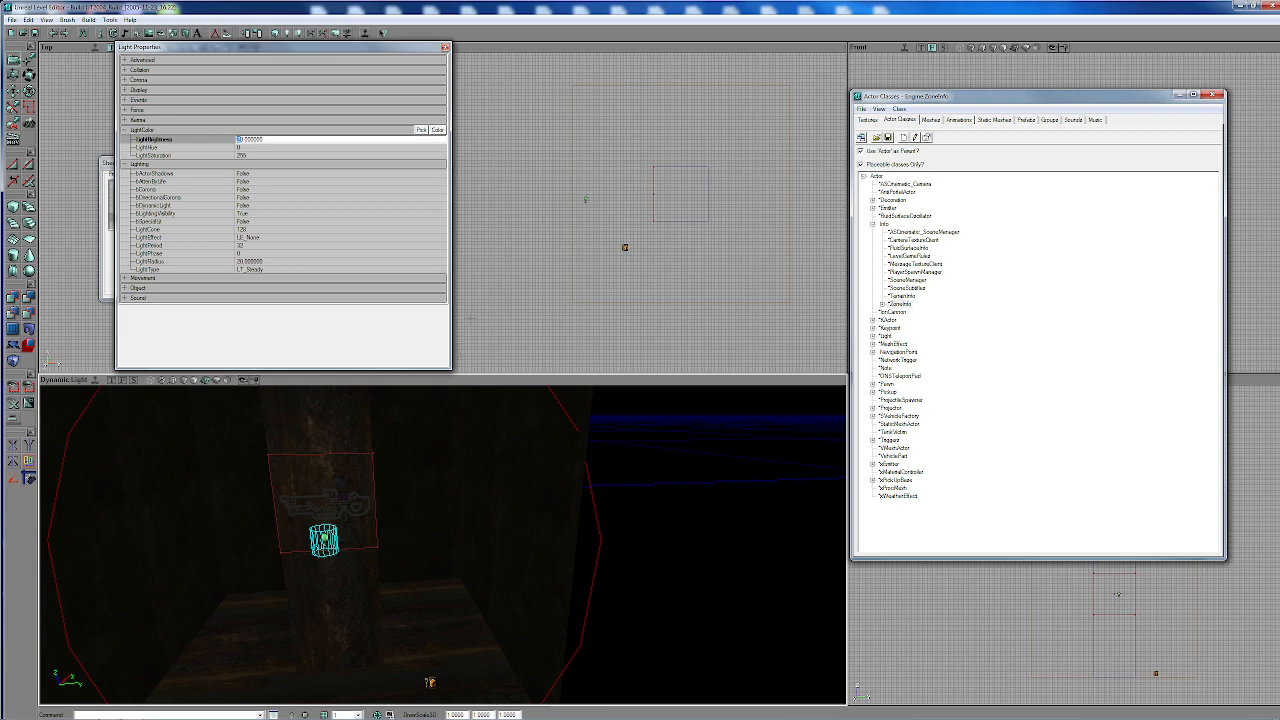
drag(547, 550, 501, 542)
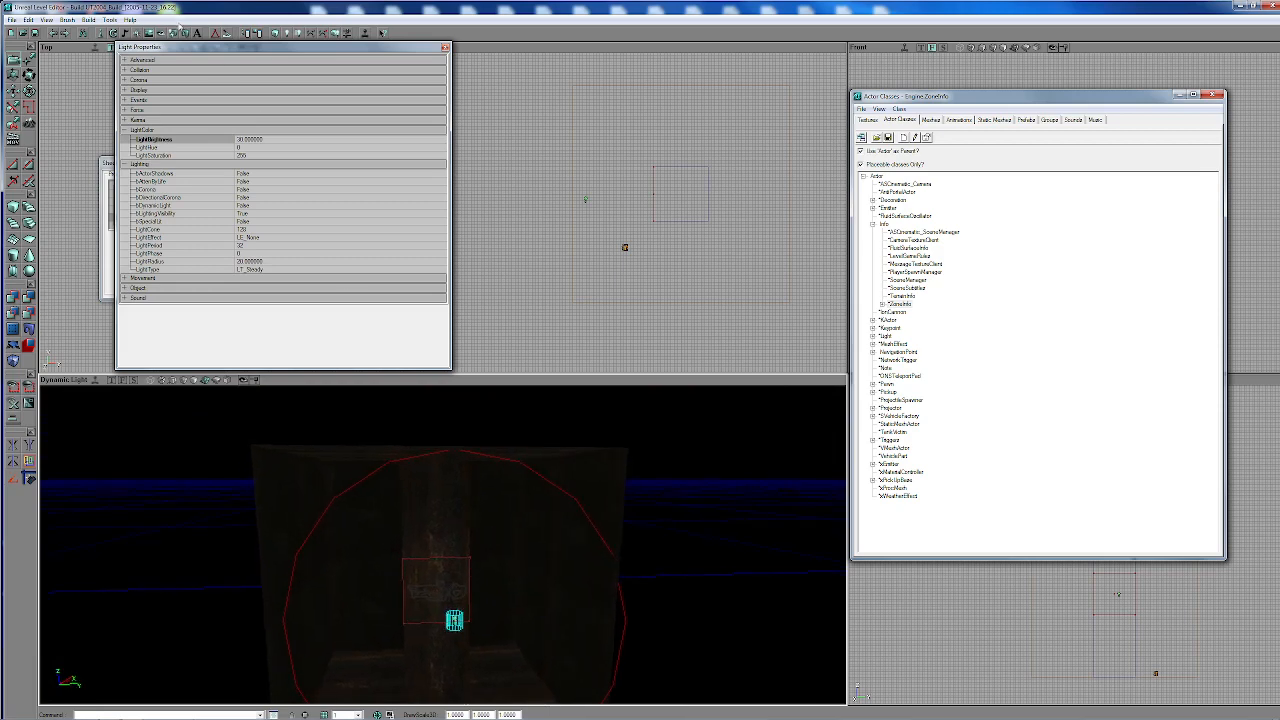
click(89, 20)
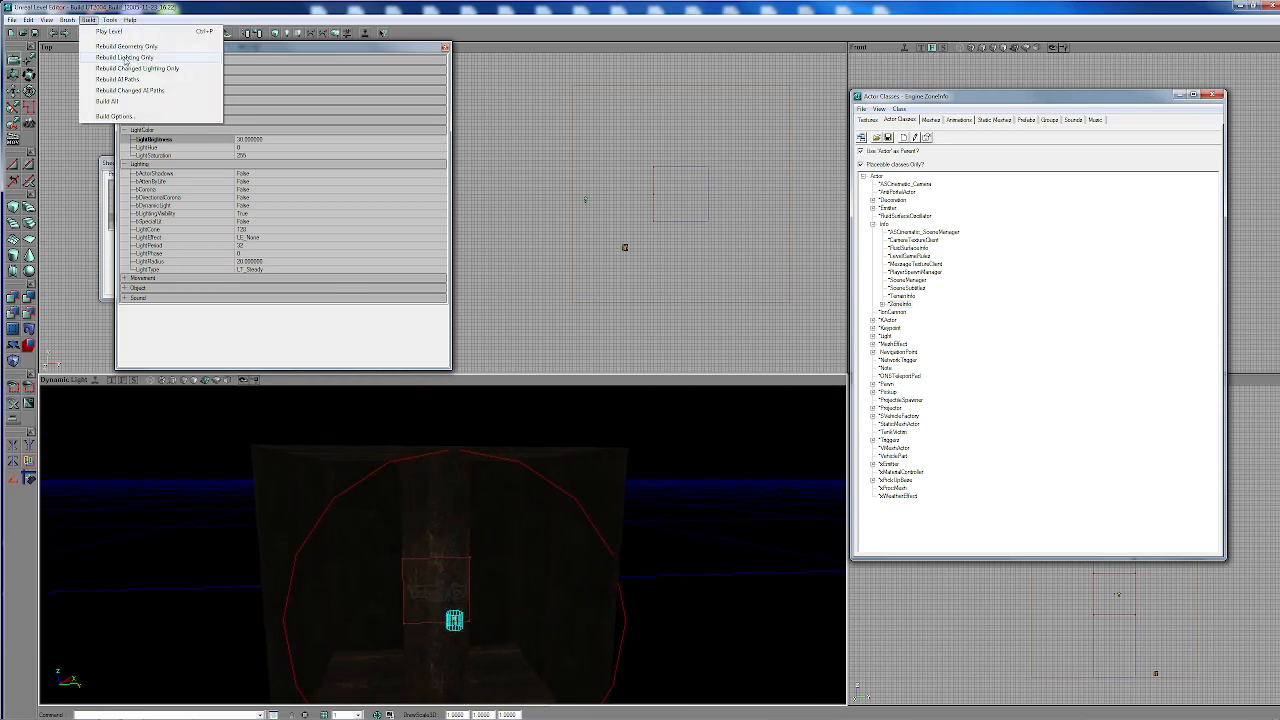
click(125, 58)
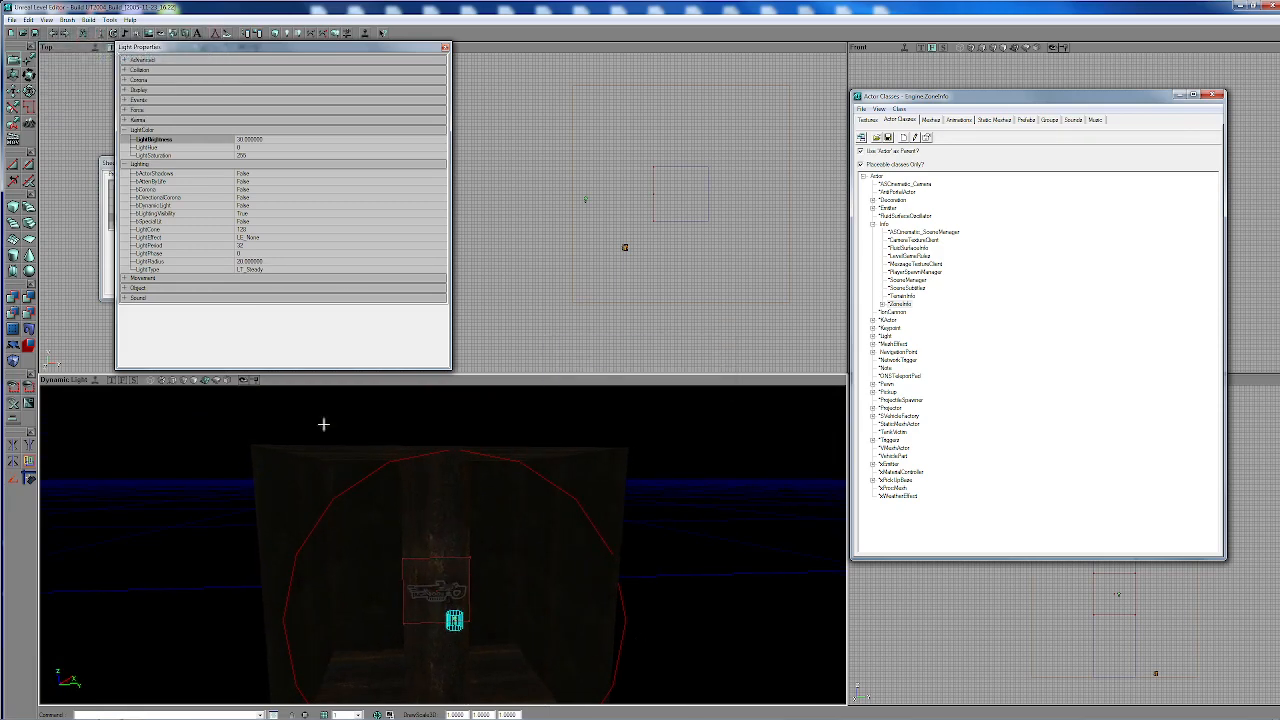
Step: Set the light's LightBrightness to 80 and check the illumination on the pillar
click(241, 141)
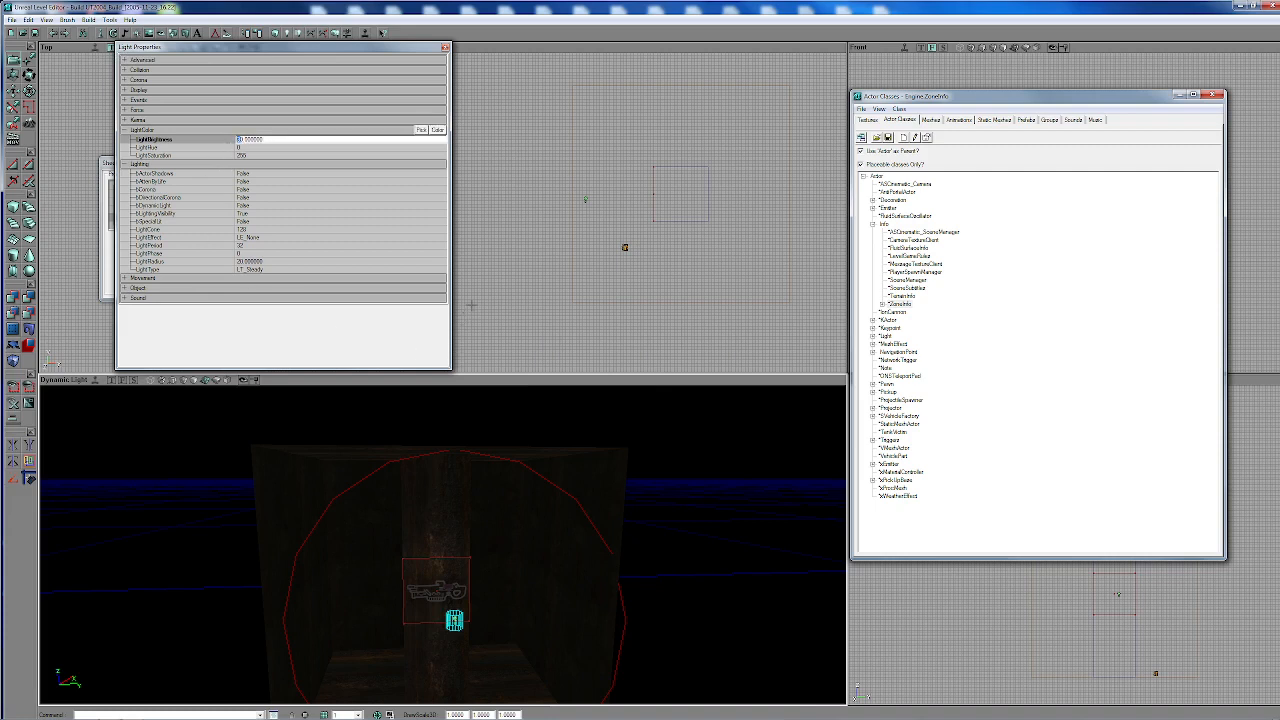
drag(519, 596, 464, 576)
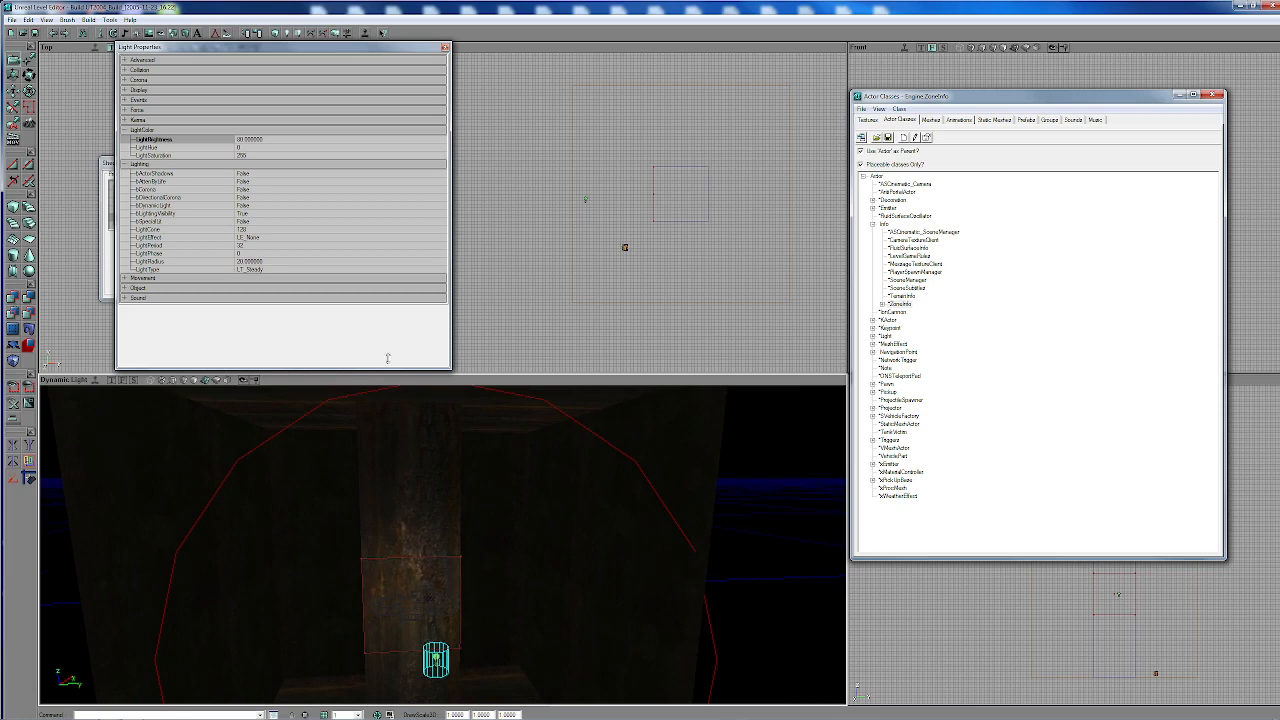
Step: Switch the perspective view's actor display to Full Actor View and look at the gun sheet up close
right_click(487, 380)
mouse_move(521, 400)
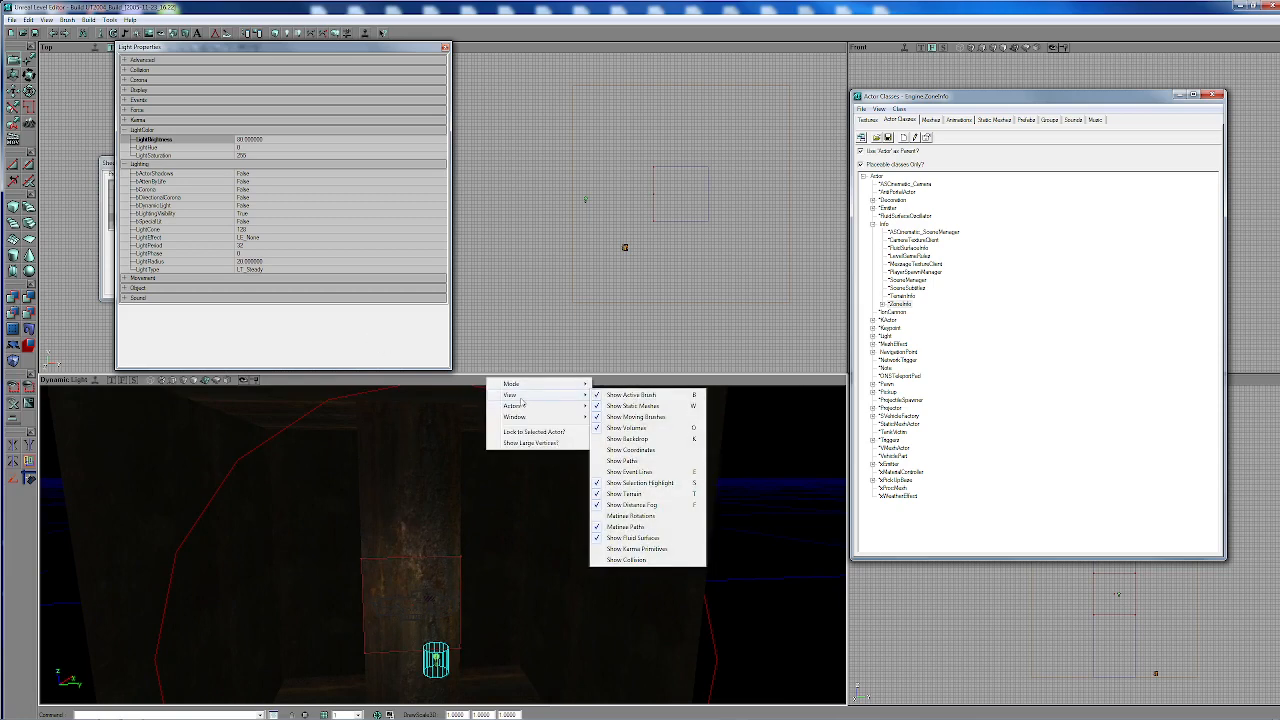
click(628, 407)
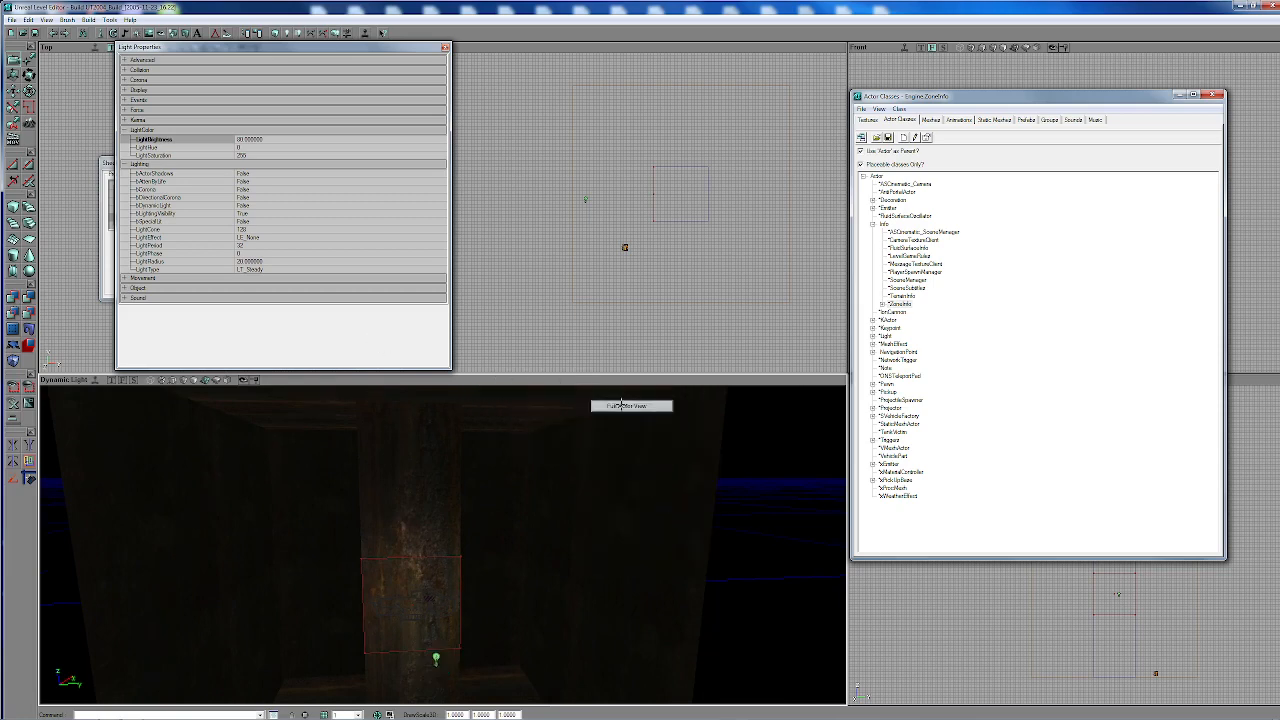
right_drag(462, 590, 440, 640)
drag(462, 590, 462, 540)
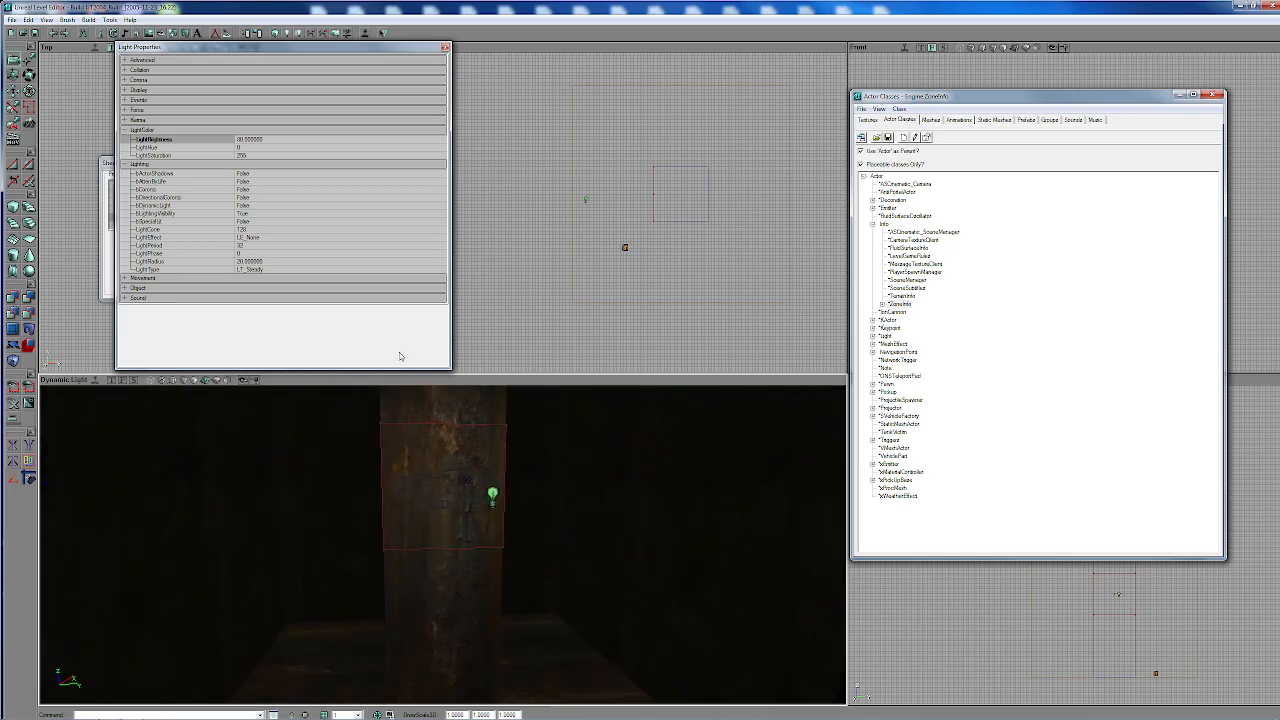
Step: Rebuild only the level's geometry and inspect the gun texture on the pillar
click(90, 20)
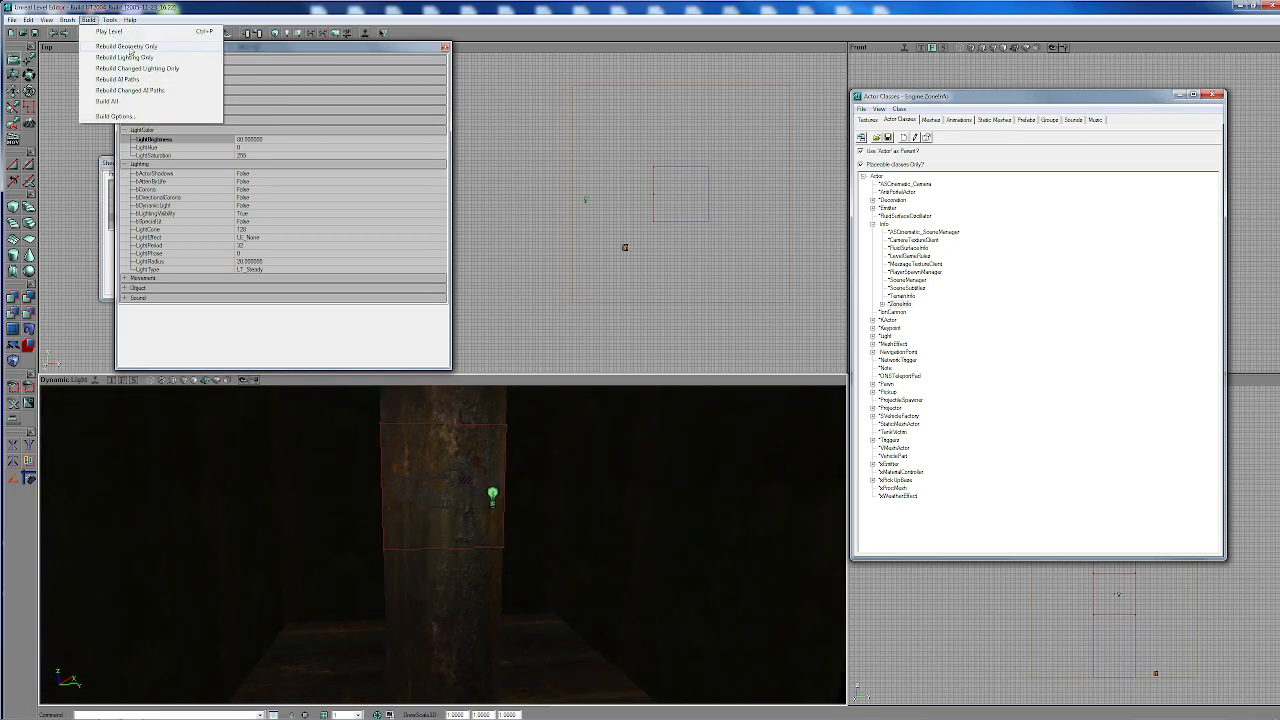
click(128, 49)
drag(473, 567, 469, 511)
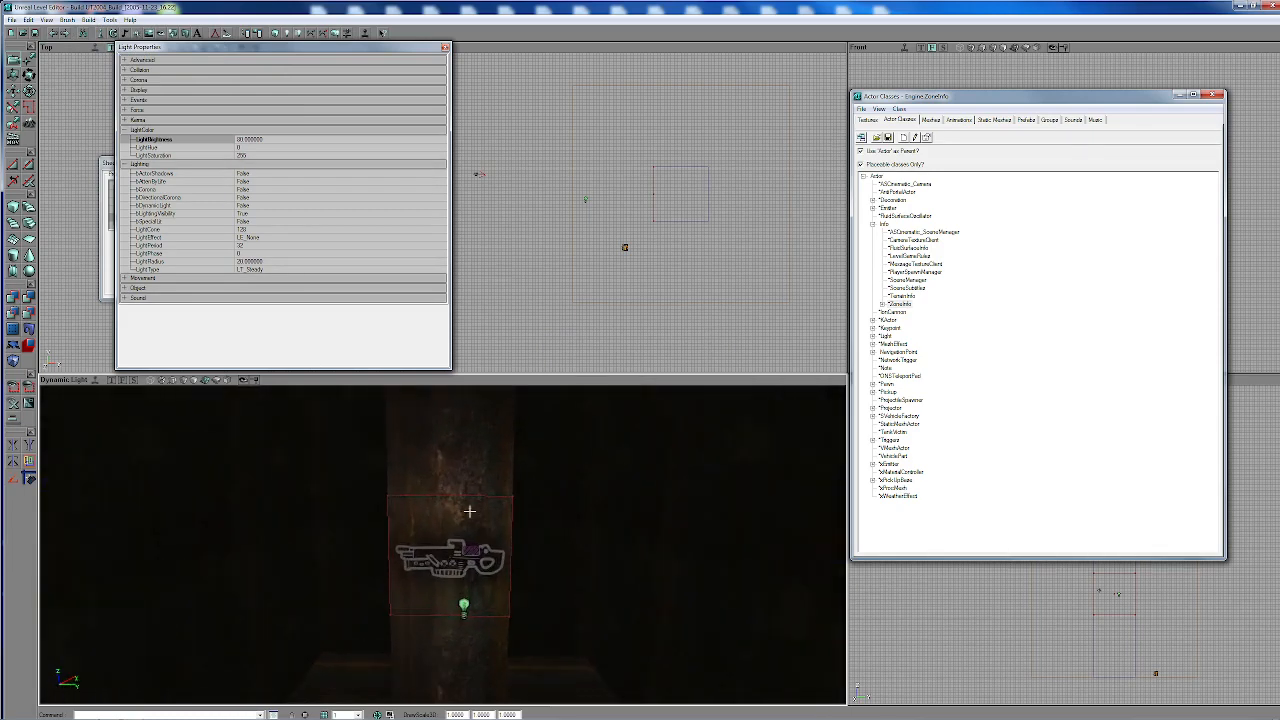
drag(488, 568, 449, 590)
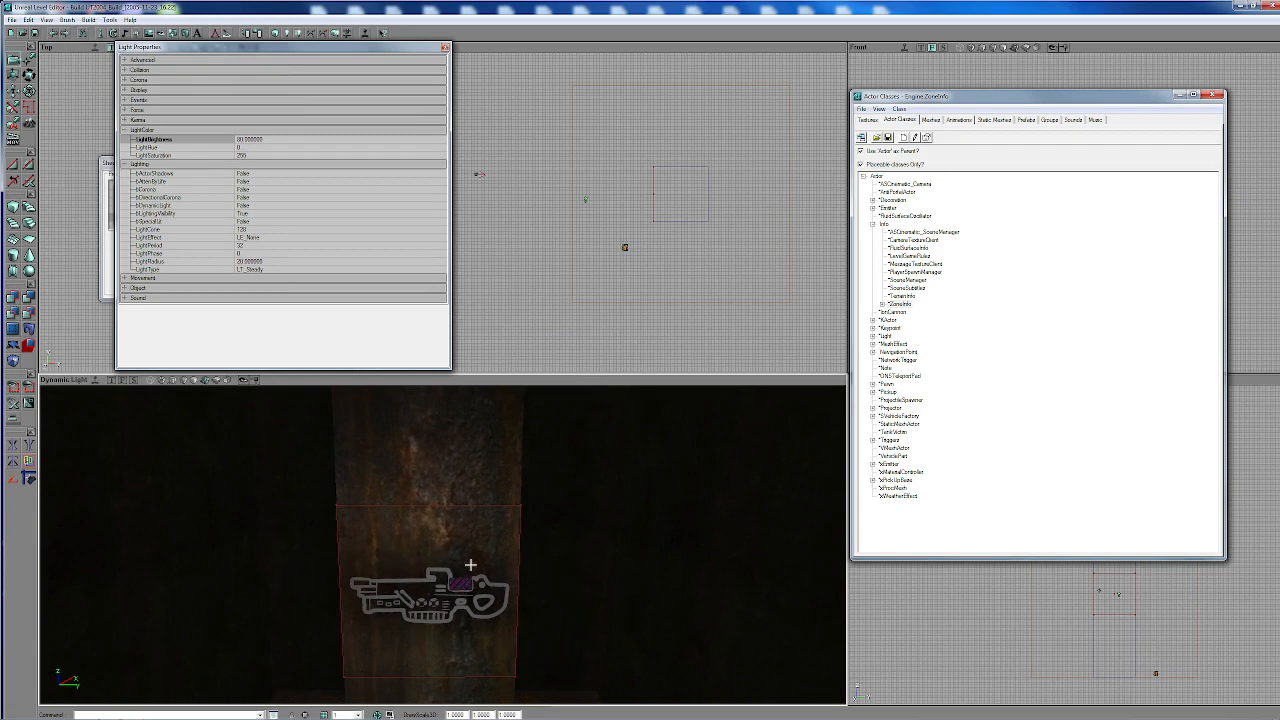
drag(470, 565, 470, 632)
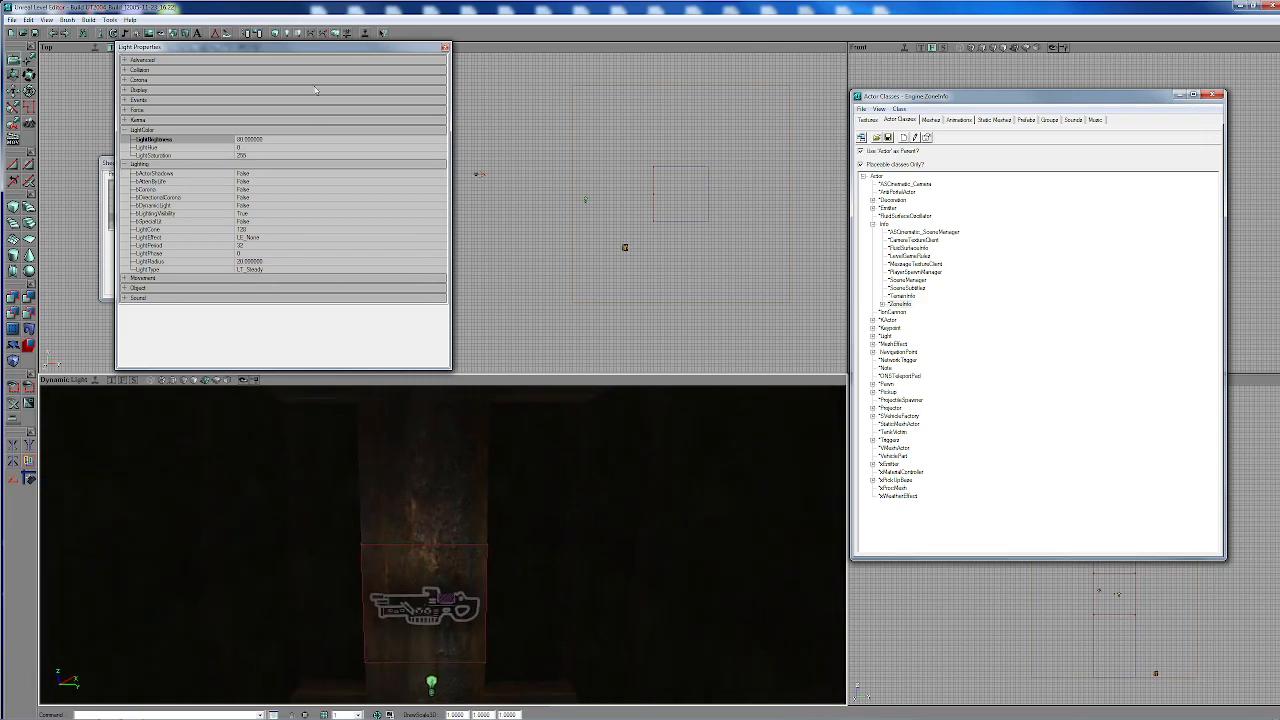
Step: Review the flags in the gun sheet's surface properties, close them and deselect the surface
click(435, 605)
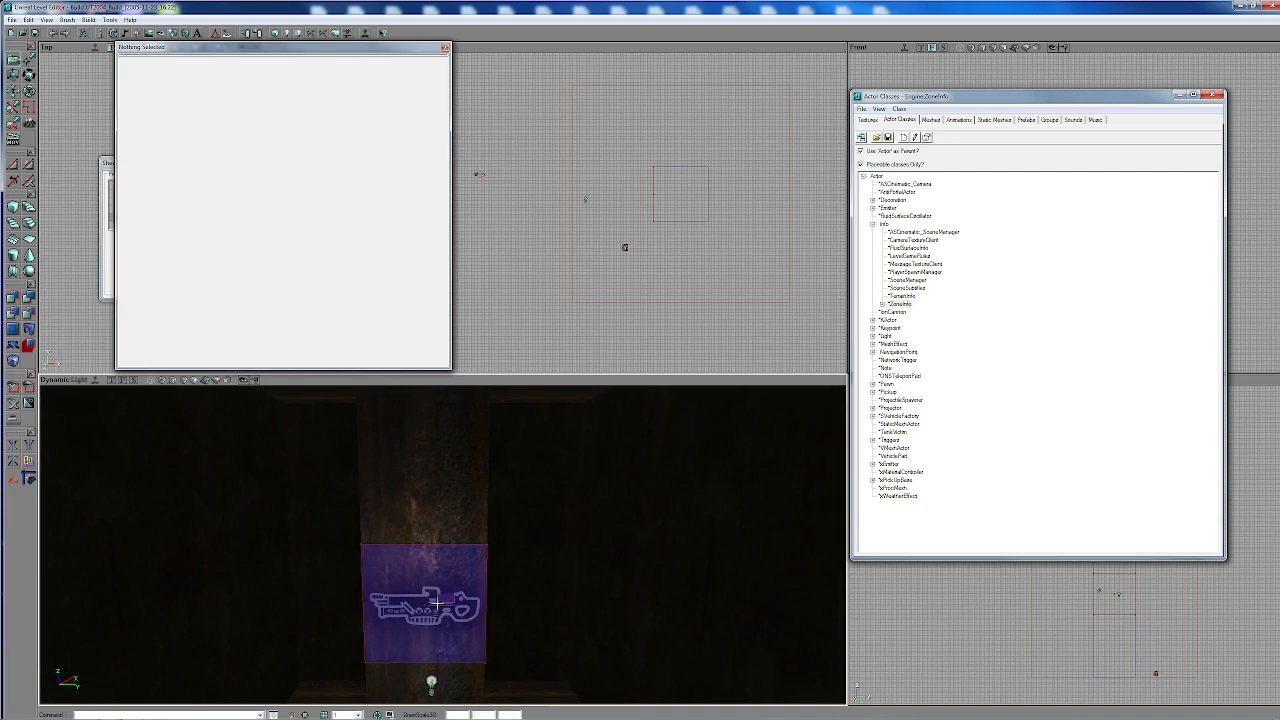
right_click(437, 605)
click(520, 425)
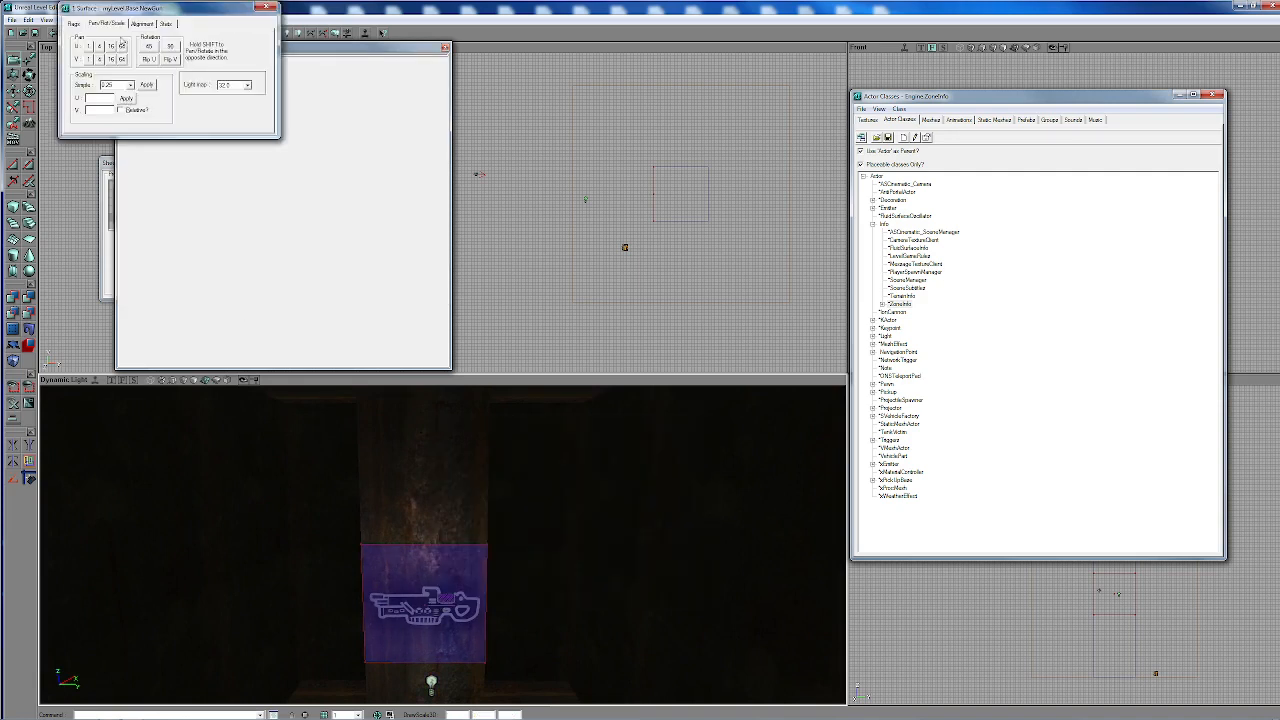
click(74, 26)
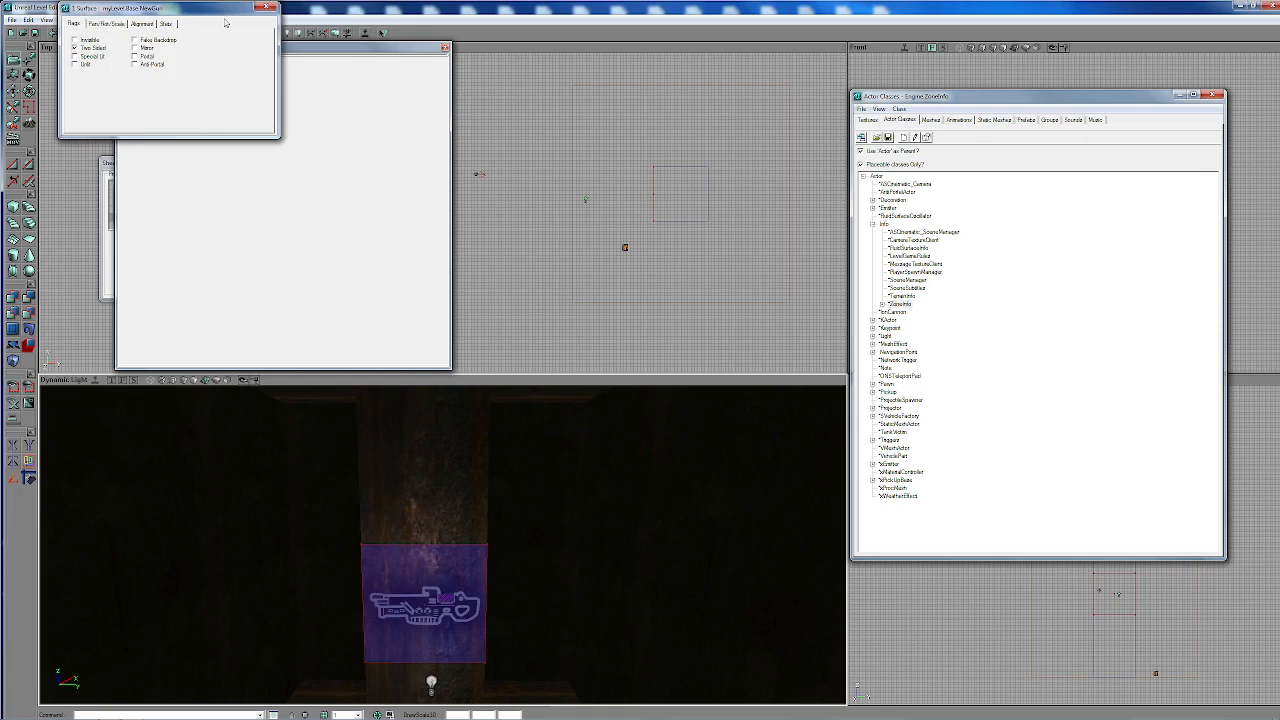
click(264, 8)
drag(460, 618, 480, 600)
click(436, 471)
click(435, 476)
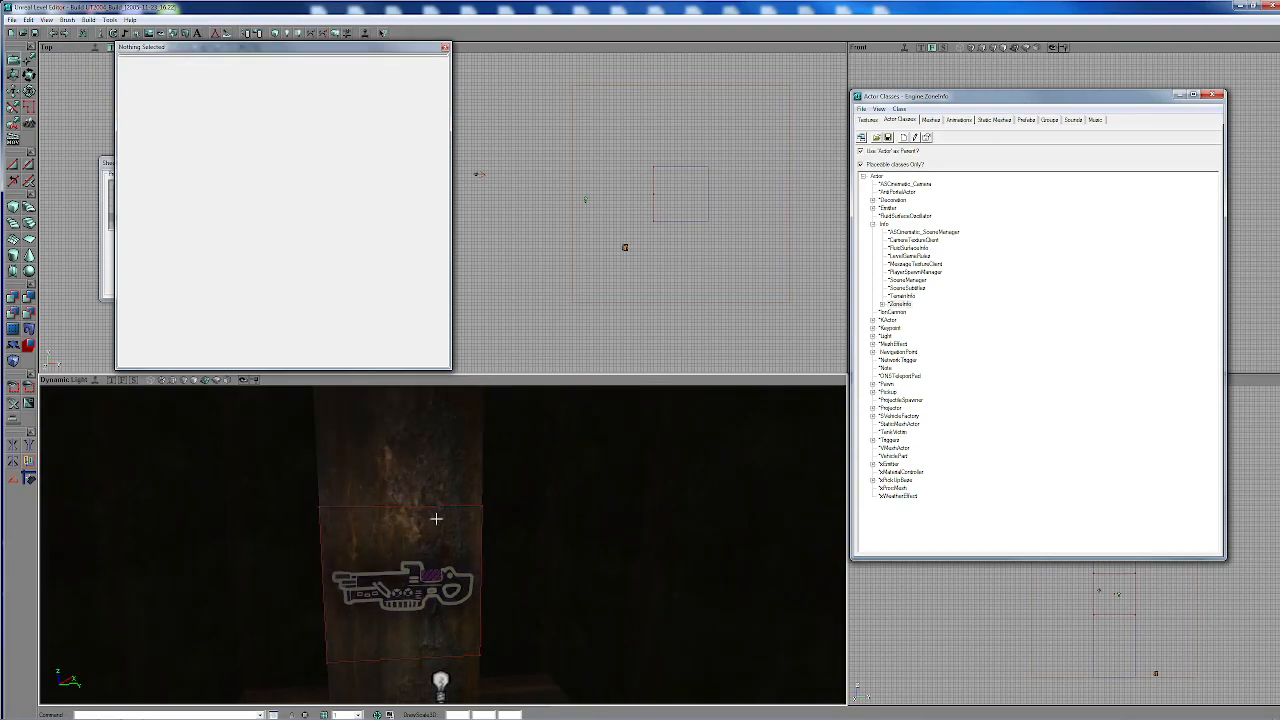
drag(637, 250, 637, 165)
drag(598, 250, 598, 216)
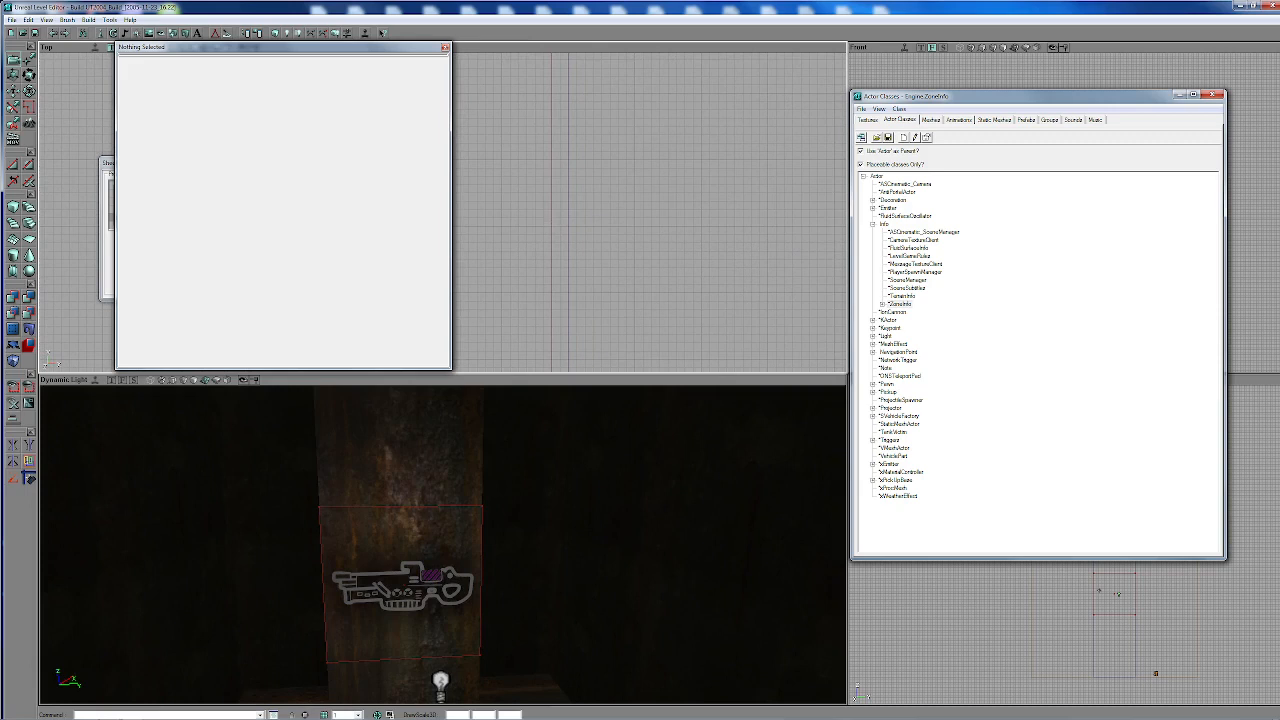
Step: Convert the gun sheet brush into a static mesh named NewGun in the package myLevel
click(551, 250)
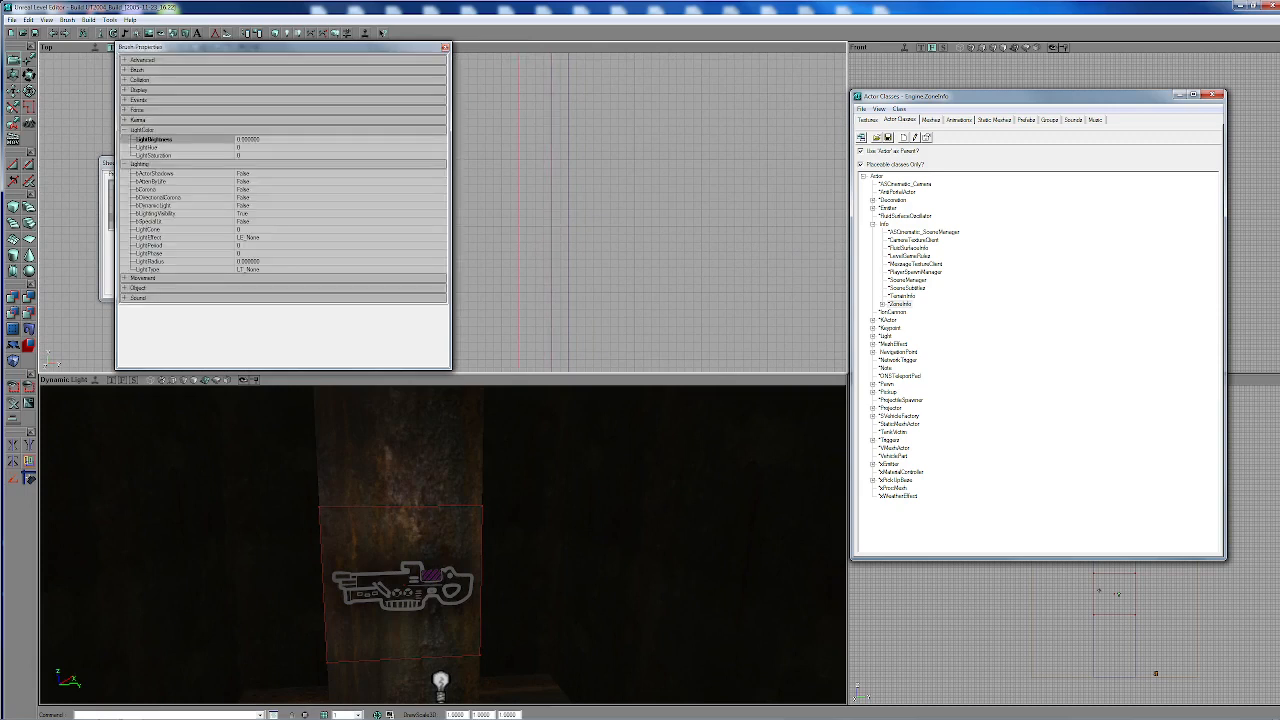
right_click(550, 226)
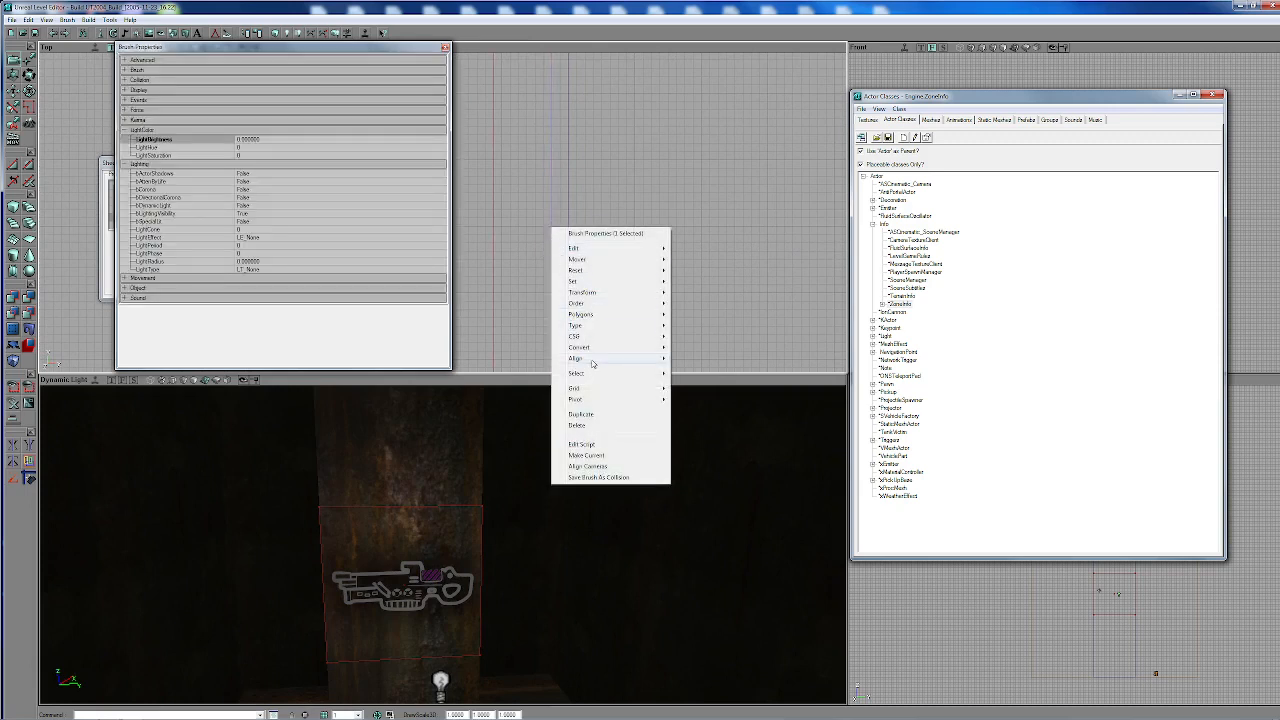
mouse_move(608, 346)
click(705, 346)
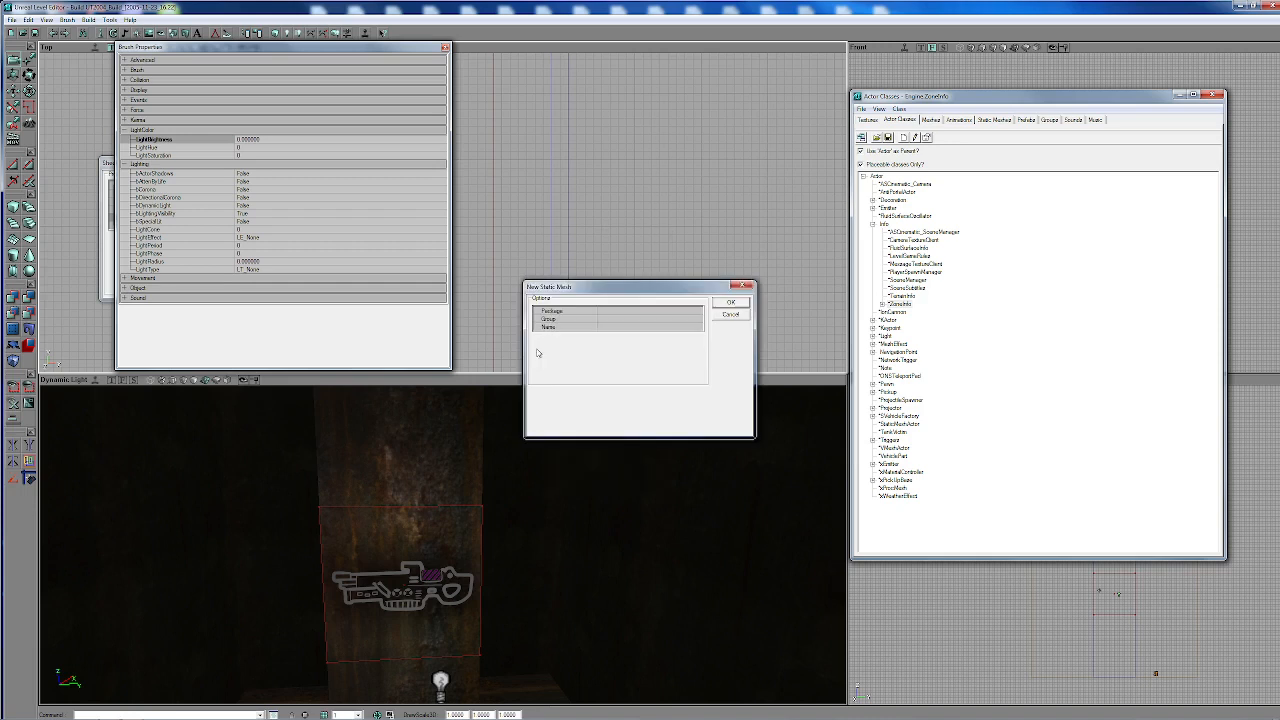
click(596, 310)
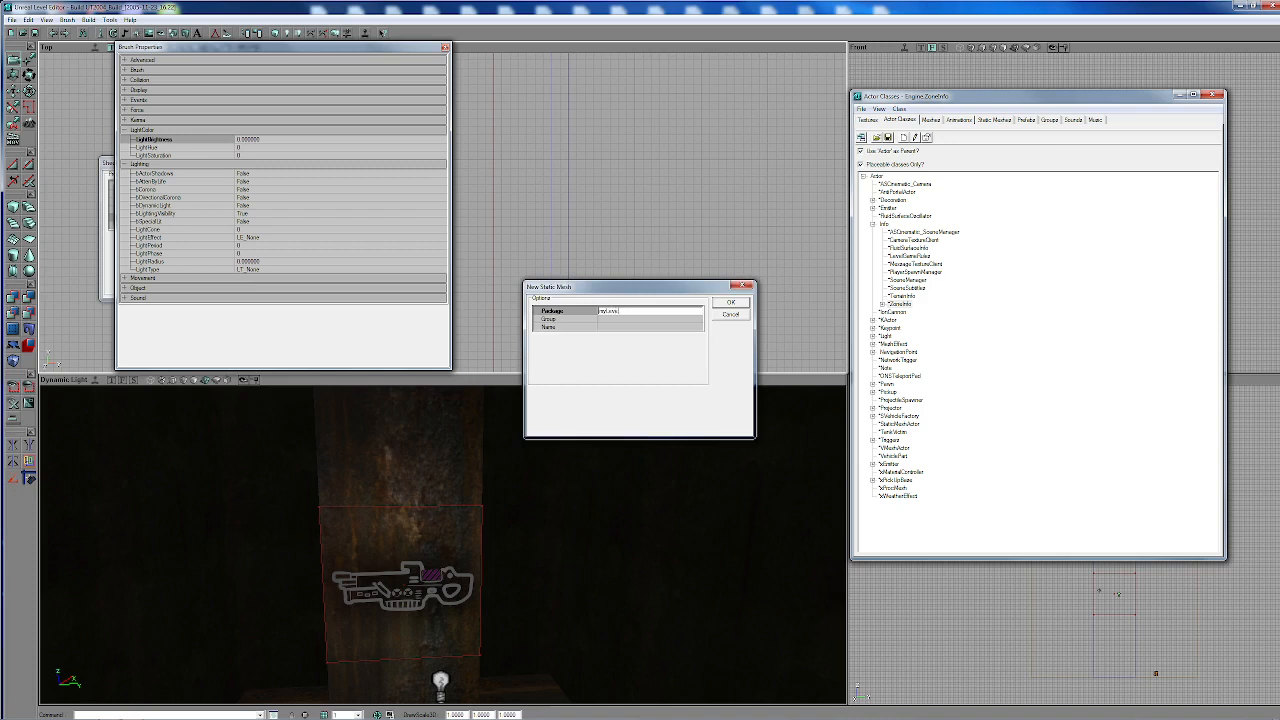
click(636, 326)
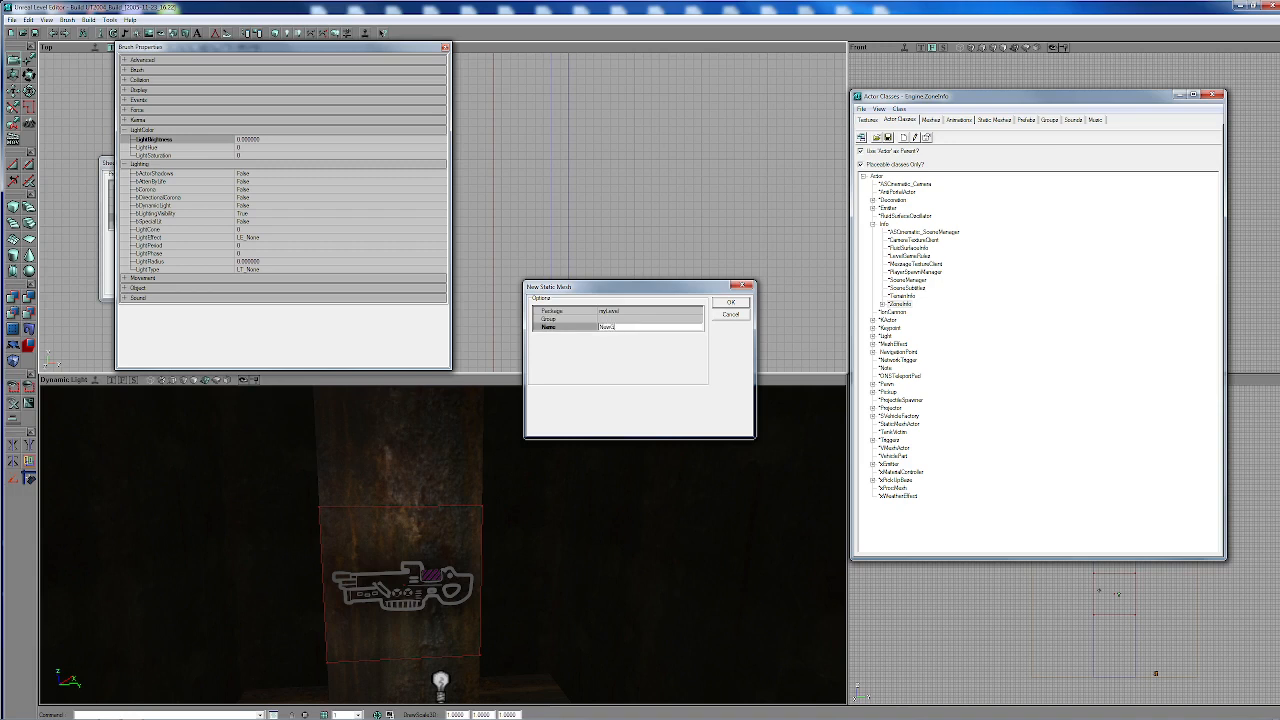
click(731, 303)
Step: Place the NewGun static mesh from the myLevel package in the level and shift it in front of the pillar, above the sheet
click(997, 121)
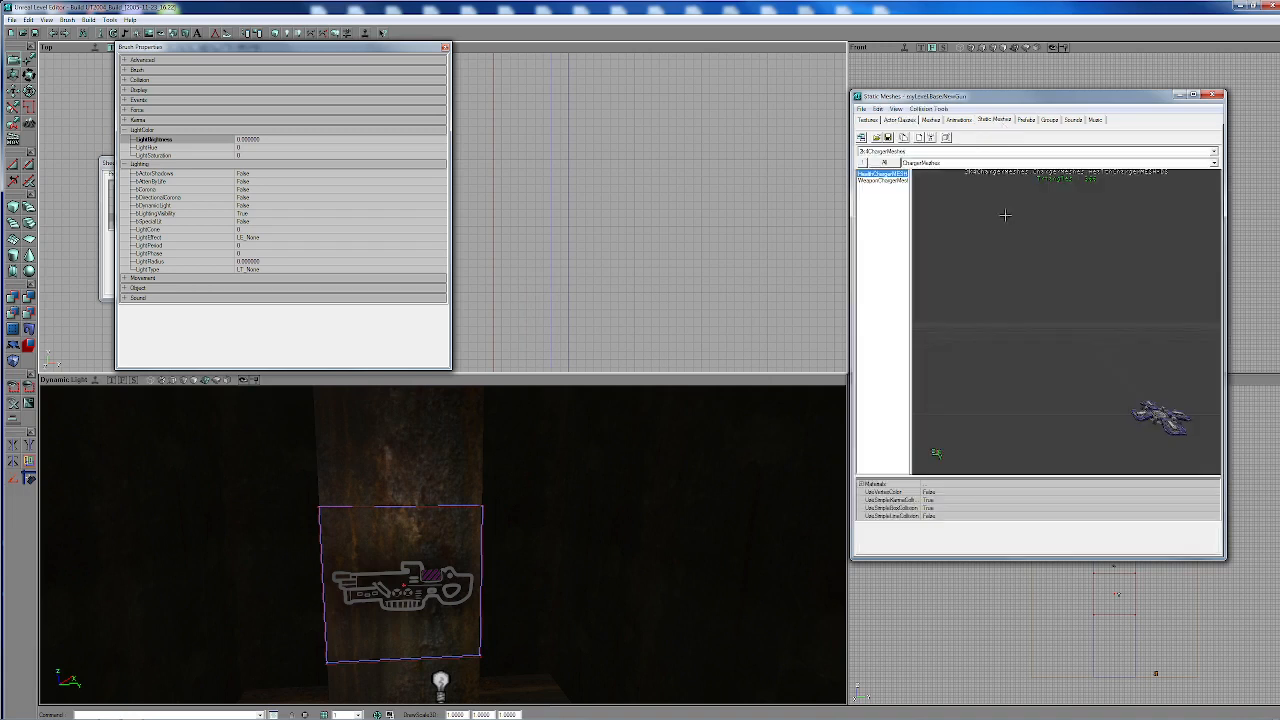
click(1215, 152)
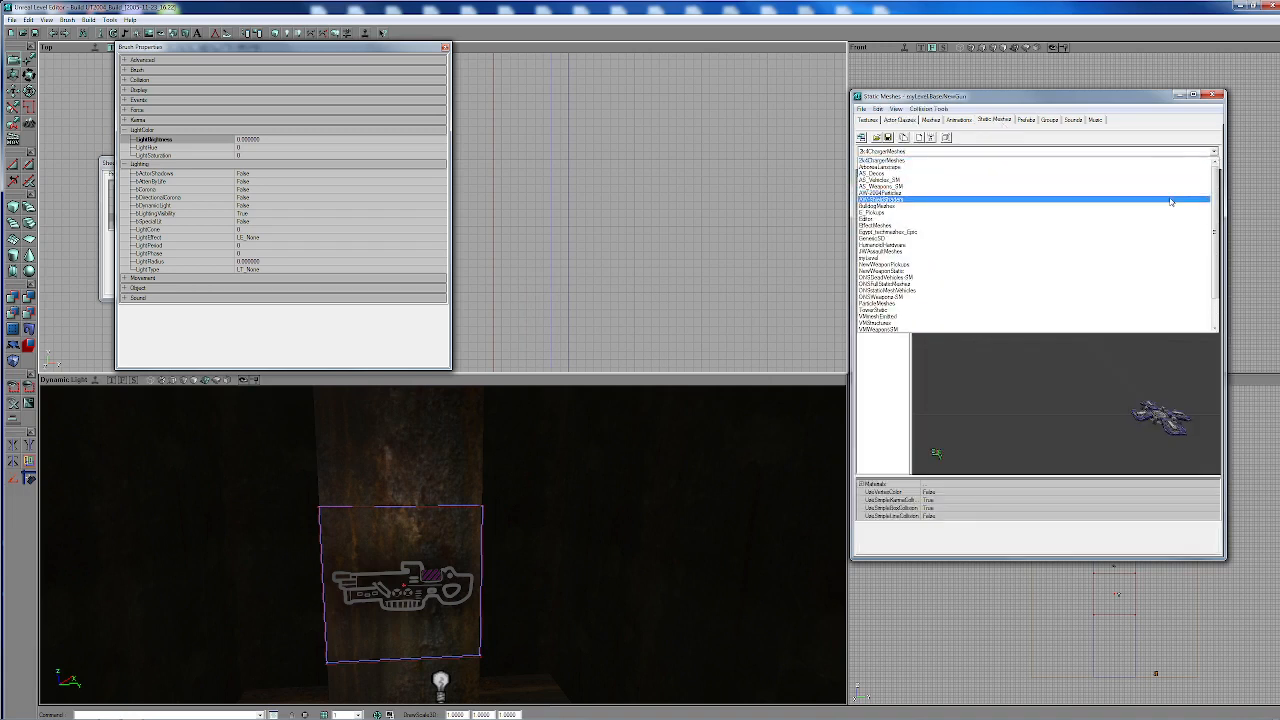
click(1124, 258)
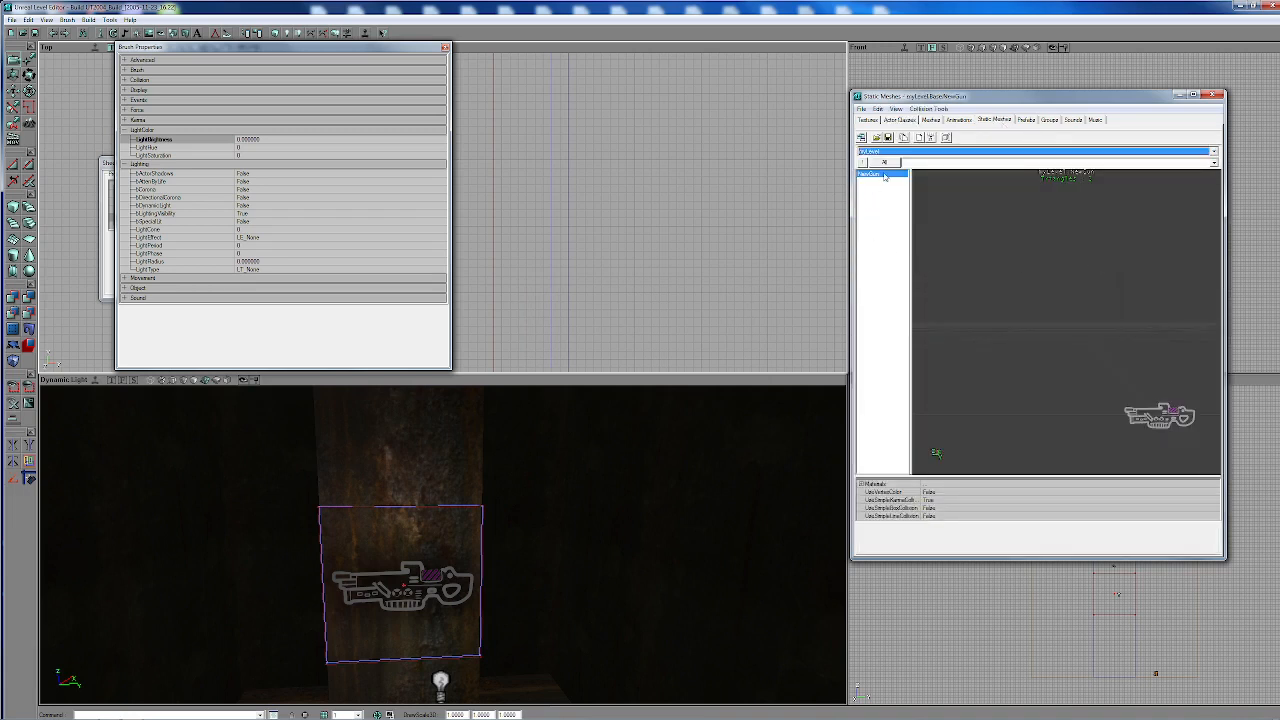
click(929, 141)
mouse_move(508, 465)
mouse_down()
mouse_move(508, 560)
mouse_move(506, 461)
mouse_up()
click(494, 449)
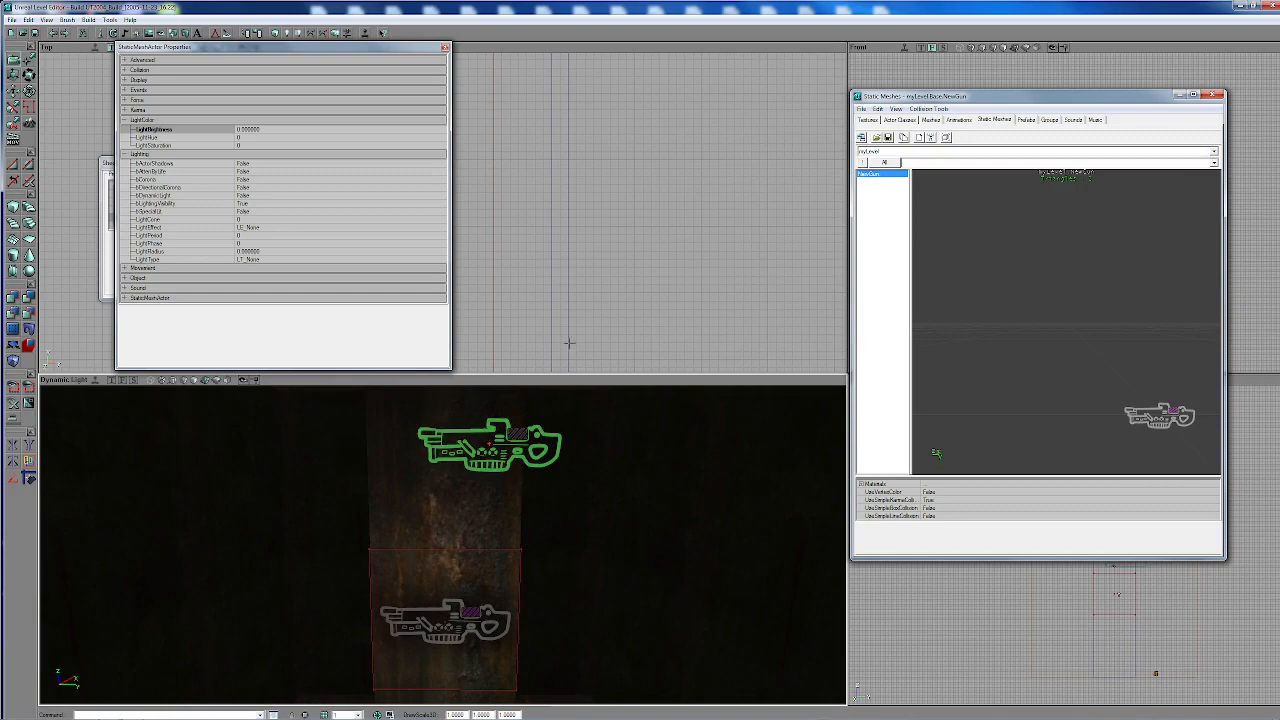
mouse_move(569, 343)
mouse_down()
mouse_move(530, 335)
mouse_move(600, 280)
mouse_move(590, 230)
mouse_move(606, 215)
mouse_move(569, 241)
mouse_up()
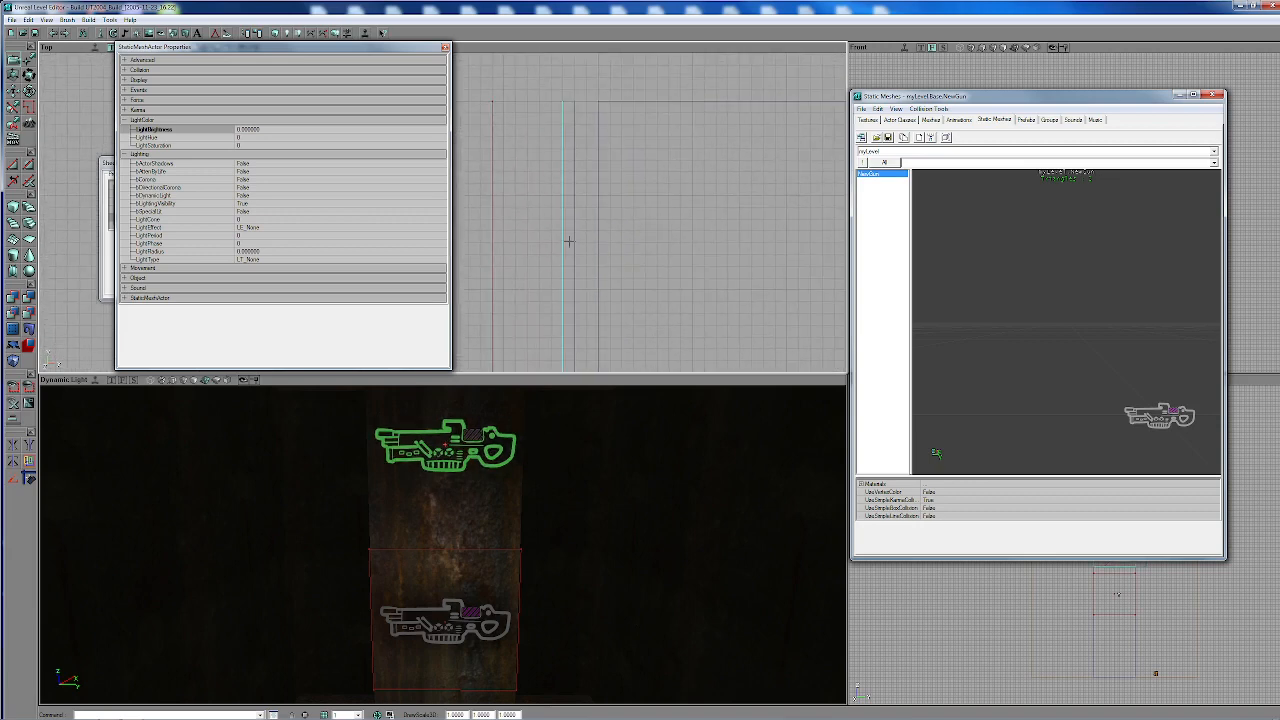
Step: Delete the original gun sheet brush from the front of the pillar
click(573, 237)
drag(556, 507, 497, 577)
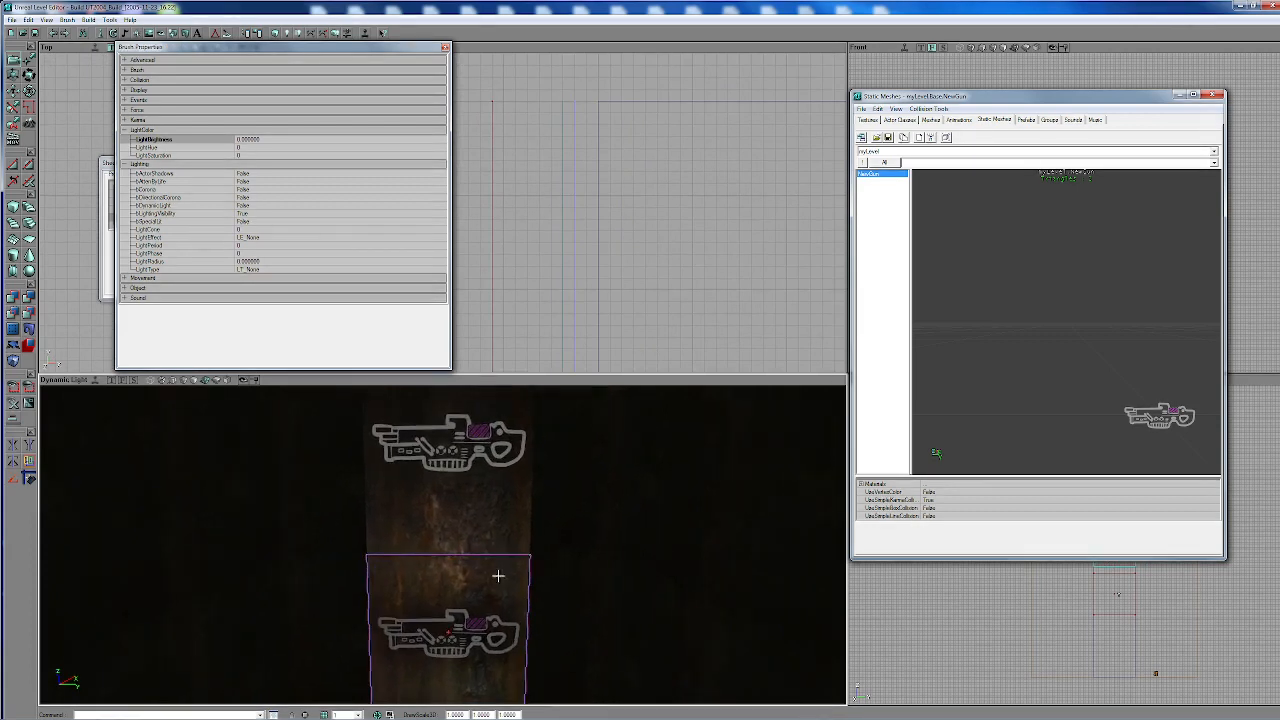
click(565, 452)
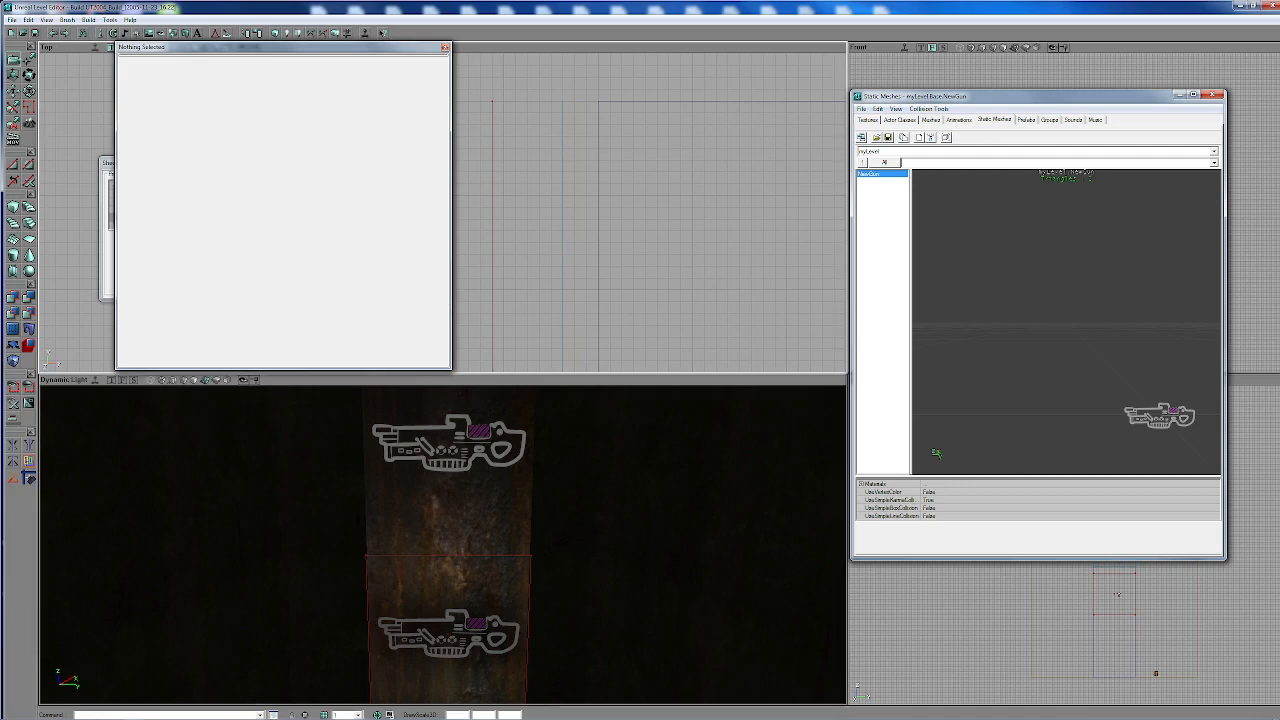
Step: Move the NewGun mesh closer to the pillar and down to the height of the original gun sheet
click(562, 258)
ctrl+drag(586, 258, 574, 270)
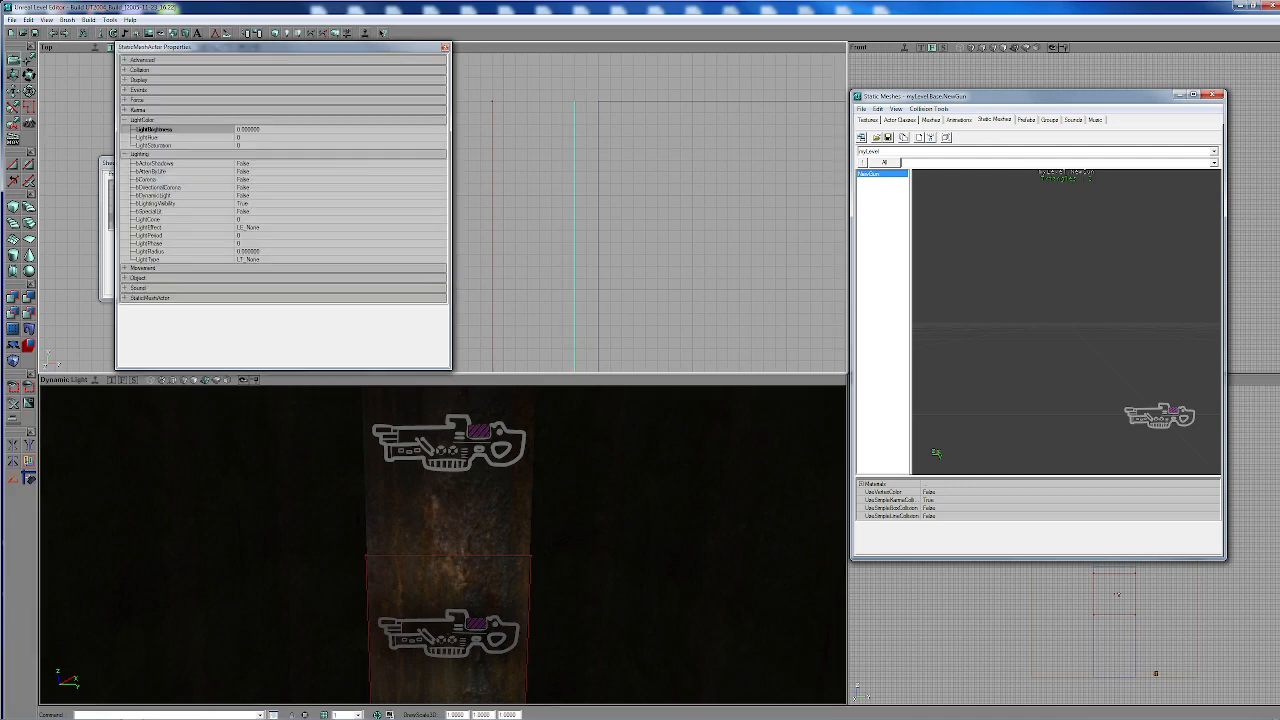
drag(520, 542, 520, 650)
ctrl+drag(460, 475, 460, 570)
drag(520, 534, 520, 480)
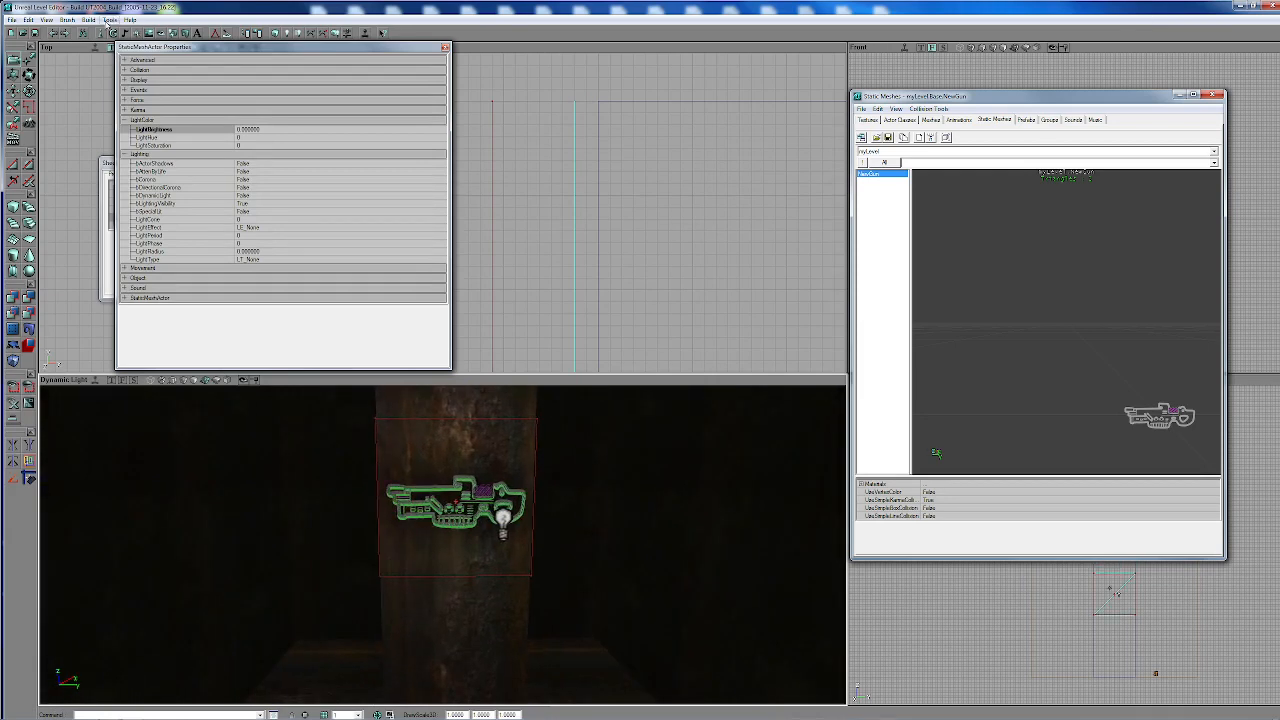
Step: Rebuild the level's geometry and lighting, and inspect the gun mesh on the pillar
click(89, 20)
click(120, 50)
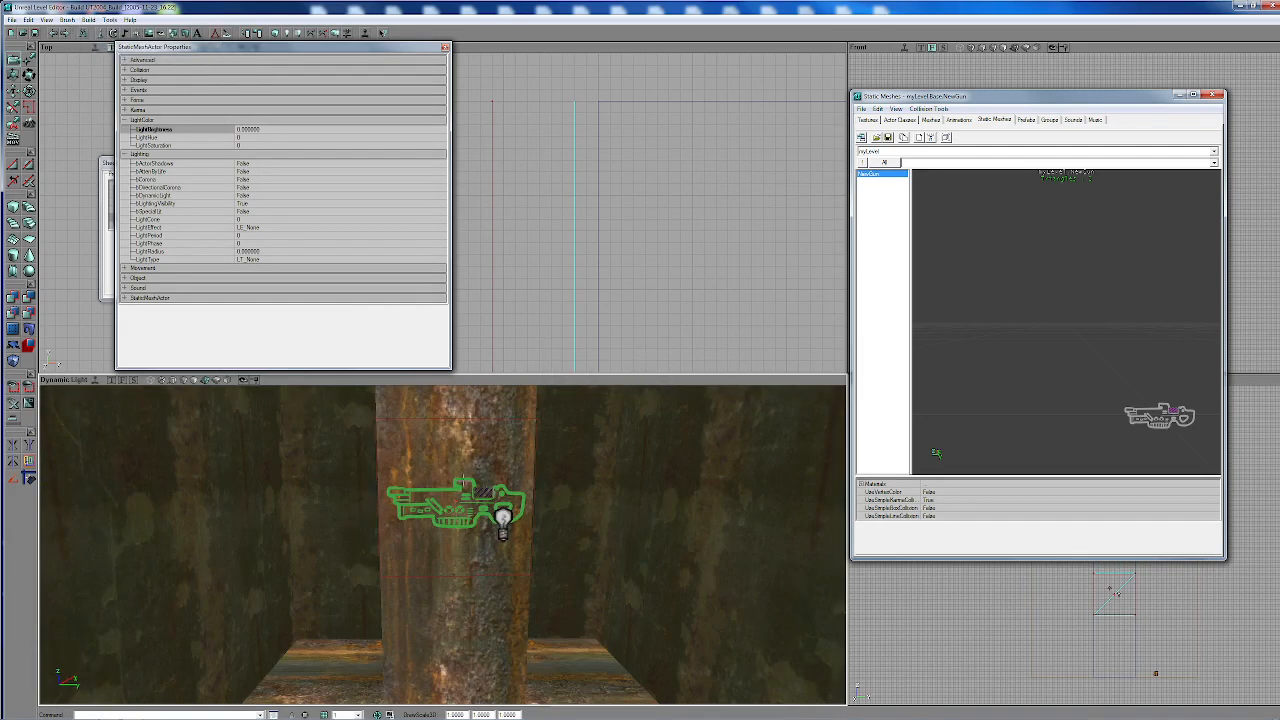
click(89, 20)
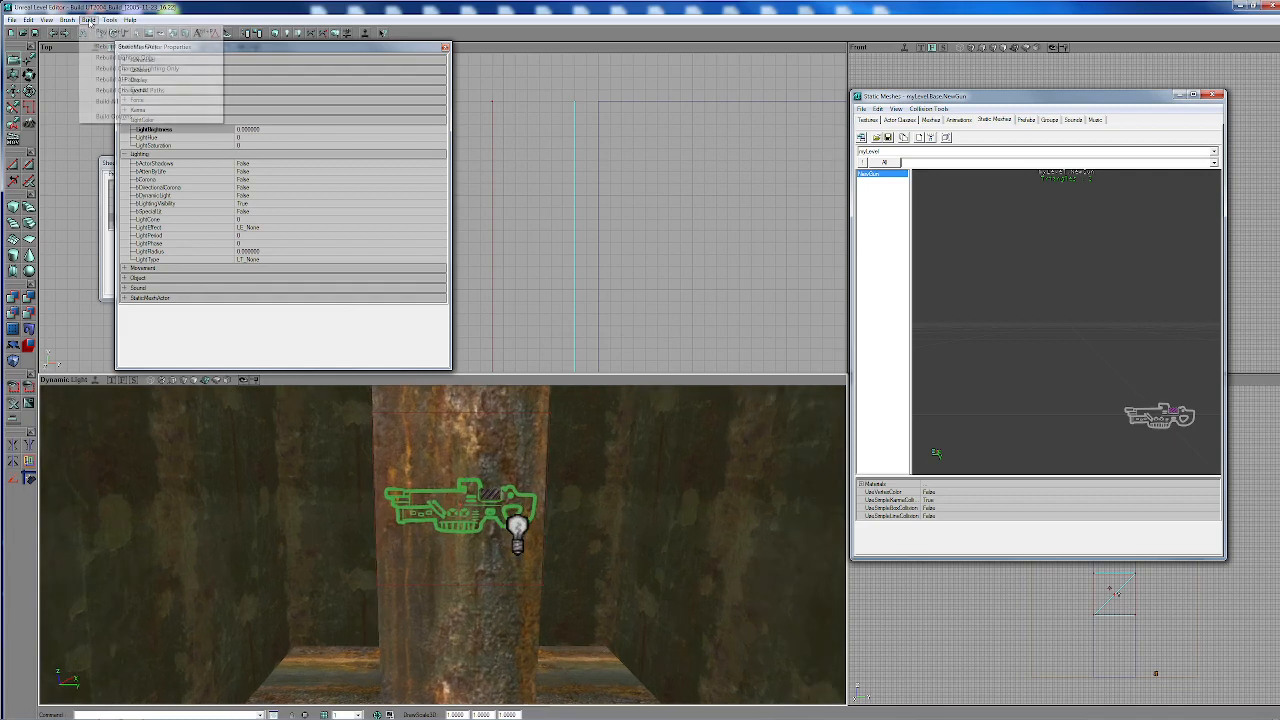
click(118, 52)
drag(491, 510, 462, 436)
click(462, 514)
key(shift+n)
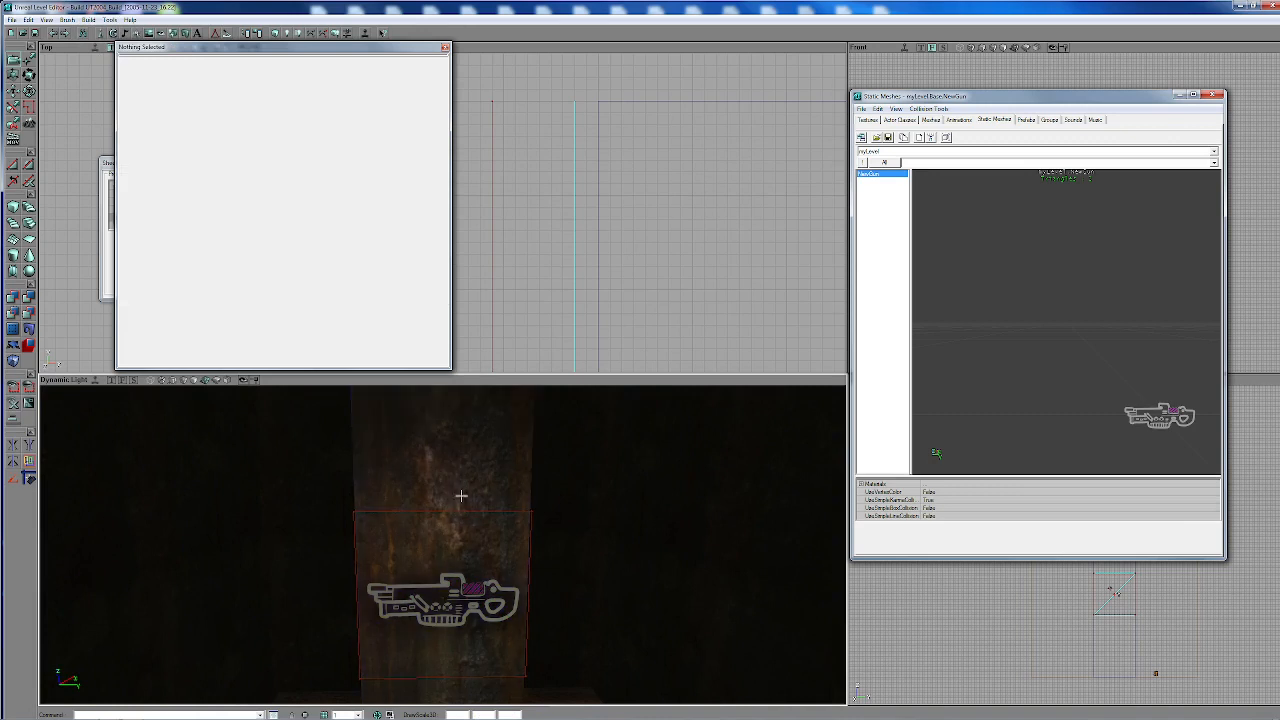
mouse_move(461, 497)
mouse_down()
mouse_move(462, 560)
mouse_move(474, 480)
mouse_up()
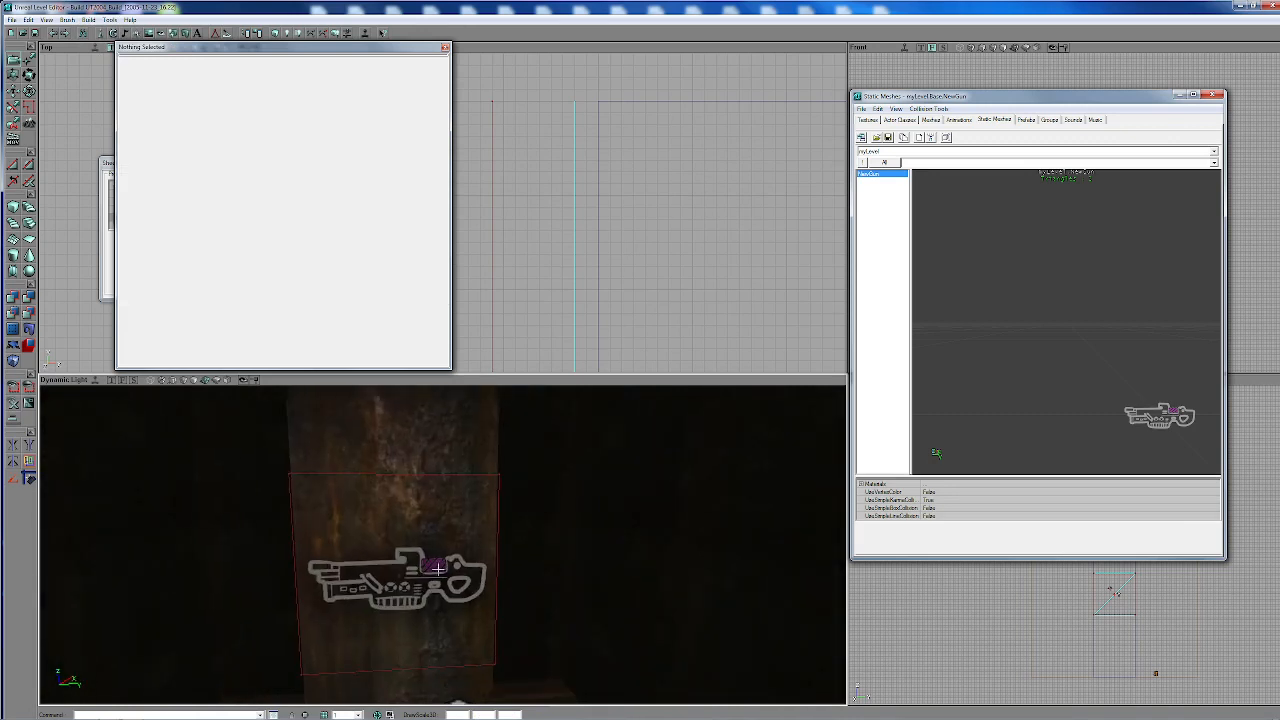
click(436, 572)
click(437, 466)
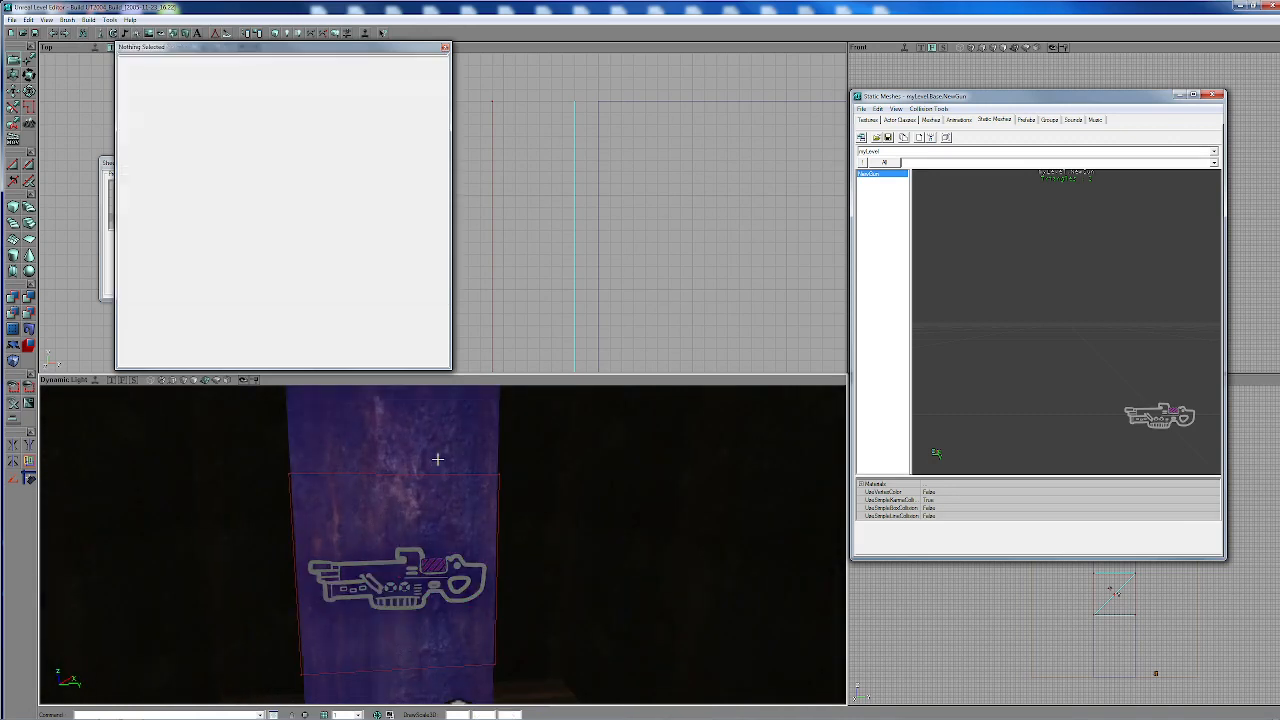
key(shift+n)
Step: Set bShadowCast to False in the gun mesh's Display properties
mouse_move(418, 572)
mouse_down()
mouse_move(416, 560)
mouse_move(412, 588)
mouse_up()
click(410, 587)
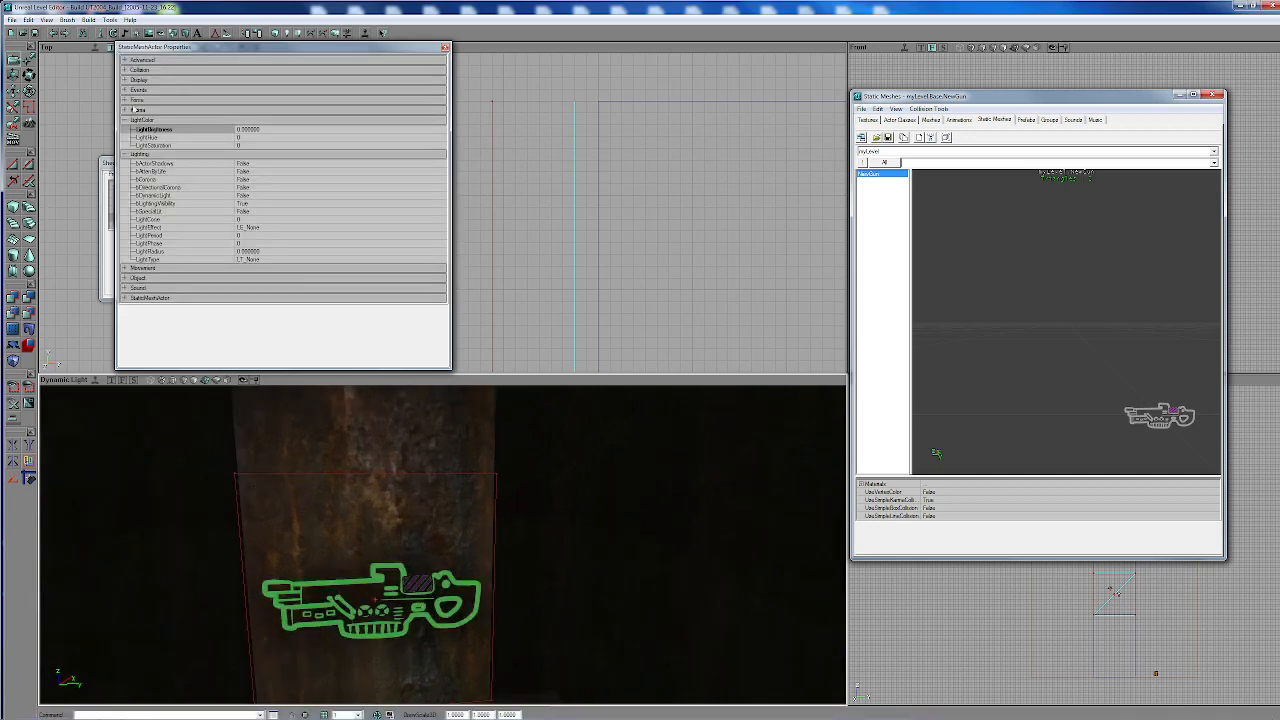
click(132, 71)
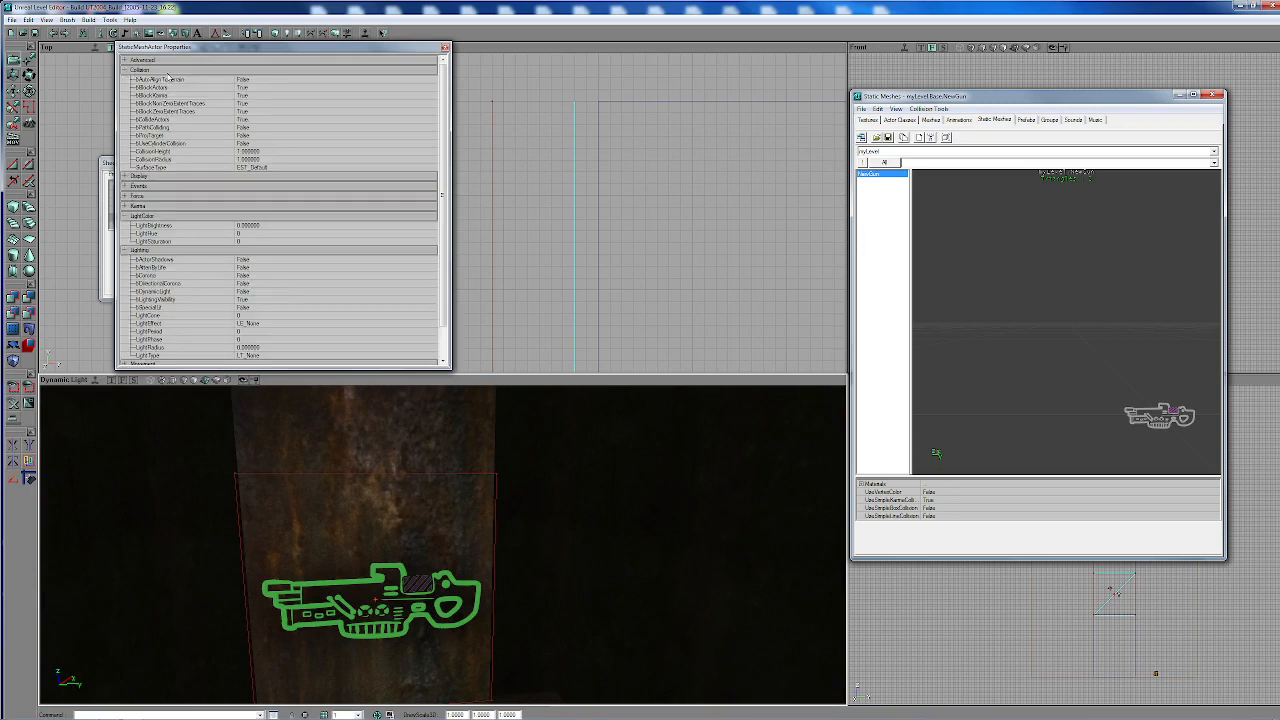
click(132, 71)
click(136, 80)
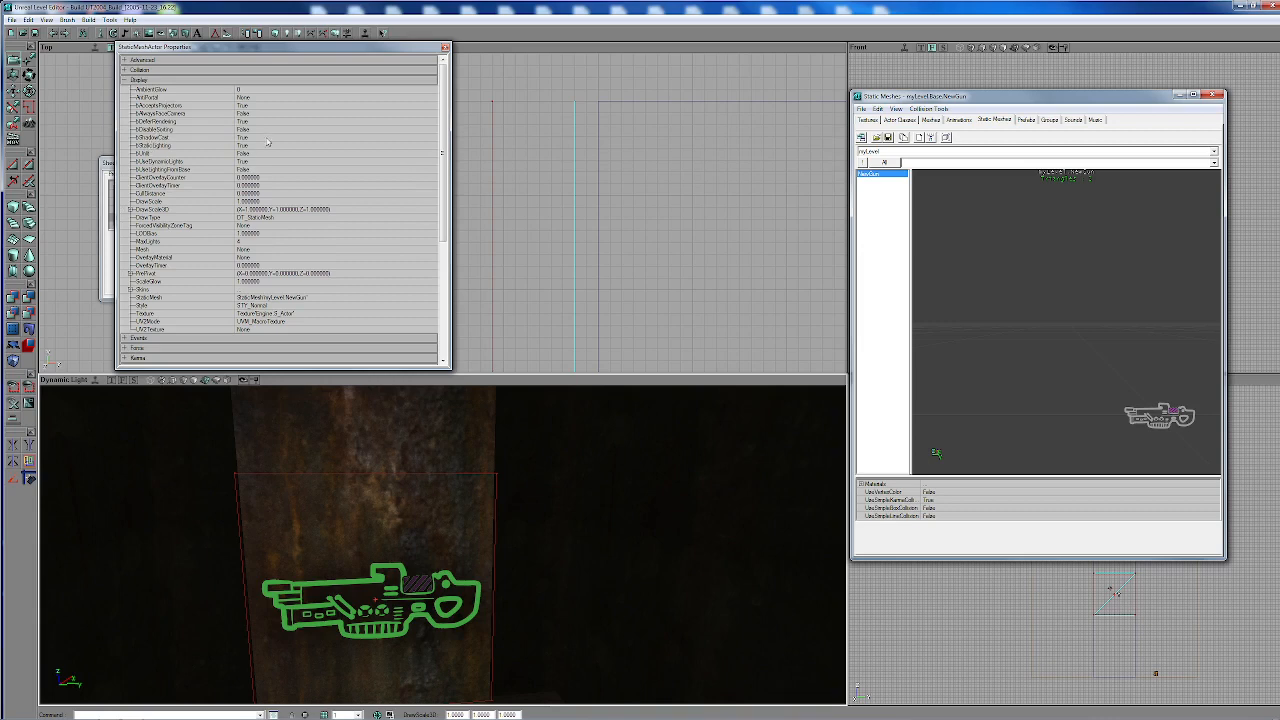
click(268, 138)
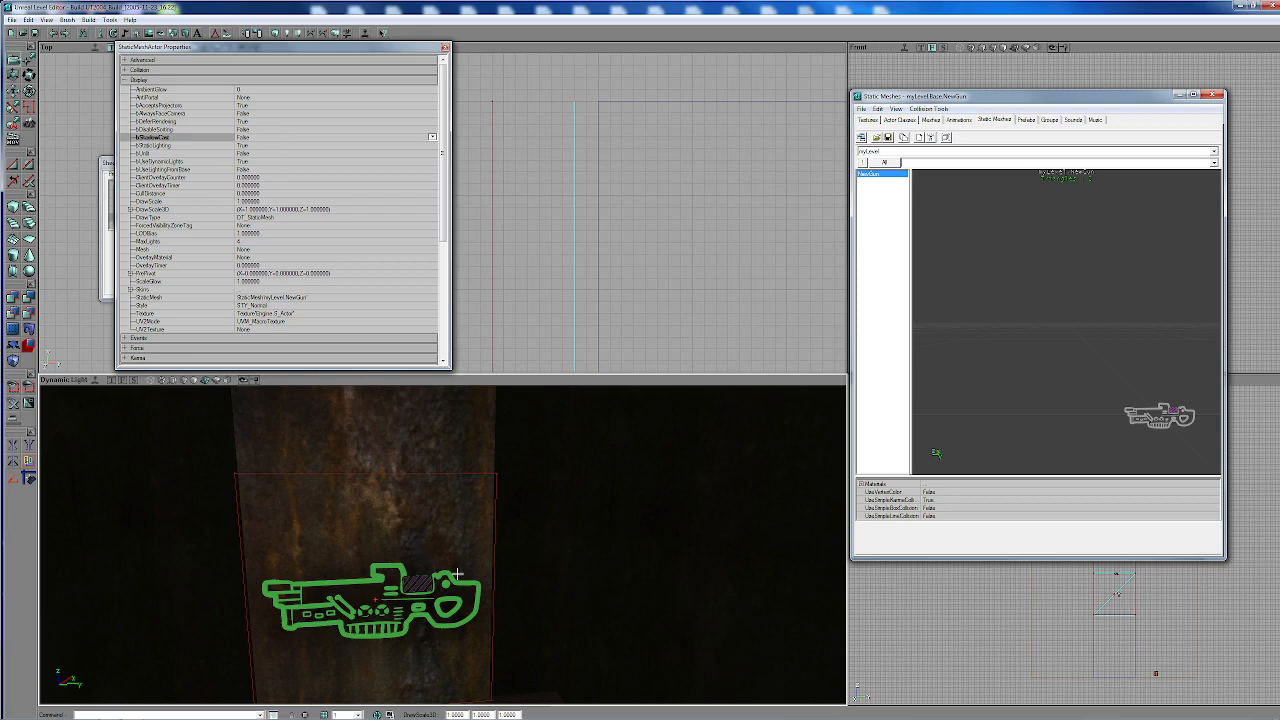
Step: Rebuild only the level's lighting and check the gun mesh on the pillar with nothing selected
drag(454, 569, 580, 660)
drag(520, 580, 444, 571)
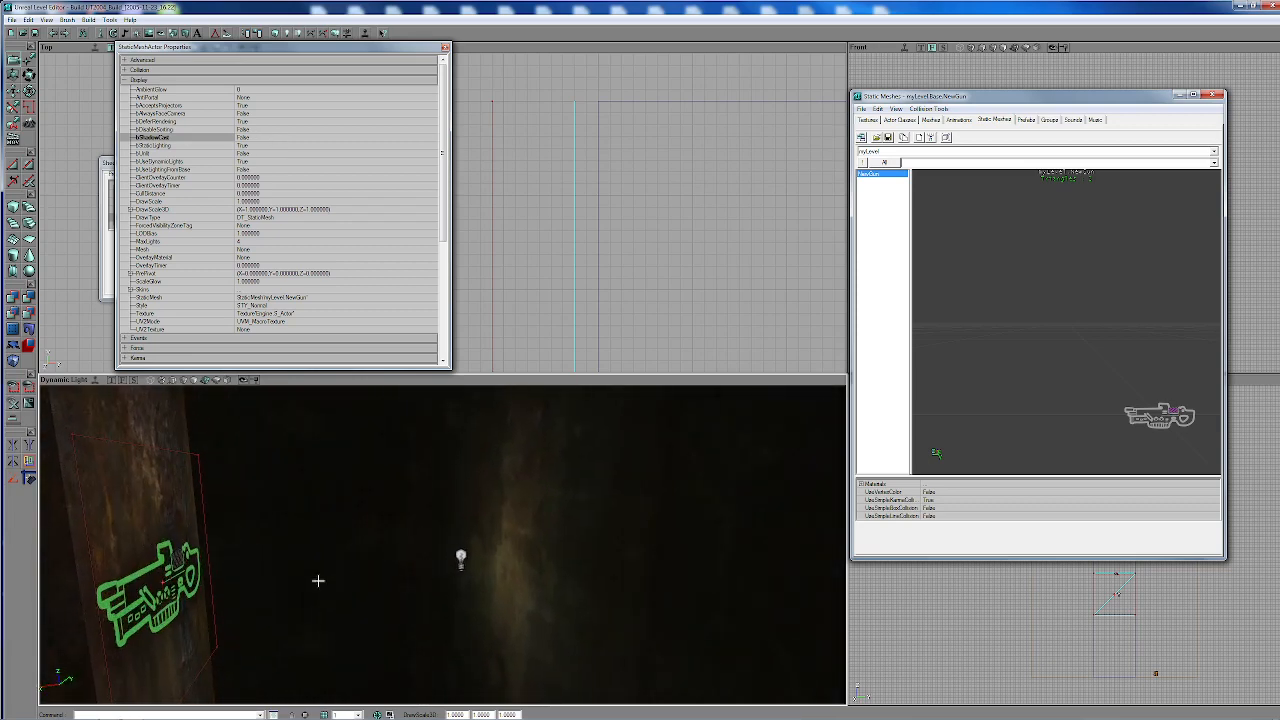
drag(214, 586, 158, 576)
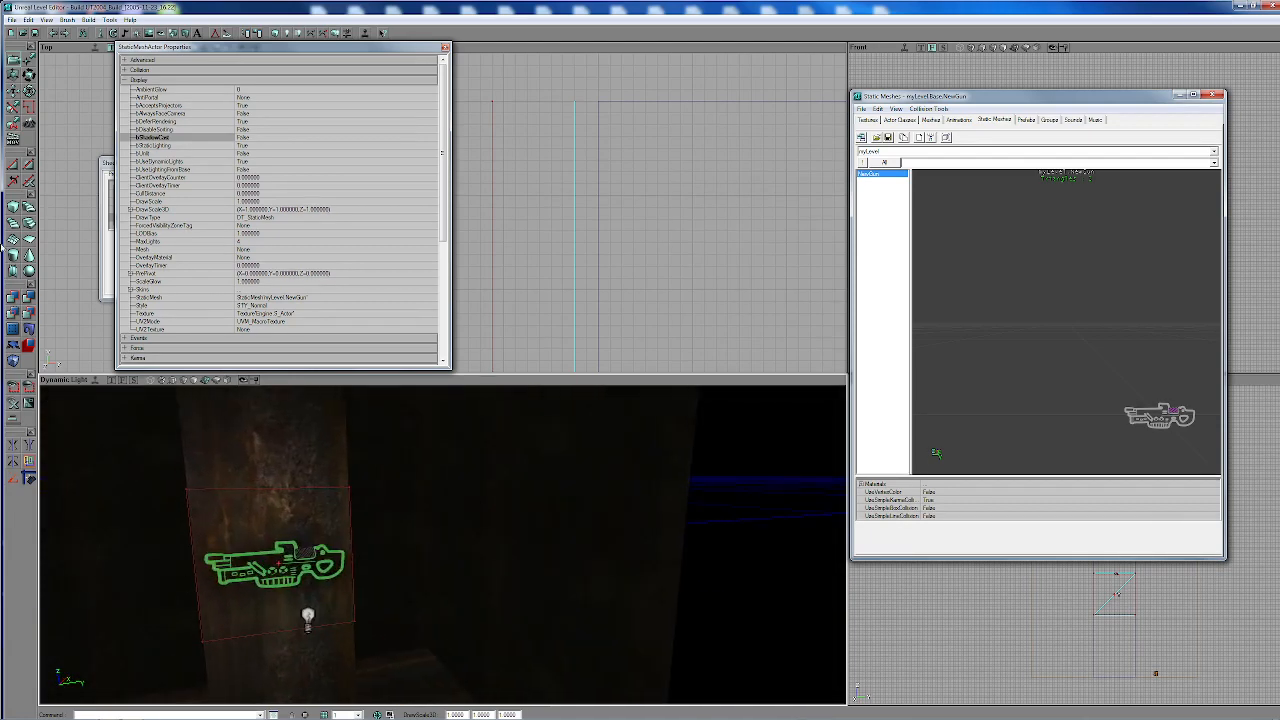
click(88, 20)
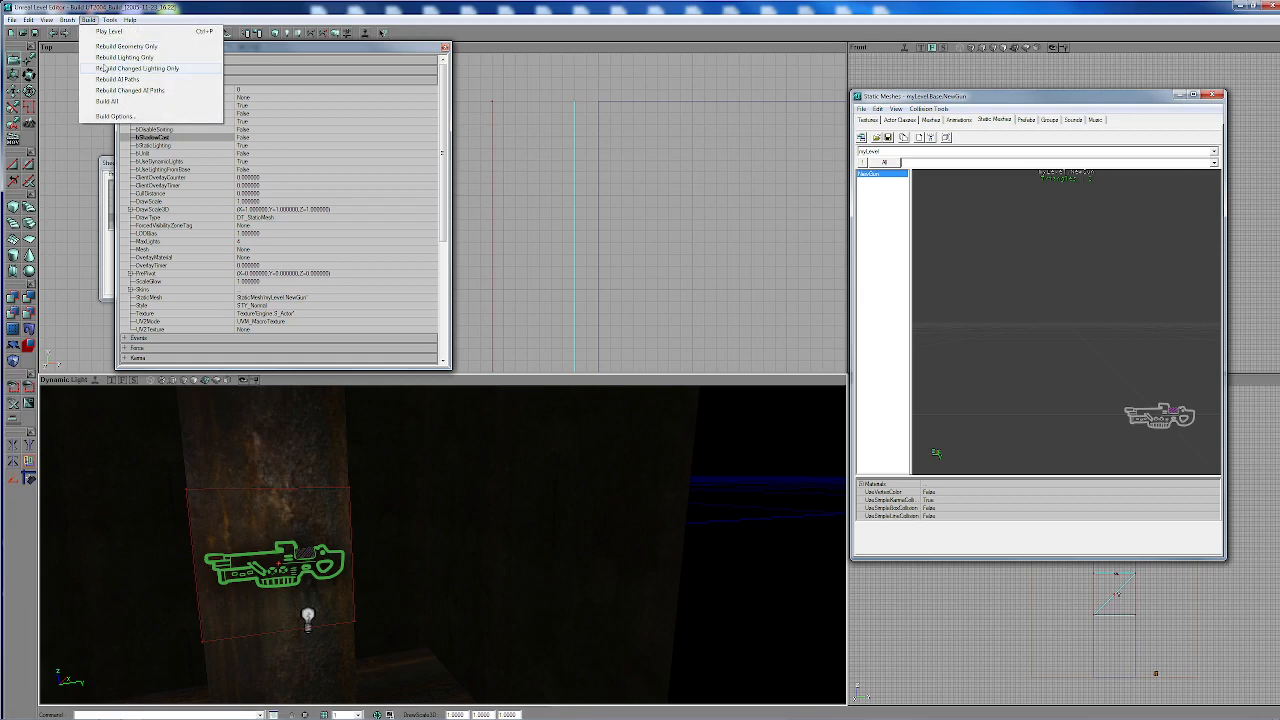
click(108, 101)
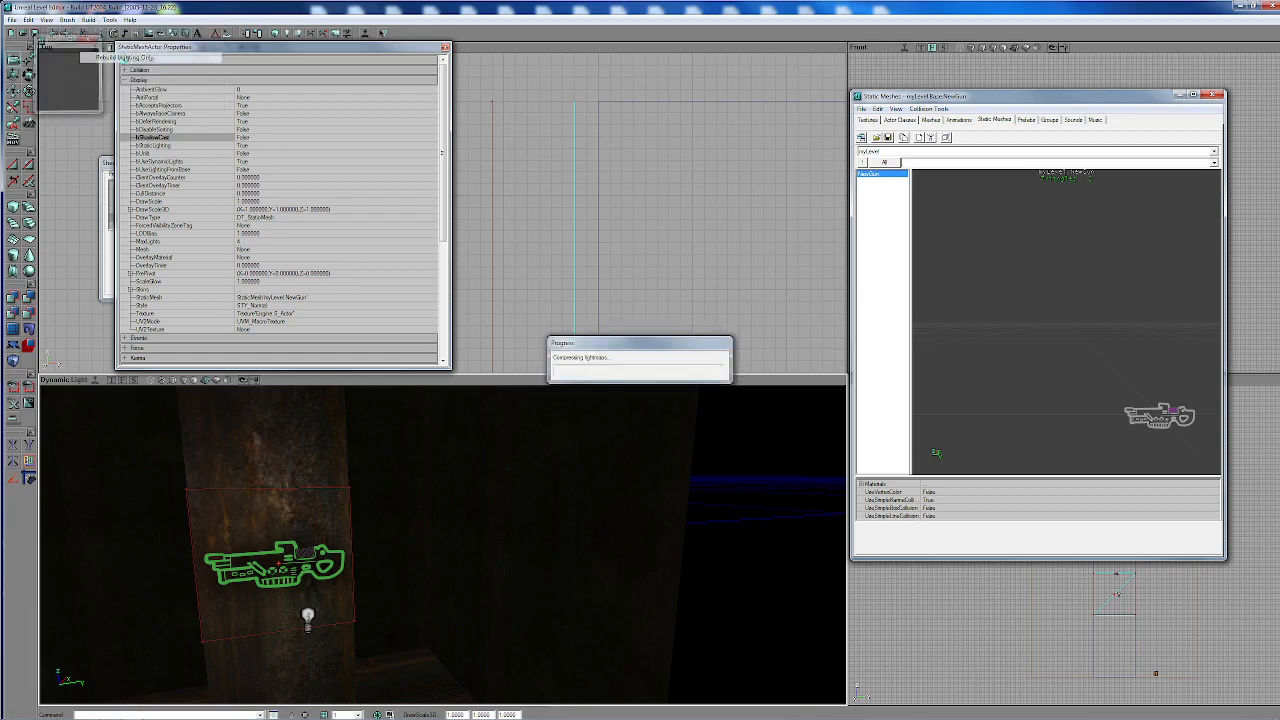
drag(200, 600, 200, 580)
drag(334, 497, 385, 435)
click(354, 460)
click(367, 452)
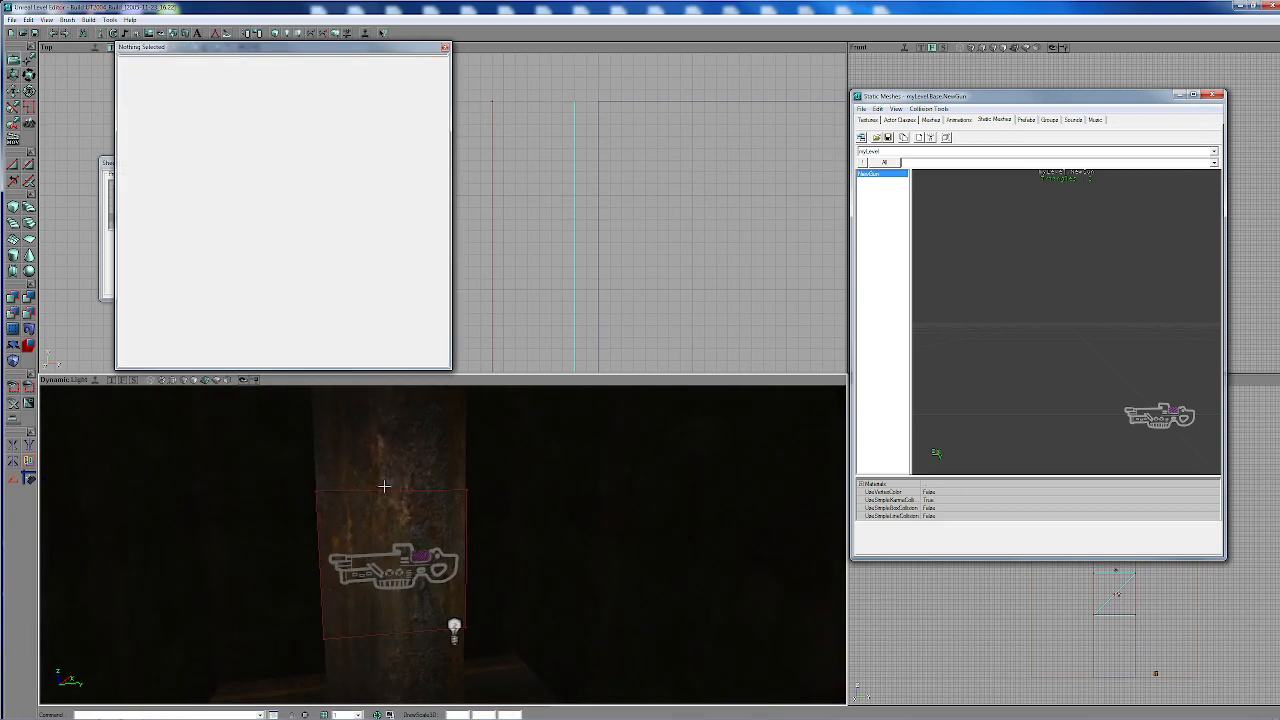
Step: Select the gun mesh and examine its distance from the pillar in the top and perspective views
click(405, 563)
drag(580, 251, 505, 258)
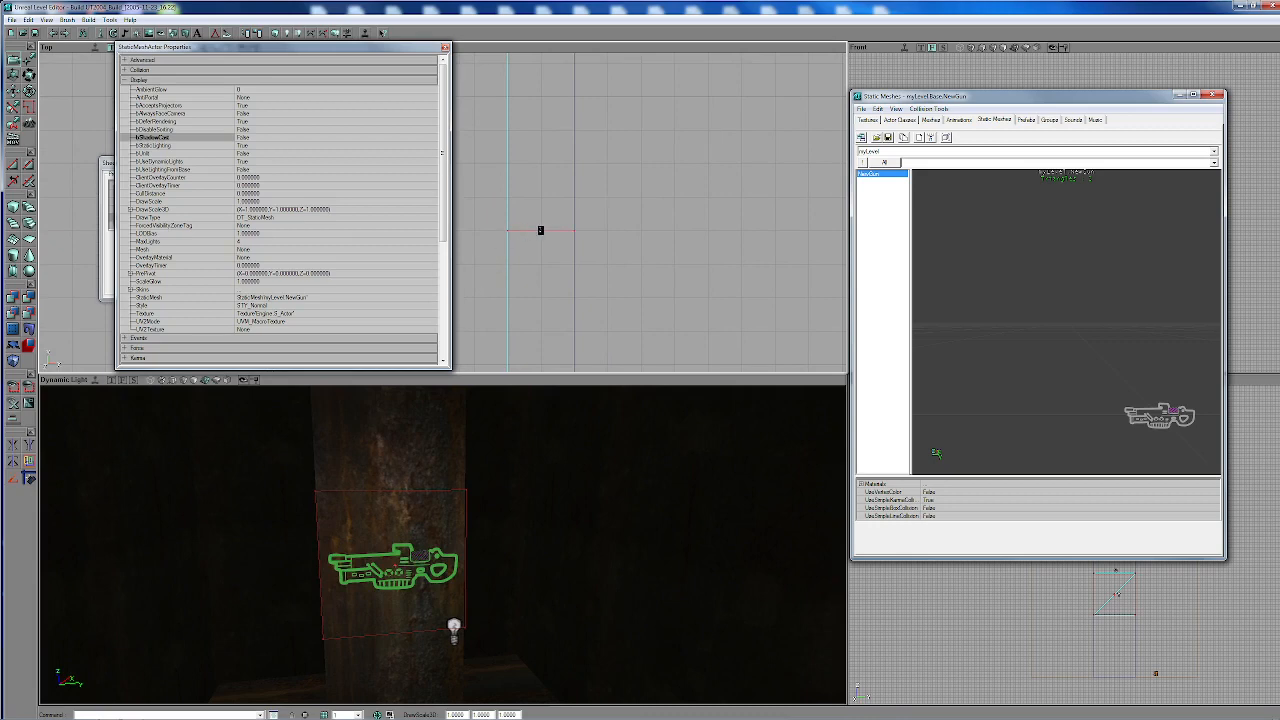
mouse_move(562, 220)
mouse_down()
mouse_move(536, 282)
mouse_move(596, 330)
mouse_move(676, 270)
mouse_move(676, 320)
mouse_up()
mouse_move(381, 507)
mouse_down()
mouse_move(381, 540)
mouse_move(381, 507)
mouse_up()
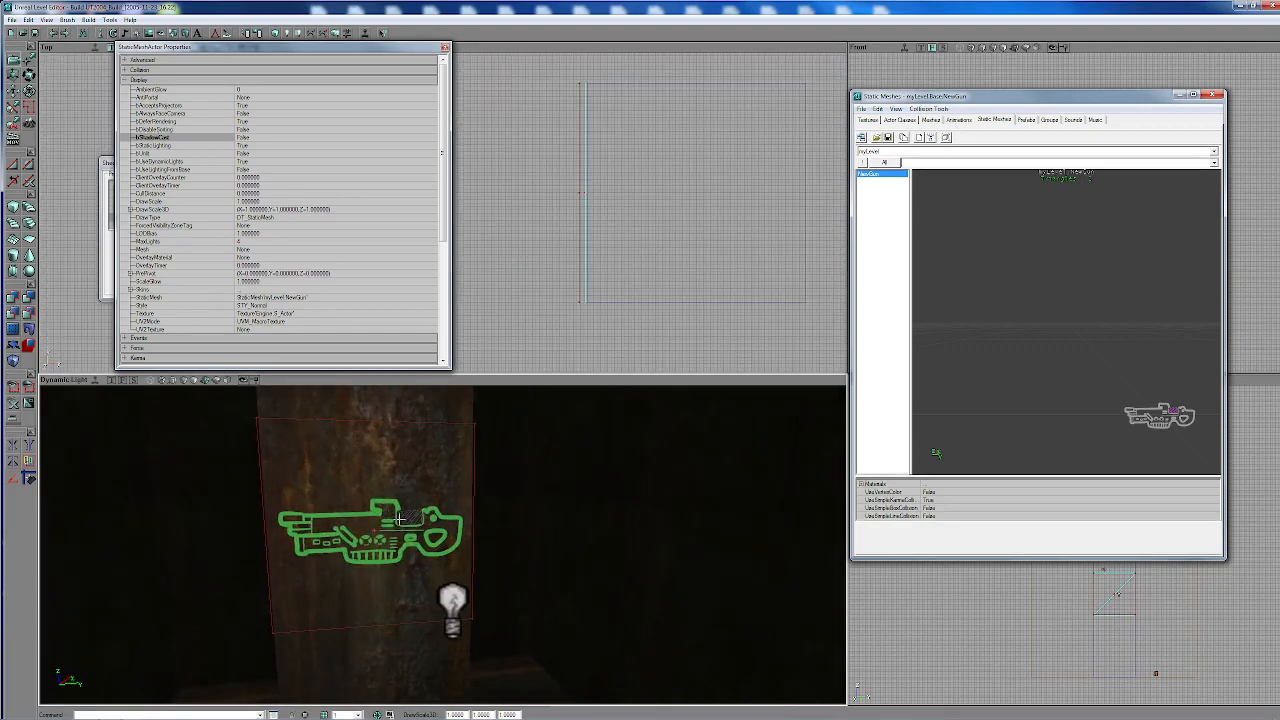
drag(396, 492, 398, 424)
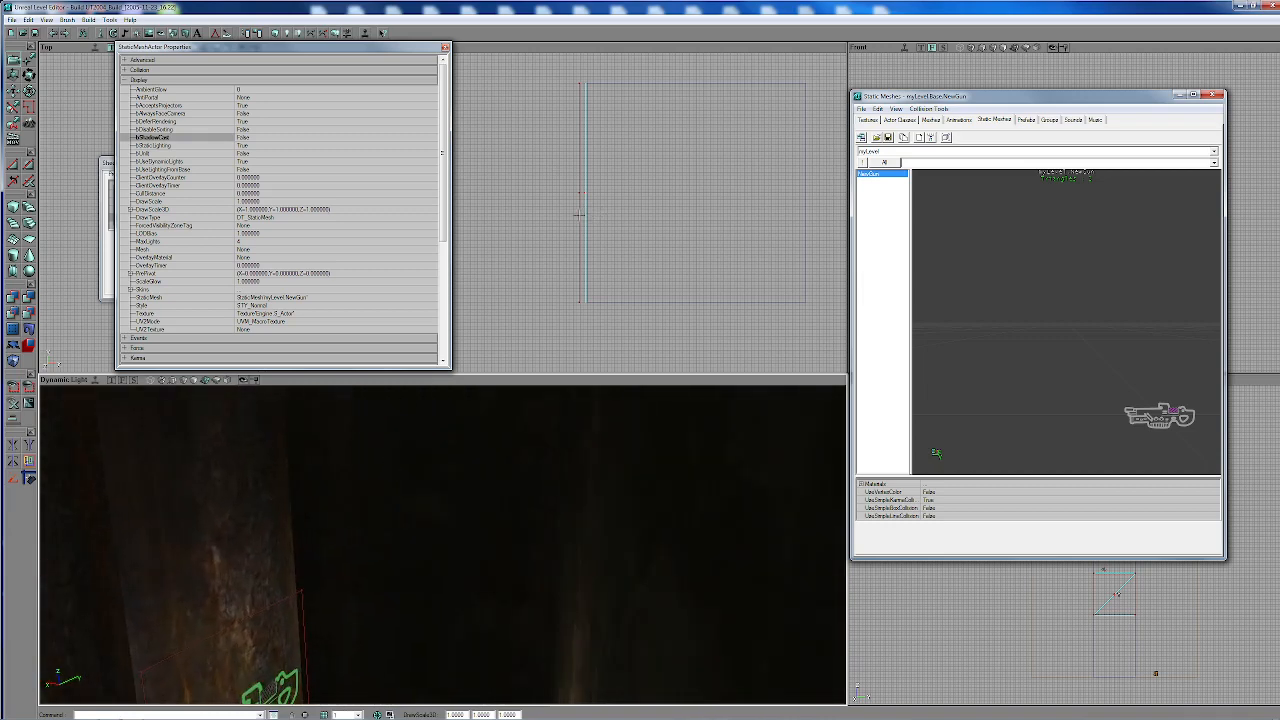
Step: Move the red builder brush away from the gun mesh and view the gun from the side
click(576, 271)
ctrl+drag(566, 286, 680, 200)
drag(460, 472, 343, 583)
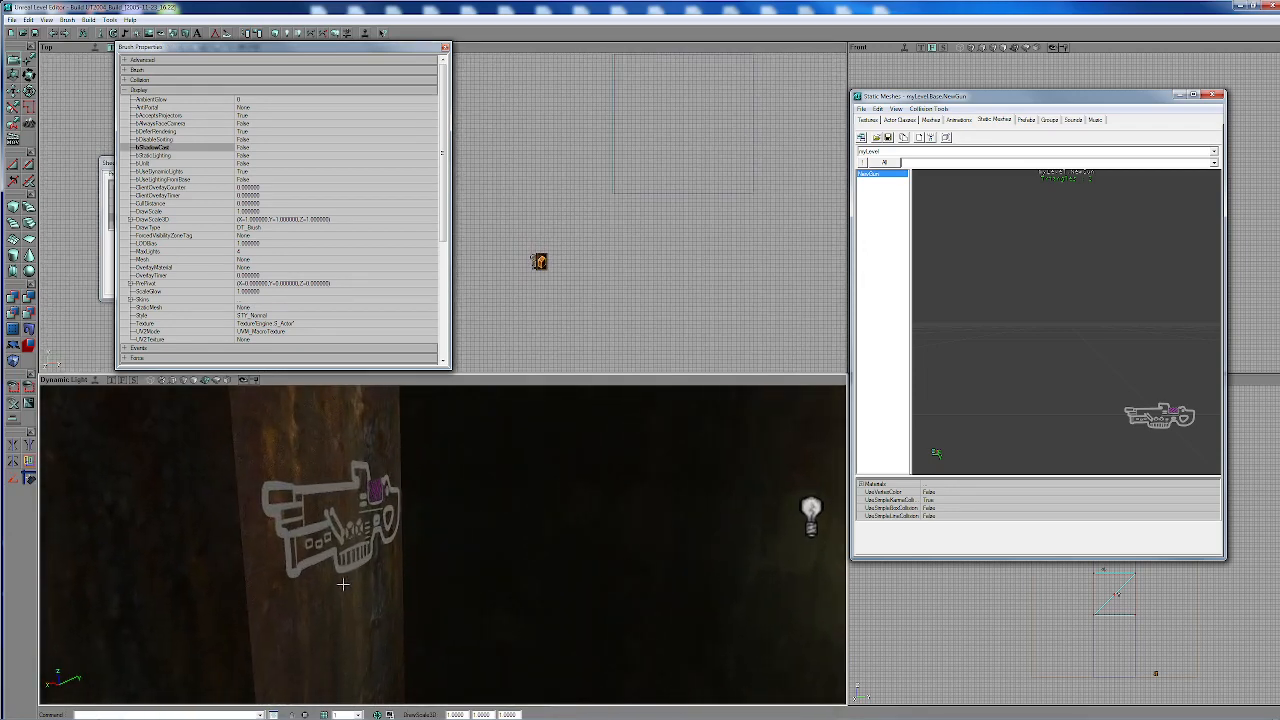
Step: Switch the perspective view to wireframe and examine the gun mesh's polygons against the pillar
click(153, 381)
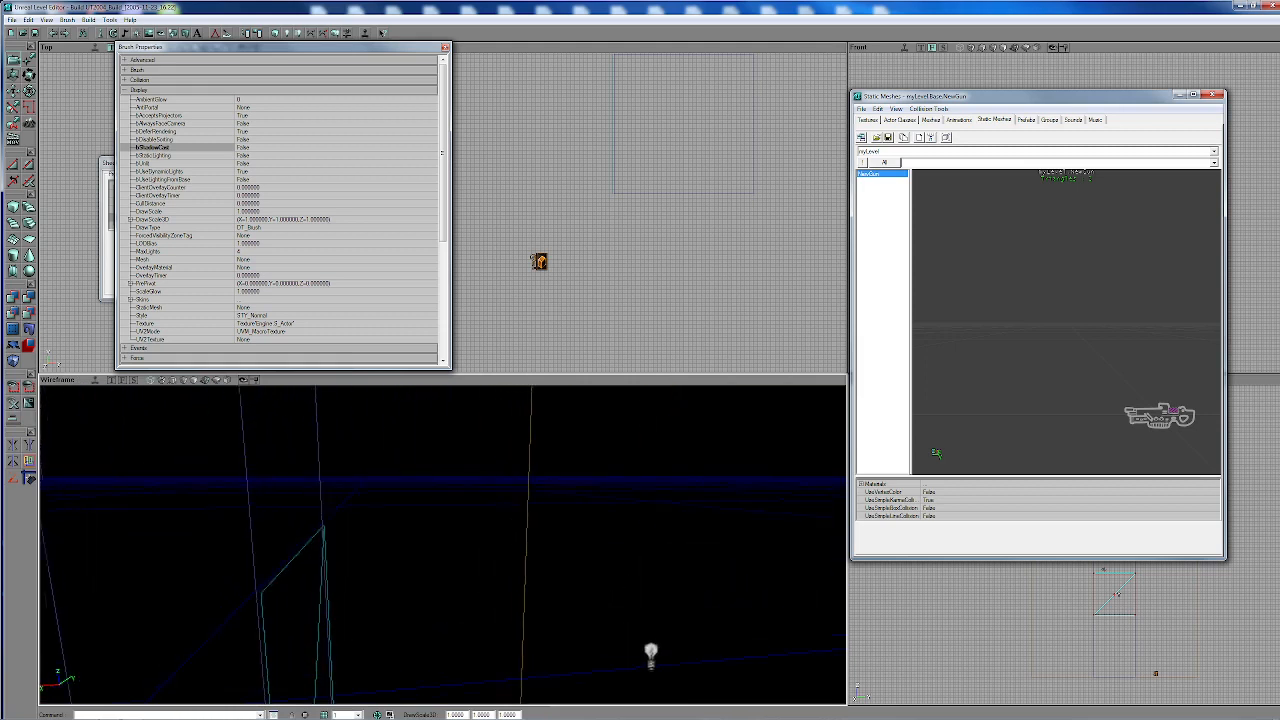
drag(443, 545, 294, 523)
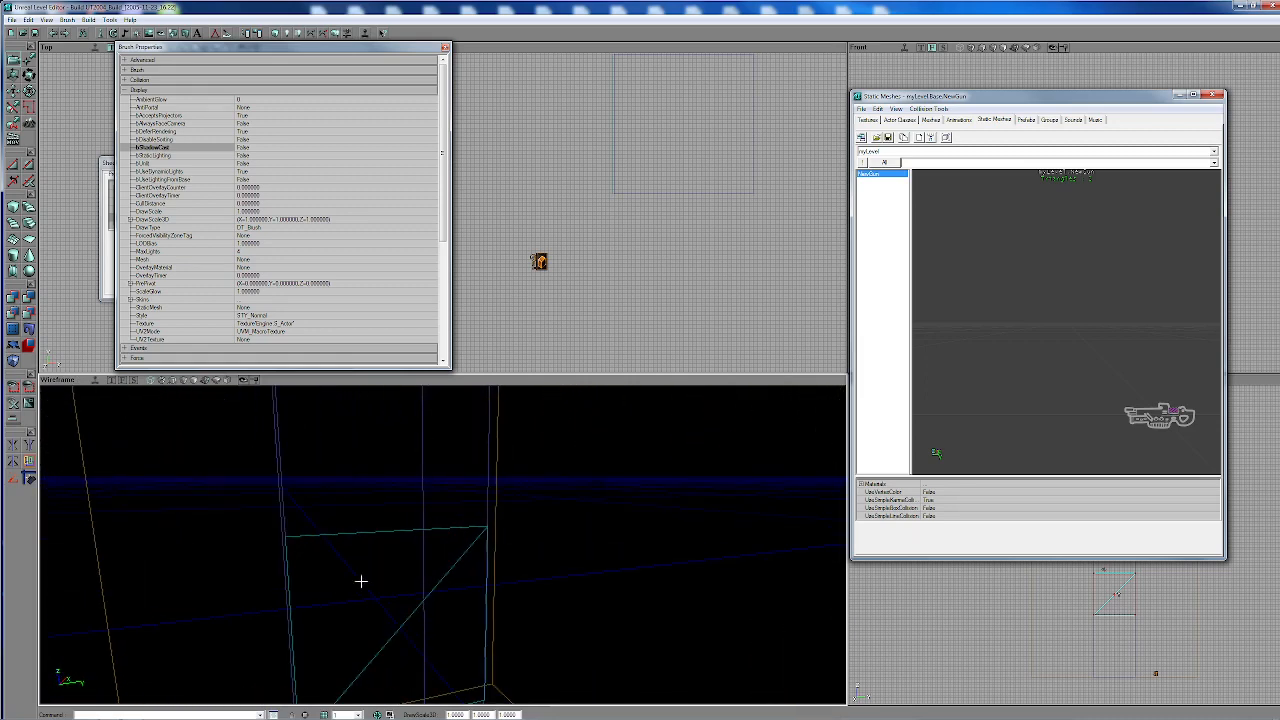
click(394, 531)
mouse_move(391, 560)
mouse_down()
mouse_move(400, 565)
mouse_move(391, 560)
mouse_up()
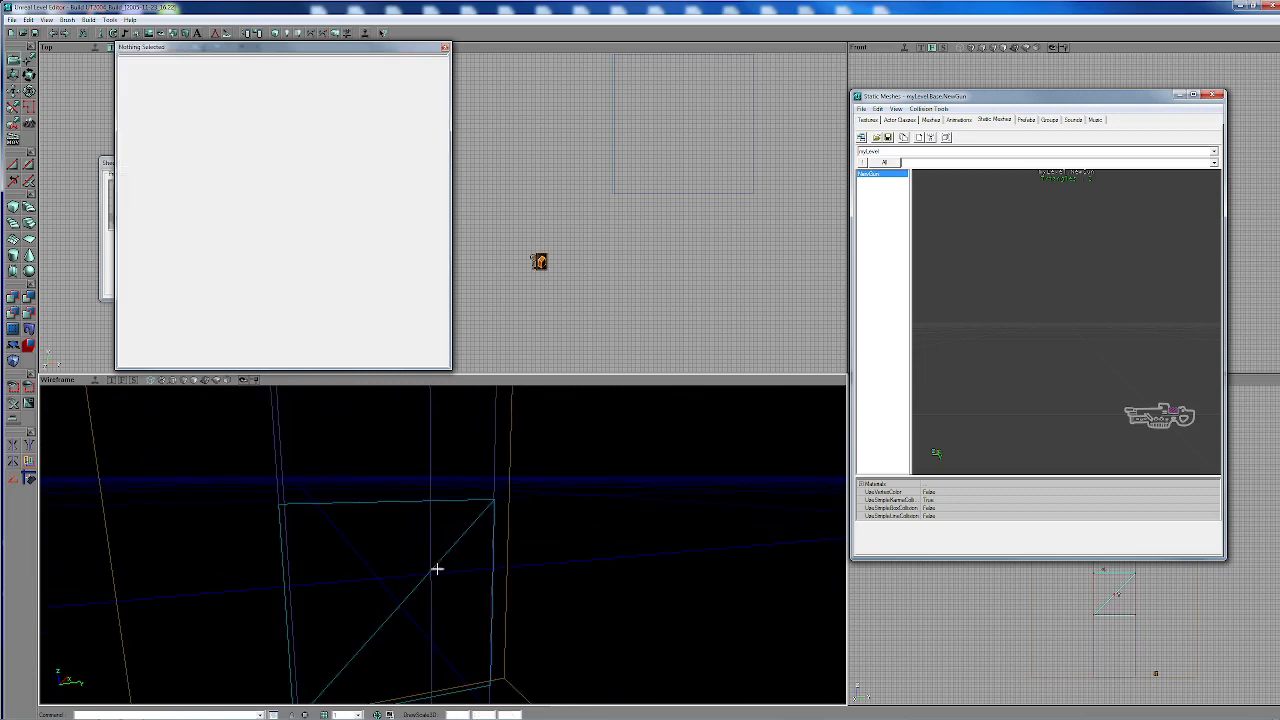
Step: Set bBlockActors, bBlockKarma, bBlockNonZeroExtentTraces, bBlockZeroExtentTraces and bCollideActors to False in the gun mesh's collision properties
click(436, 565)
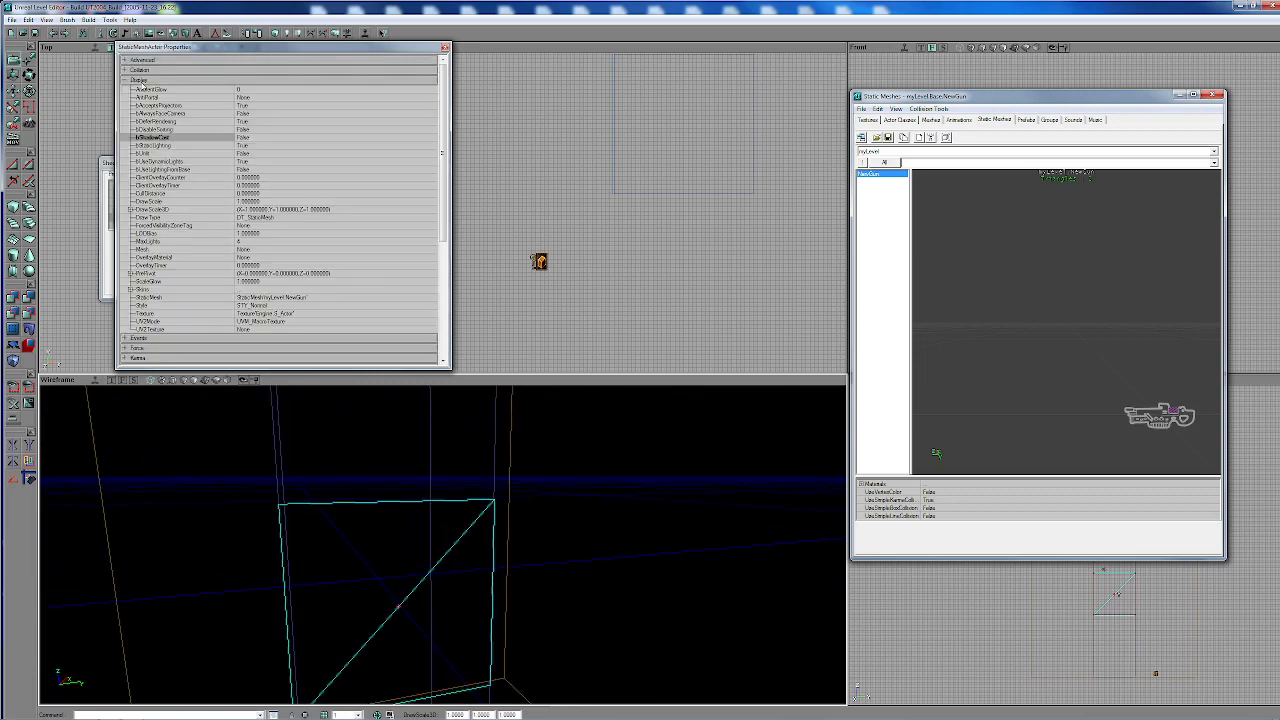
click(127, 70)
double_click(242, 89)
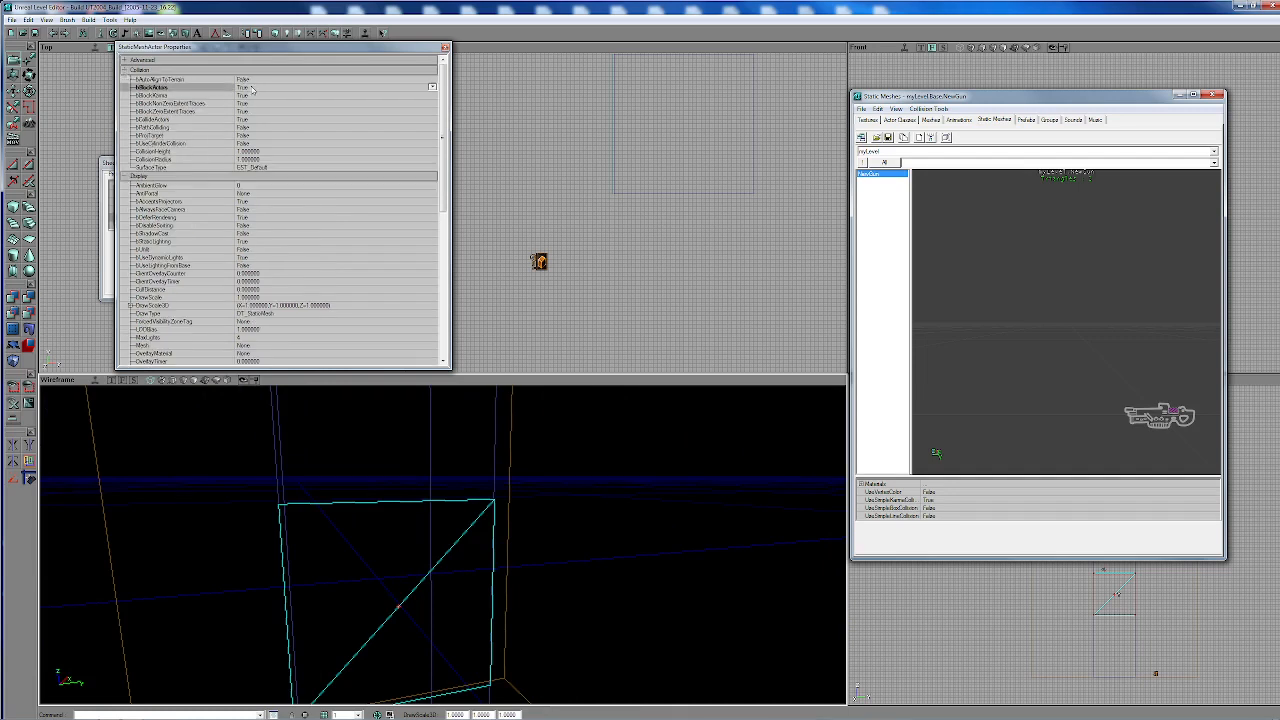
double_click(257, 96)
double_click(261, 104)
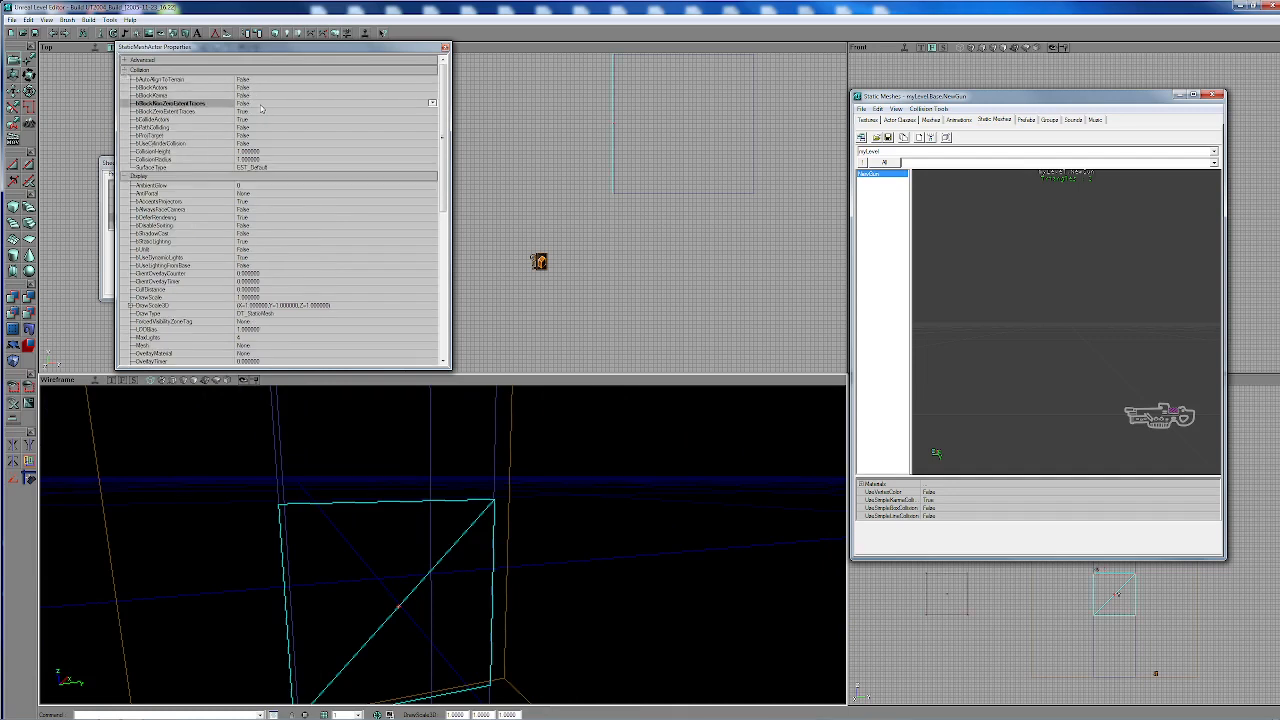
double_click(265, 112)
double_click(257, 120)
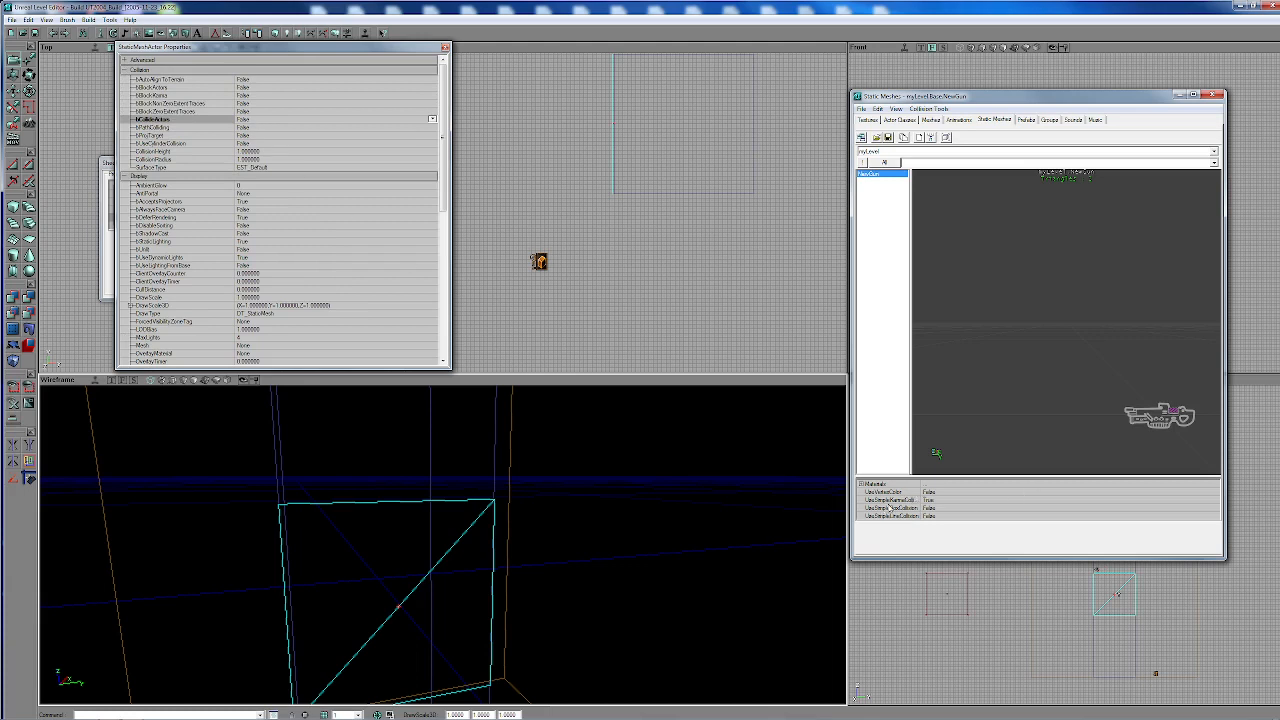
Step: Check the options for simple Karma collision on the NewGun static mesh
click(948, 501)
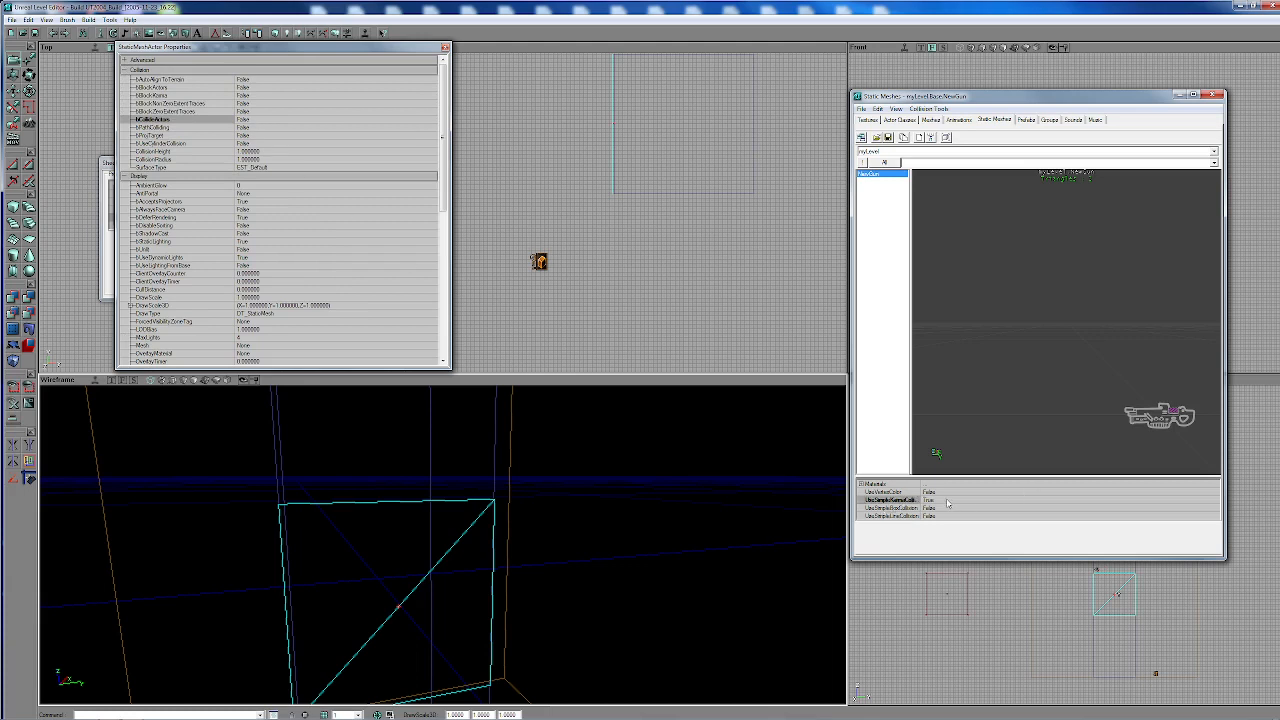
click(1214, 500)
click(1215, 501)
Step: View the unselected gun decal on the pillar in dynamic lighting, alongside the NewGun texture in the browser
drag(444, 610, 296, 455)
click(215, 380)
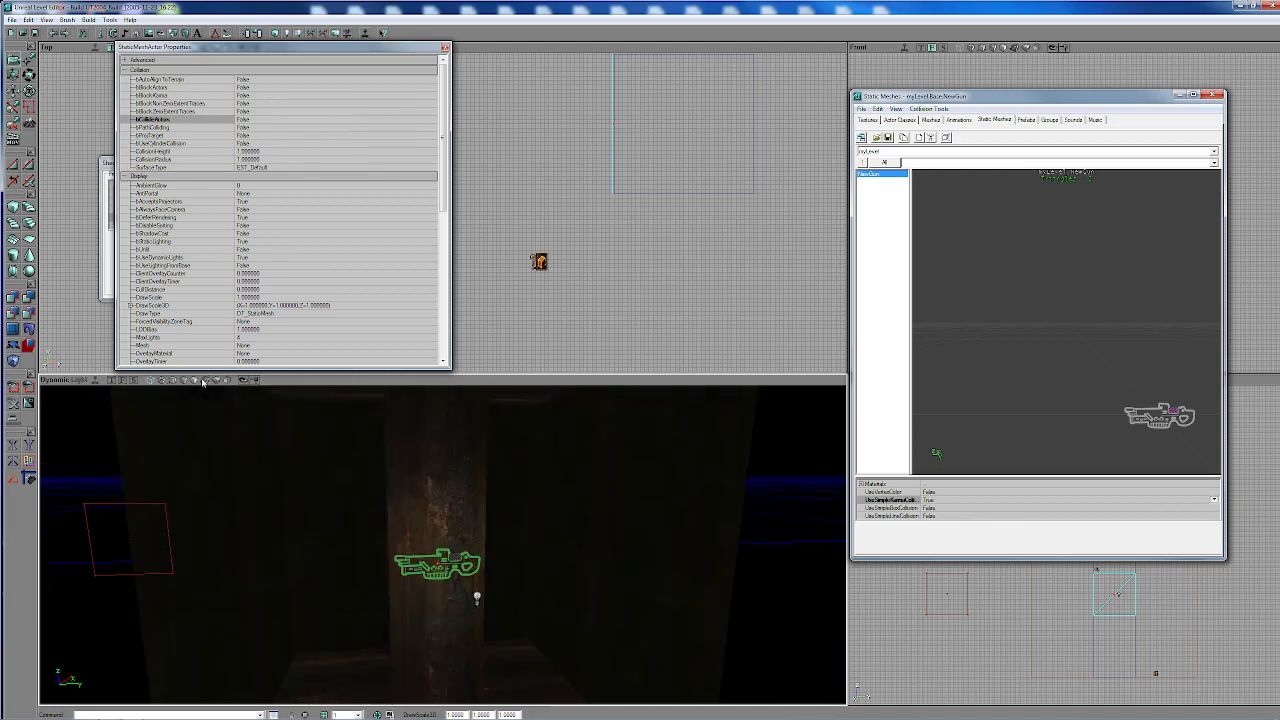
drag(414, 507, 496, 468)
click(428, 507)
click(423, 514)
click(866, 120)
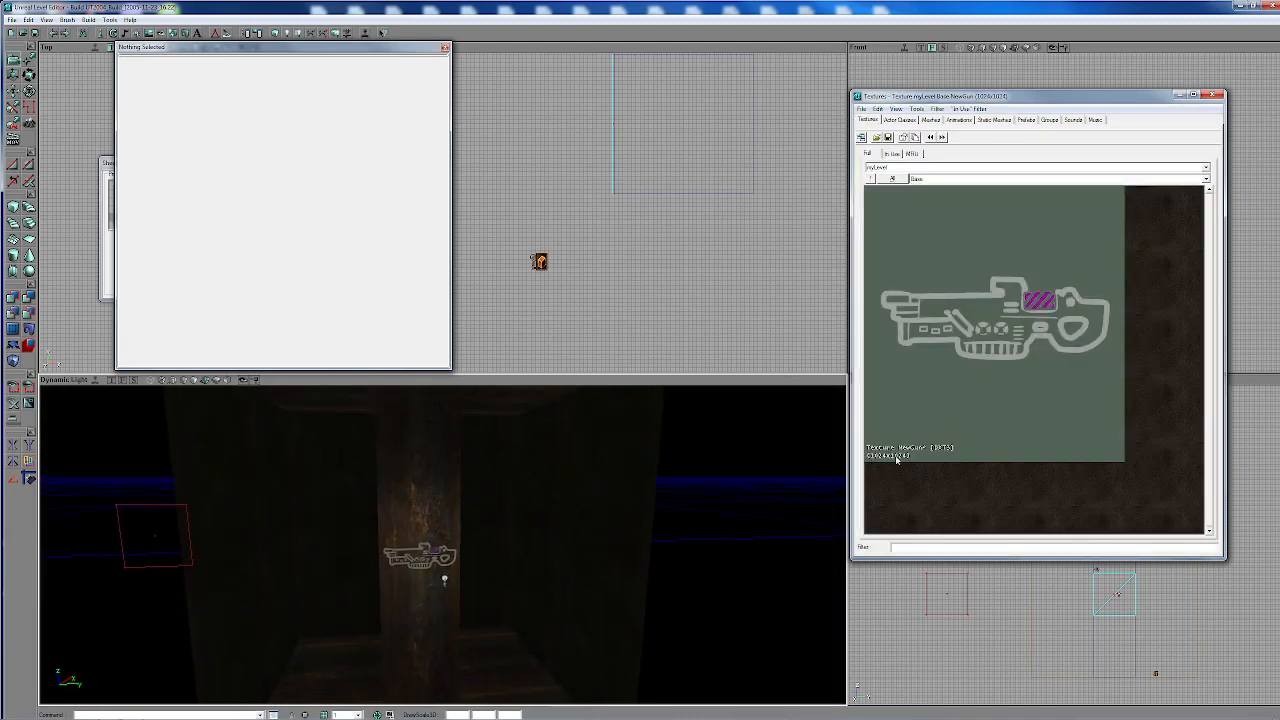
drag(487, 679, 503, 580)
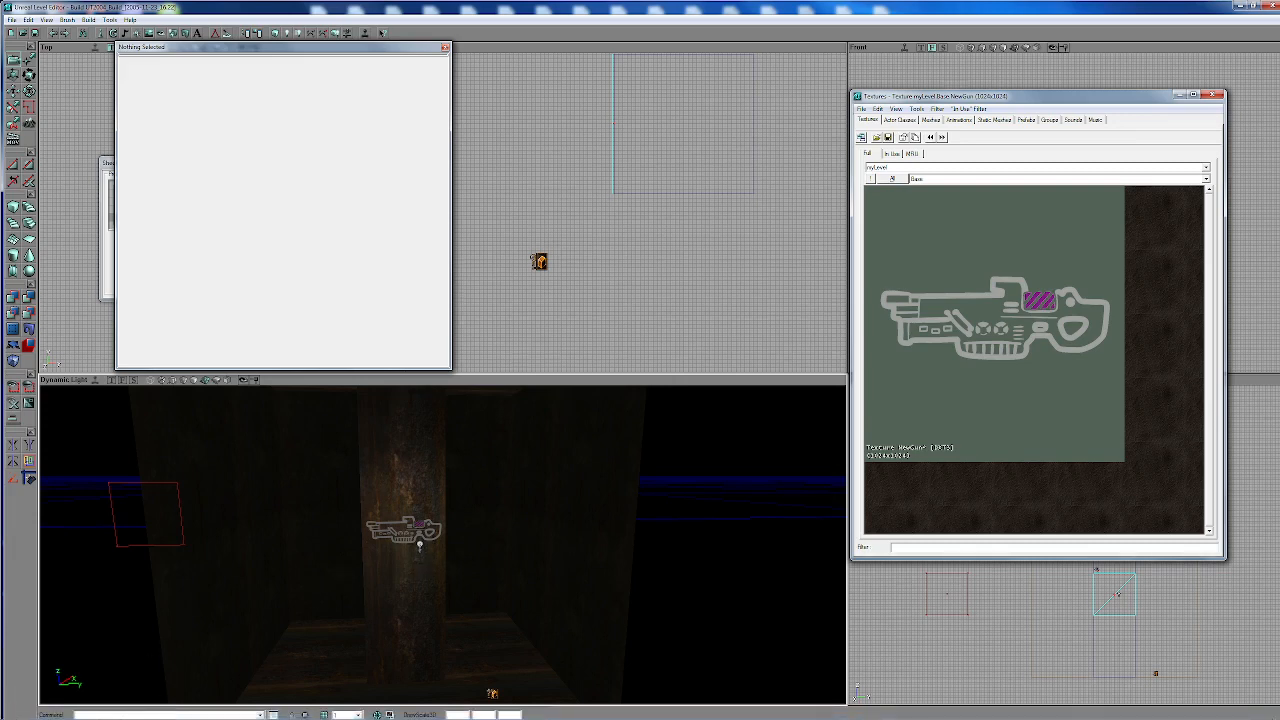
Step: Launch Adobe Photoshop 7.0 and open NewGun.dds, loading it with the default sizes
click(13, 712)
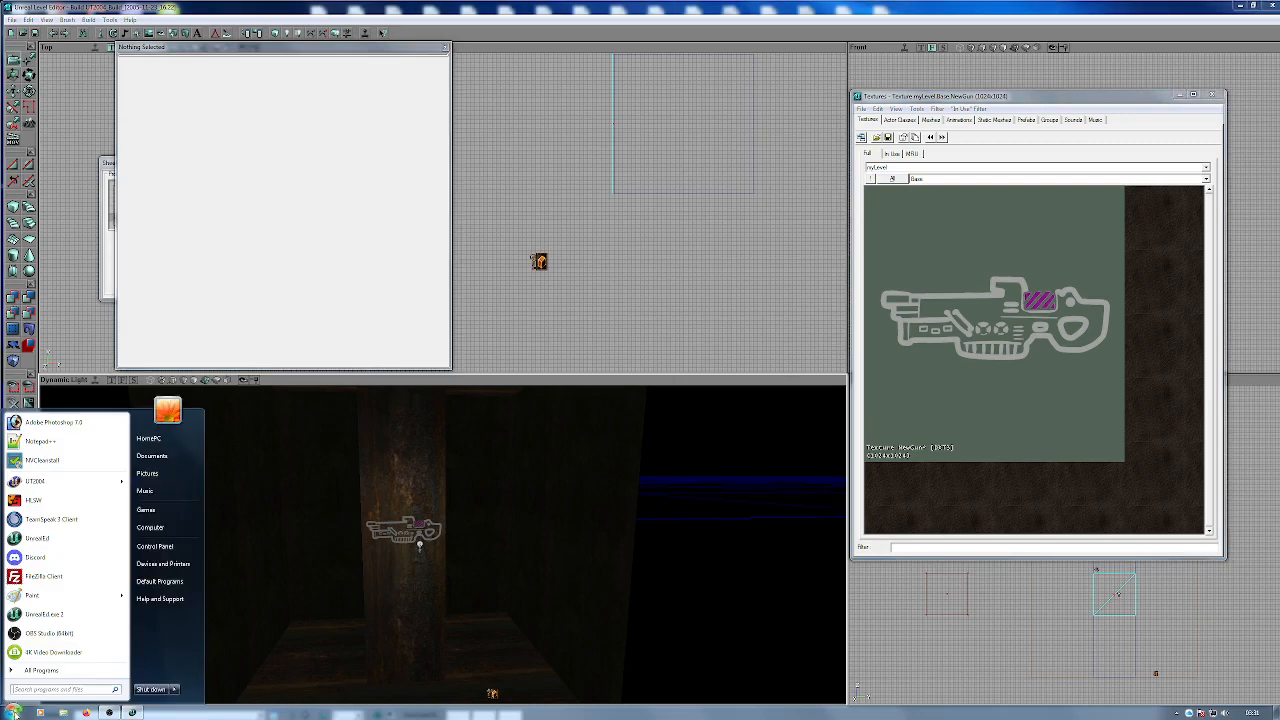
click(50, 422)
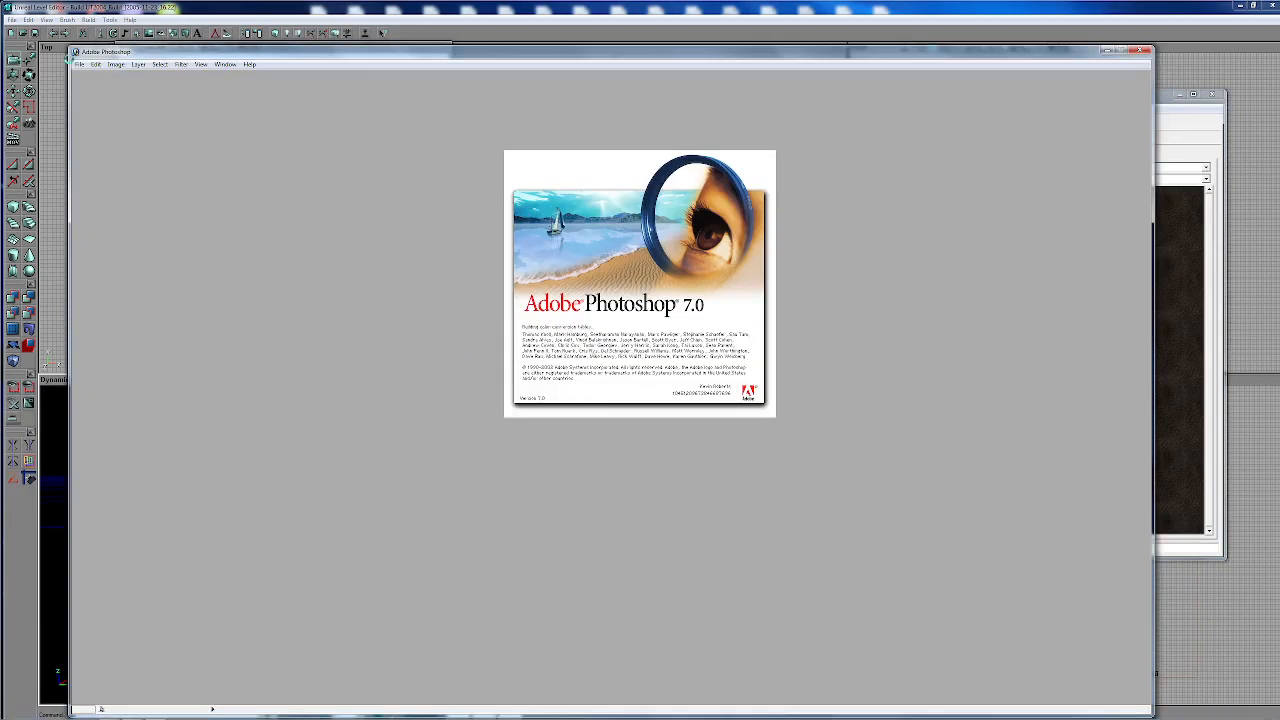
click(79, 64)
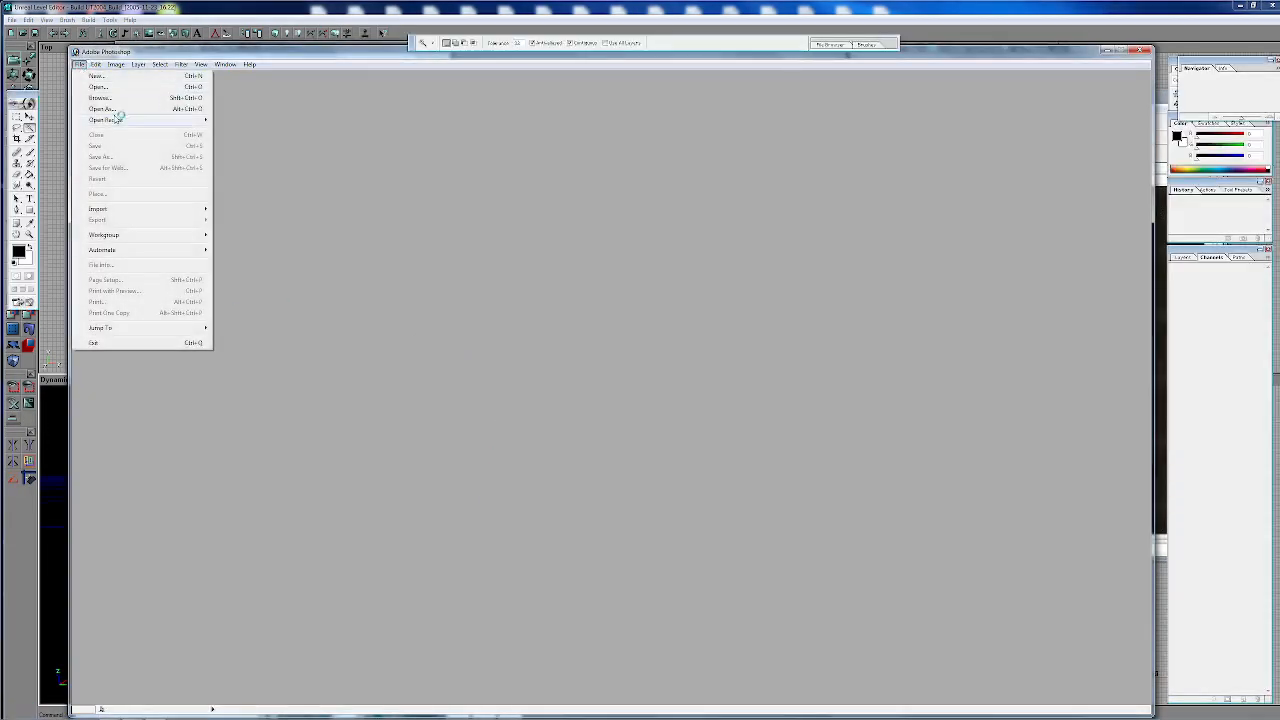
click(118, 89)
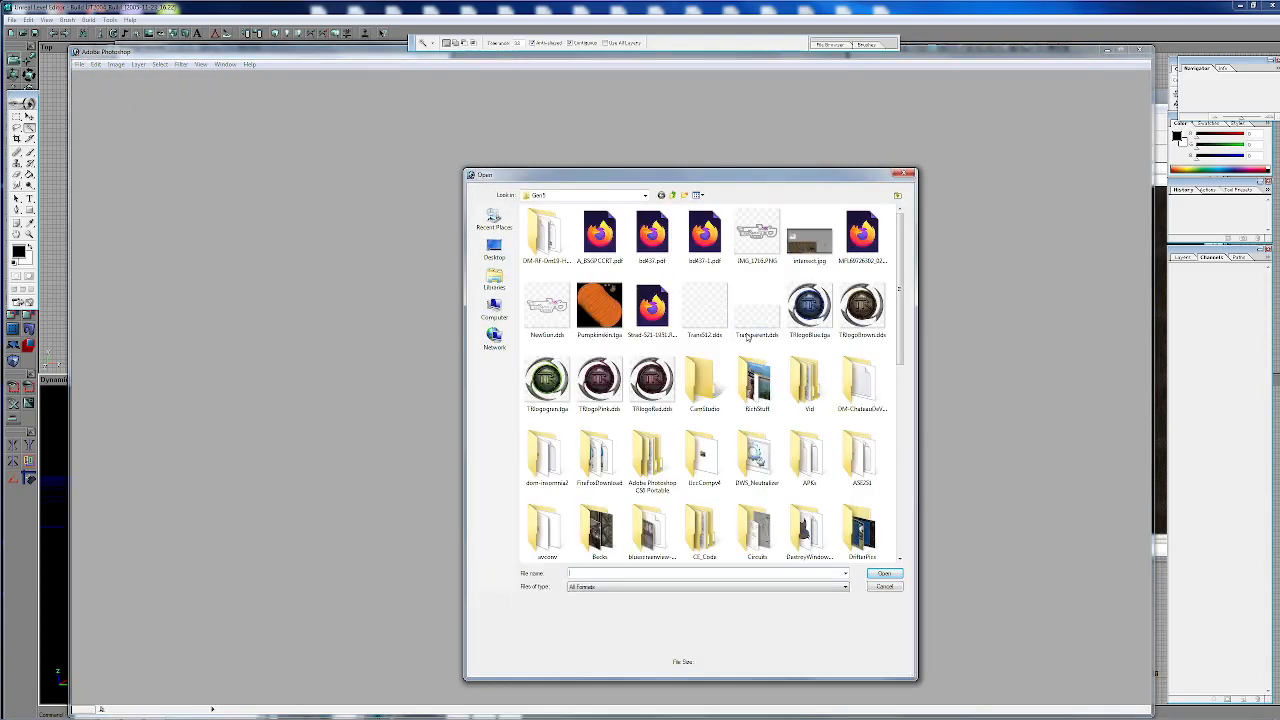
click(547, 306)
key(Return)
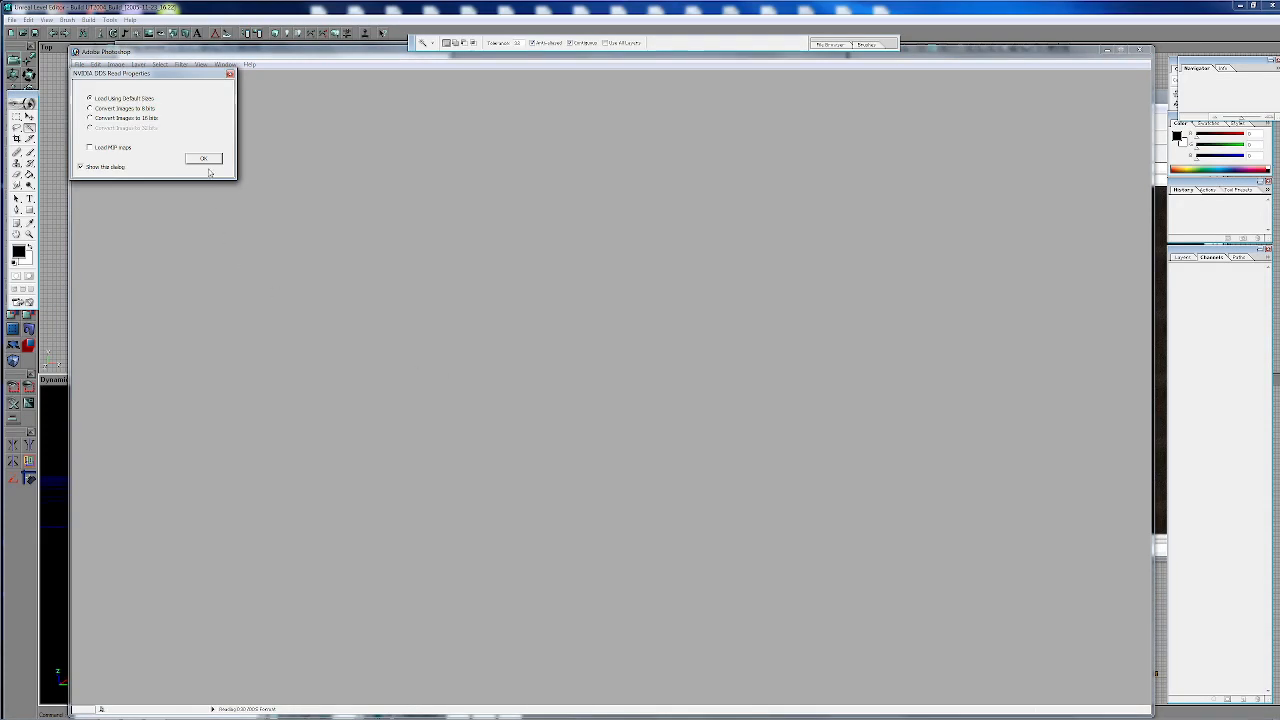
click(205, 160)
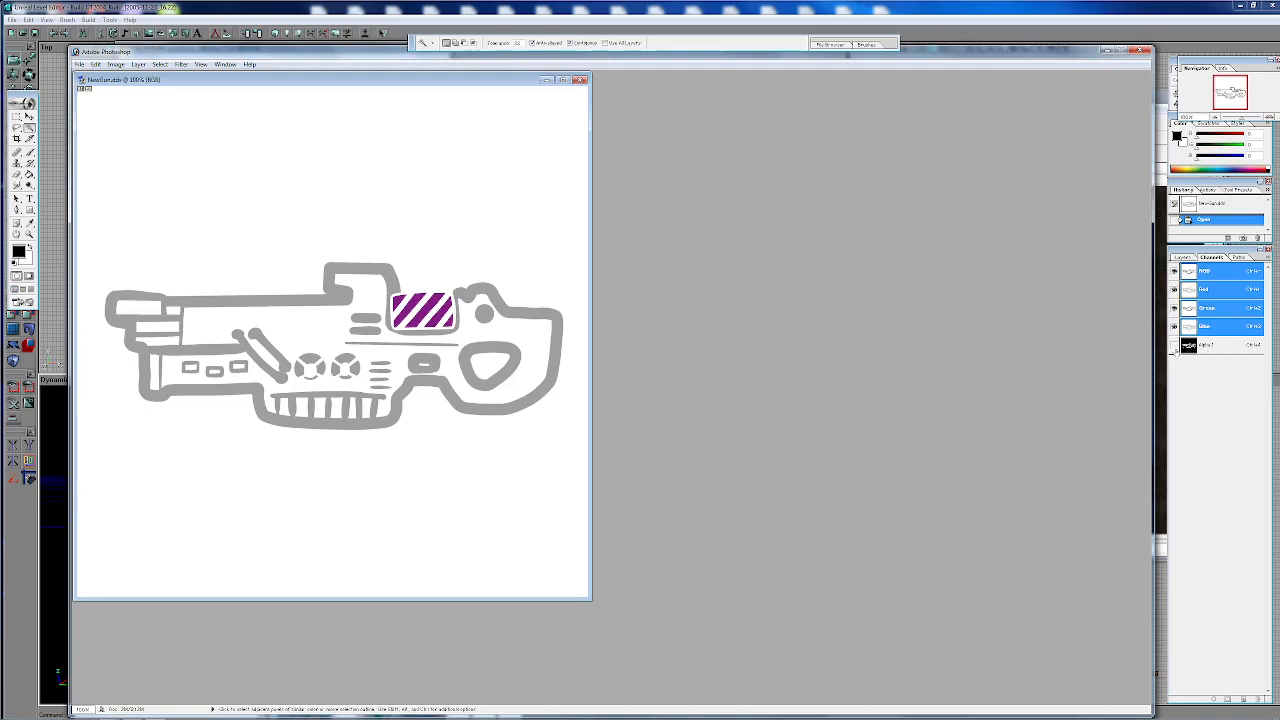
Step: Inspect the gun image's Alpha 1 channel and delete it
click(1174, 346)
click(1174, 346)
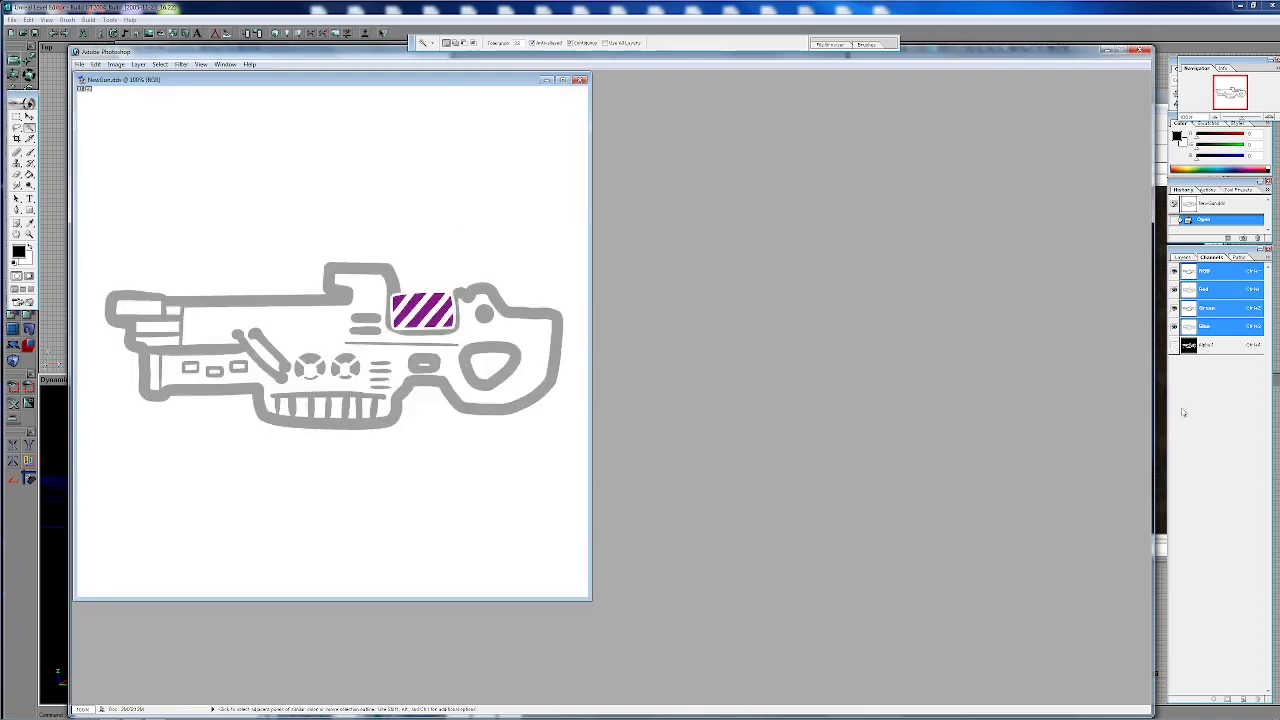
click(1235, 346)
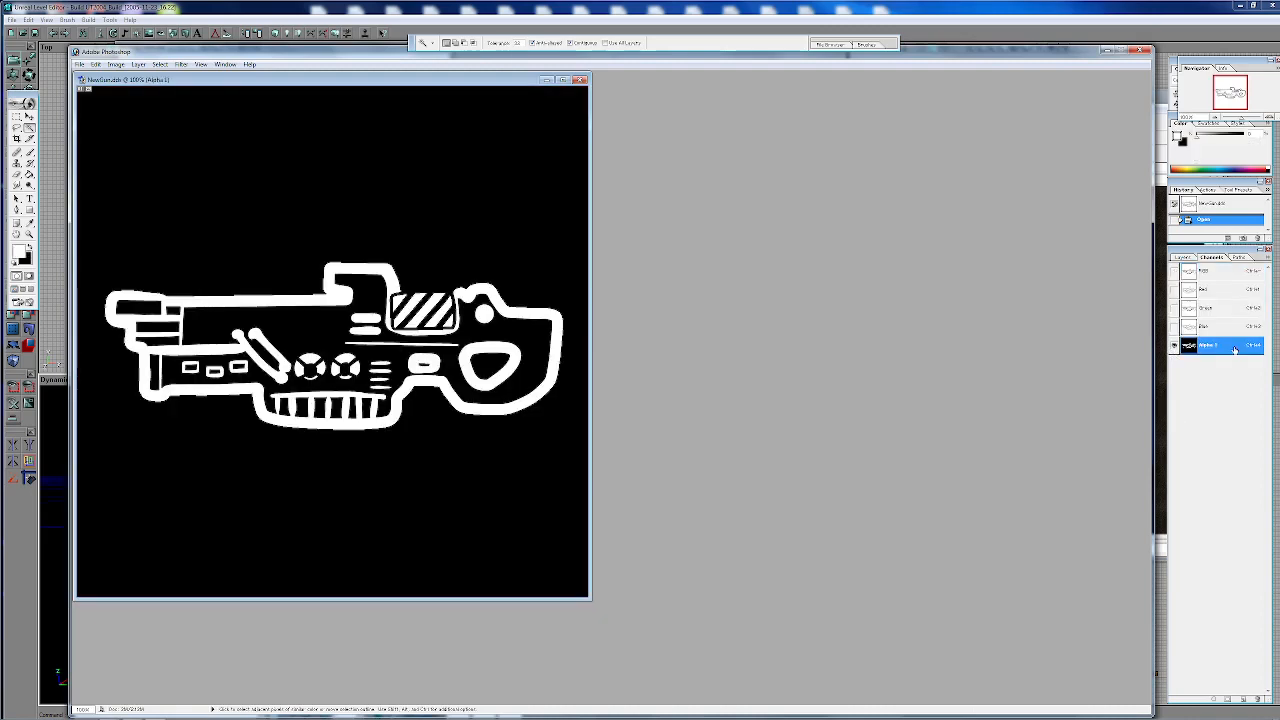
click(1257, 699)
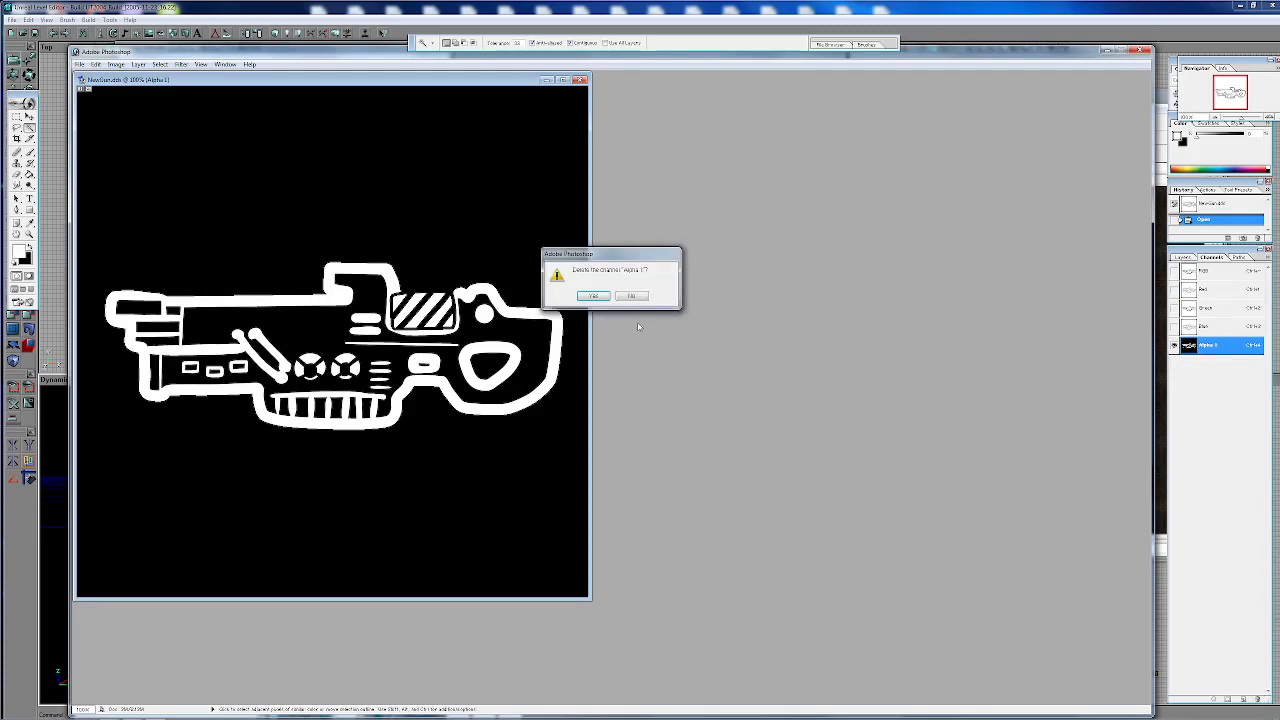
click(593, 296)
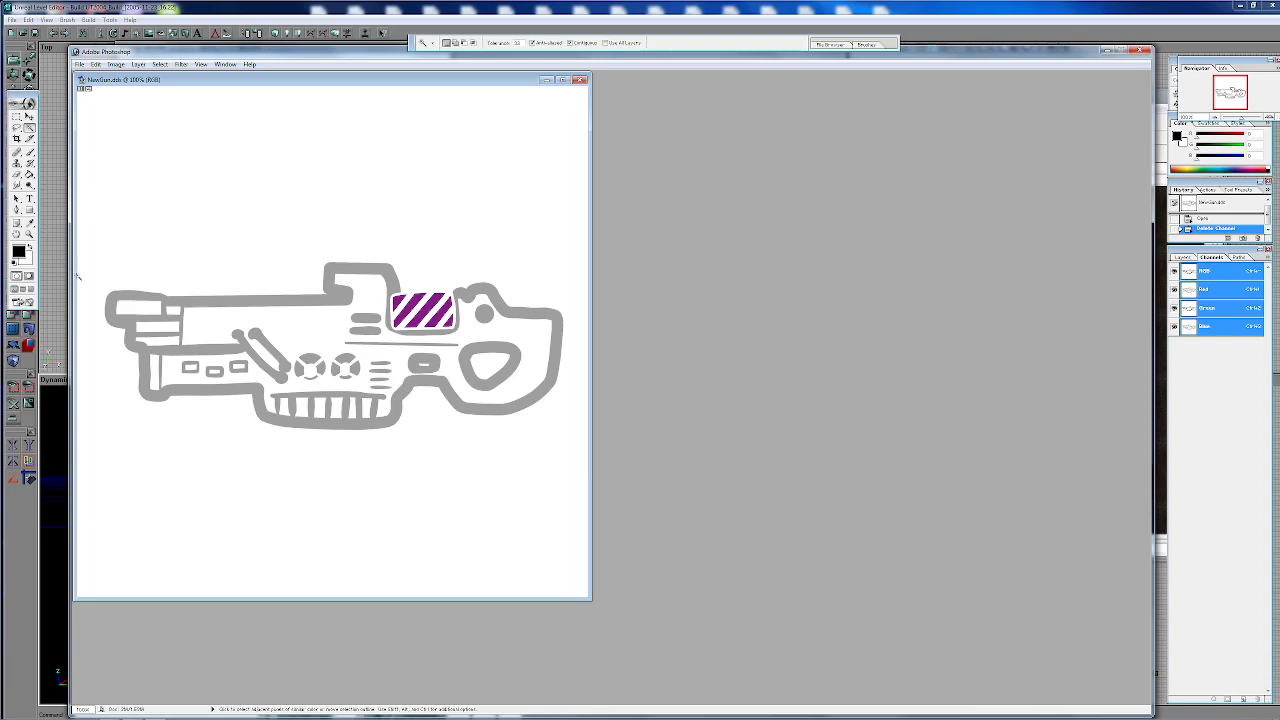
Step: Keep black as the foreground colour and select all white areas of the gun image using the Magic Wand and Similar
click(19, 252)
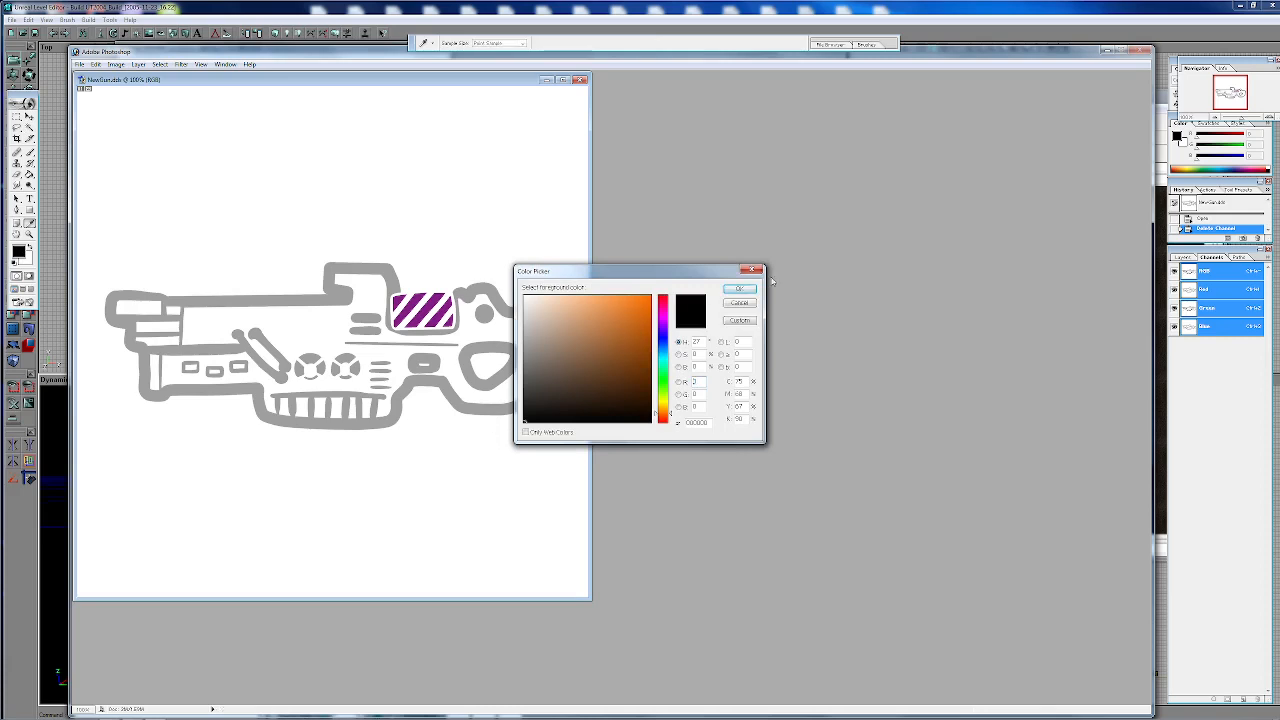
click(739, 288)
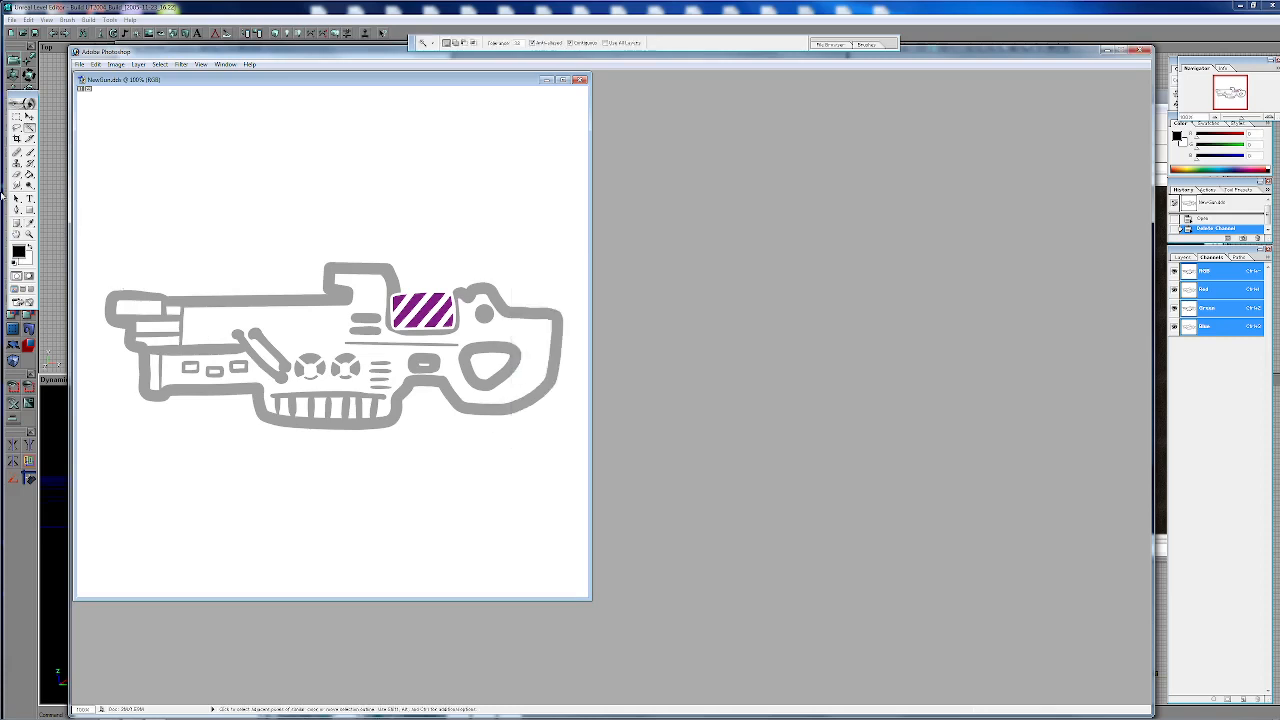
click(314, 208)
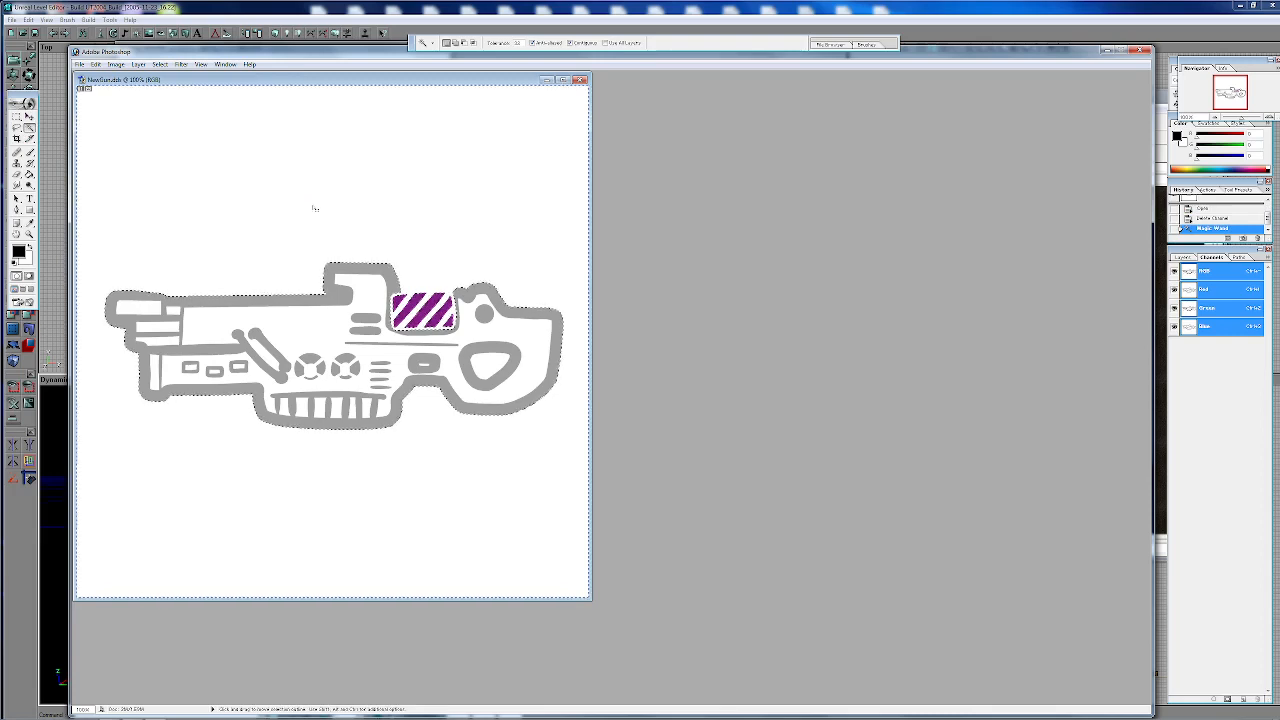
right_click(314, 208)
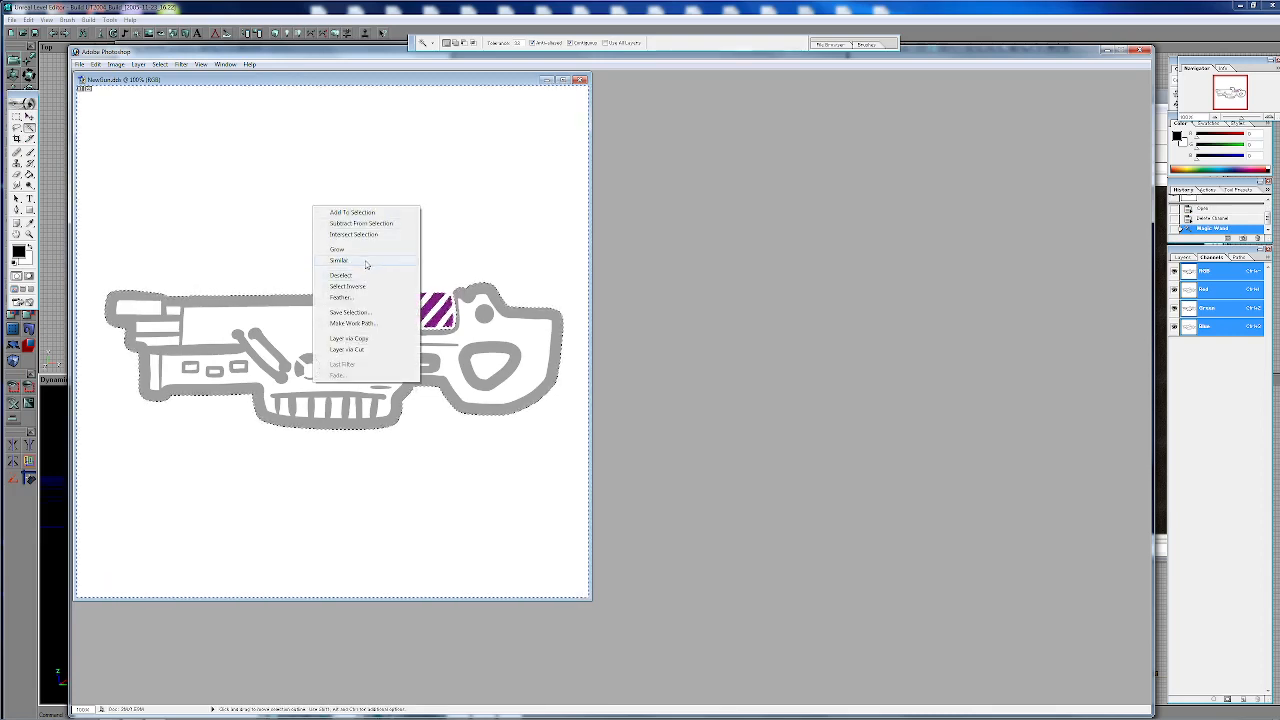
click(366, 261)
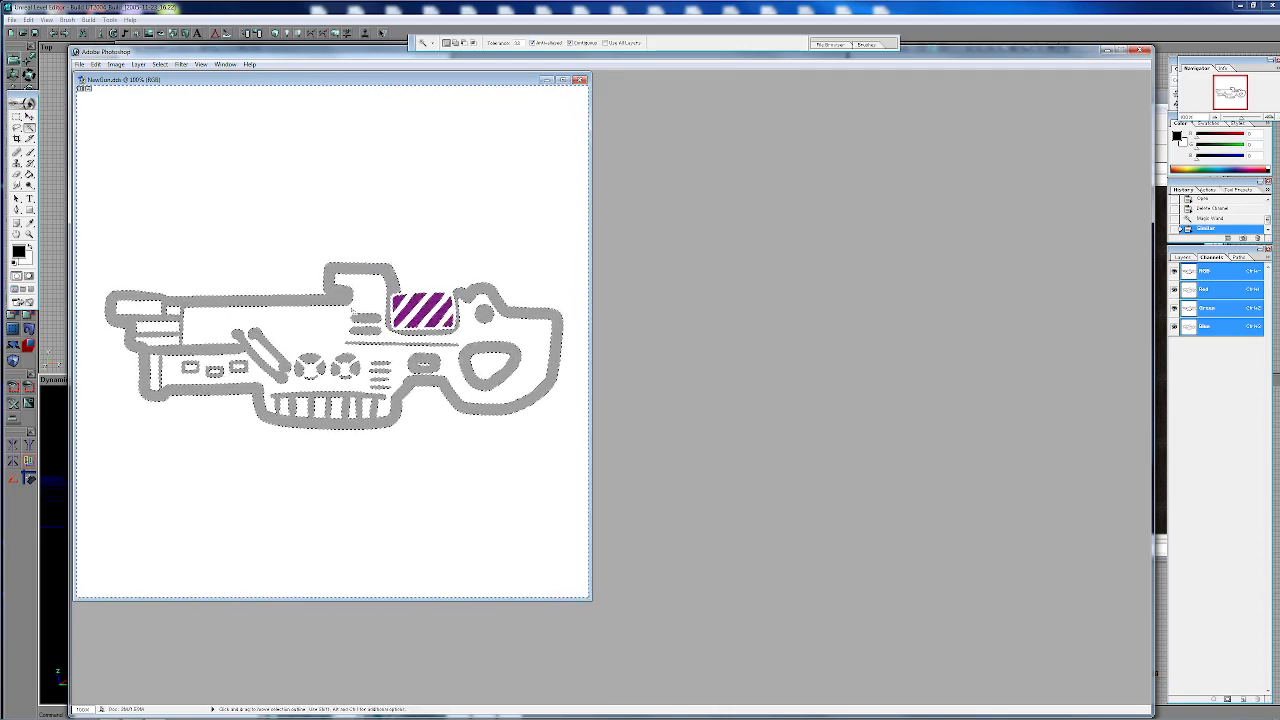
right_click(310, 217)
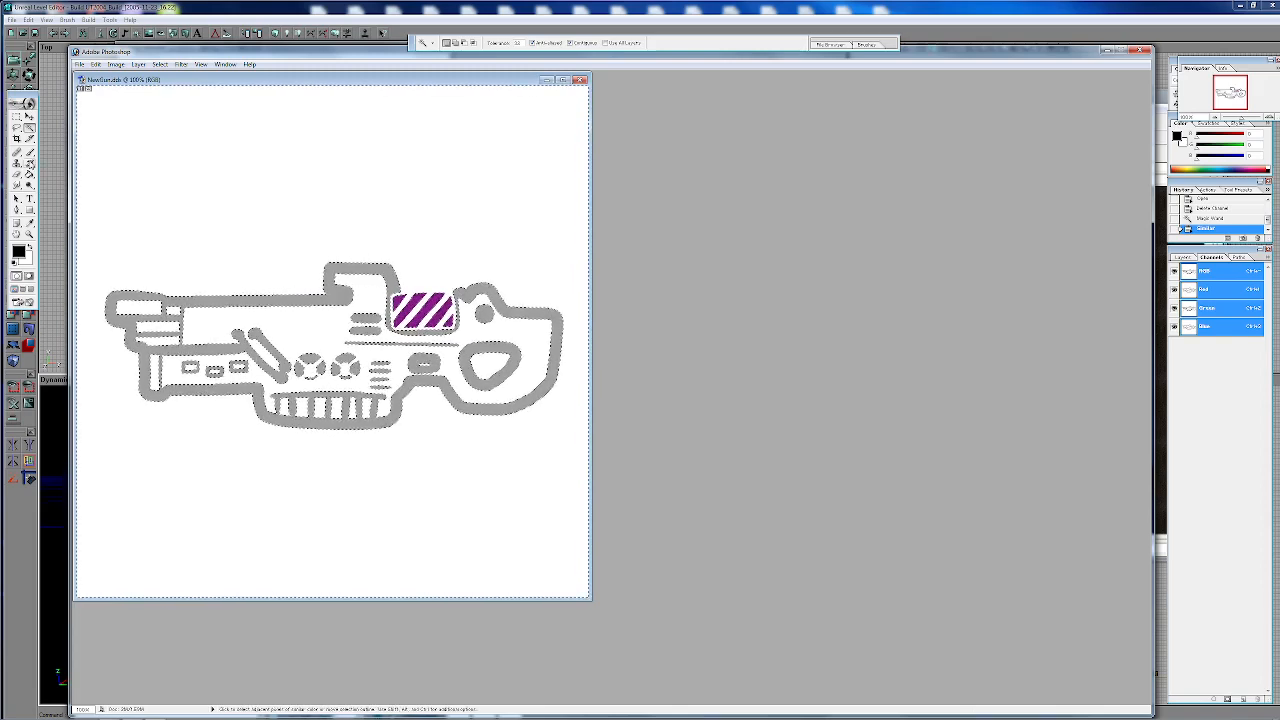
Step: Paint the selected white areas black with the Brush tool and clear the selection
key(b)
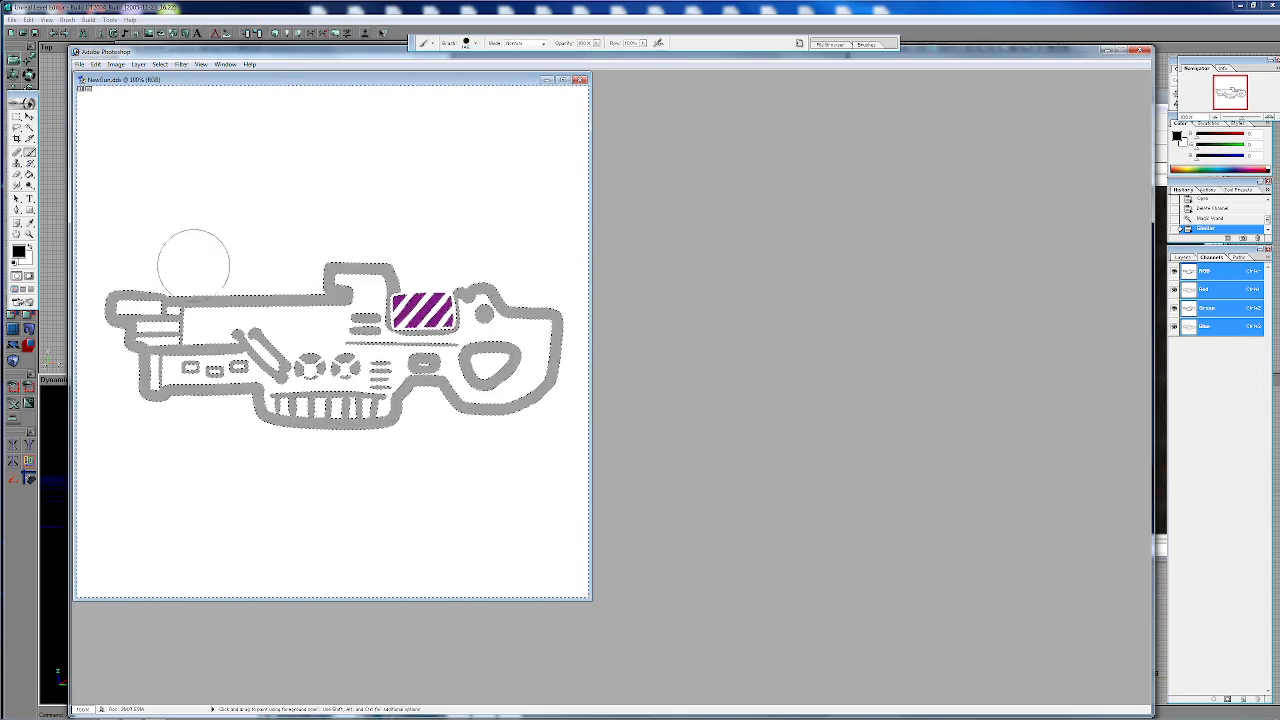
mouse_move(172, 270)
mouse_down()
mouse_move(557, 271)
mouse_move(130, 440)
mouse_move(363, 451)
mouse_move(350, 570)
mouse_up()
mouse_move(565, 575)
mouse_down()
mouse_move(491, 429)
mouse_move(143, 580)
mouse_move(94, 457)
mouse_move(112, 120)
mouse_move(200, 95)
mouse_move(209, 134)
mouse_move(520, 110)
mouse_move(313, 137)
mouse_move(586, 242)
mouse_move(552, 571)
mouse_move(363, 429)
mouse_up()
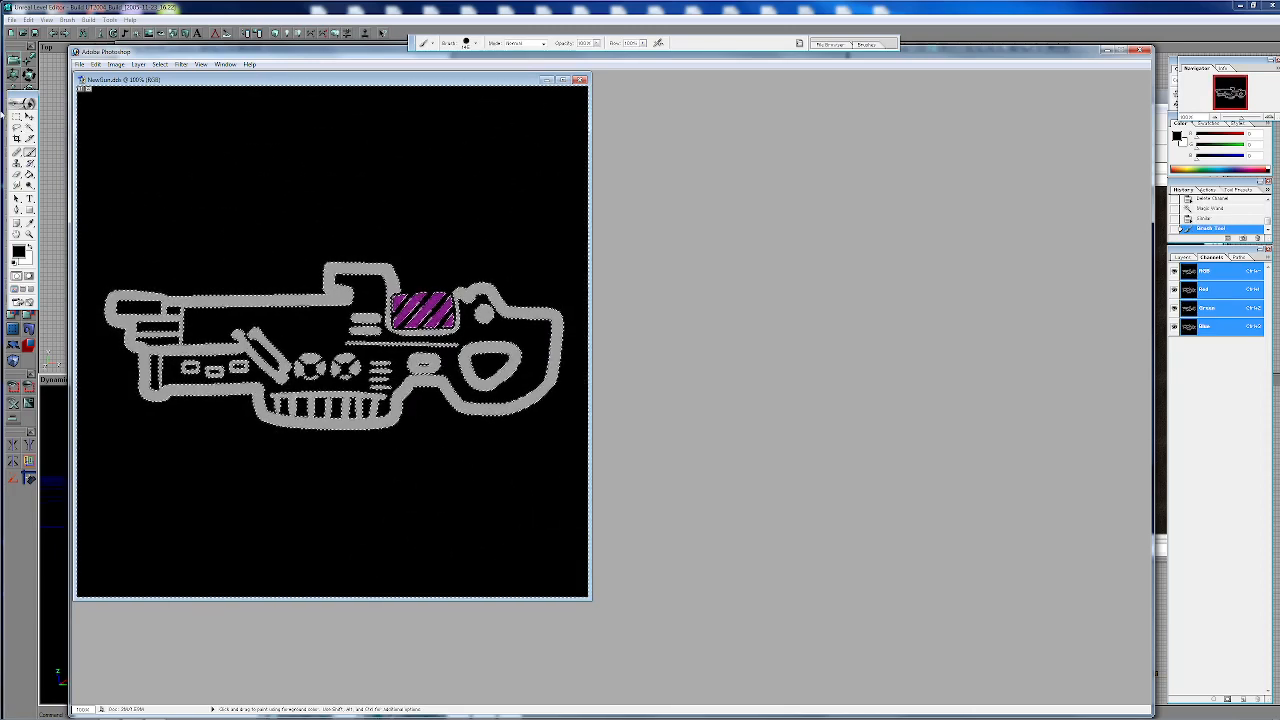
key(w)
key(ctrl+d)
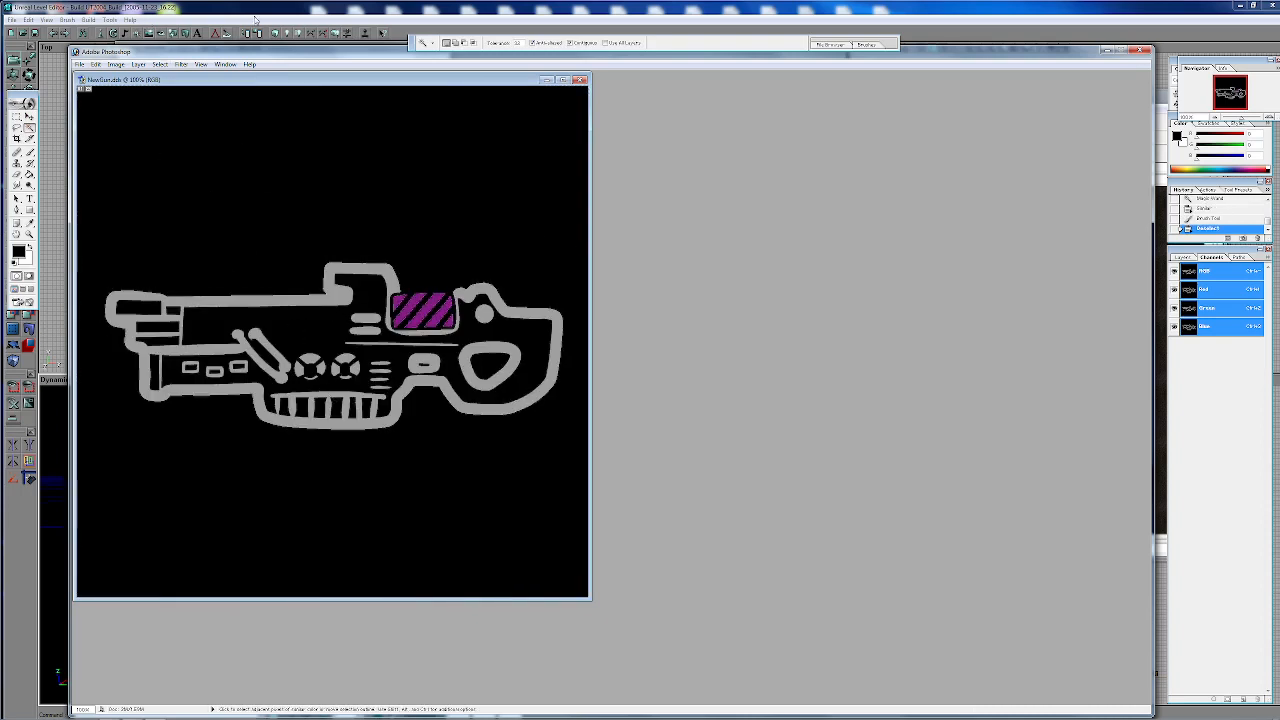
Step: Raise the contrast with Brightness/Contrast until the gun's grey lines turn white, keeping brightness at 0
click(116, 64)
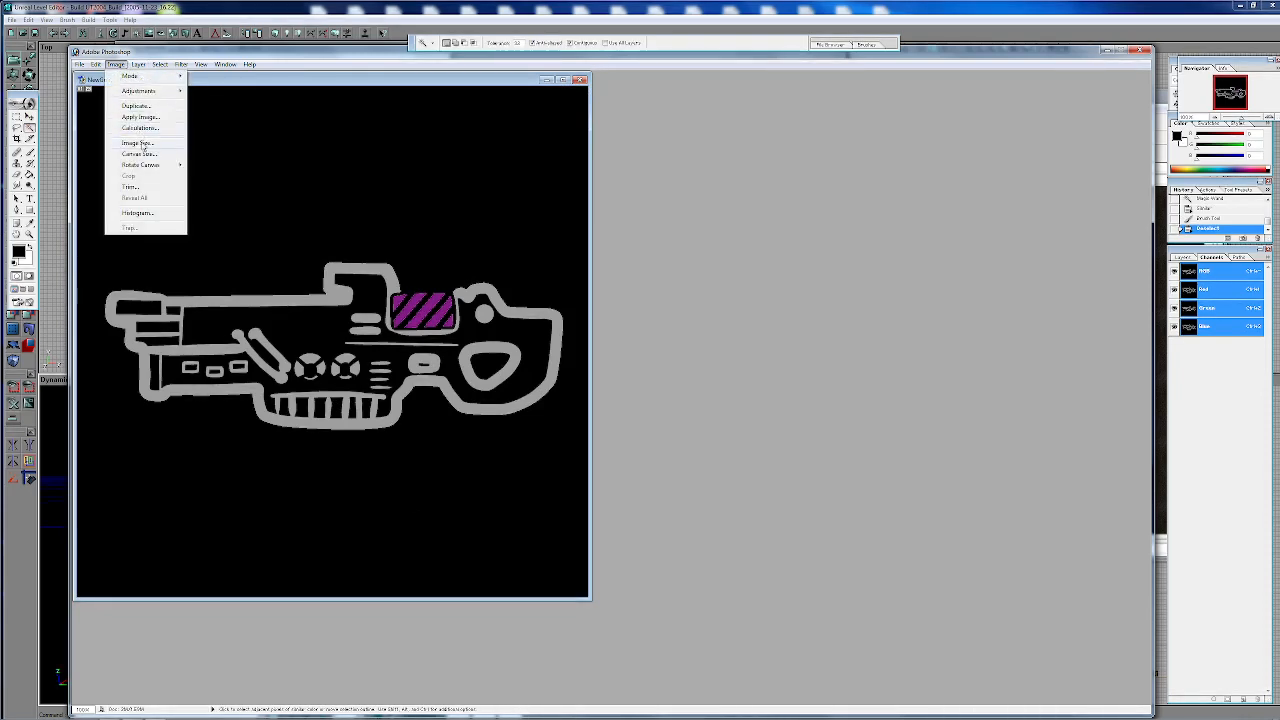
mouse_move(146, 91)
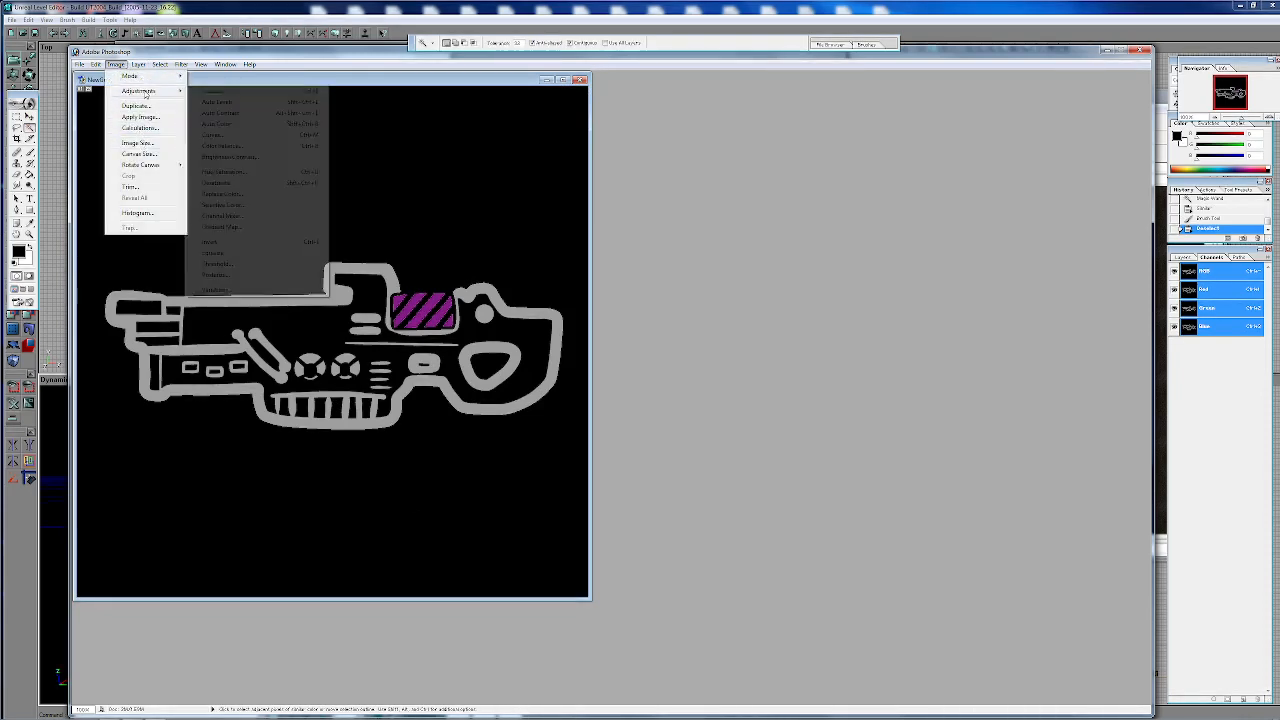
click(245, 158)
drag(758, 338, 779, 362)
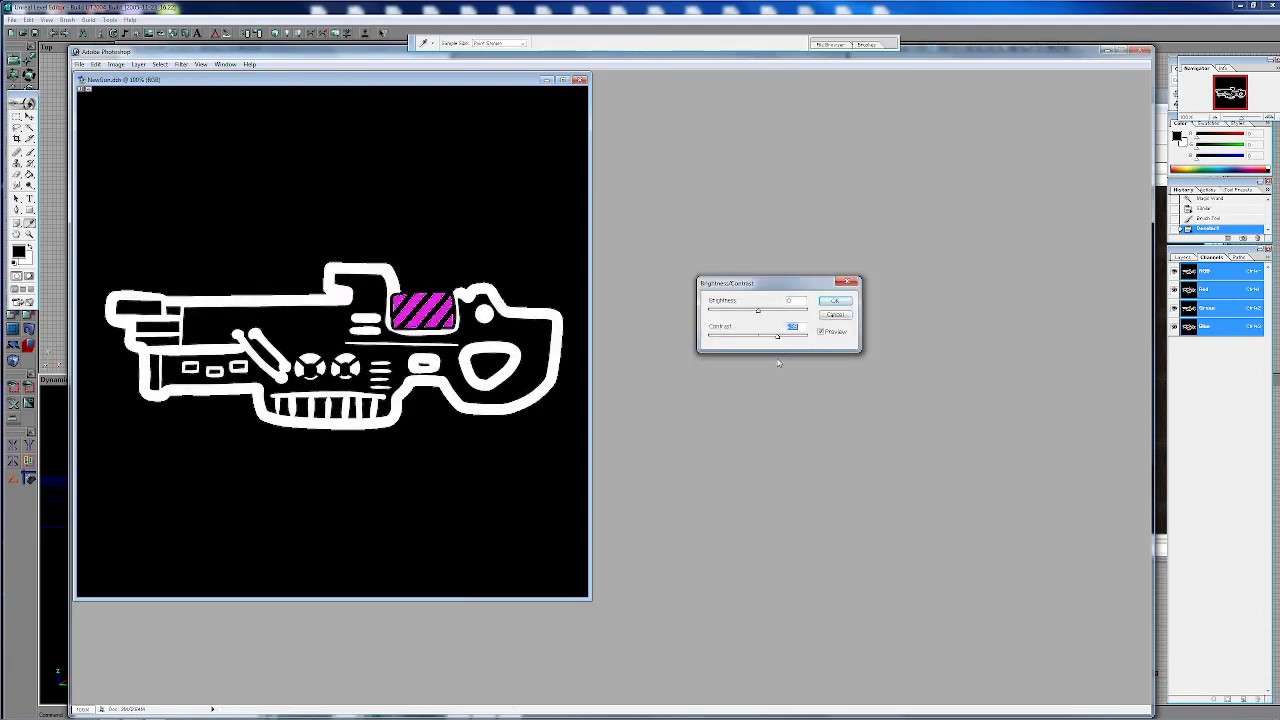
click(836, 301)
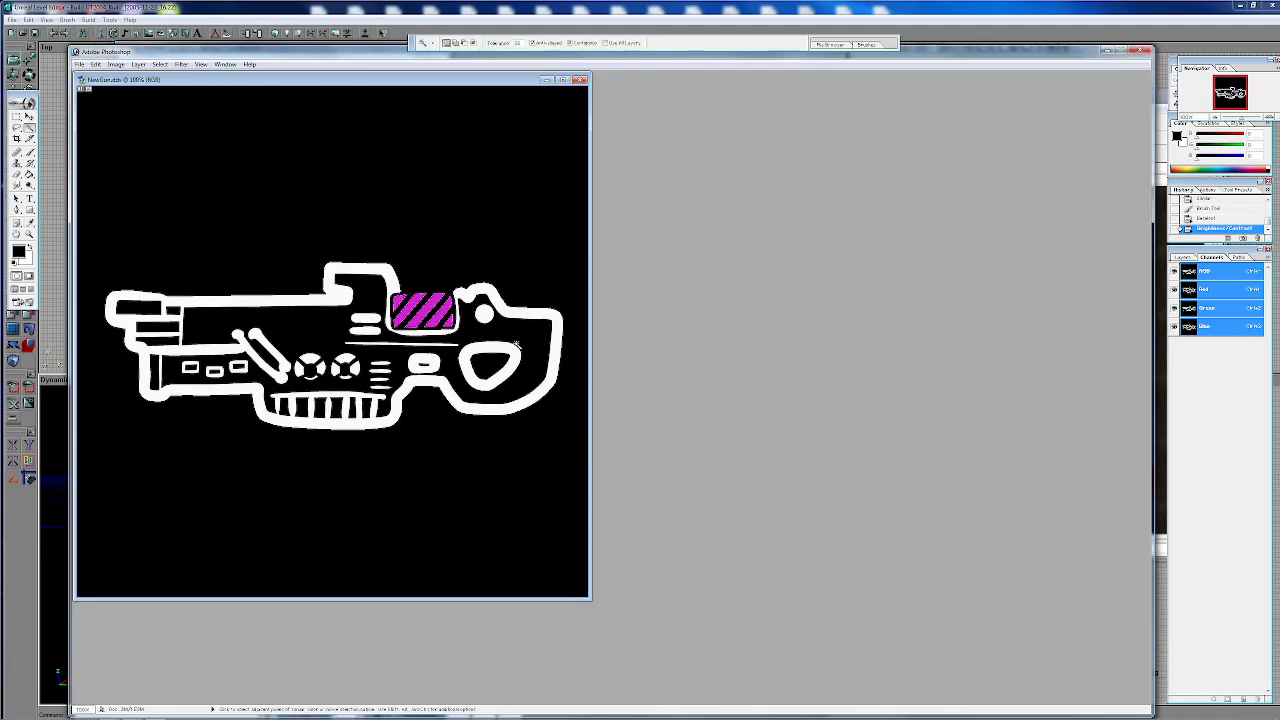
click(137, 64)
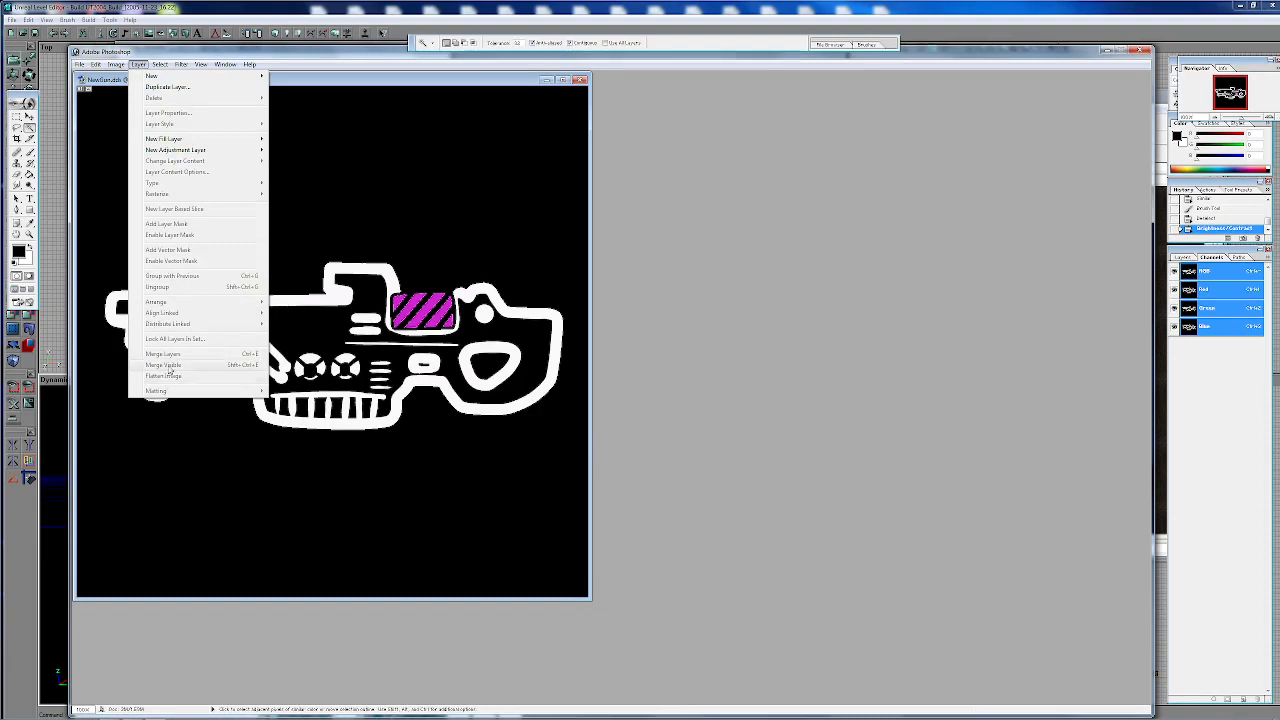
mouse_move(201, 64)
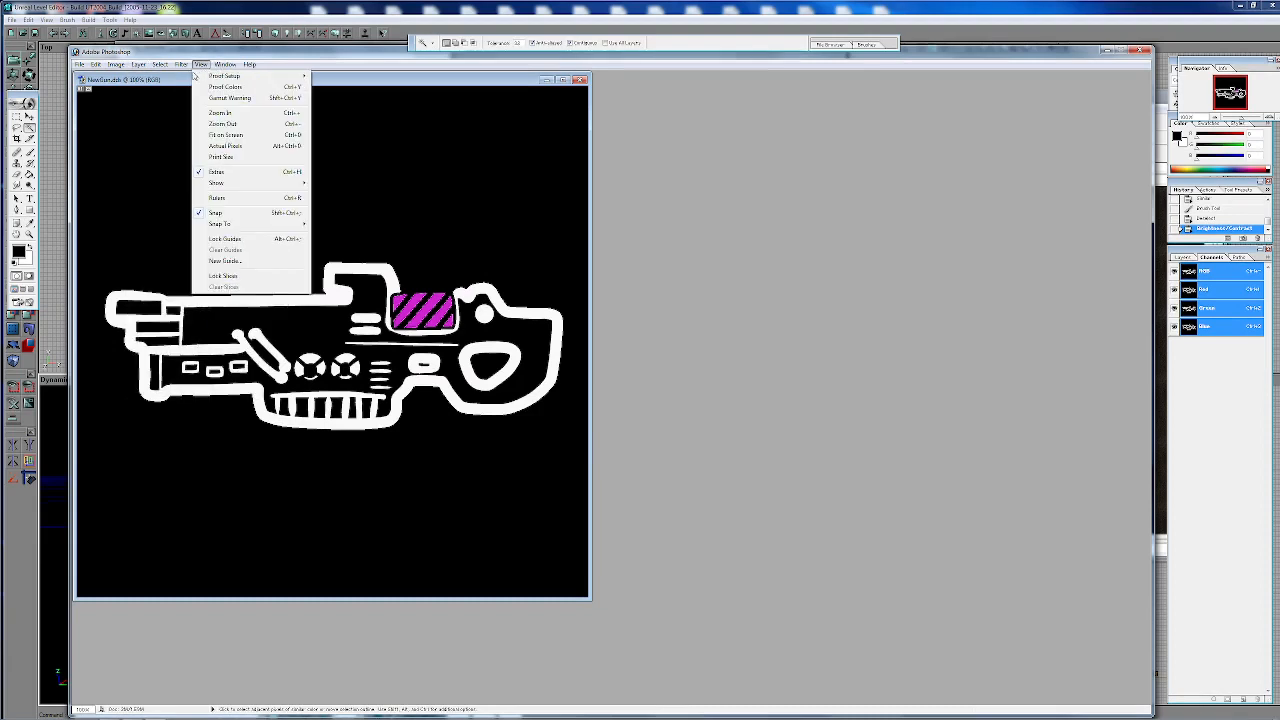
click(305, 52)
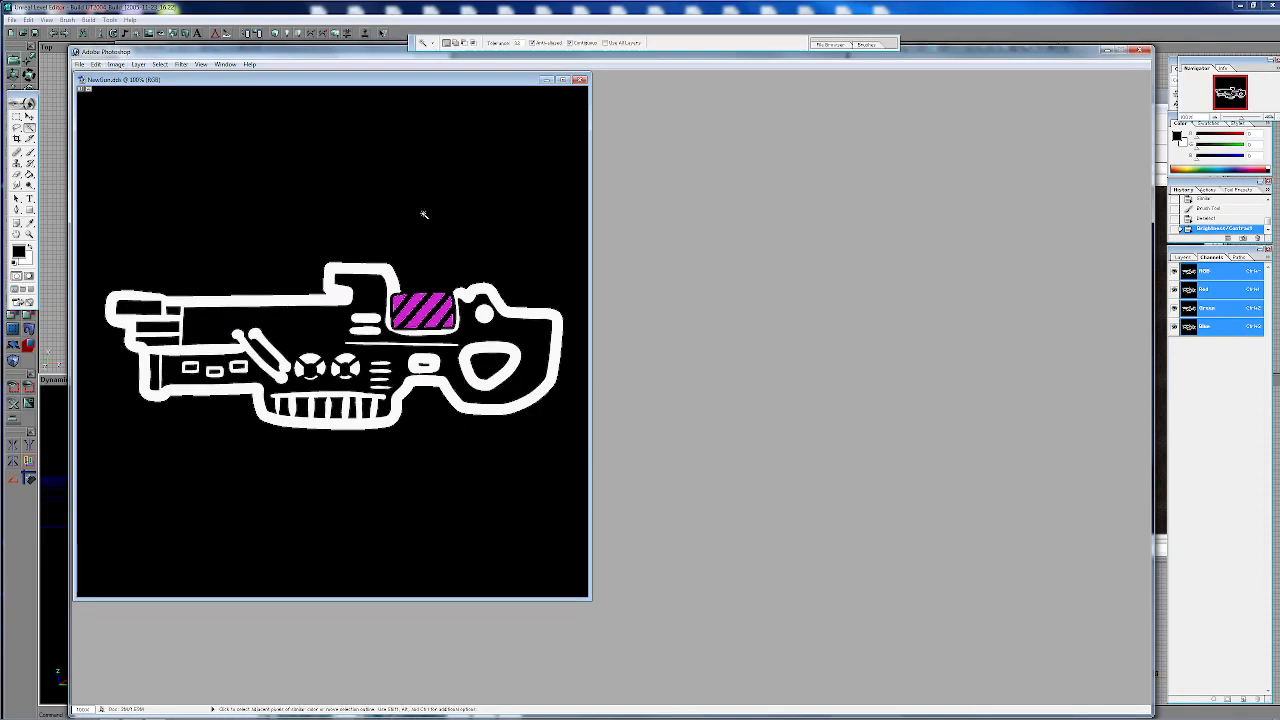
click(116, 64)
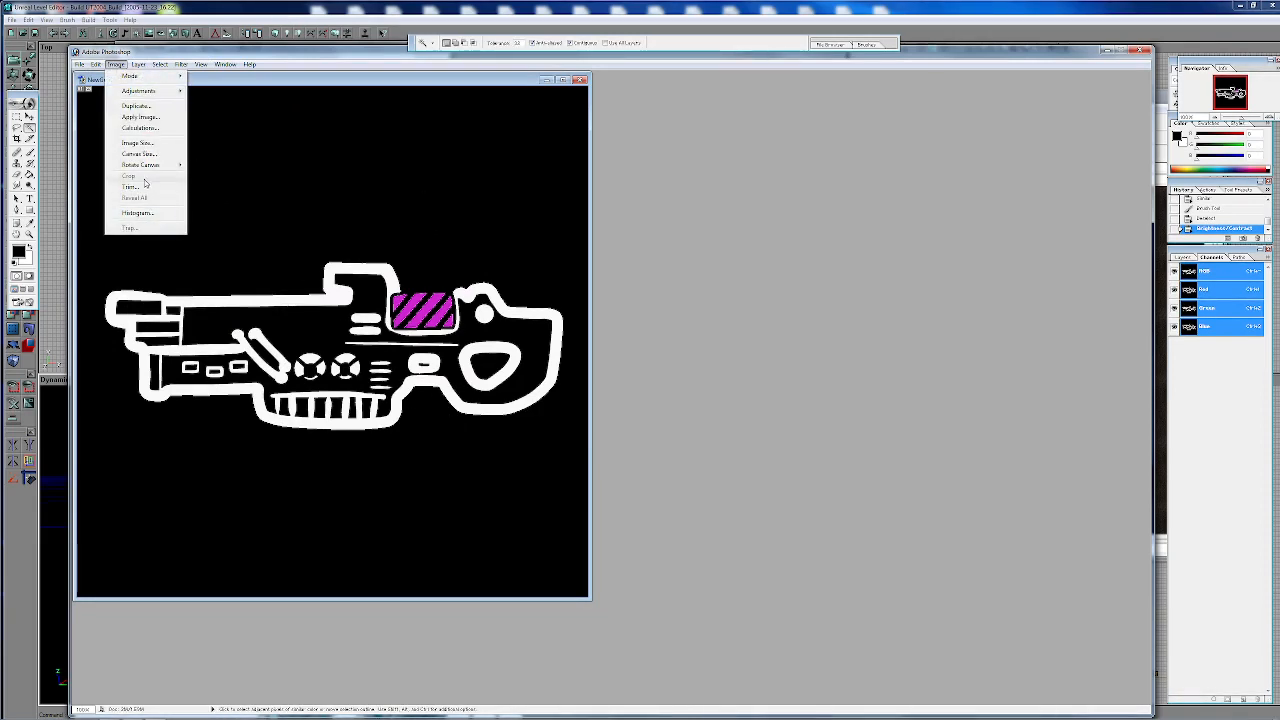
Step: Resize the gun image to 512 × 512 pixels with constrained proportions
click(140, 144)
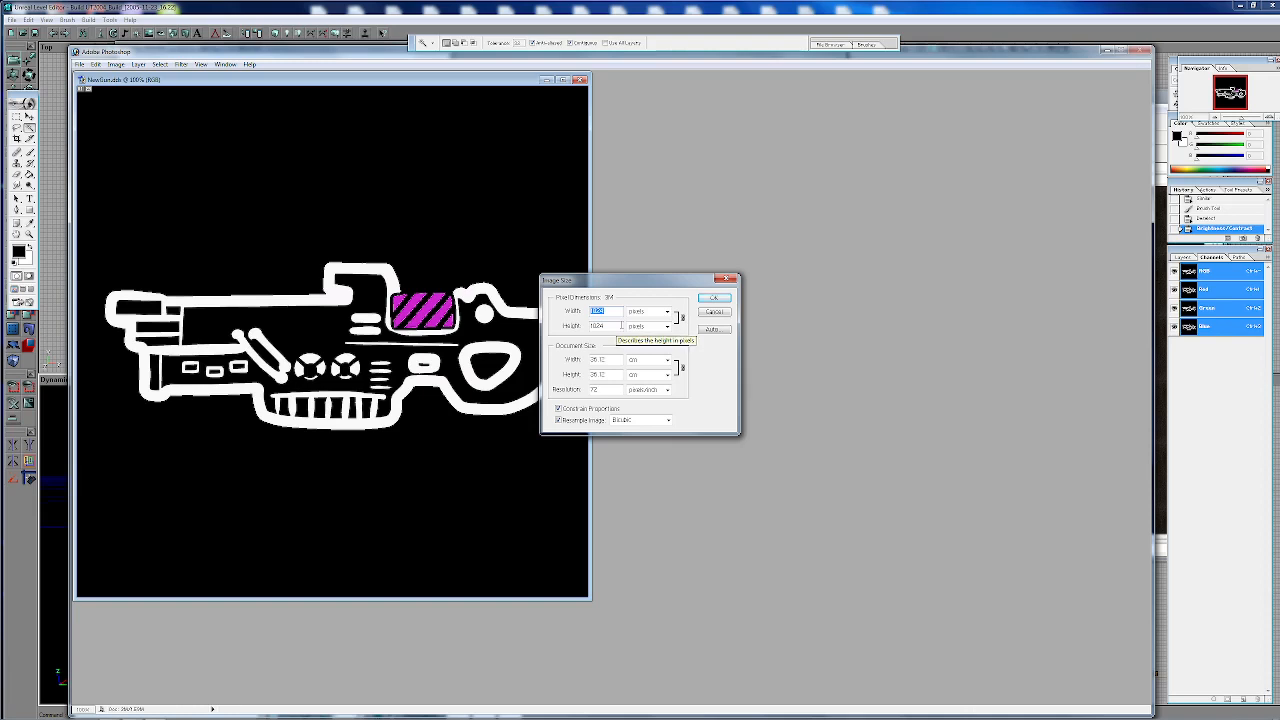
text(512)
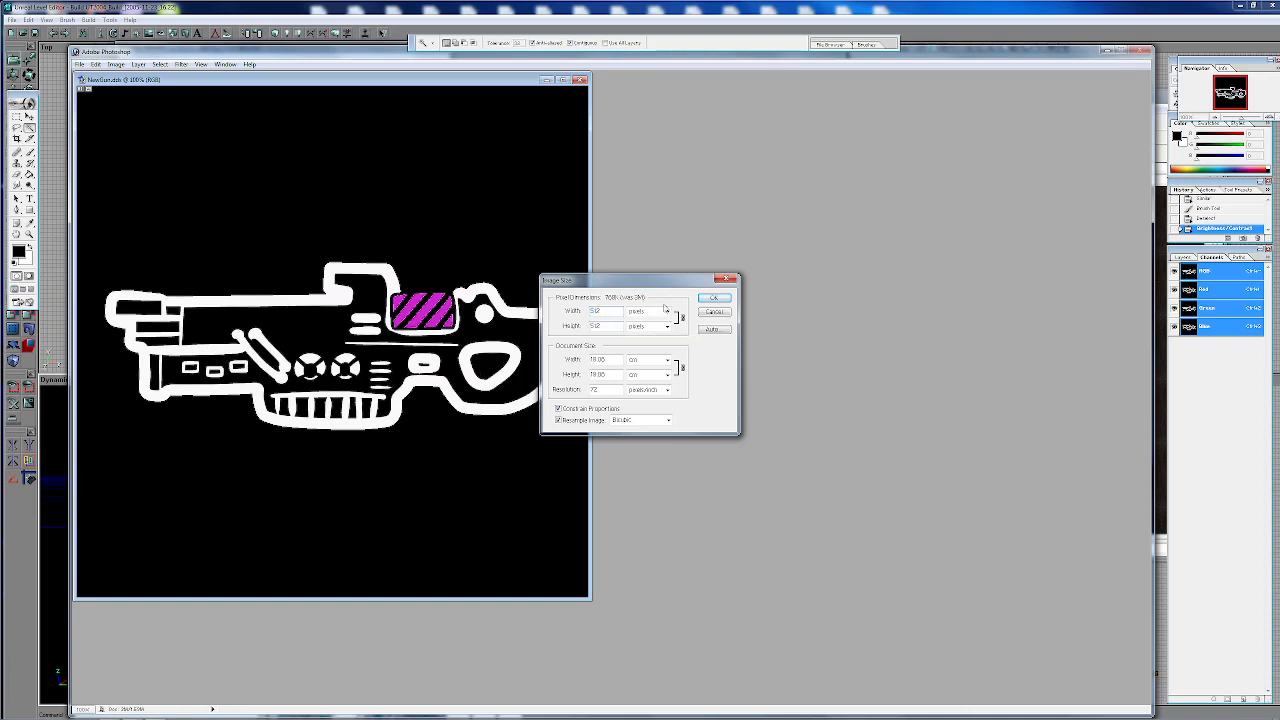
click(713, 298)
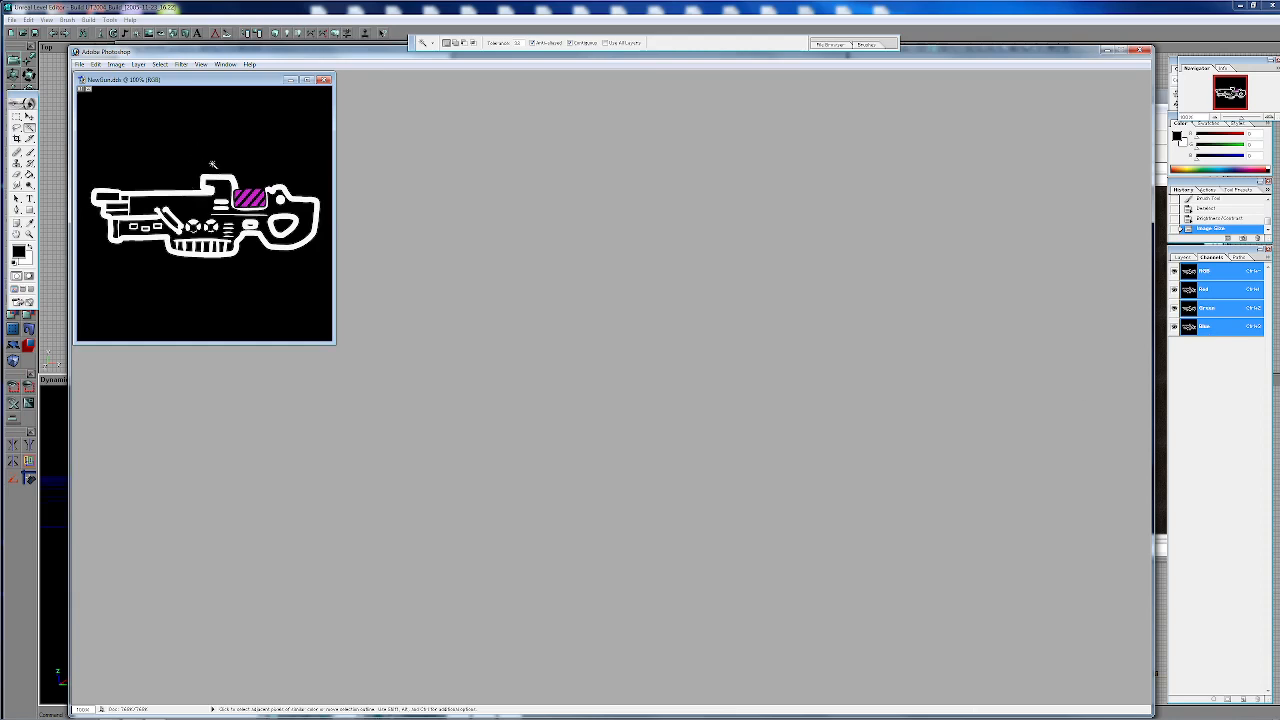
Step: Select all black areas with the Magic Wand and Similar, invert the selection, and copy the gun artwork to a new layer
click(191, 140)
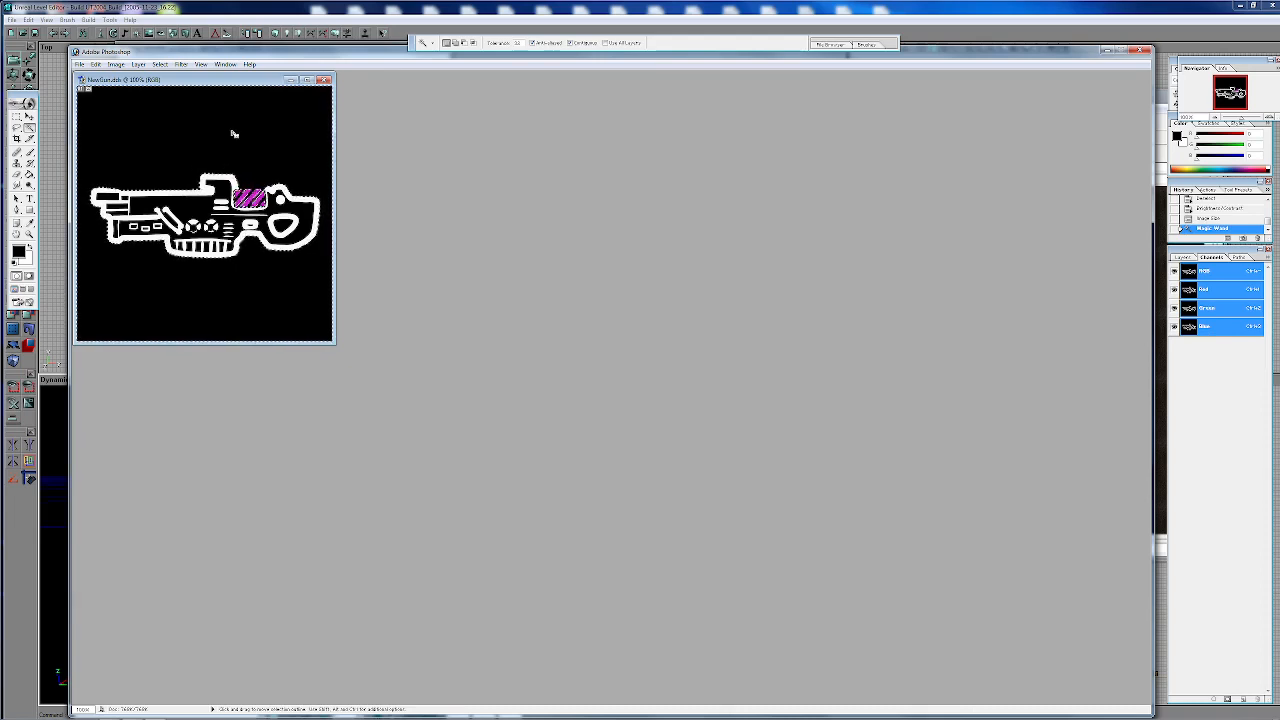
right_click(206, 122)
click(235, 181)
right_click(175, 134)
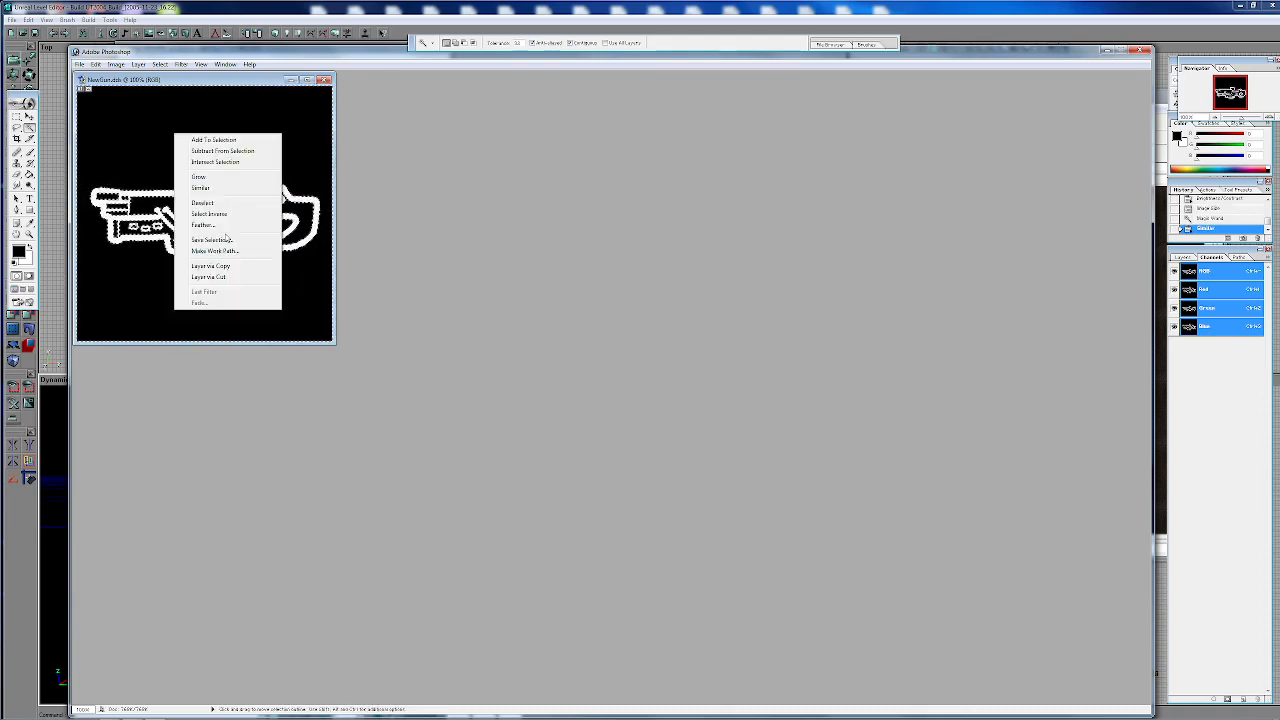
click(241, 214)
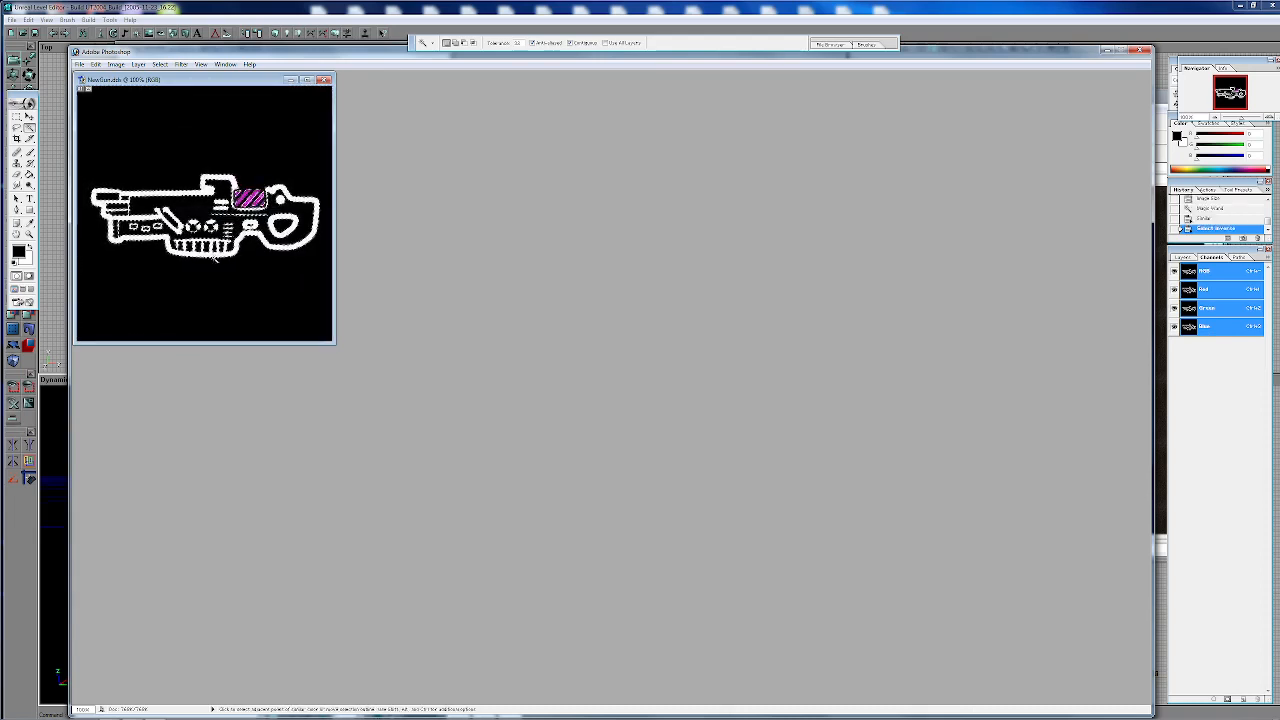
right_click(259, 304)
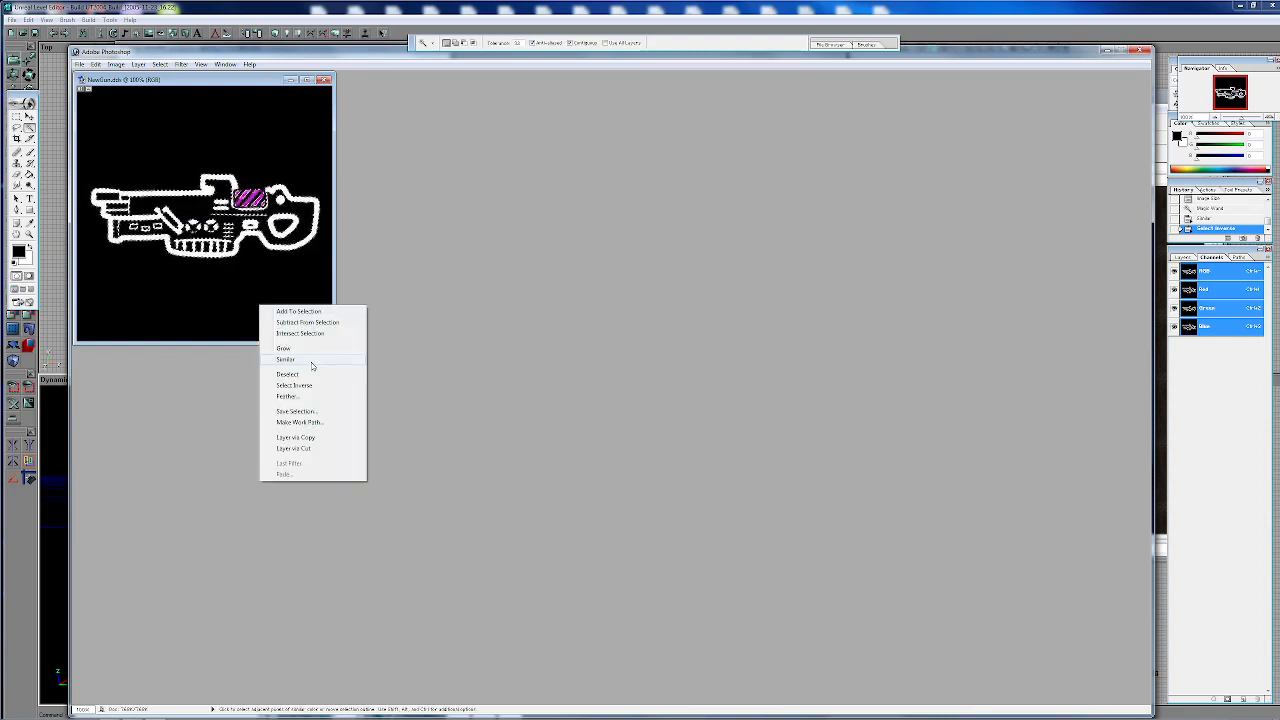
click(300, 437)
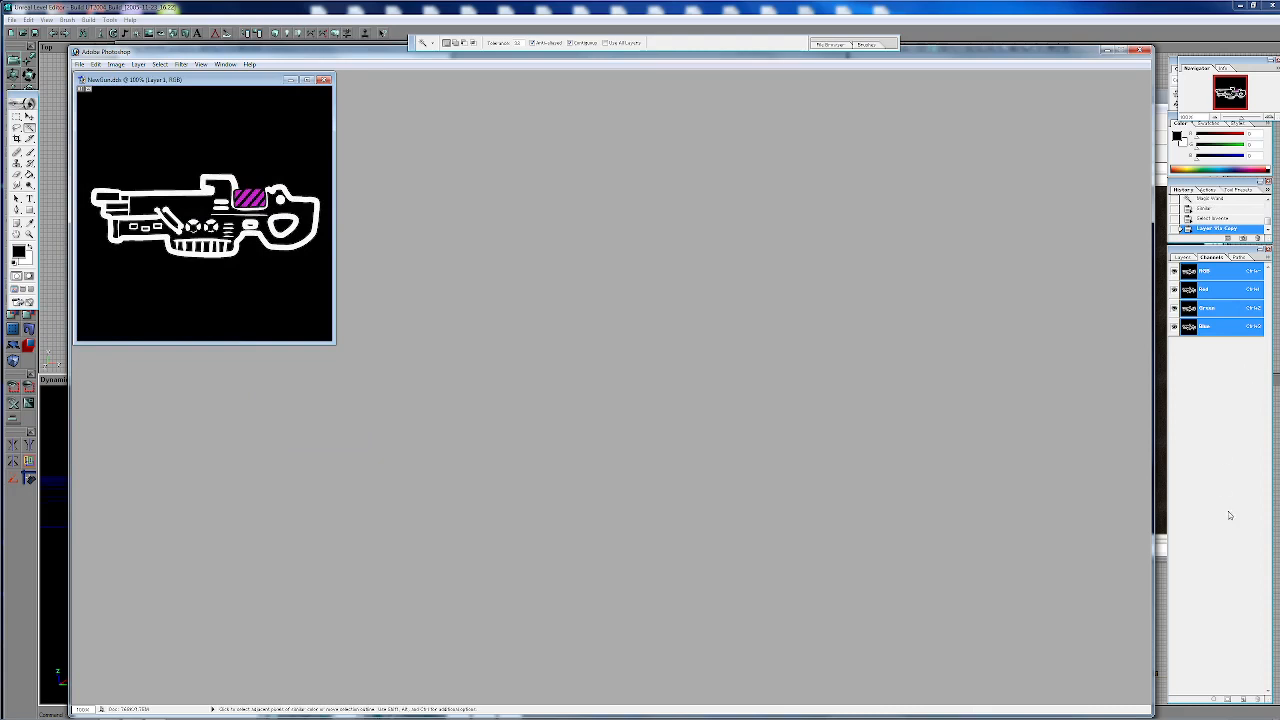
Step: Add an Alpha 1 channel, show the RGB image instead of it, and select the gun artwork by inverting a Similar black selection
click(1242, 699)
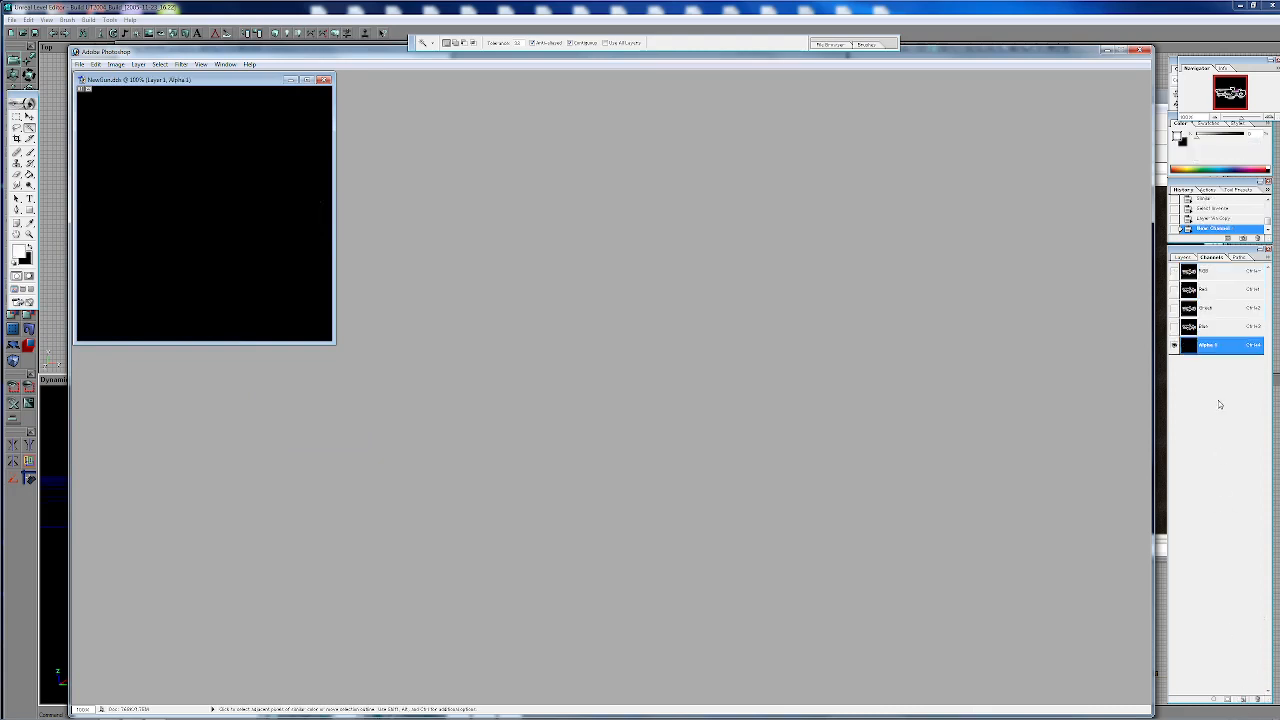
click(1175, 346)
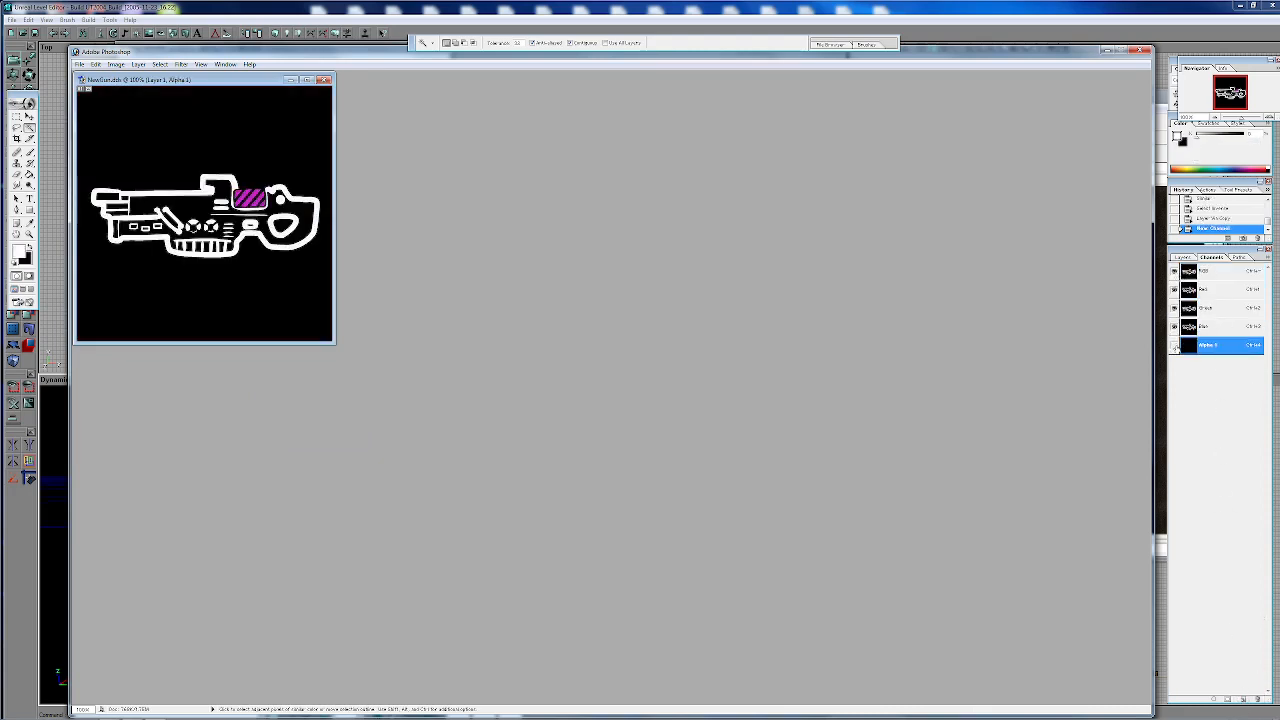
click(172, 289)
right_click(185, 160)
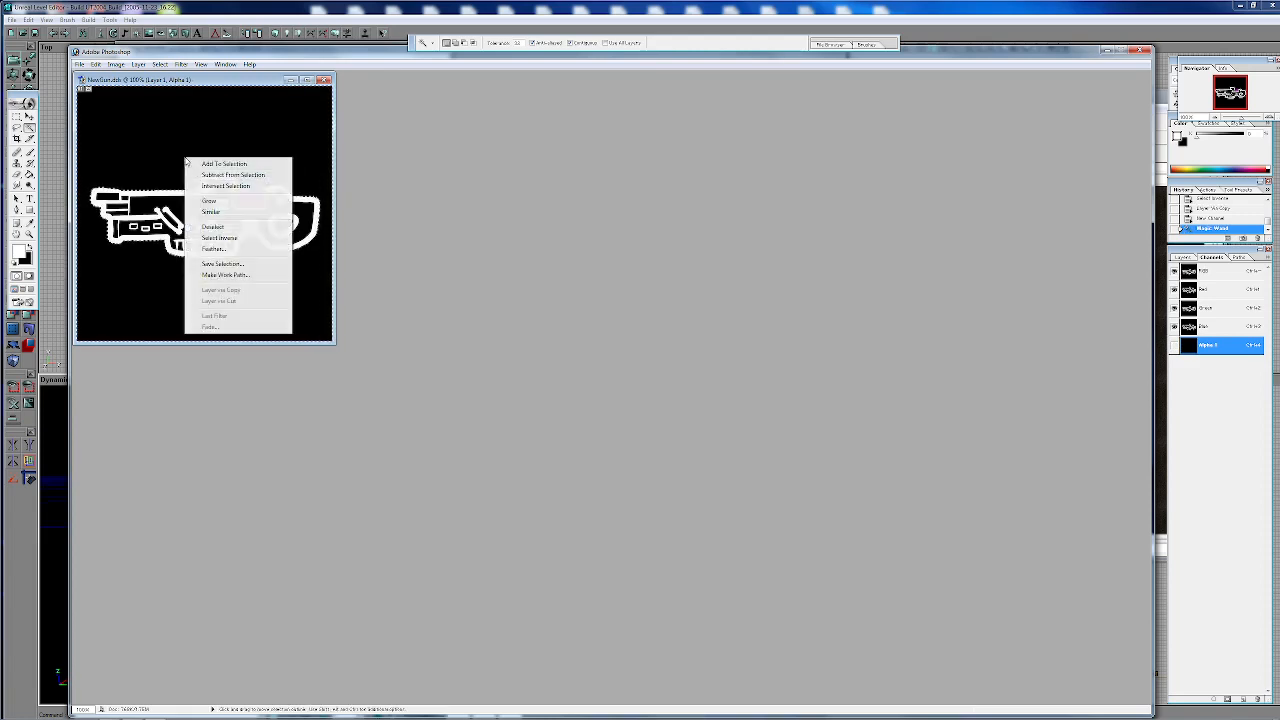
click(209, 212)
right_click(180, 146)
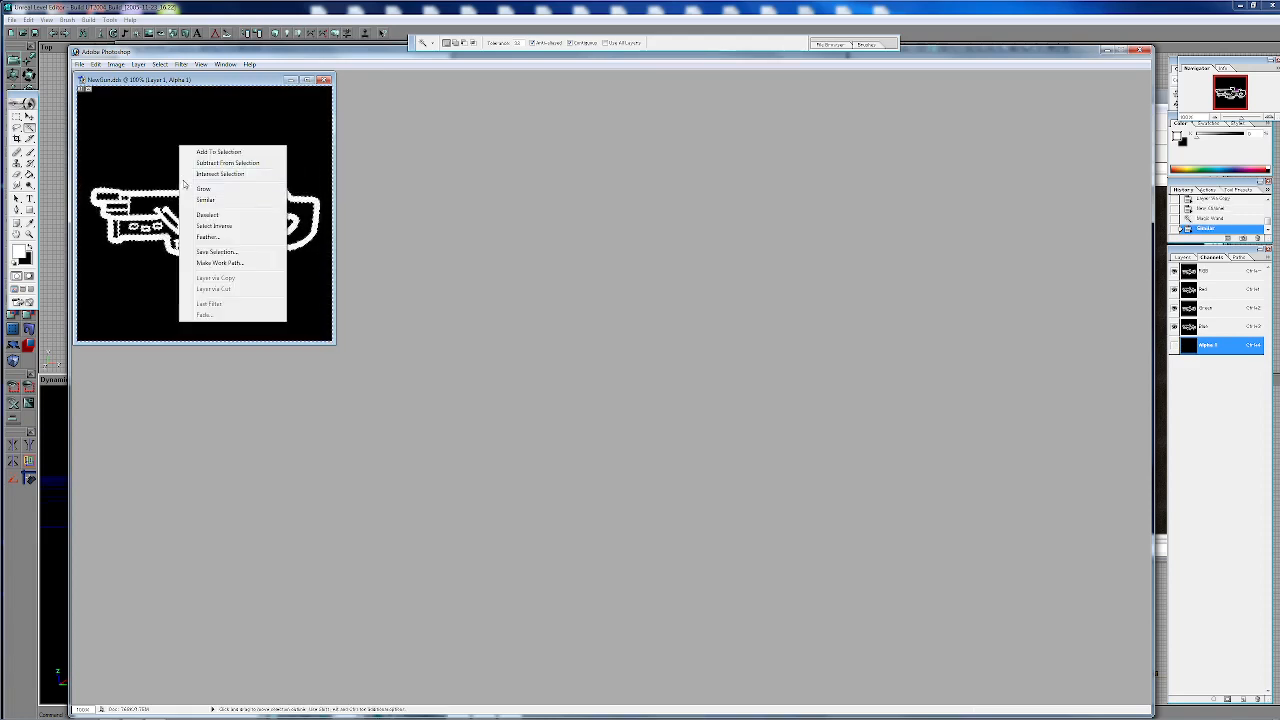
click(211, 226)
Step: Save the gun selection into the existing Alpha 1 channel
right_click(185, 167)
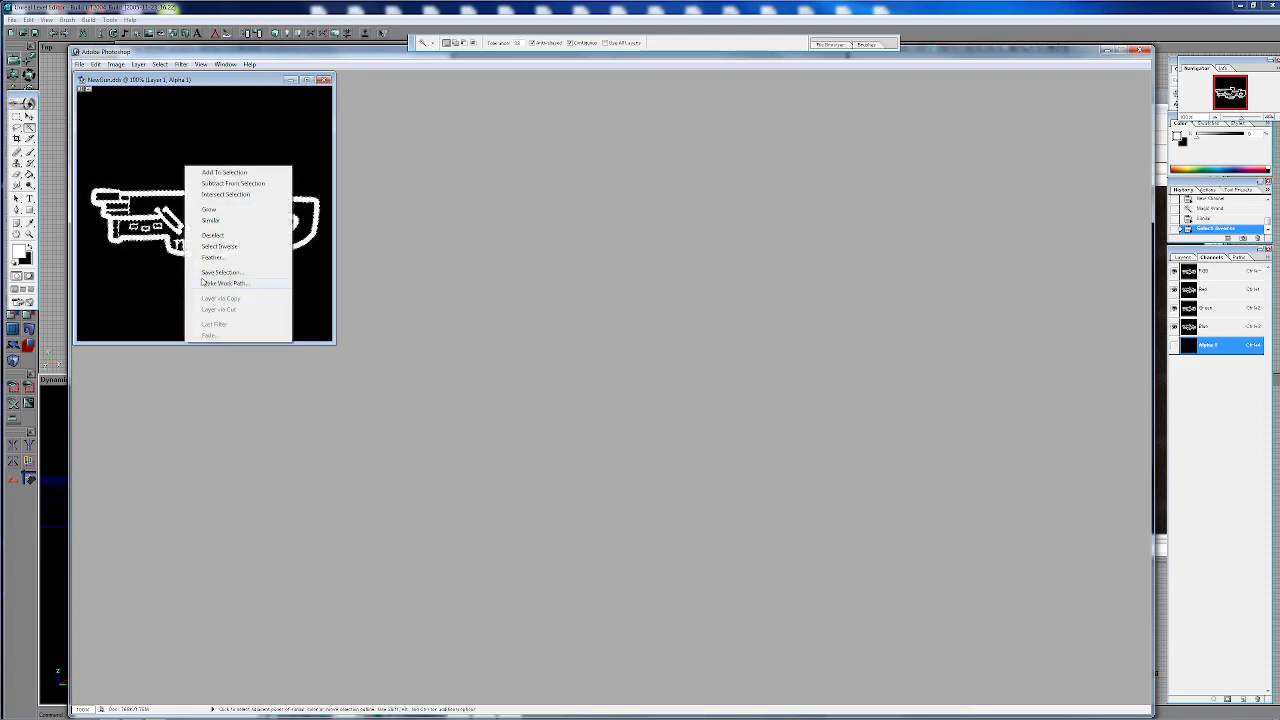
click(221, 273)
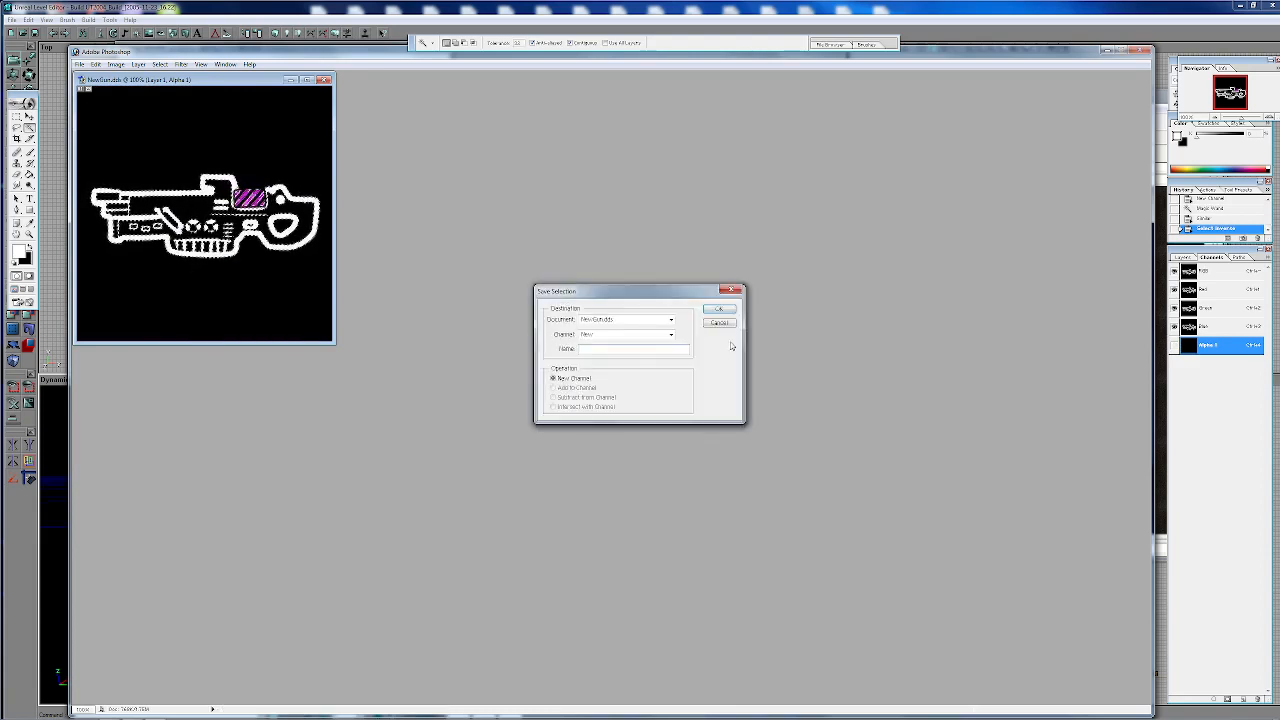
click(670, 334)
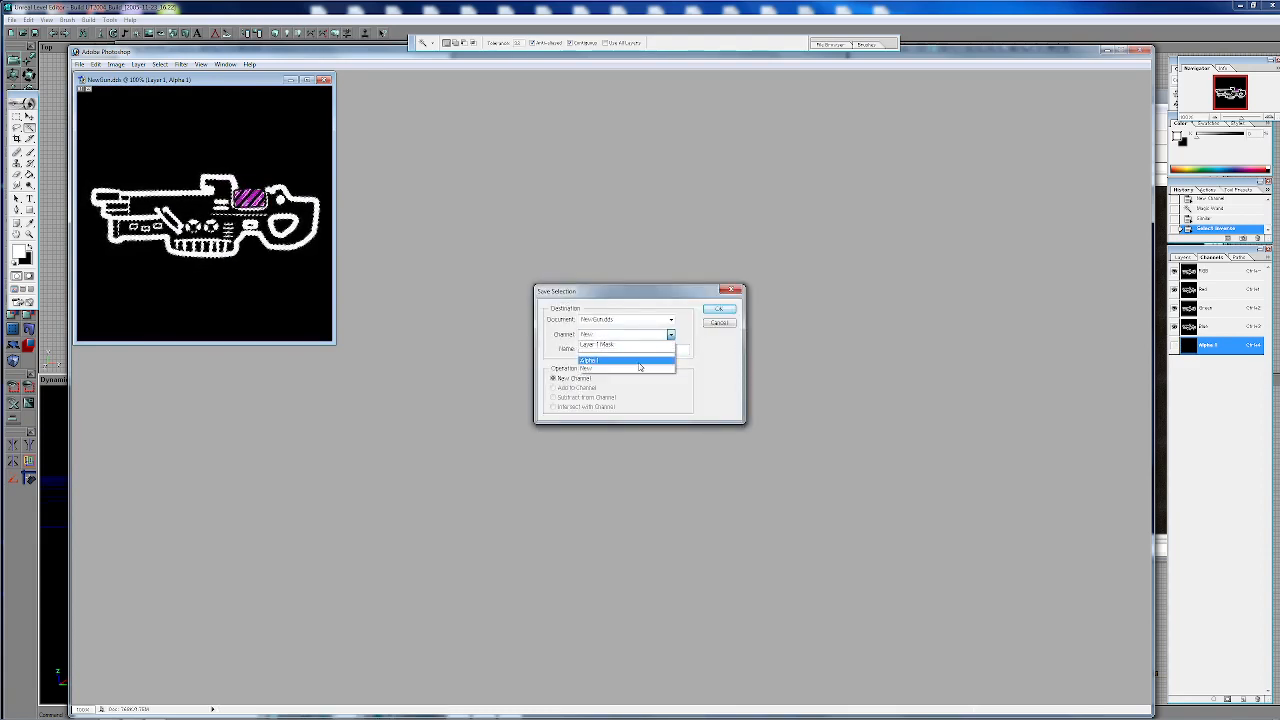
click(641, 361)
click(718, 311)
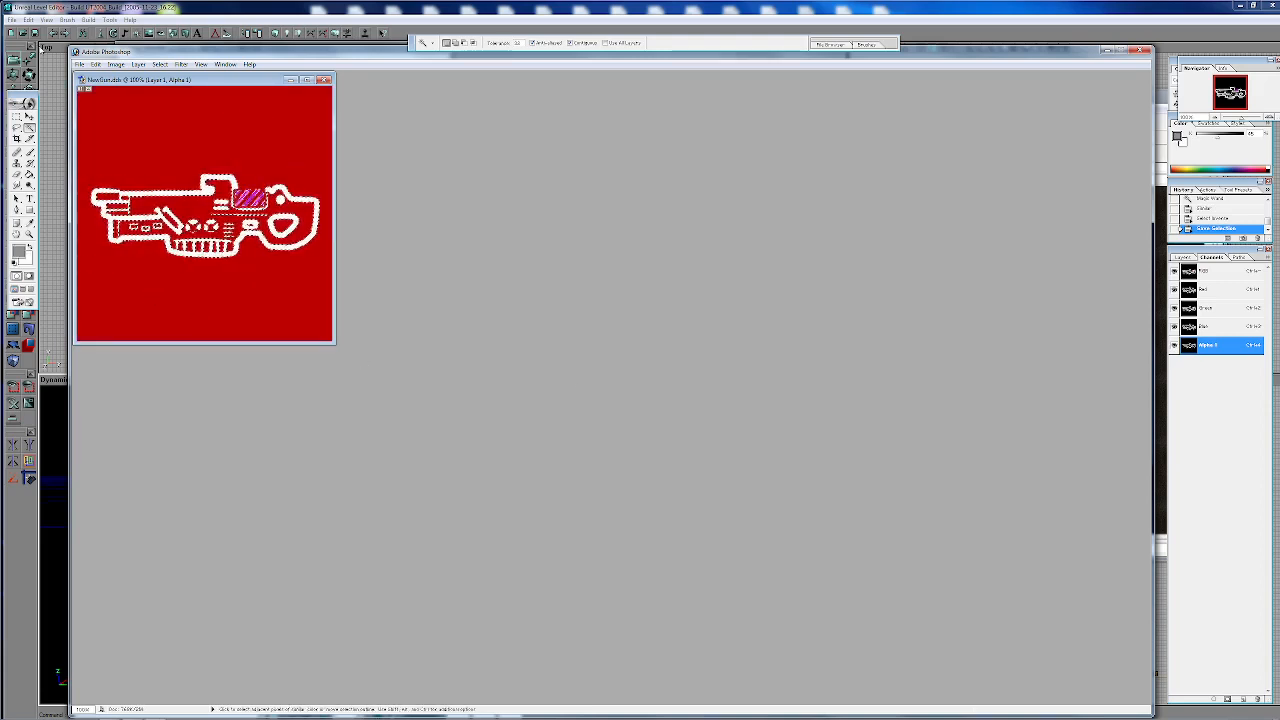
Step: Prepare to save a copy of the image in DDS format under the existing file name NewGun.dds, with alpha channels included
click(79, 64)
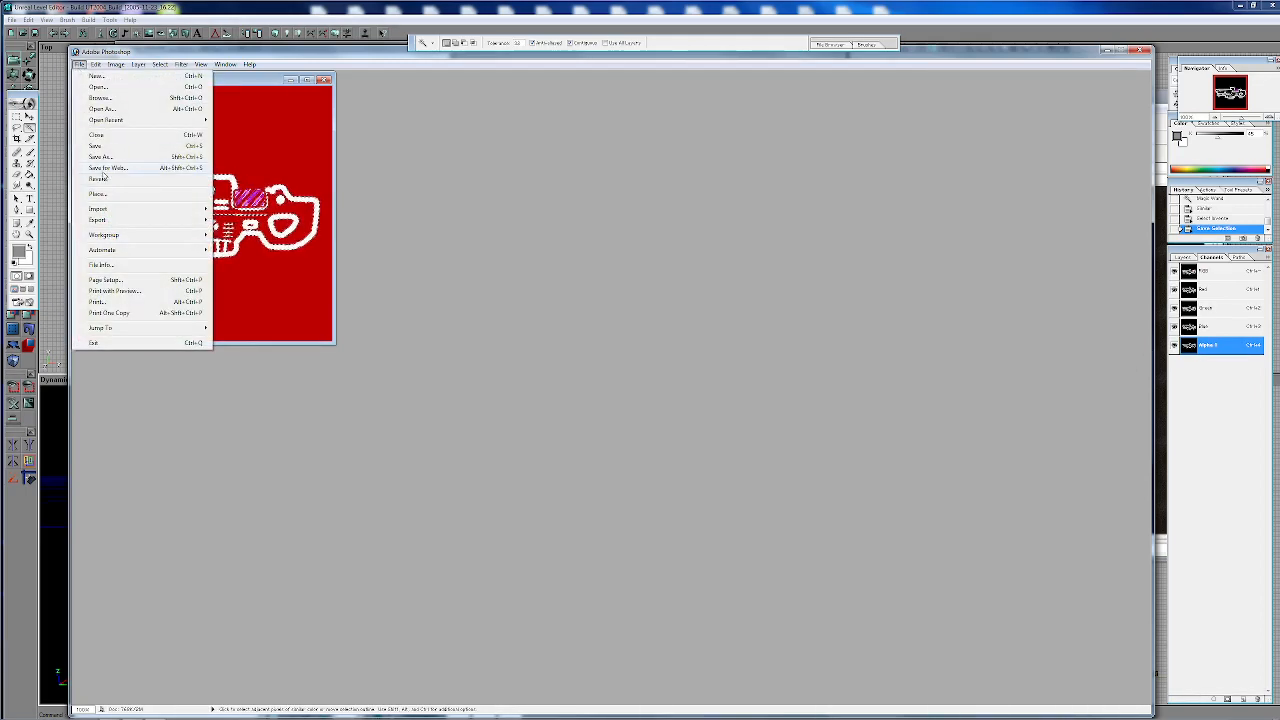
click(102, 156)
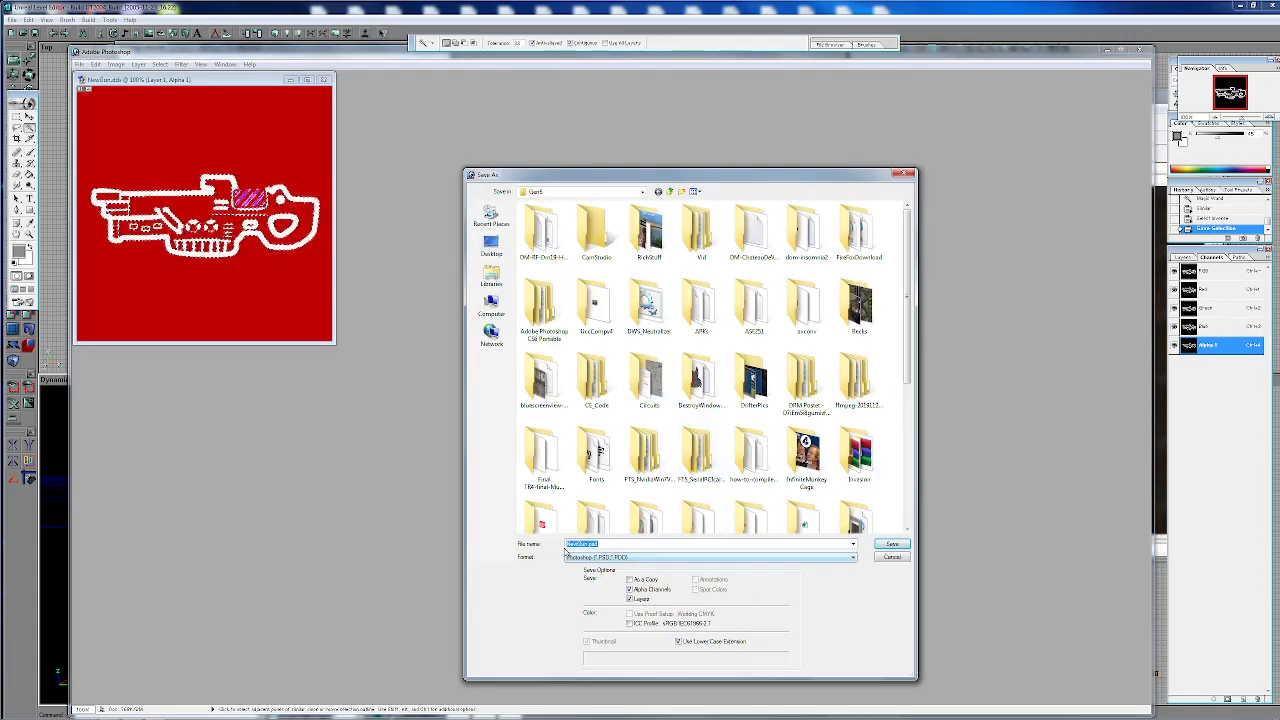
click(853, 563)
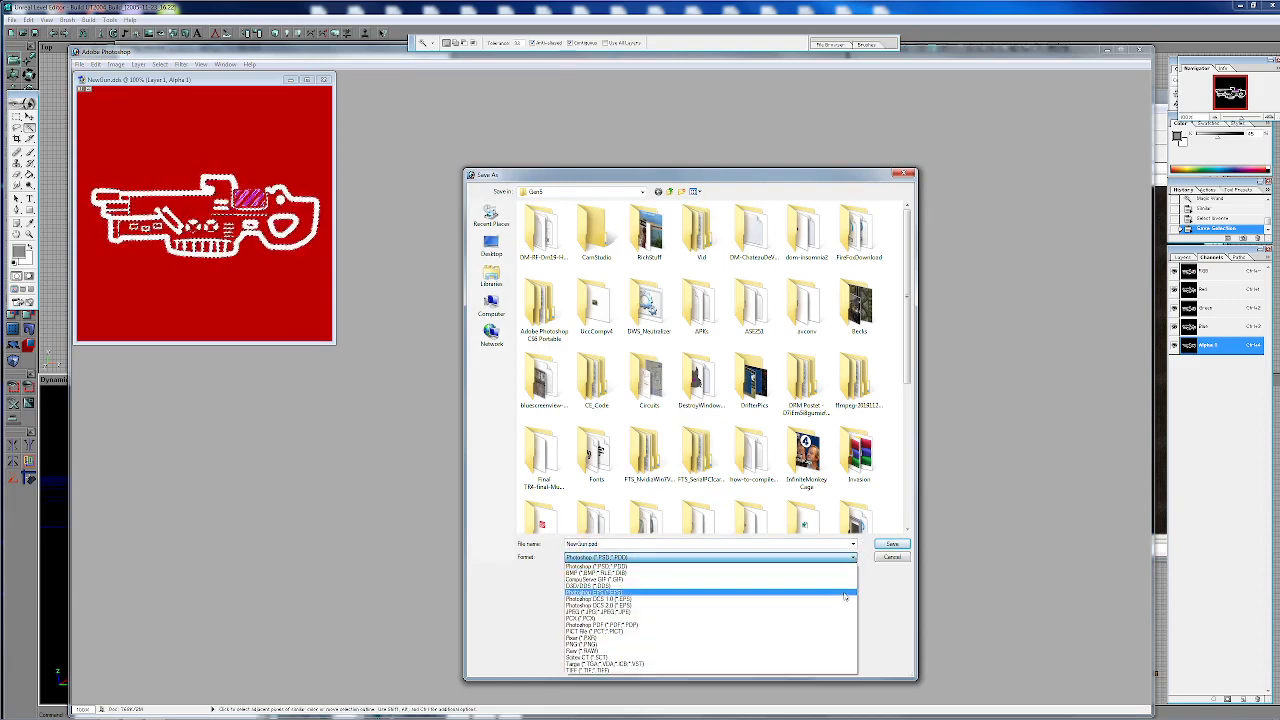
click(854, 592)
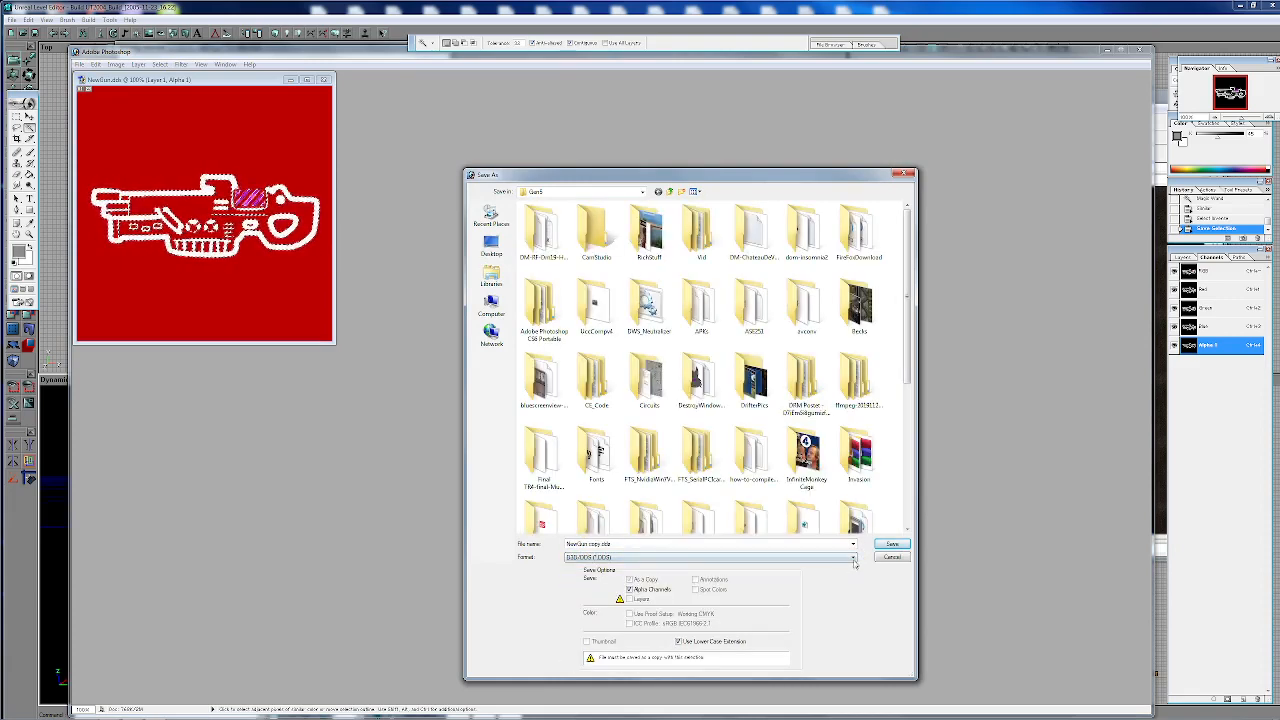
click(587, 545)
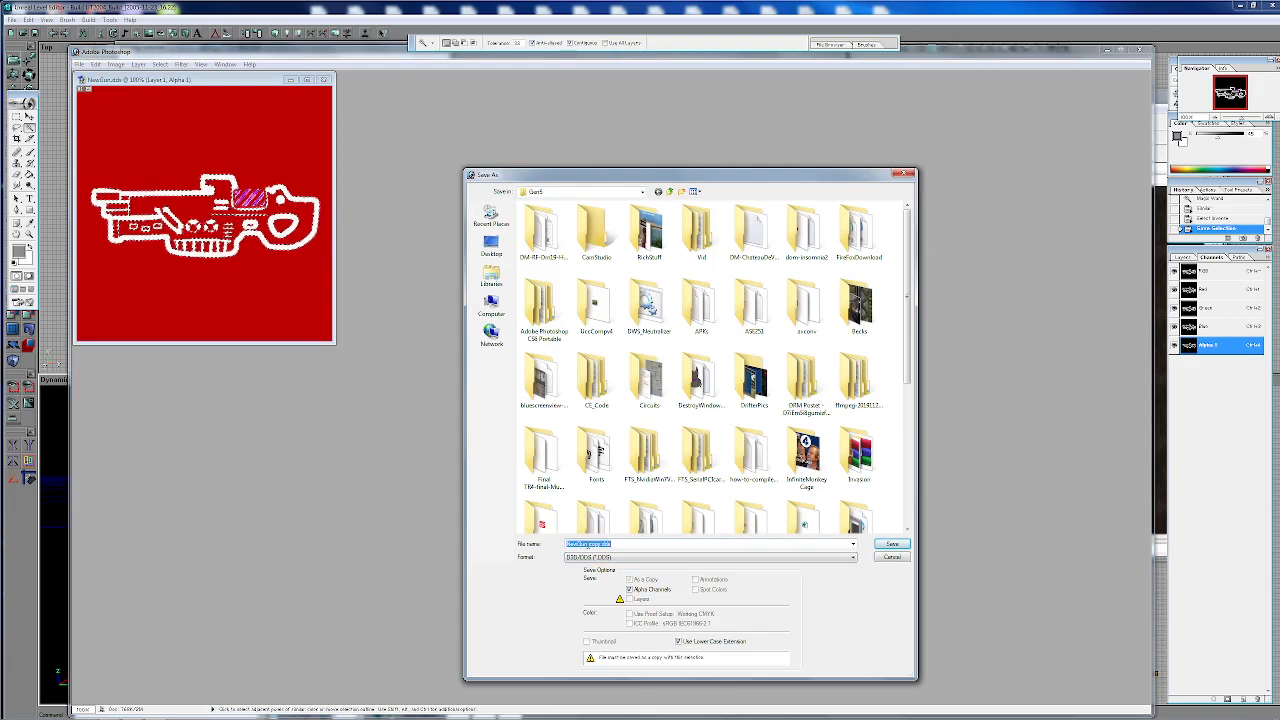
drag(587, 544, 681, 549)
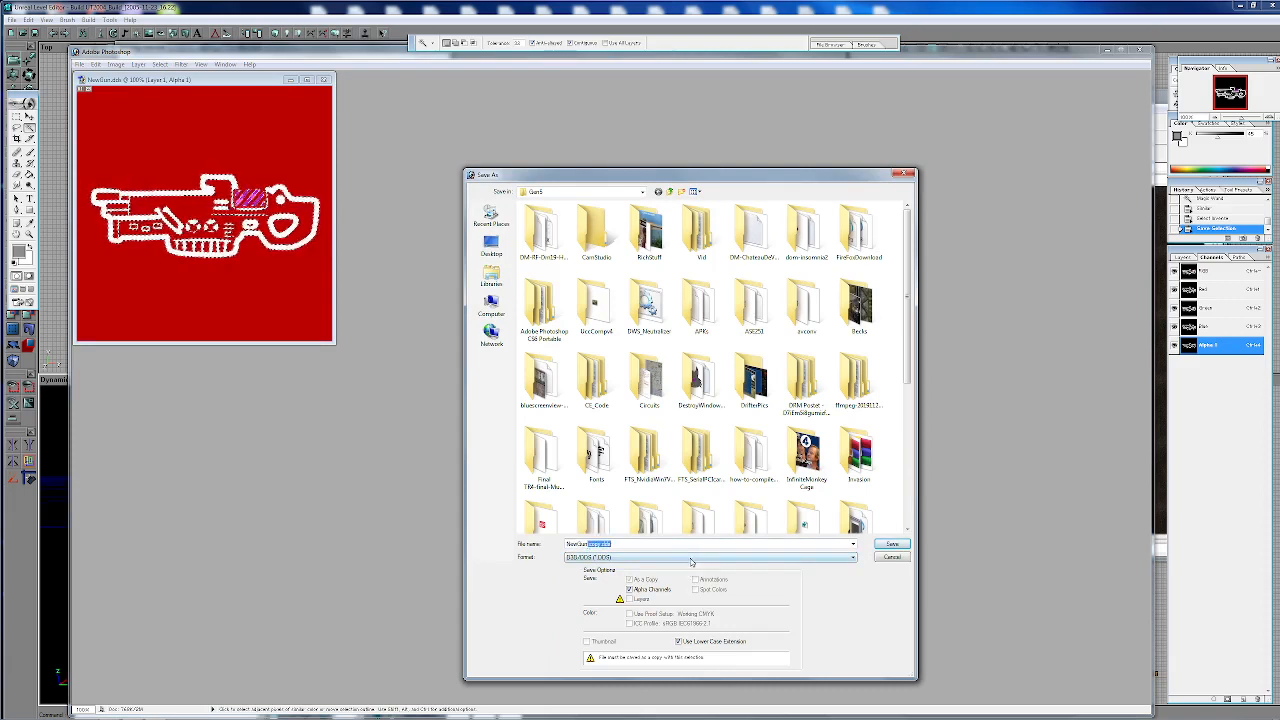
key(BackSpace)
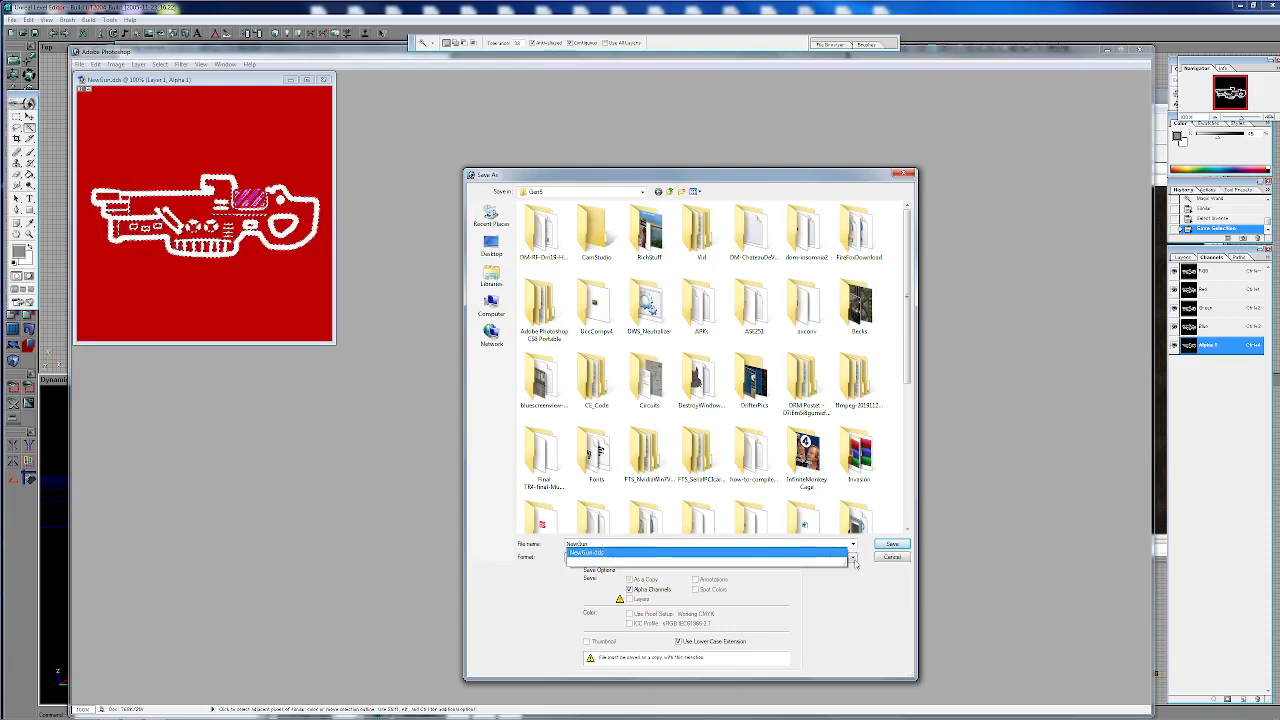
click(806, 554)
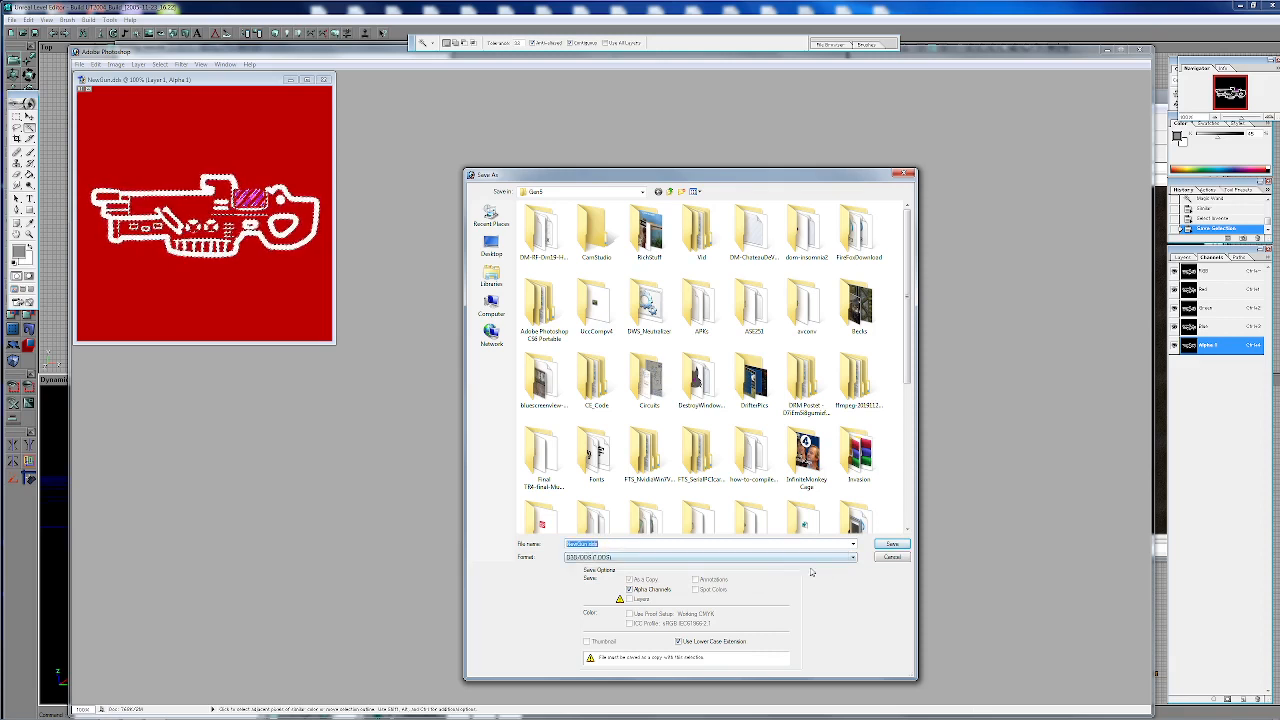
Step: Overwrite NewGun.dds using DXT3 ARGB compression with explicit alpha and generated MIP maps
click(893, 543)
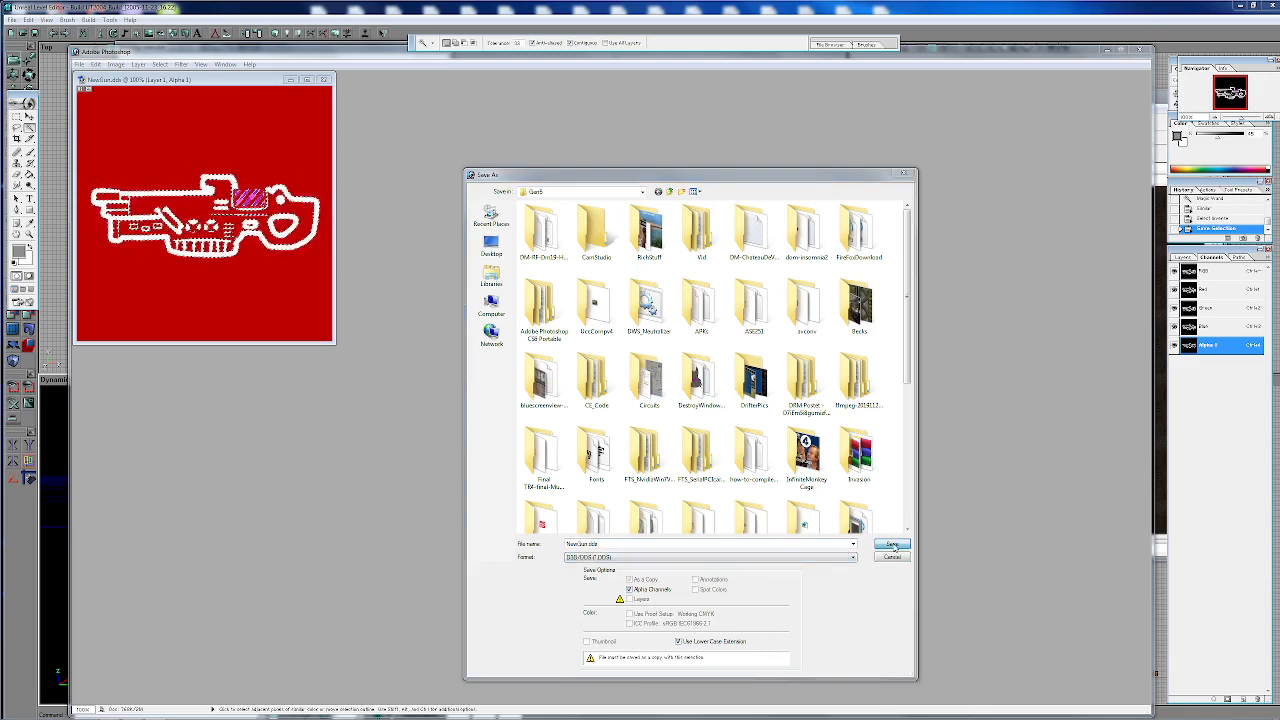
click(609, 296)
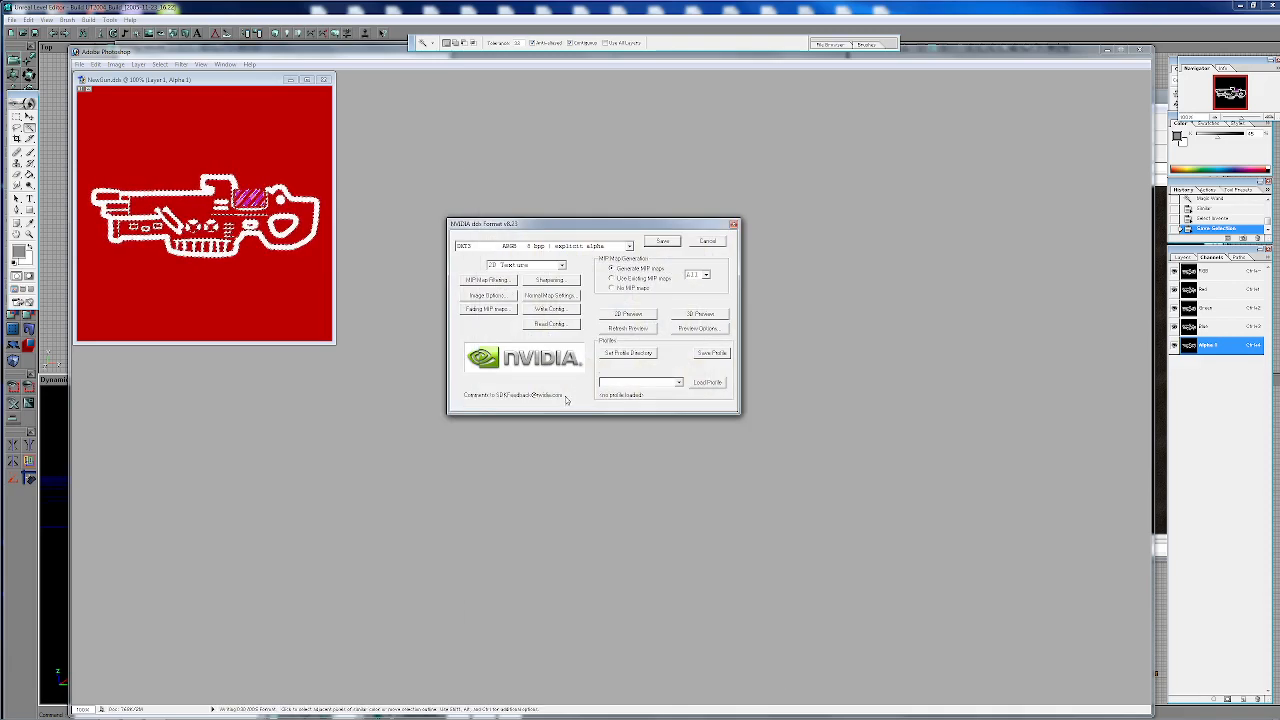
click(629, 246)
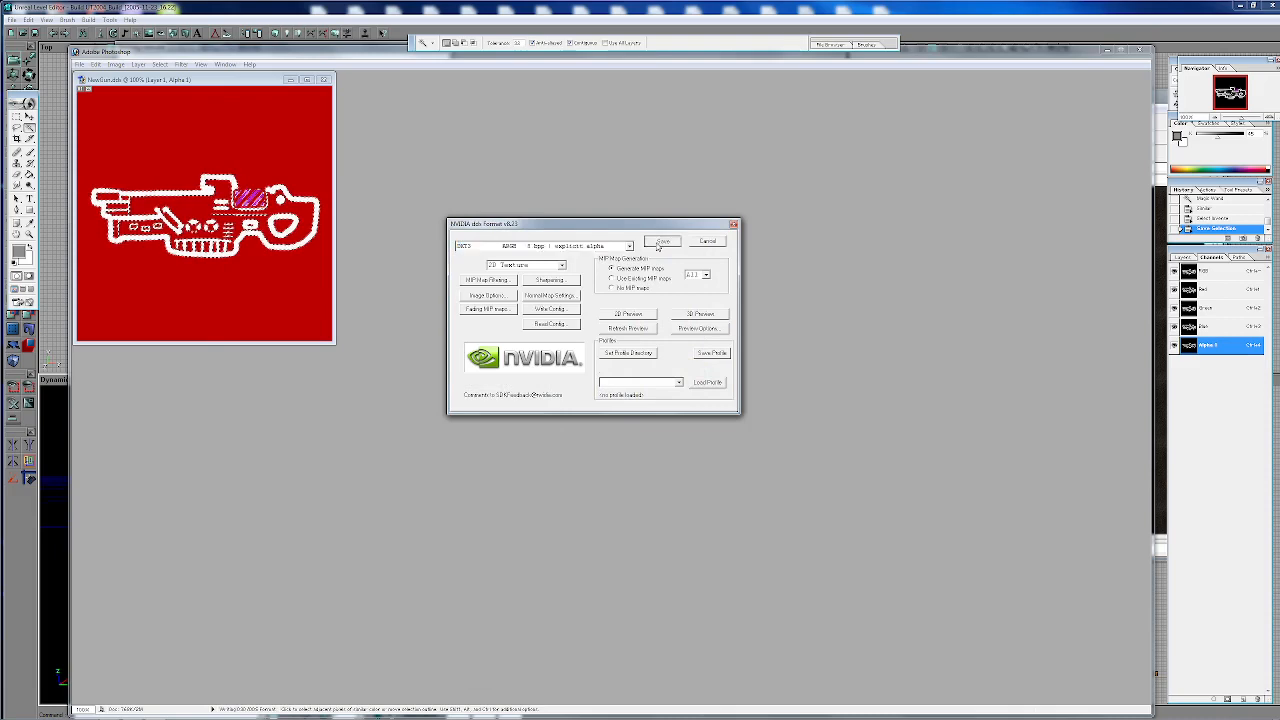
click(662, 241)
Step: Switch to the maximized Unreal Level Editor and reimport NewGun.dds as NewGun into the myLevel package, group Base, with Alpha enabled
double_click(1060, 10)
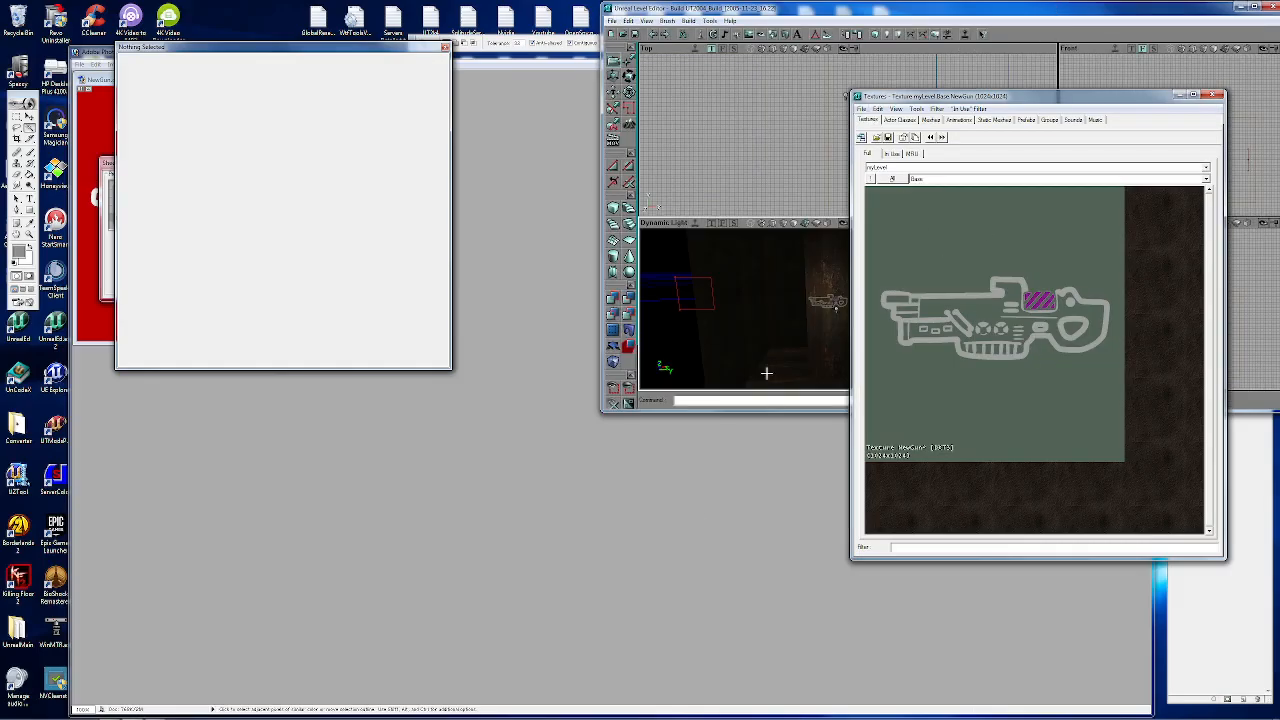
click(1256, 8)
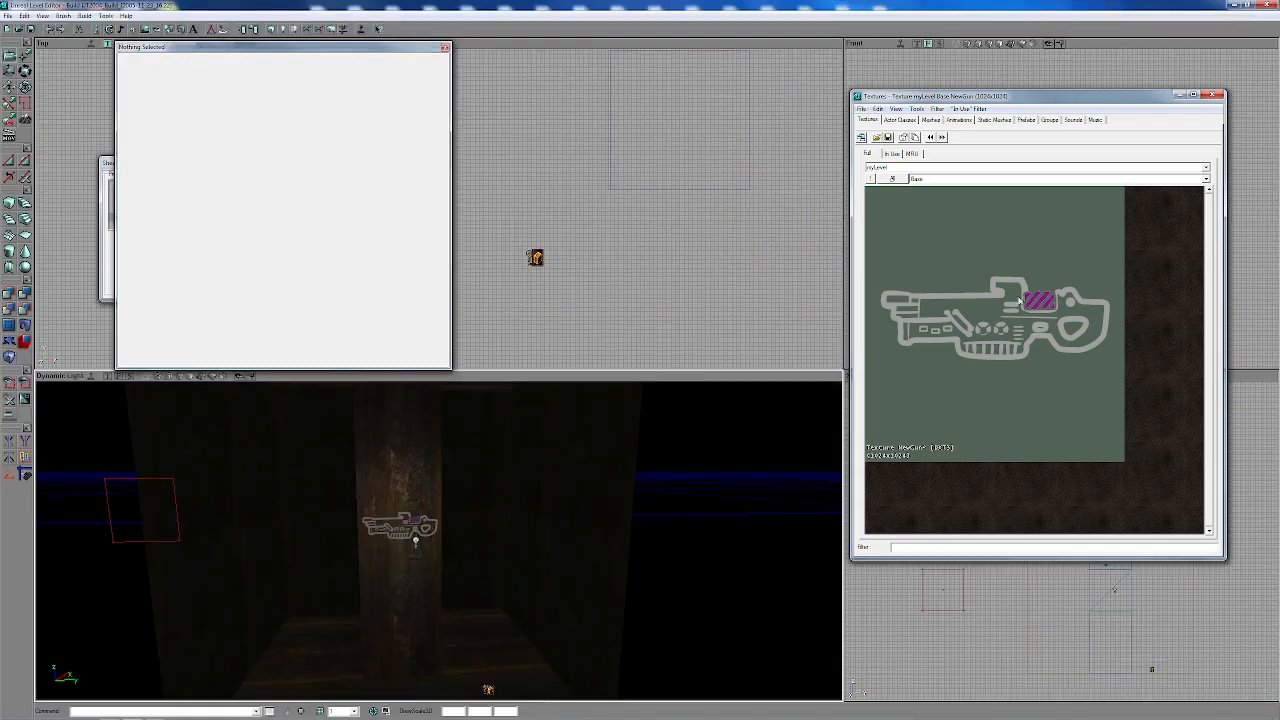
click(860, 110)
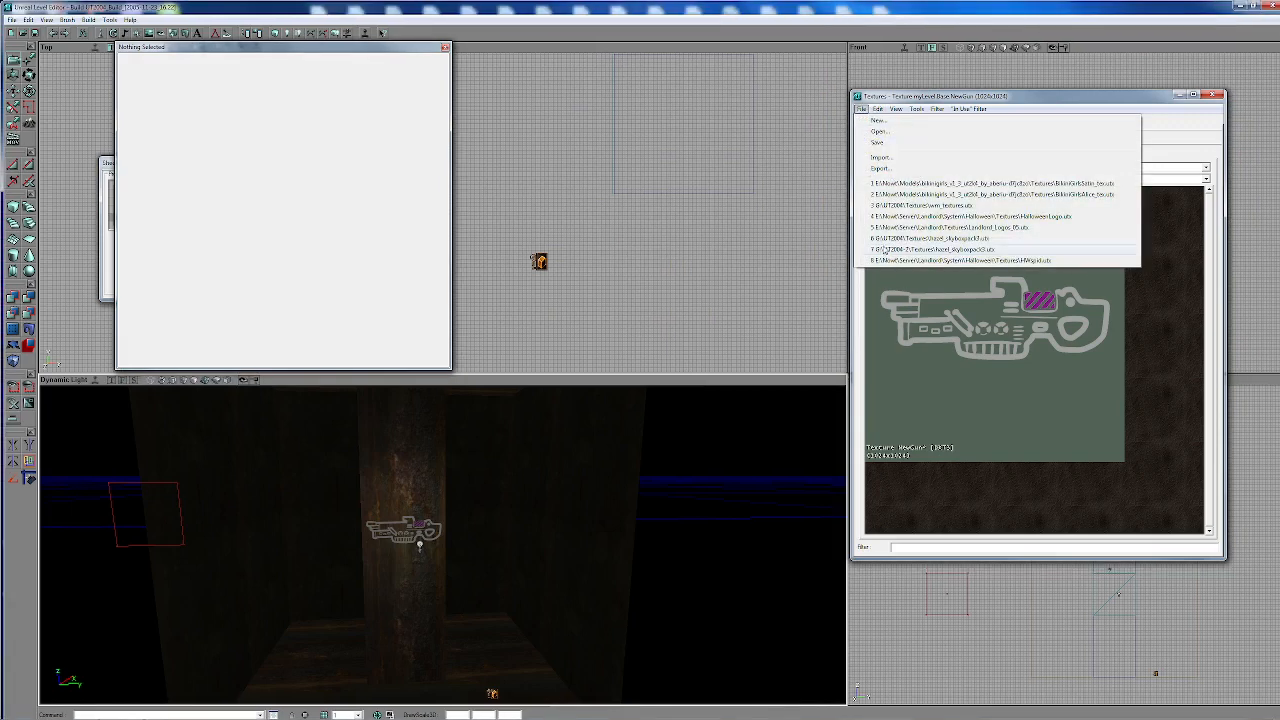
click(897, 162)
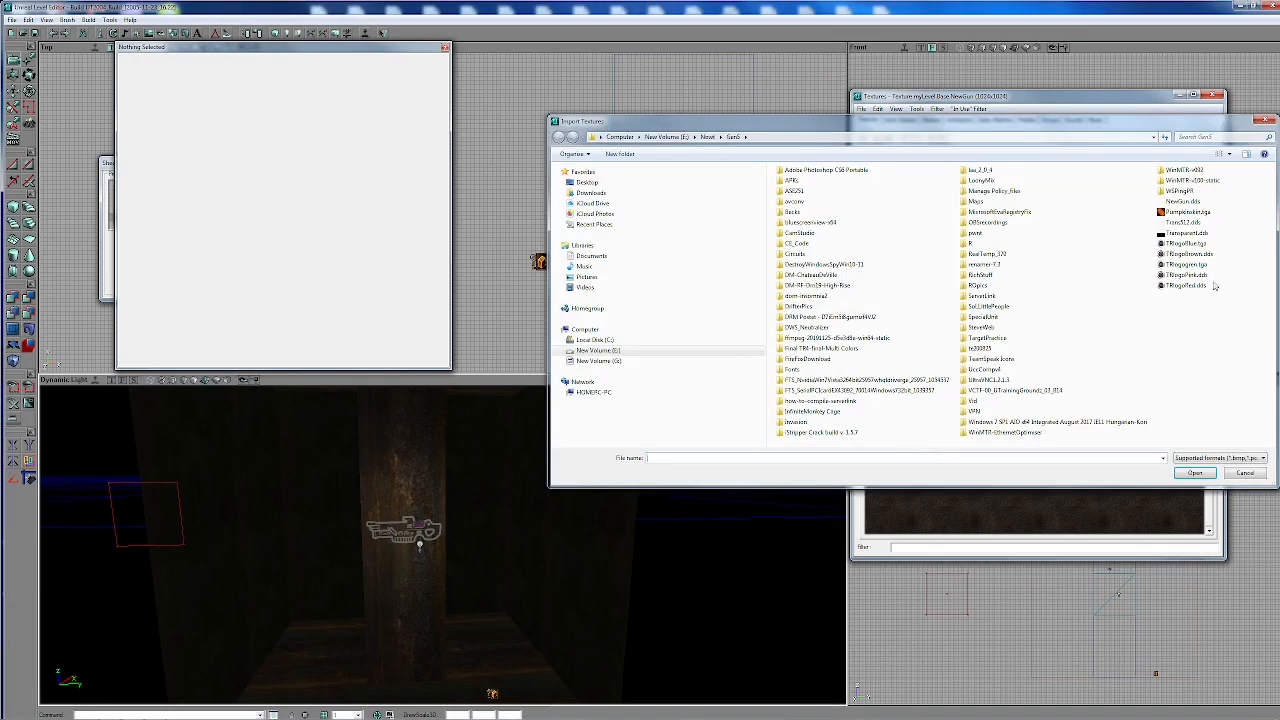
double_click(1183, 202)
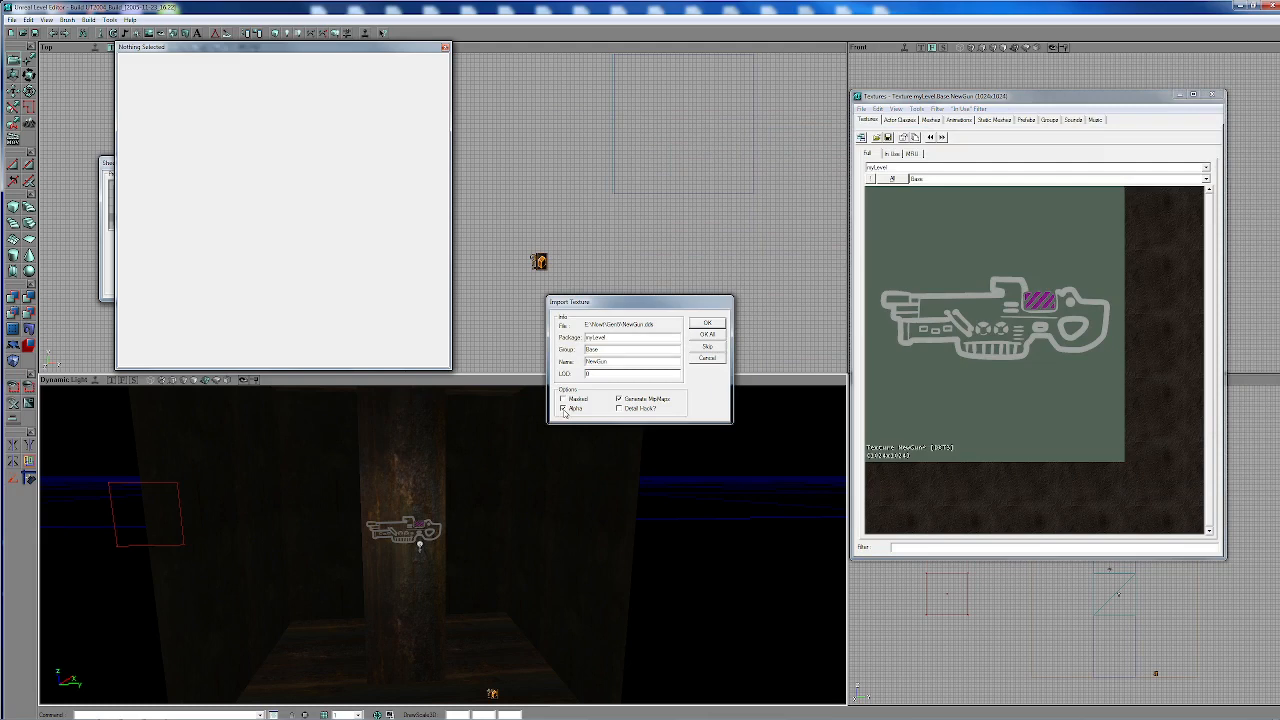
click(718, 324)
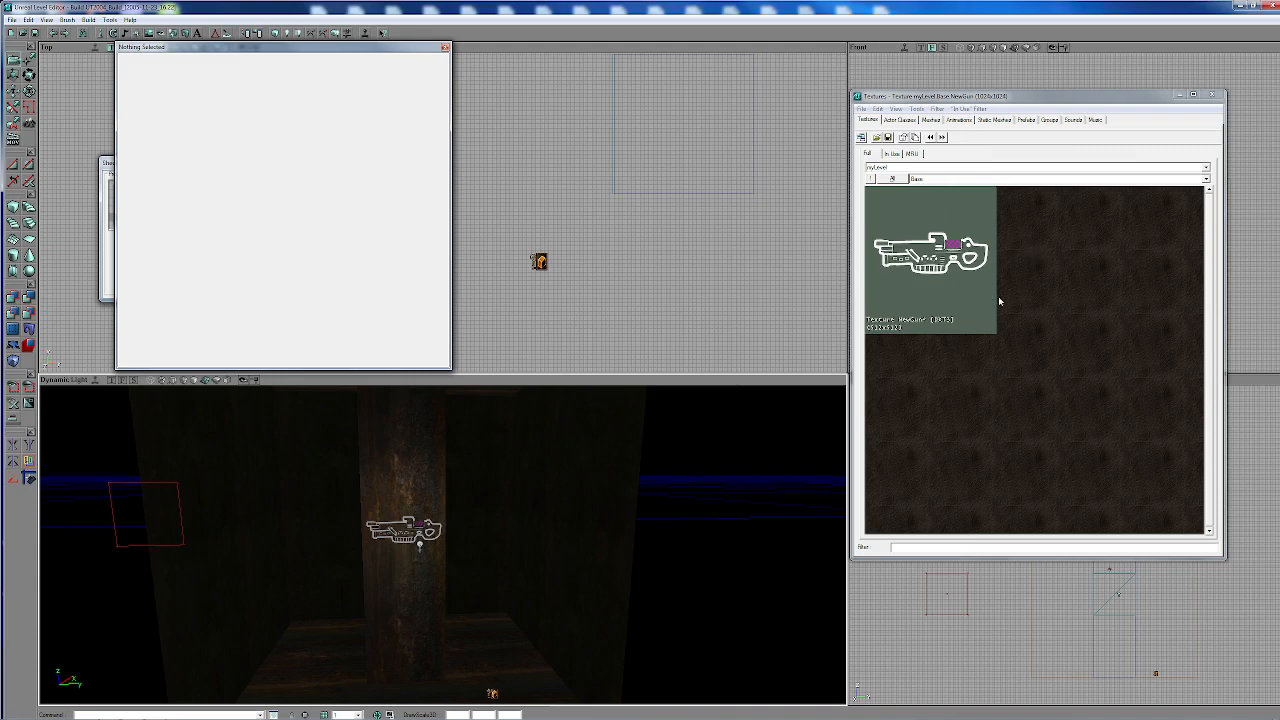
Step: Select the gun decal on the pillar and inspect its reimported texture up close and from farther away
drag(424, 572, 430, 470)
click(414, 548)
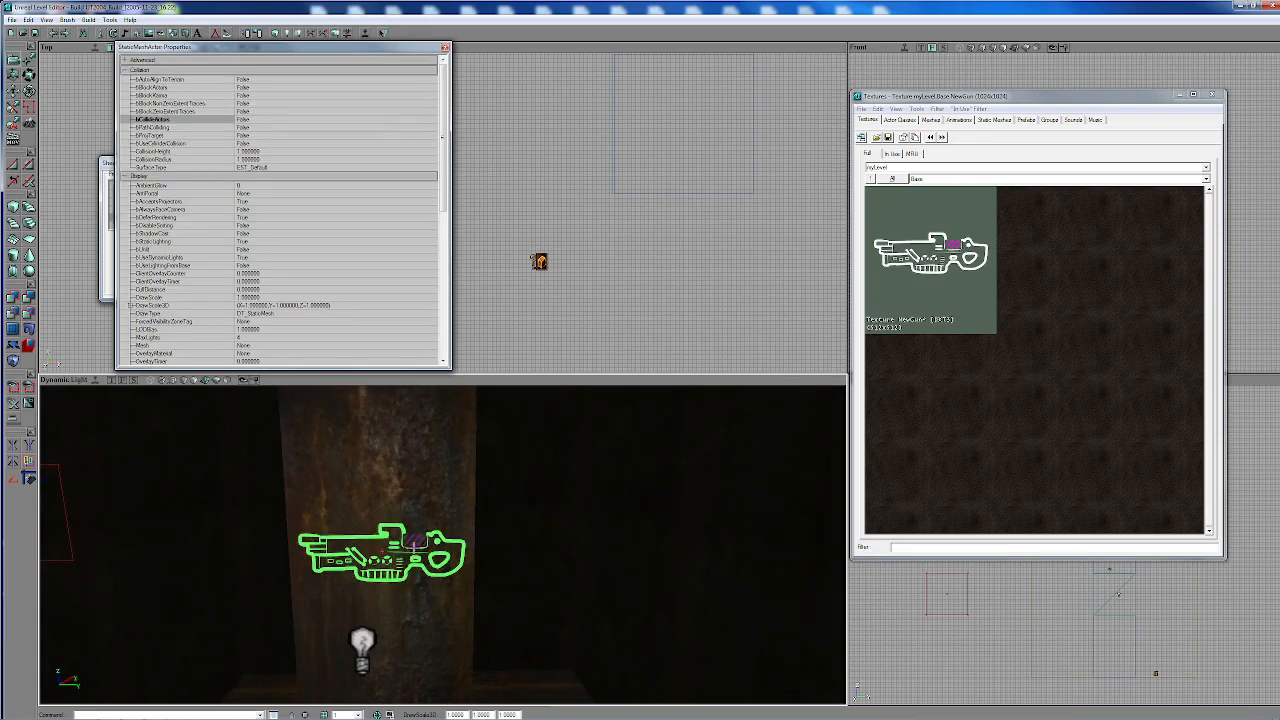
click(418, 515)
click(416, 535)
drag(414, 541, 414, 600)
drag(514, 702, 811, 423)
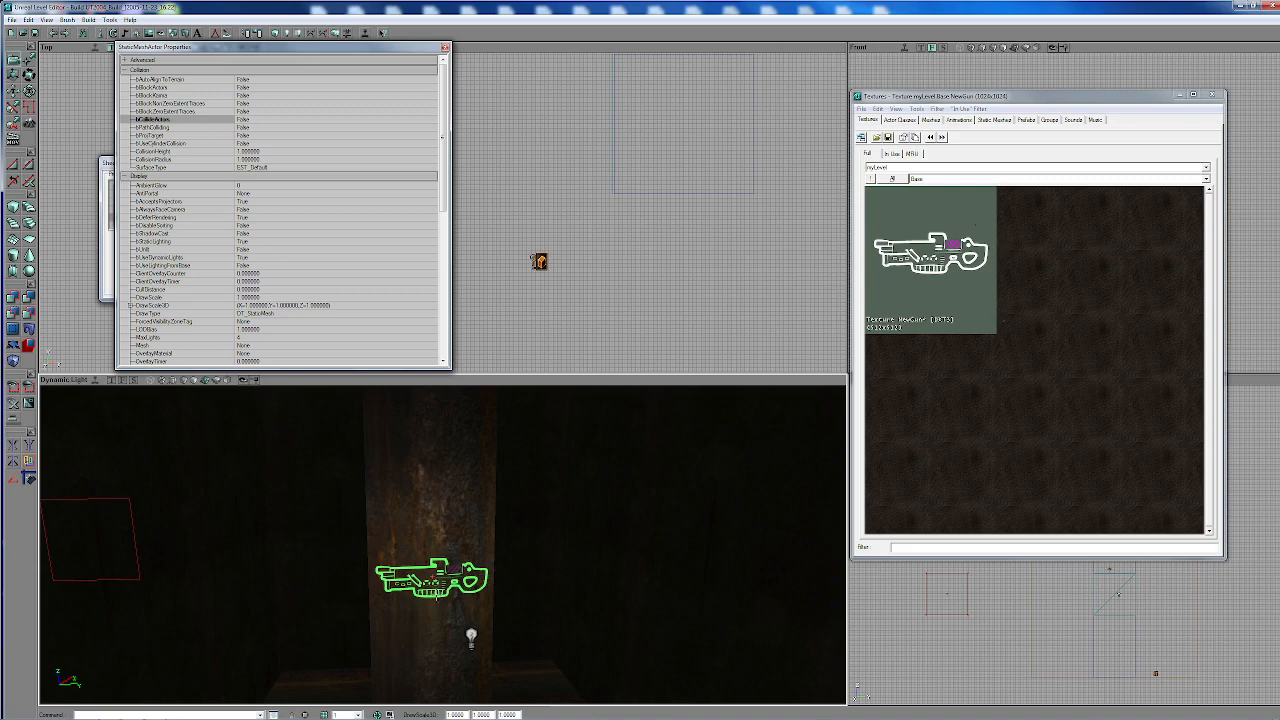
Step: Collapse the gun decal's Collision and Display property groups and examine how the decal is lit against the pillar
mouse_move(431, 549)
mouse_down()
mouse_move(431, 600)
mouse_move(431, 549)
mouse_move(431, 590)
mouse_move(400, 590)
mouse_move(415, 545)
mouse_move(431, 549)
mouse_up()
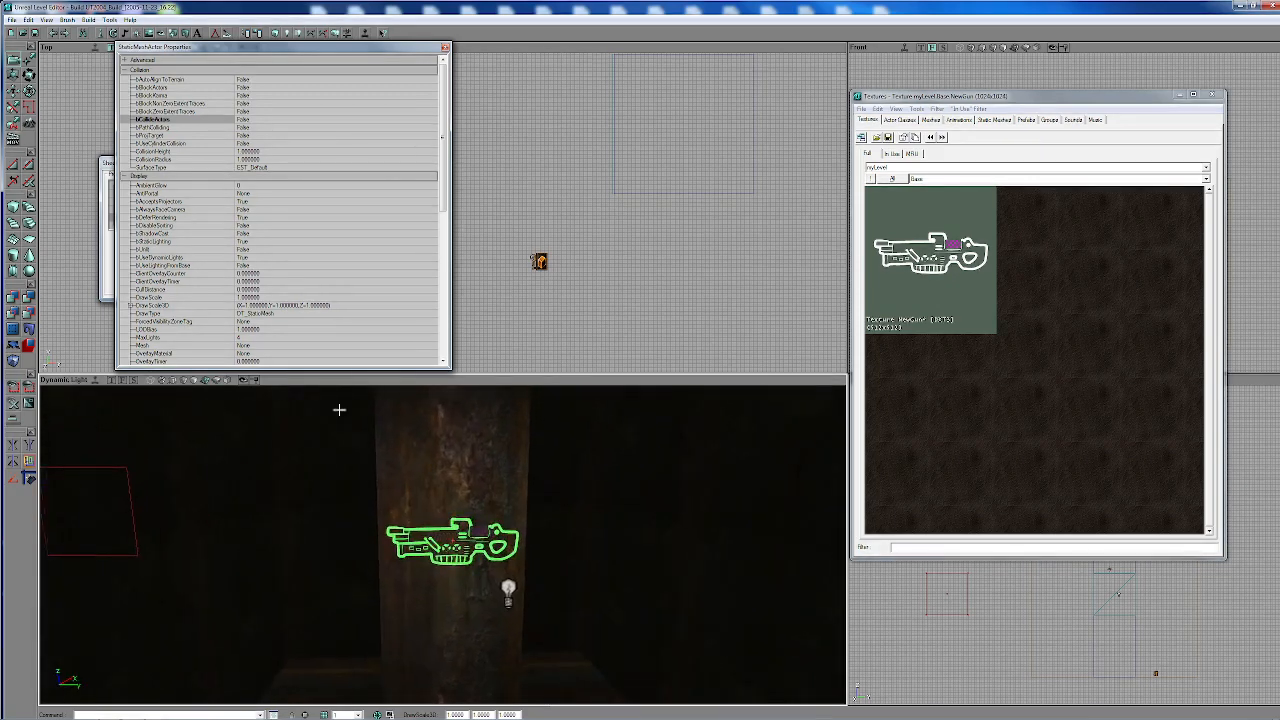
click(129, 71)
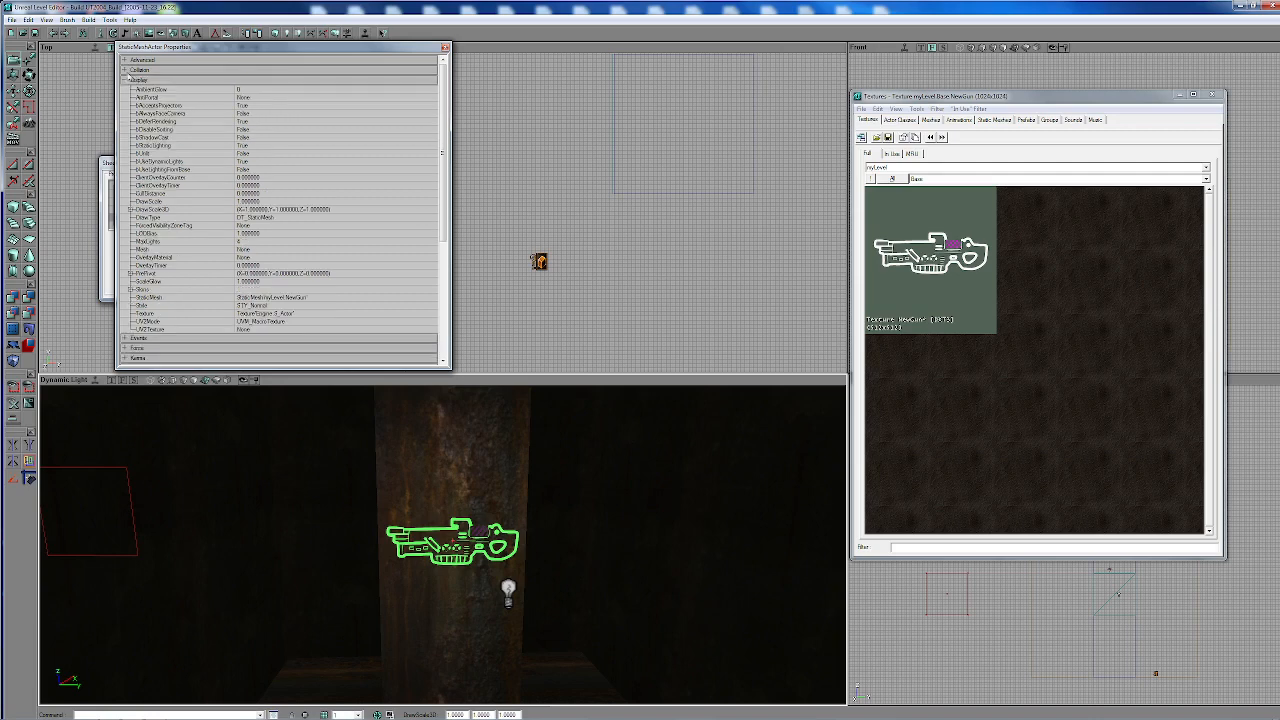
click(125, 79)
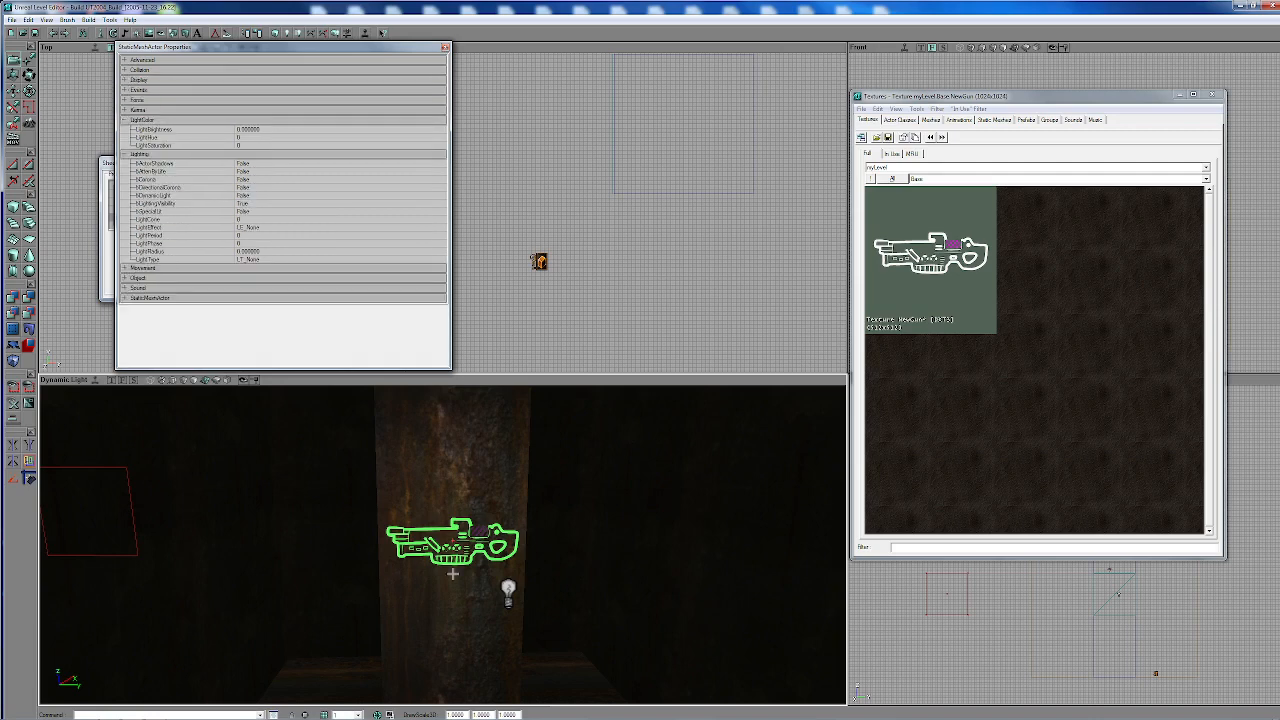
drag(458, 552, 396, 604)
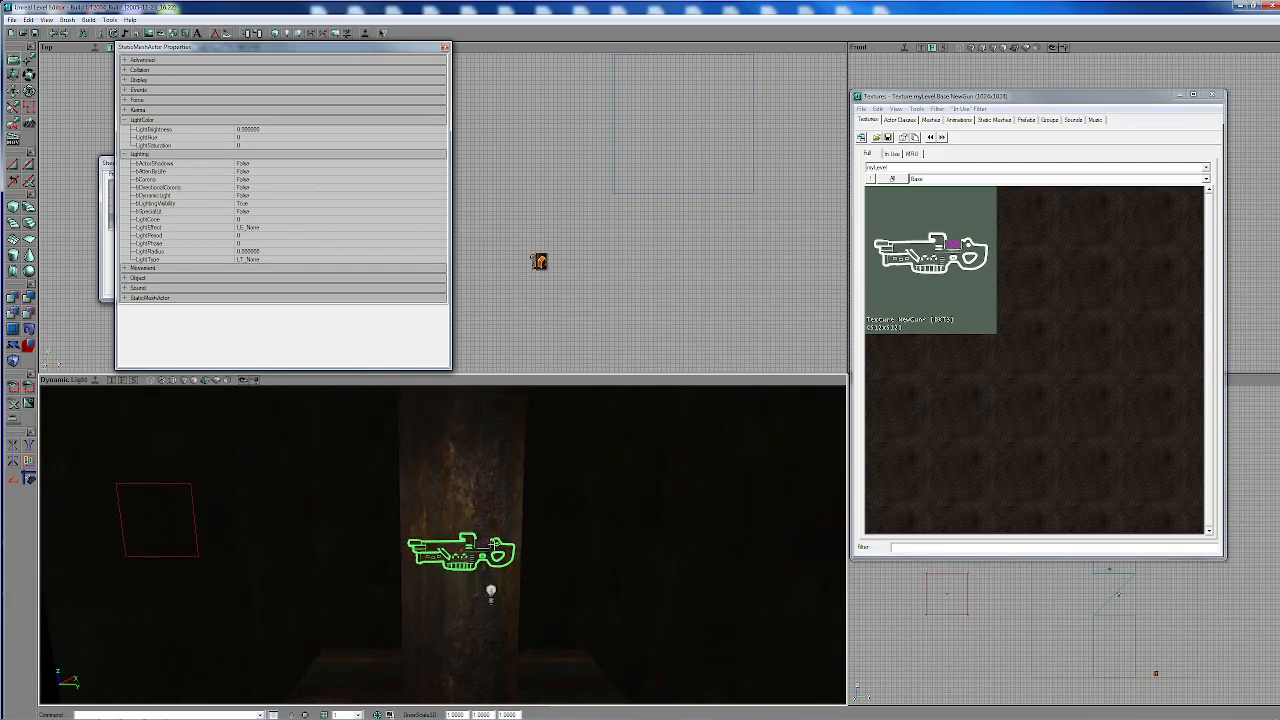
drag(495, 545, 458, 548)
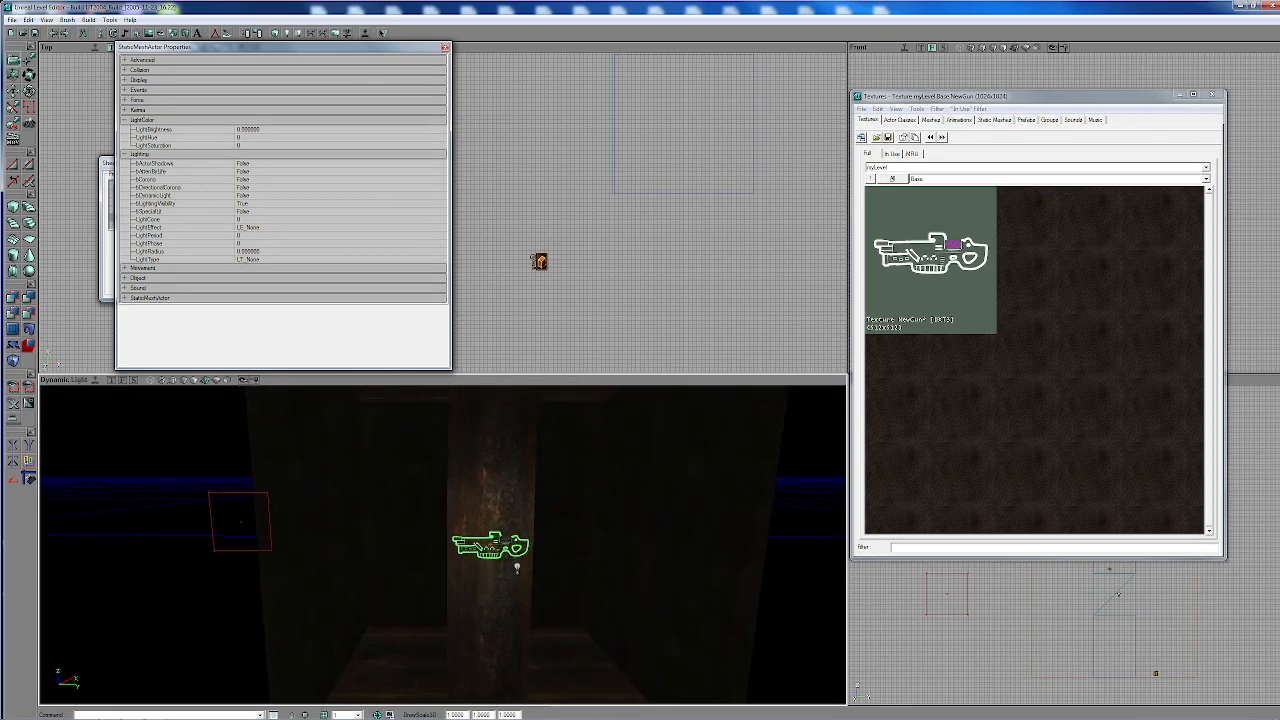
Step: Clear the selection and run Build All on the level, keeping the gun decal in view
click(505, 502)
drag(505, 502, 502, 503)
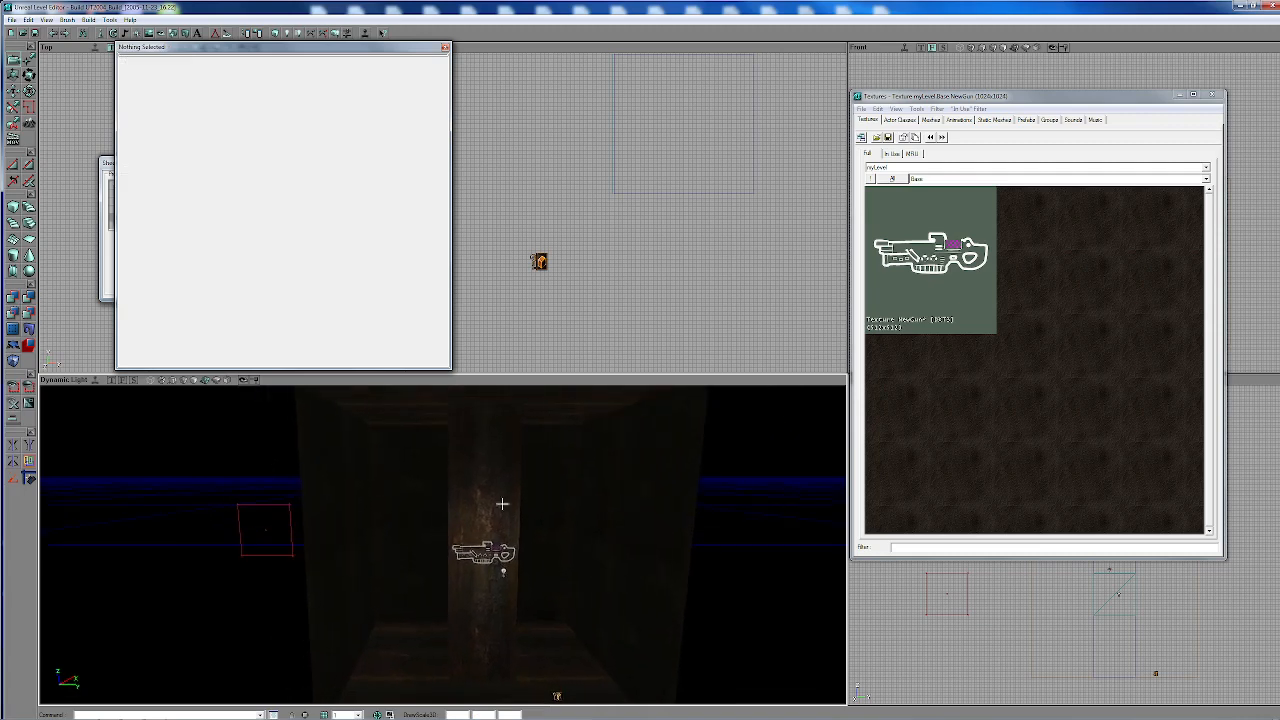
click(89, 20)
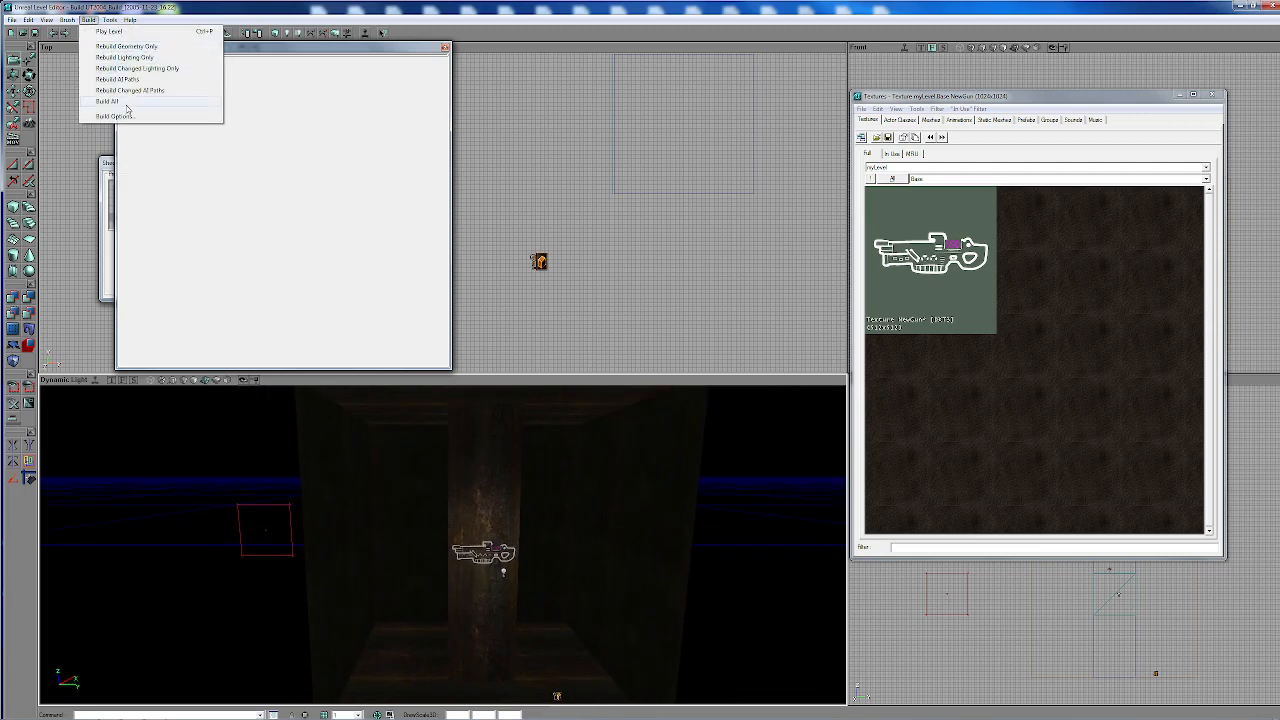
click(129, 110)
mouse_move(631, 474)
mouse_down()
mouse_move(628, 458)
mouse_move(625, 506)
mouse_move(625, 460)
mouse_up()
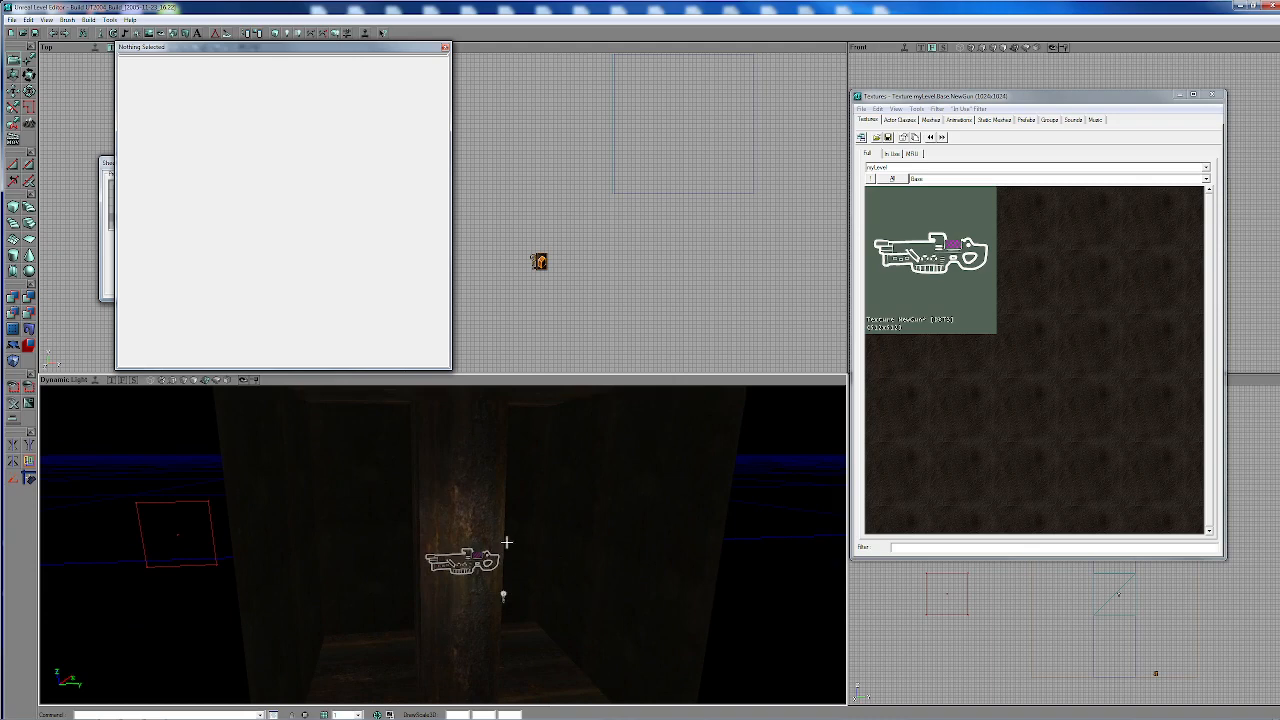
Step: Delete the light actor in front of the pillar, just below the gun decal
click(503, 596)
drag(583, 591, 551, 688)
click(540, 586)
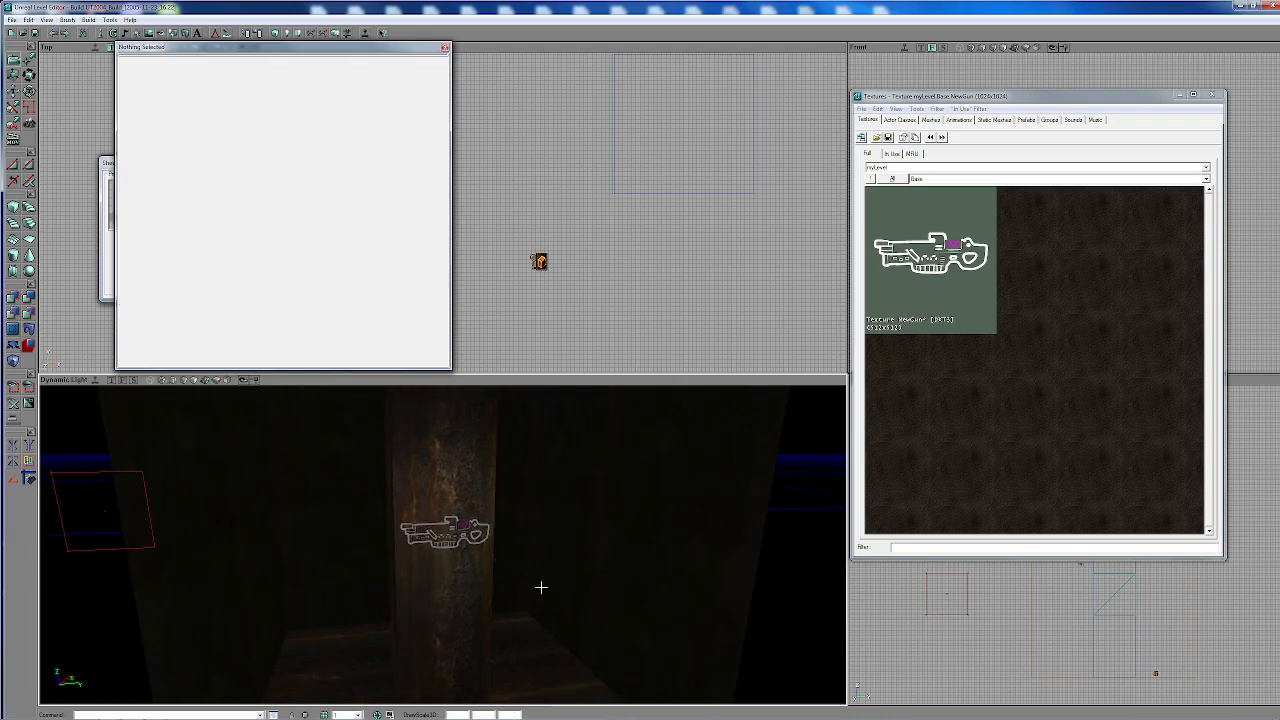
drag(540, 586, 475, 621)
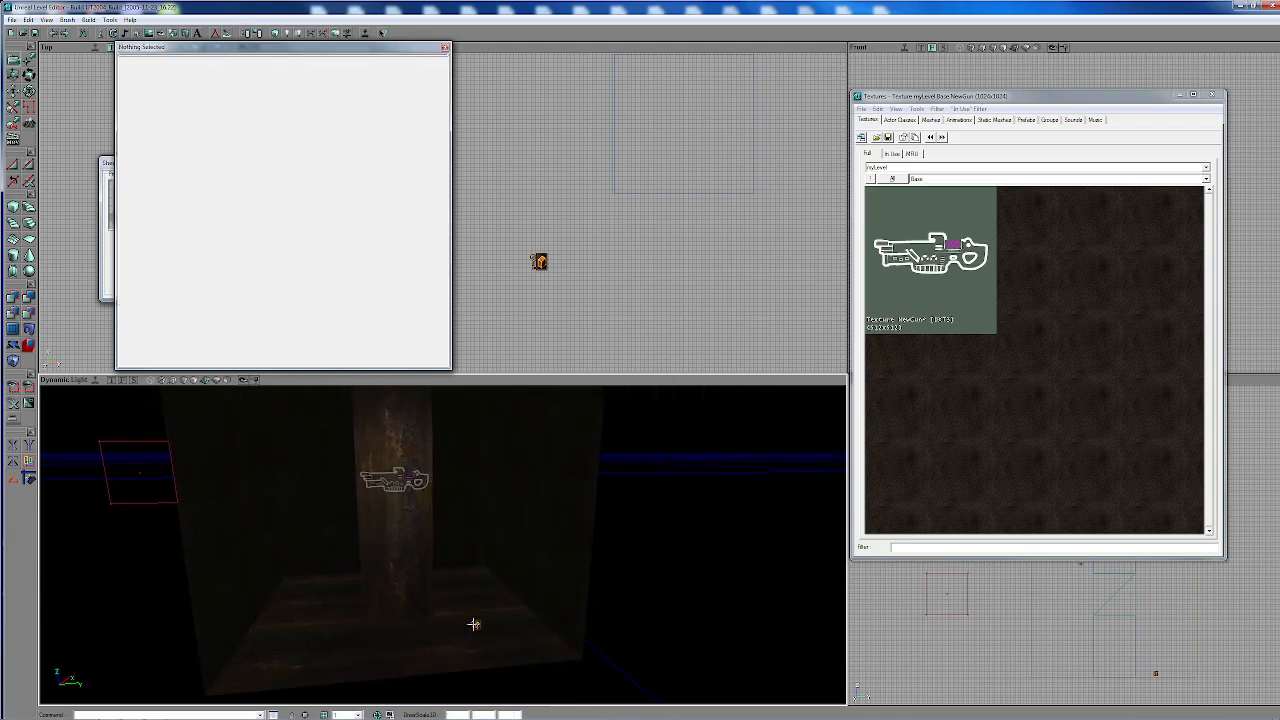
Step: Select the ZoneInfo actor on the floor and examine its ZoneLight ambient lighting settings
click(474, 624)
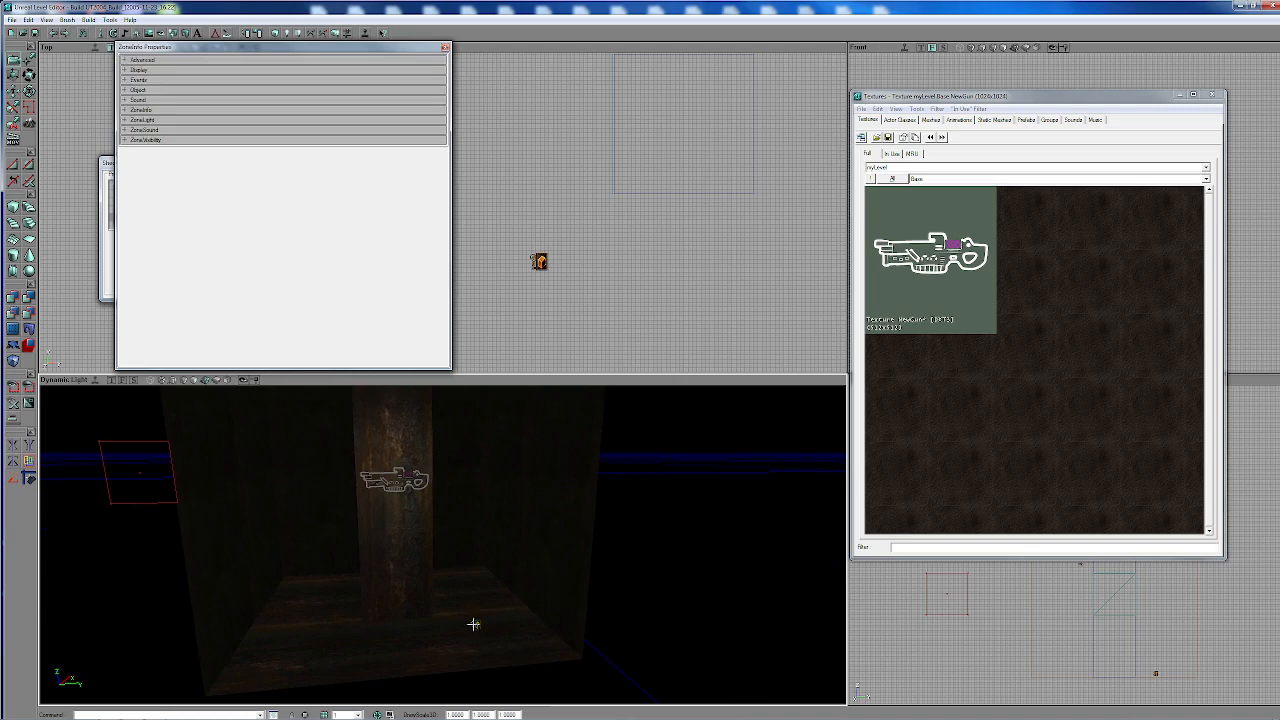
click(158, 122)
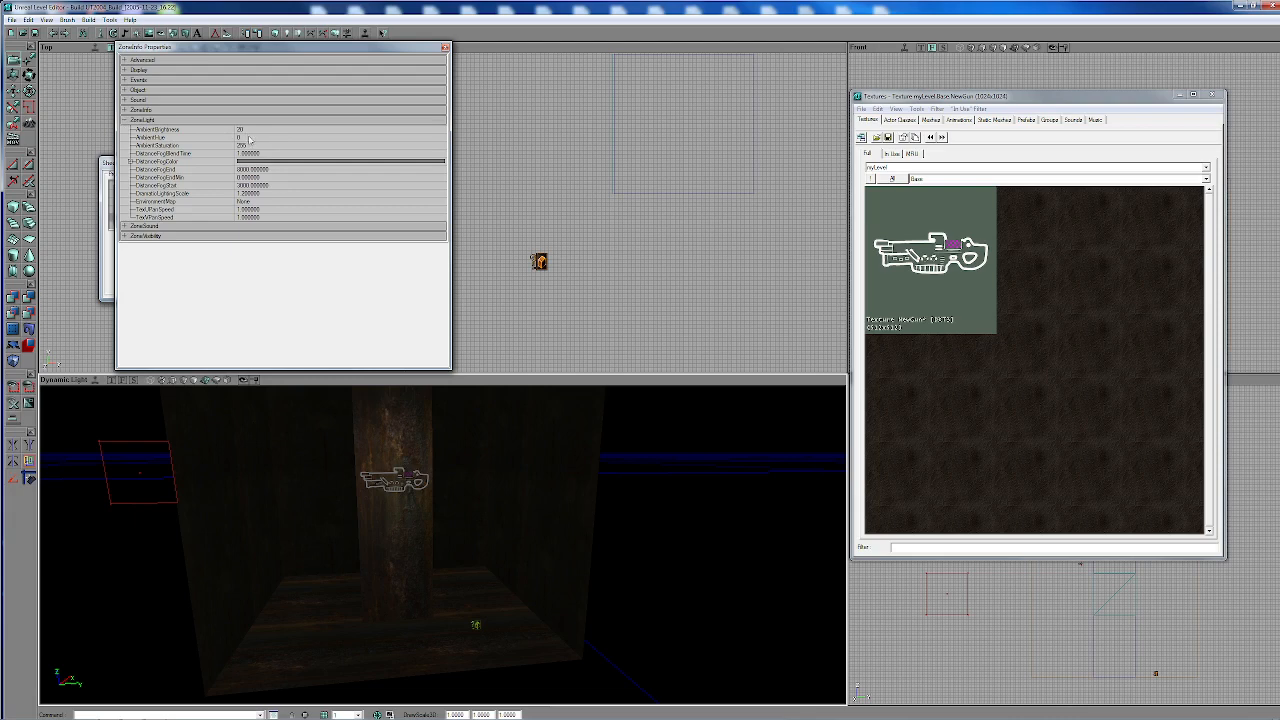
drag(395, 499, 399, 505)
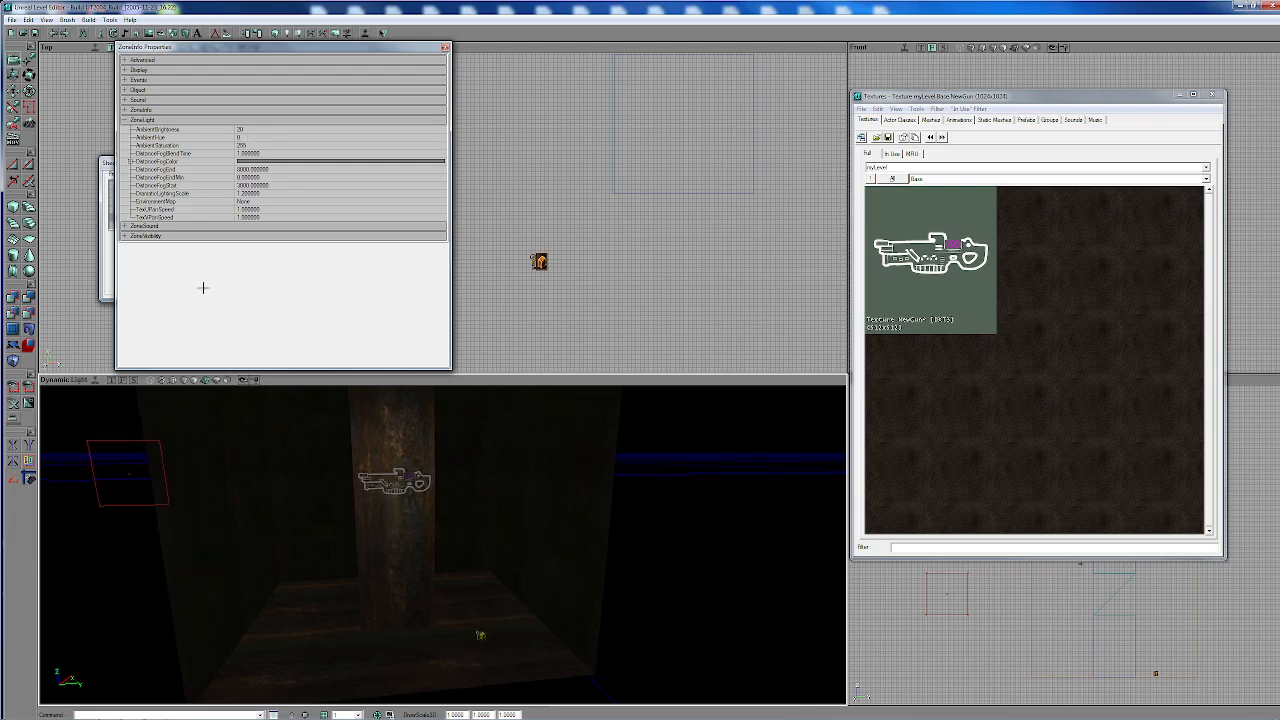
Step: Rebuild only the level's lighting and check the gun decal against the pillar
click(88, 20)
click(119, 56)
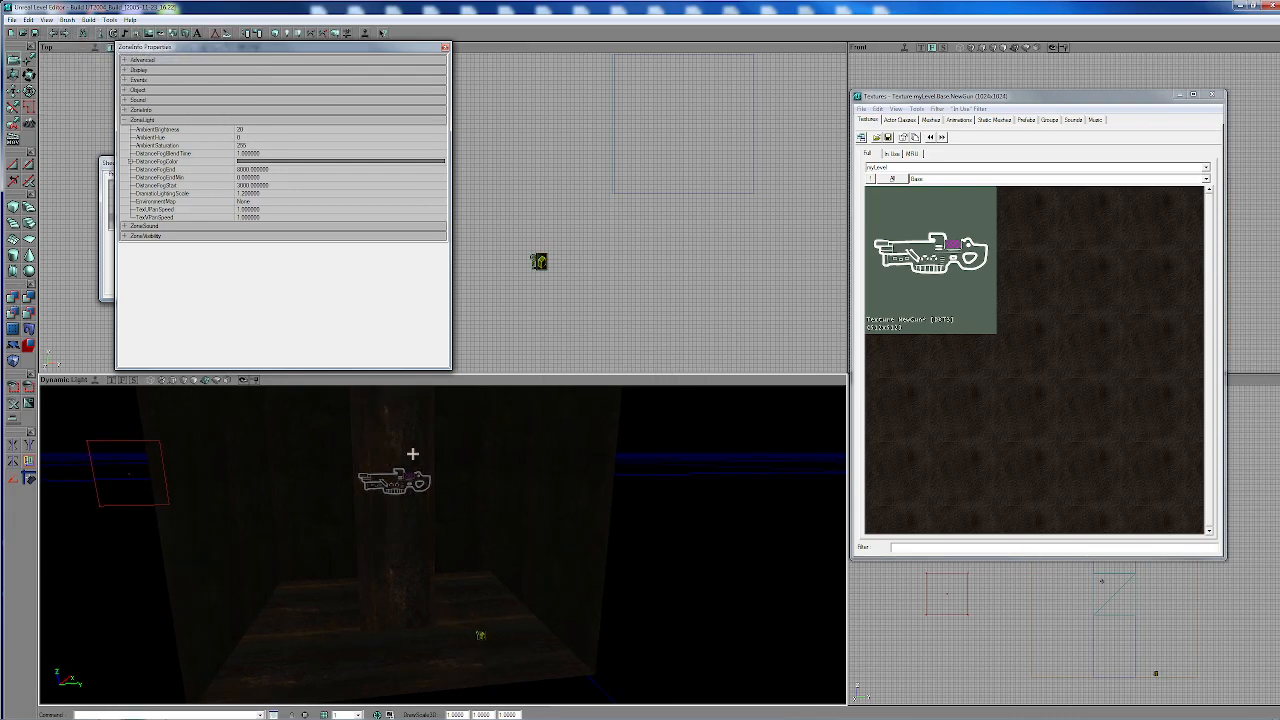
mouse_move(412, 453)
mouse_down()
mouse_move(430, 456)
mouse_move(405, 489)
mouse_move(428, 546)
mouse_move(410, 510)
mouse_move(425, 474)
mouse_up()
click(420, 517)
click(413, 486)
click(429, 473)
Step: Select the gun decal and raise the AmbientGlow value in its Display properties, then deselect it
click(427, 533)
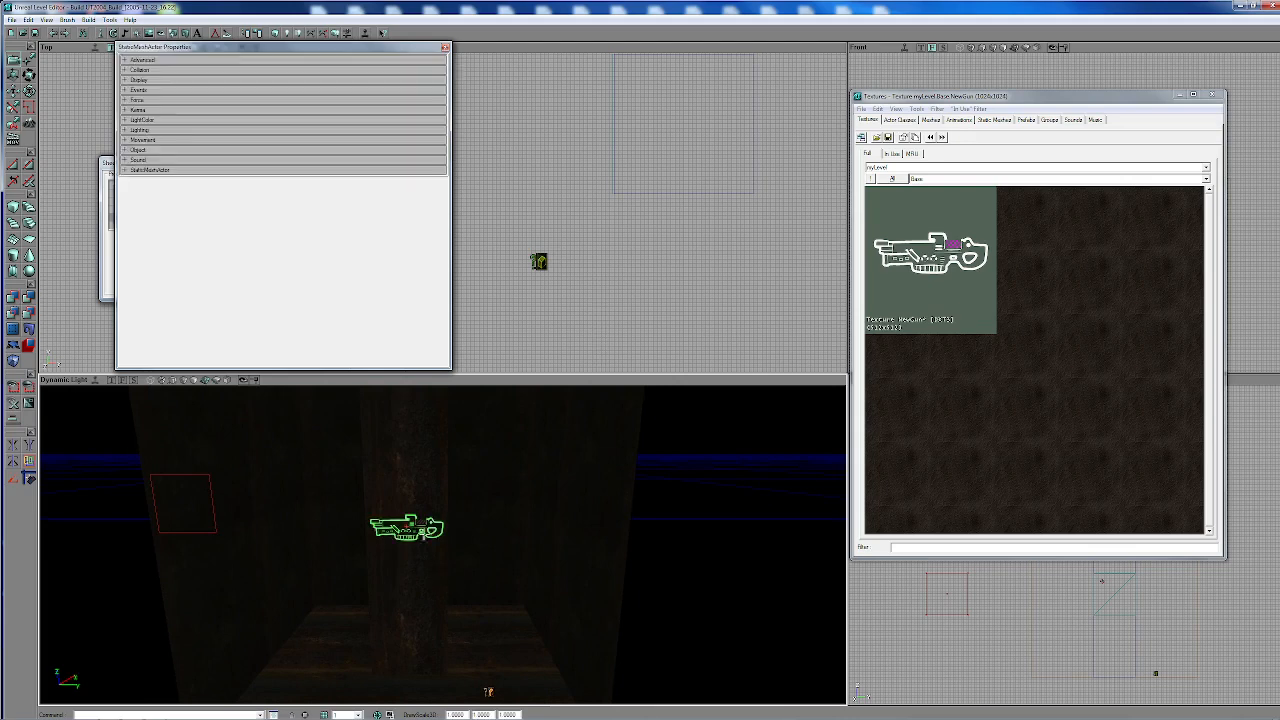
click(188, 78)
click(250, 83)
click(218, 79)
click(256, 90)
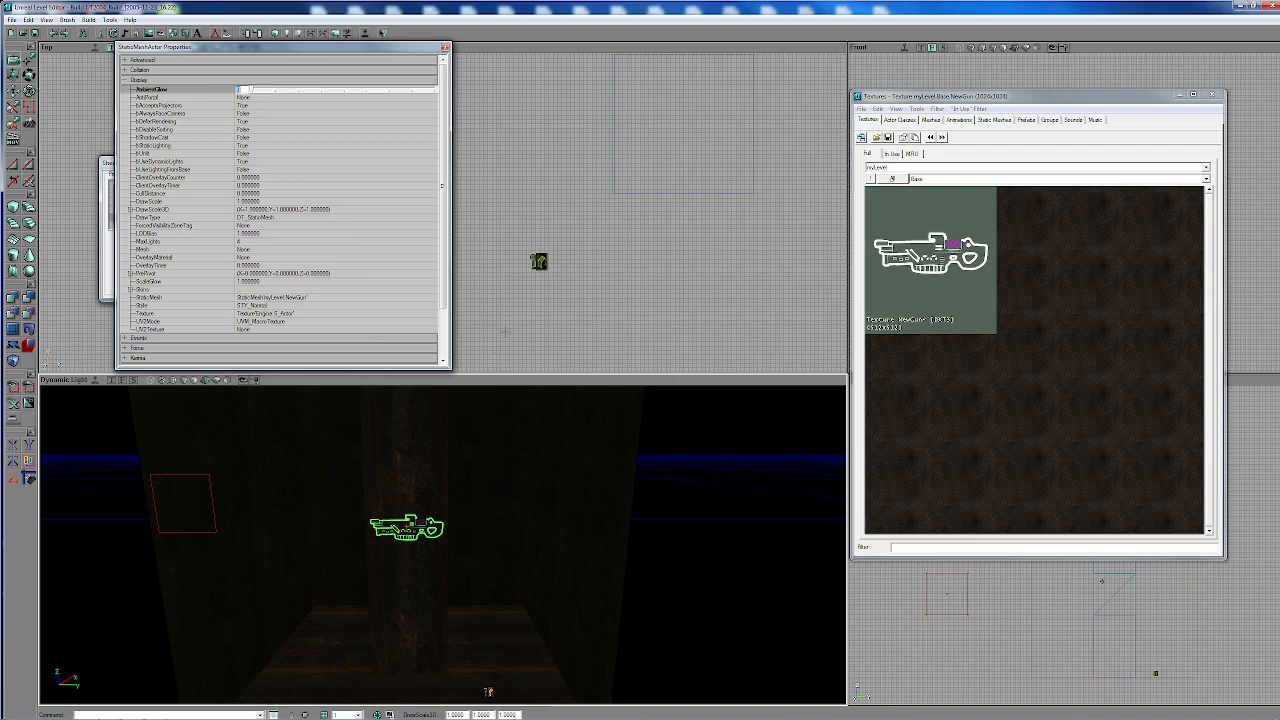
click(397, 447)
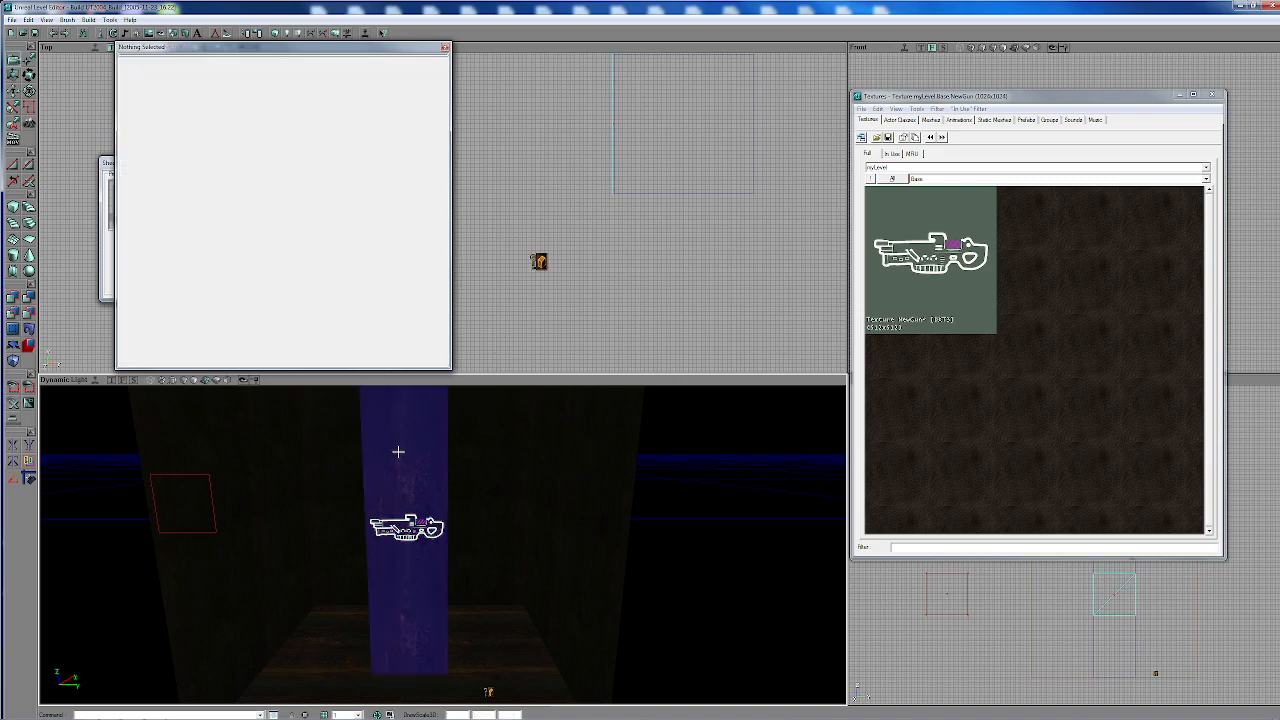
Step: Inspect the glowing gun decal on the dark pillar from several angles and distances
mouse_move(417, 480)
mouse_down()
mouse_move(417, 540)
mouse_move(400, 500)
mouse_move(415, 450)
mouse_move(410, 485)
mouse_move(408, 470)
mouse_move(498, 470)
mouse_move(490, 425)
mouse_move(388, 462)
mouse_move(462, 466)
mouse_move(435, 494)
mouse_move(432, 535)
mouse_move(418, 460)
mouse_move(428, 498)
mouse_move(398, 502)
mouse_up()
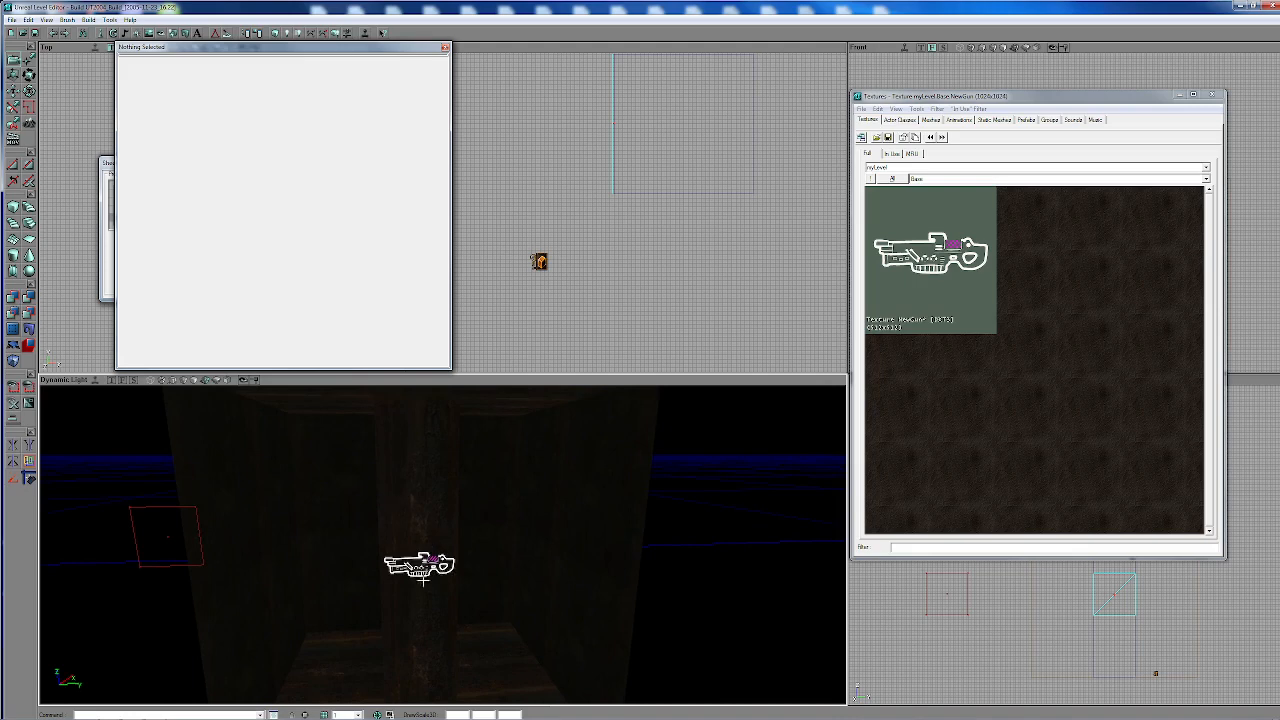
mouse_move(432, 556)
mouse_down()
mouse_move(480, 548)
mouse_move(428, 582)
mouse_move(436, 562)
mouse_move(452, 568)
mouse_up()
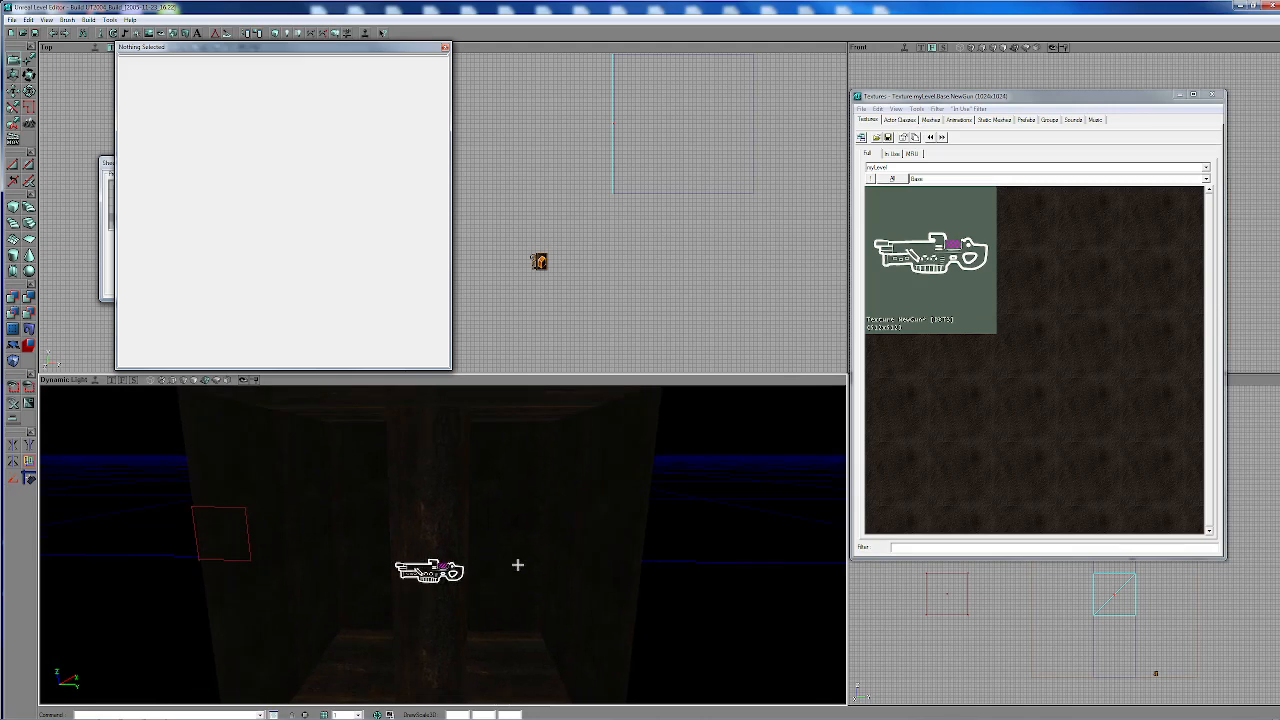
mouse_move(528, 548)
mouse_down()
mouse_move(528, 572)
mouse_move(510, 584)
mouse_move(532, 553)
mouse_up()
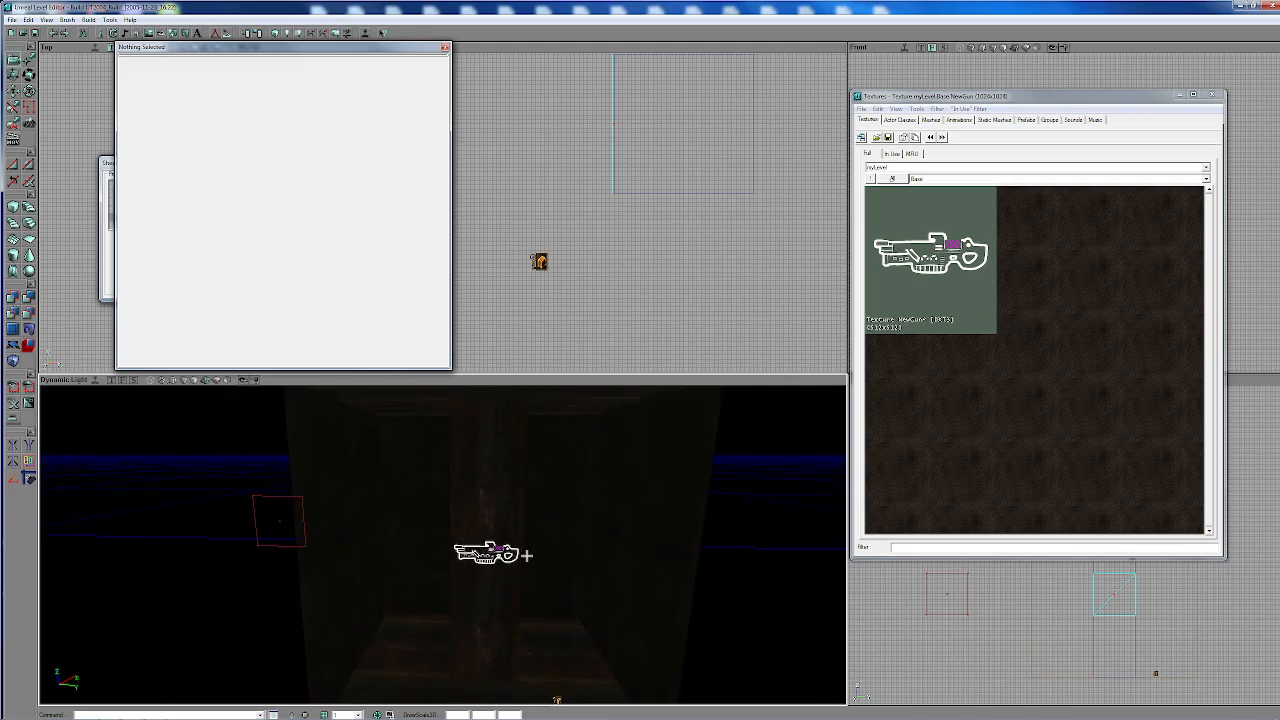